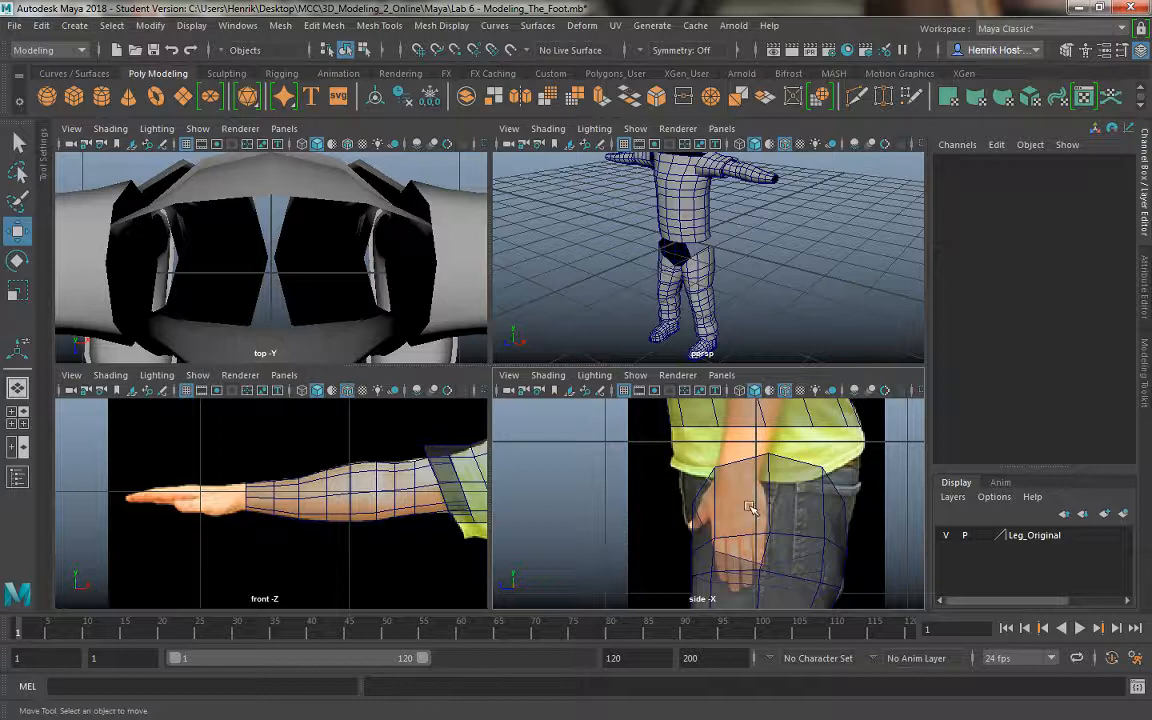
# - Open the image plane shape attributes of Side_Reference_Image_Plane, selecting the plane from the Outliner
pyautogui.keyDown('alt'); pyautogui.moveTo(746, 506); pyautogui.dragTo(715, 506, button='middle'); pyautogui.keyUp('alt')
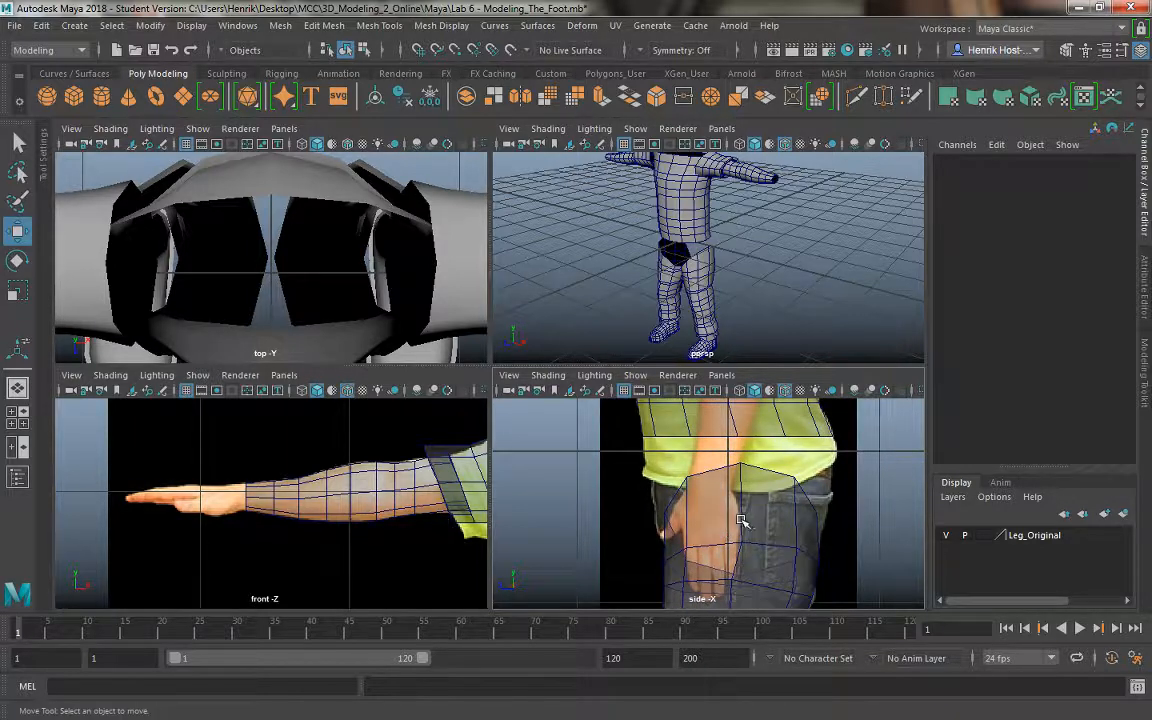
pyautogui.click(438, 451)
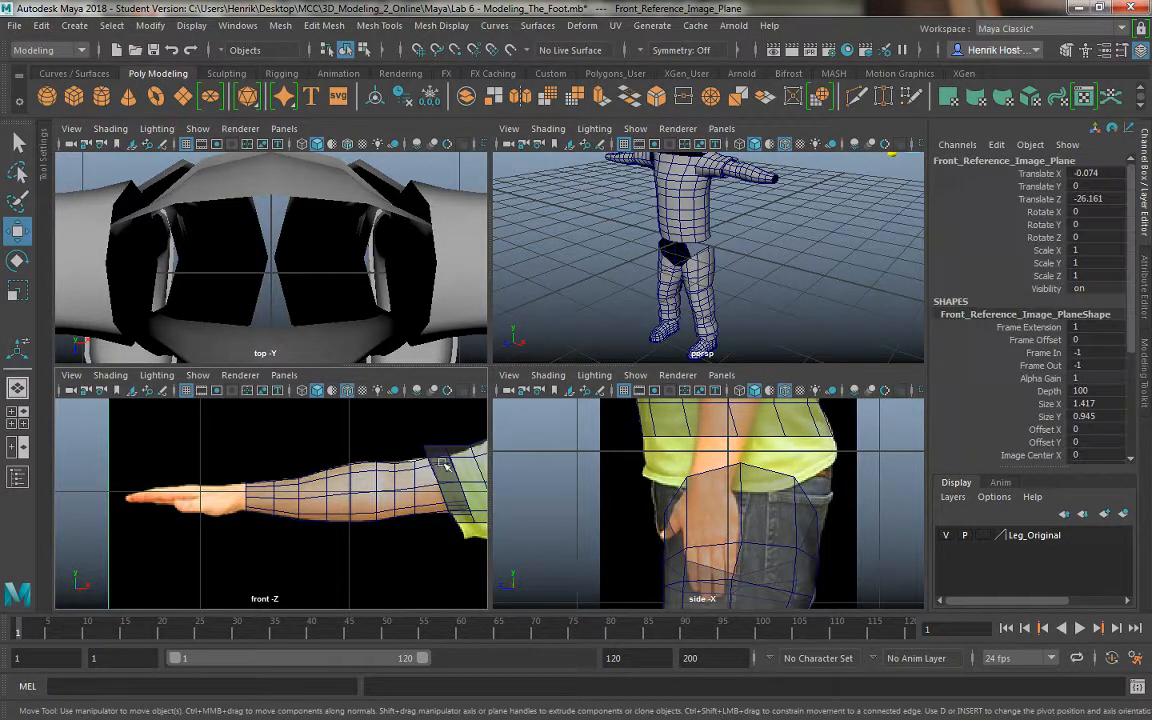
pyautogui.click(1146, 312)
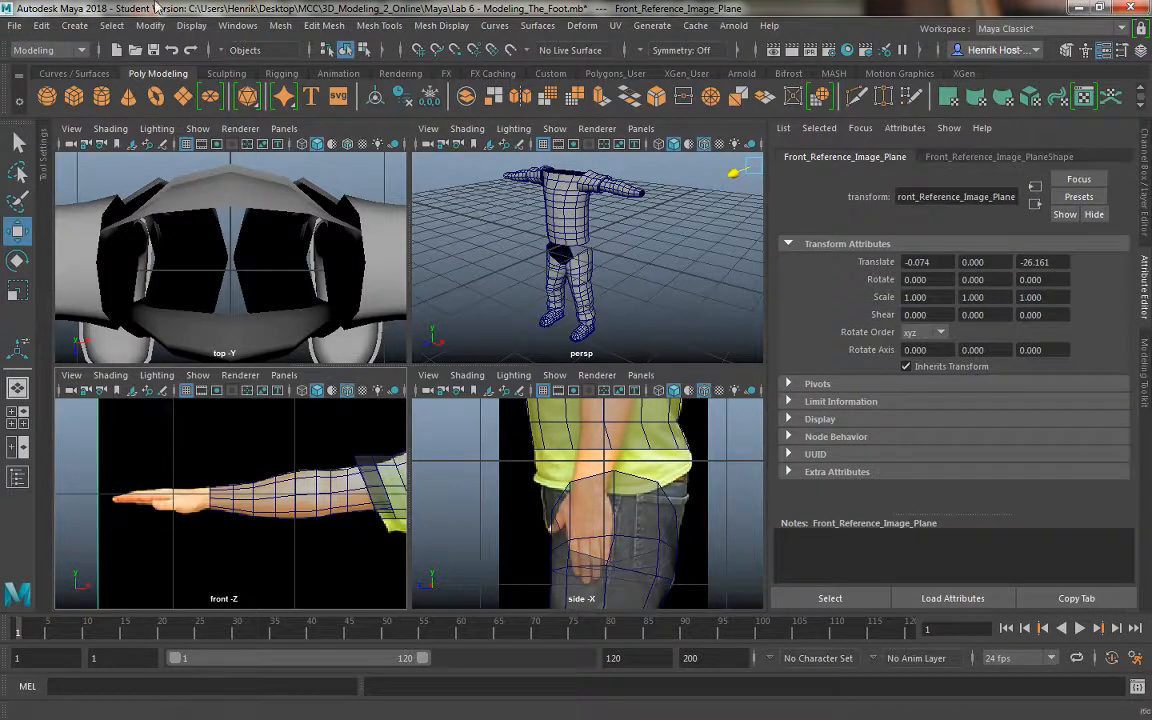
pyautogui.click(240, 25)
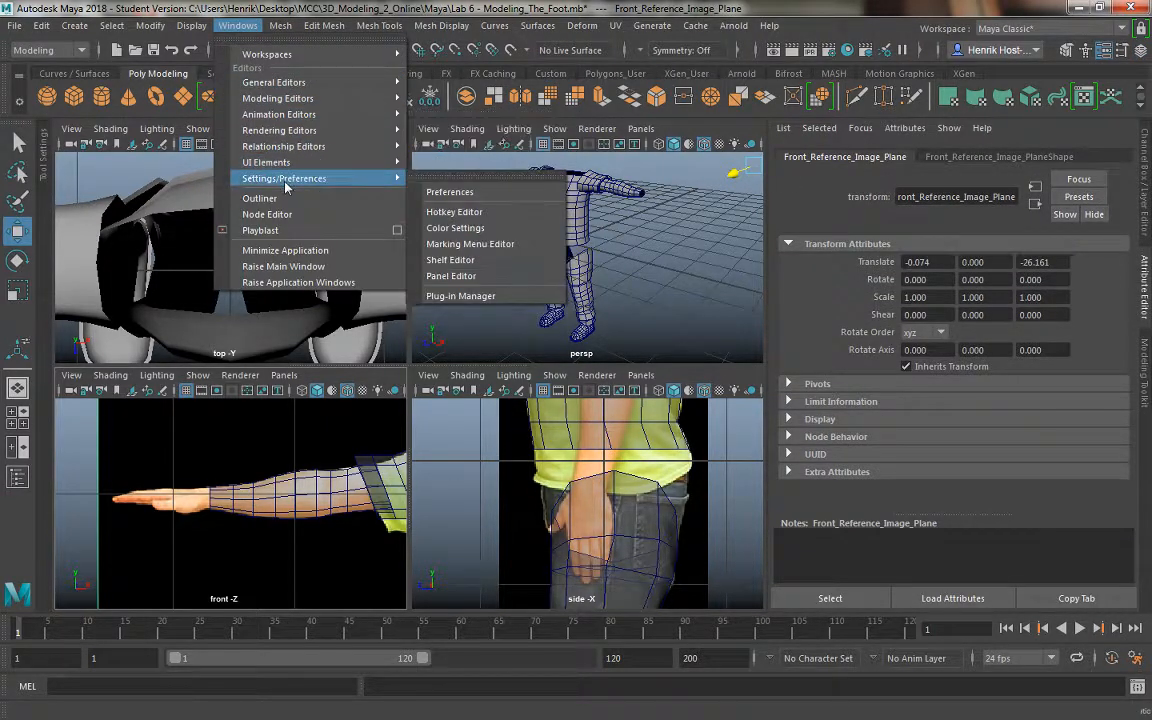
pyautogui.click(289, 200)
pyautogui.click(362, 255)
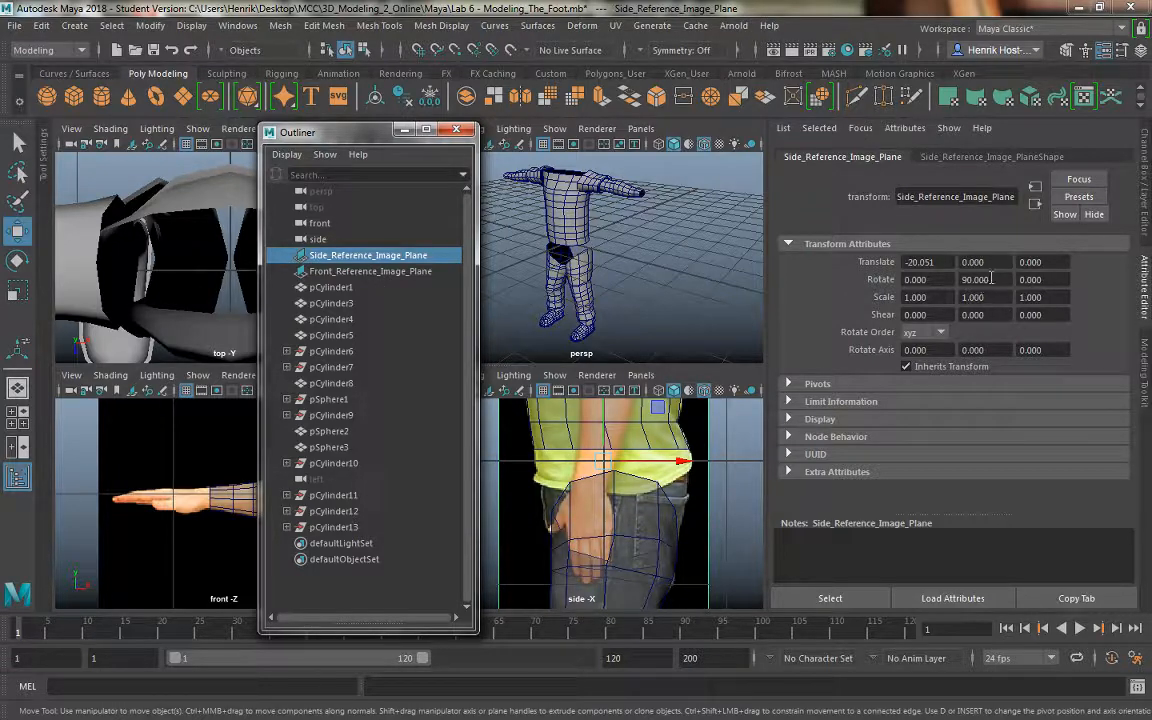
pyautogui.click(1010, 158)
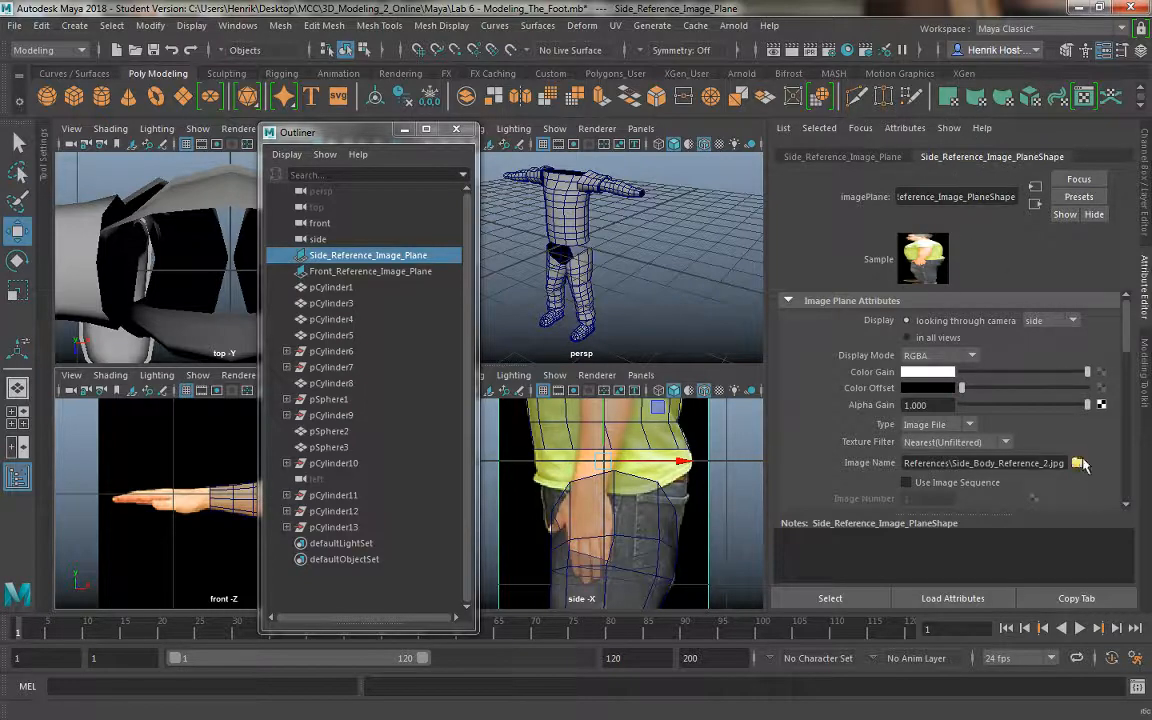
# - Try displaying the side reference image in all views, return it to looking through the side camera, and close the Outliner
pyautogui.click(940, 341)
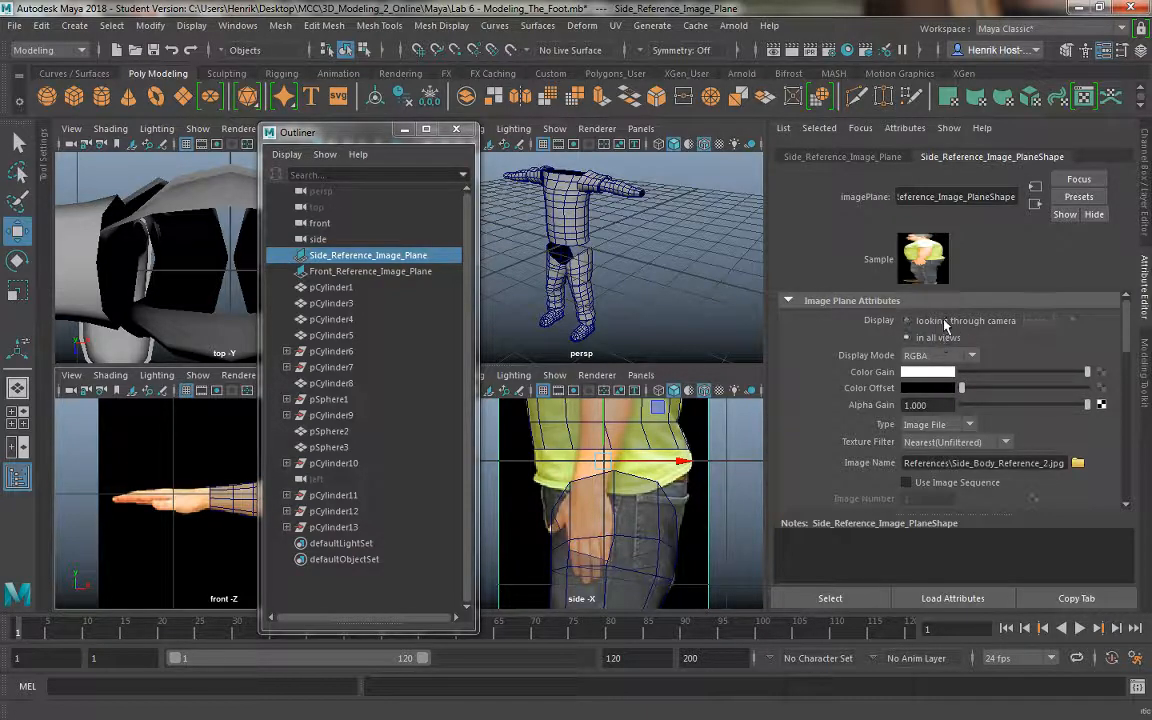
pyautogui.click(944, 323)
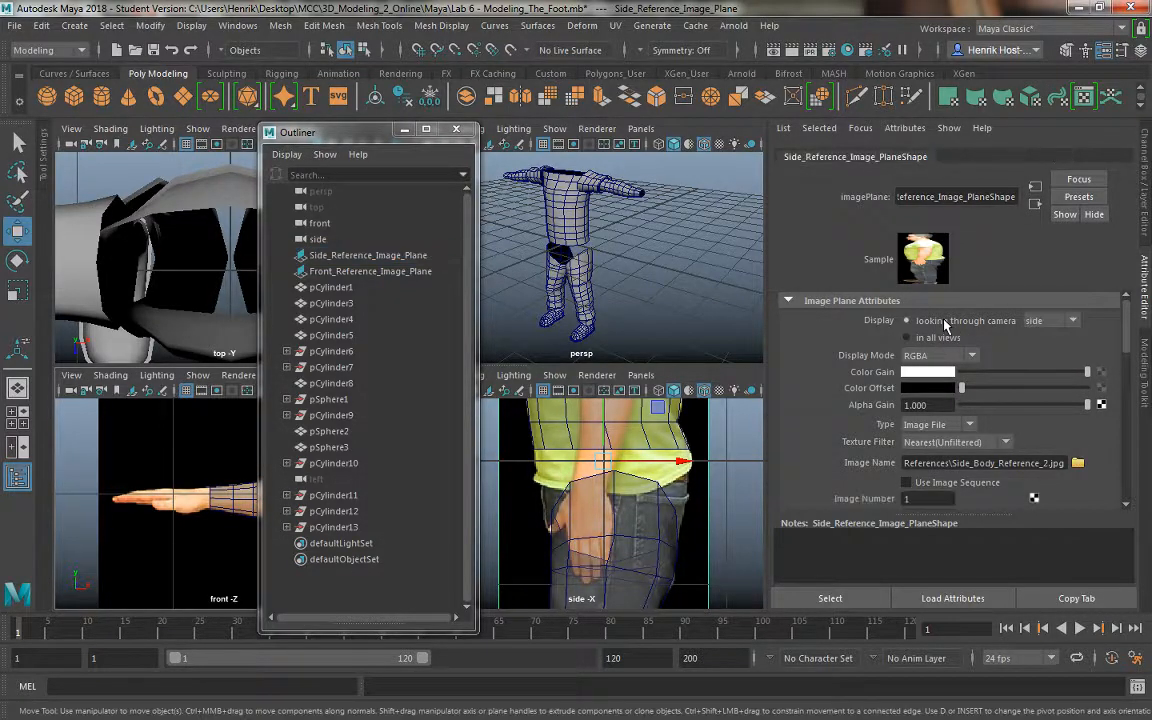
pyautogui.click(471, 131)
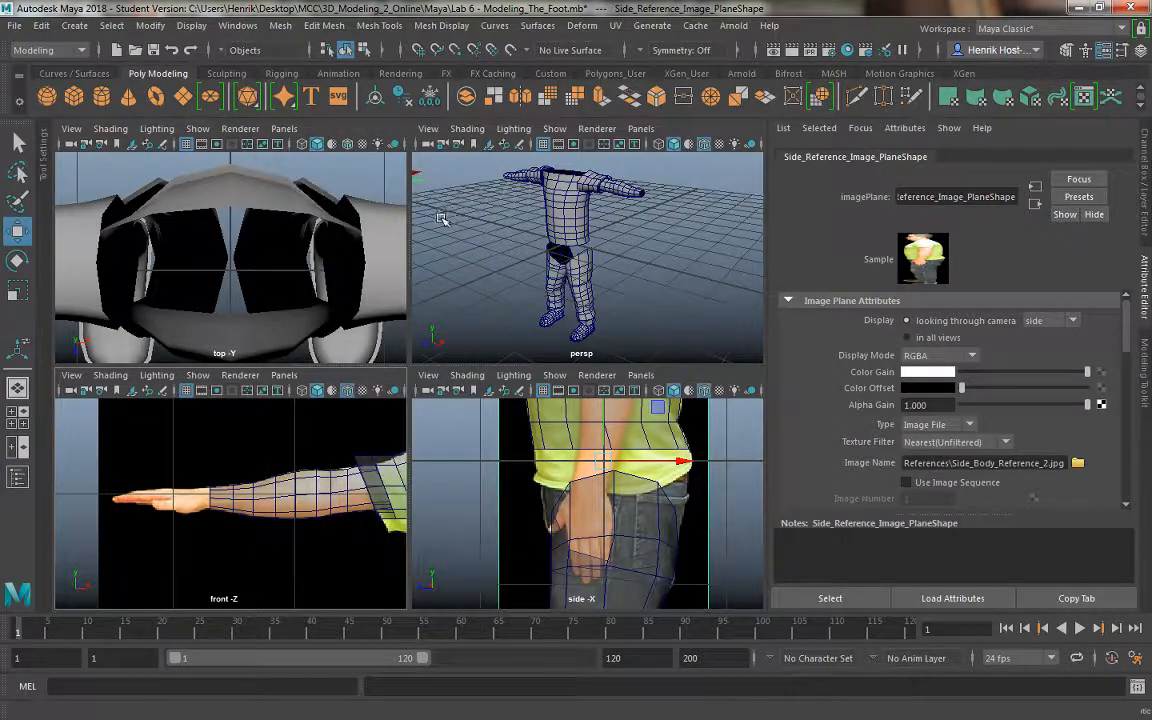
# - Create a polygon cylinder in the maximized side view and set its Subdivisions Axis to 8
pyautogui.scroll(2, 580, 437)
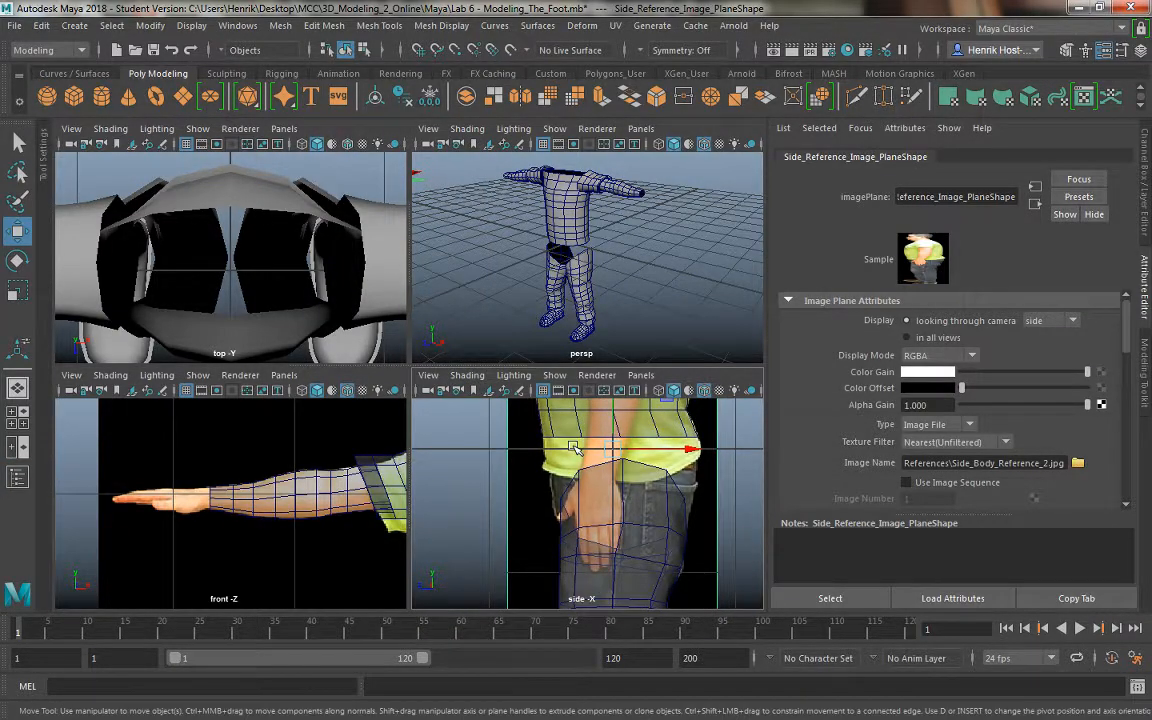
pyautogui.press('space')
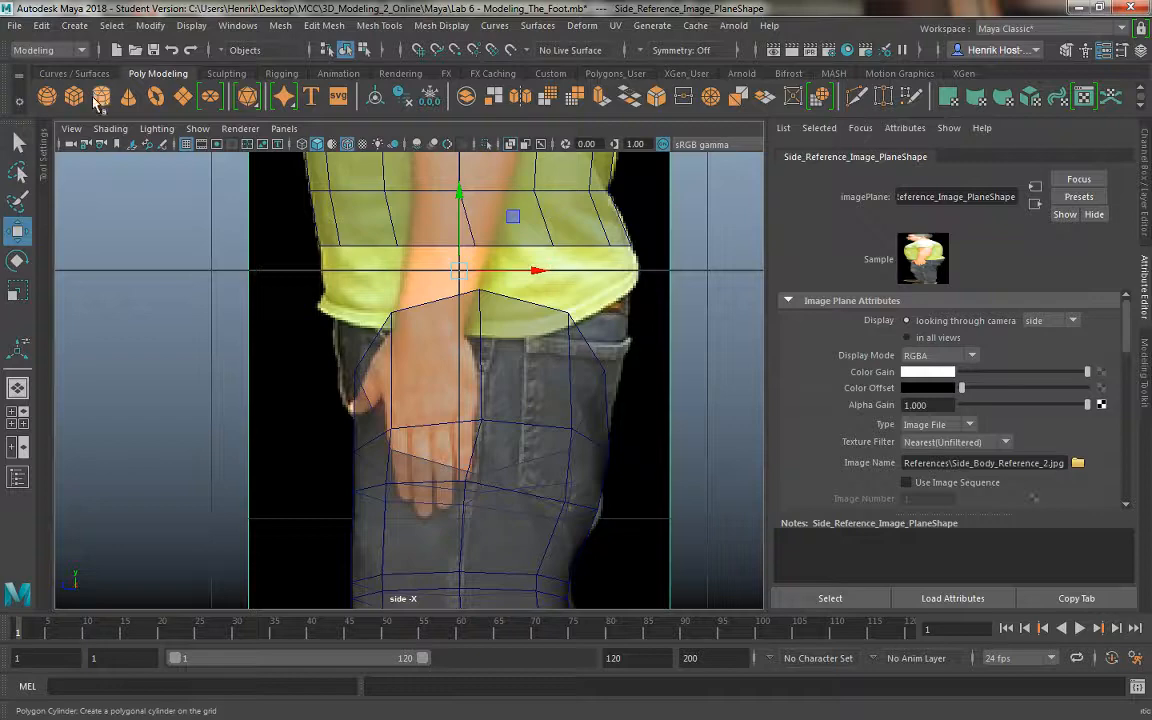
pyautogui.click(101, 96)
pyautogui.press('r')
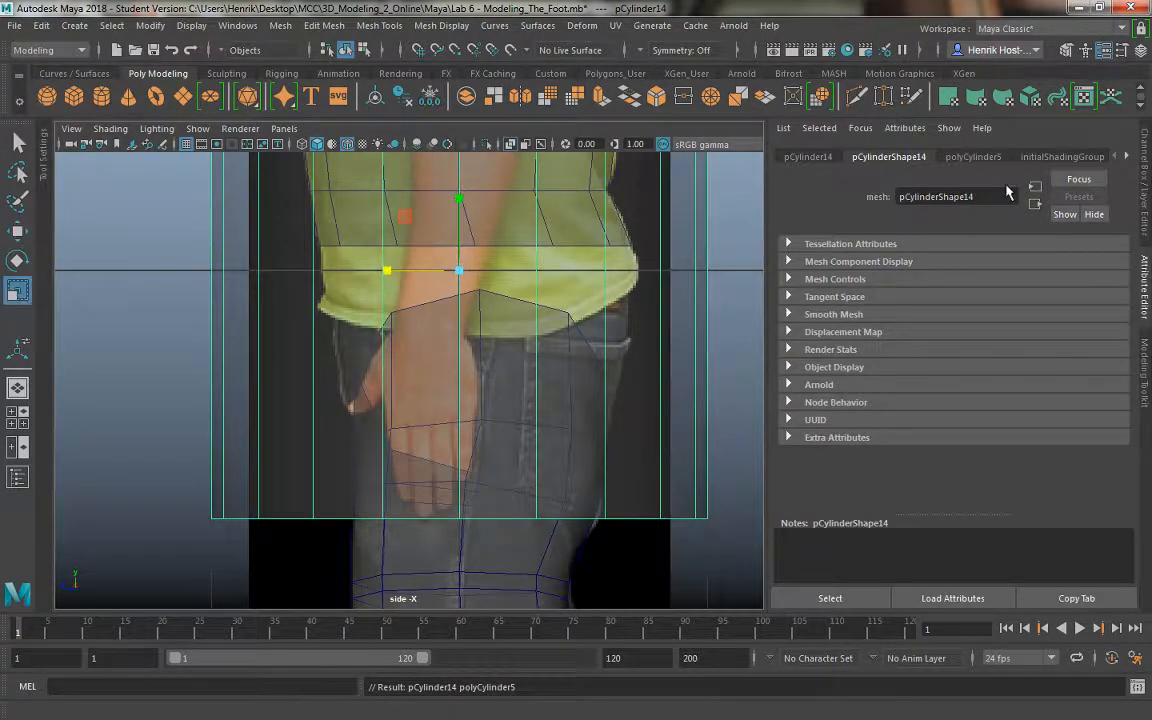
pyautogui.click(972, 157)
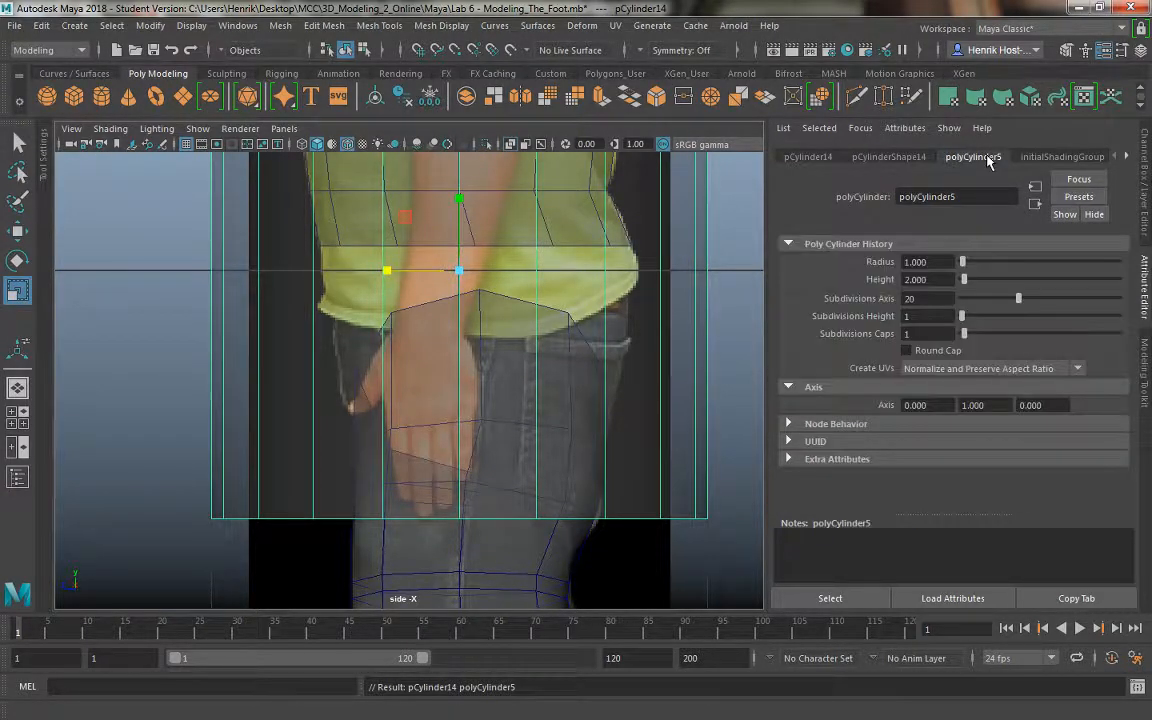
pyautogui.doubleClick(935, 300)
pyautogui.write('8')
pyautogui.press('Return')
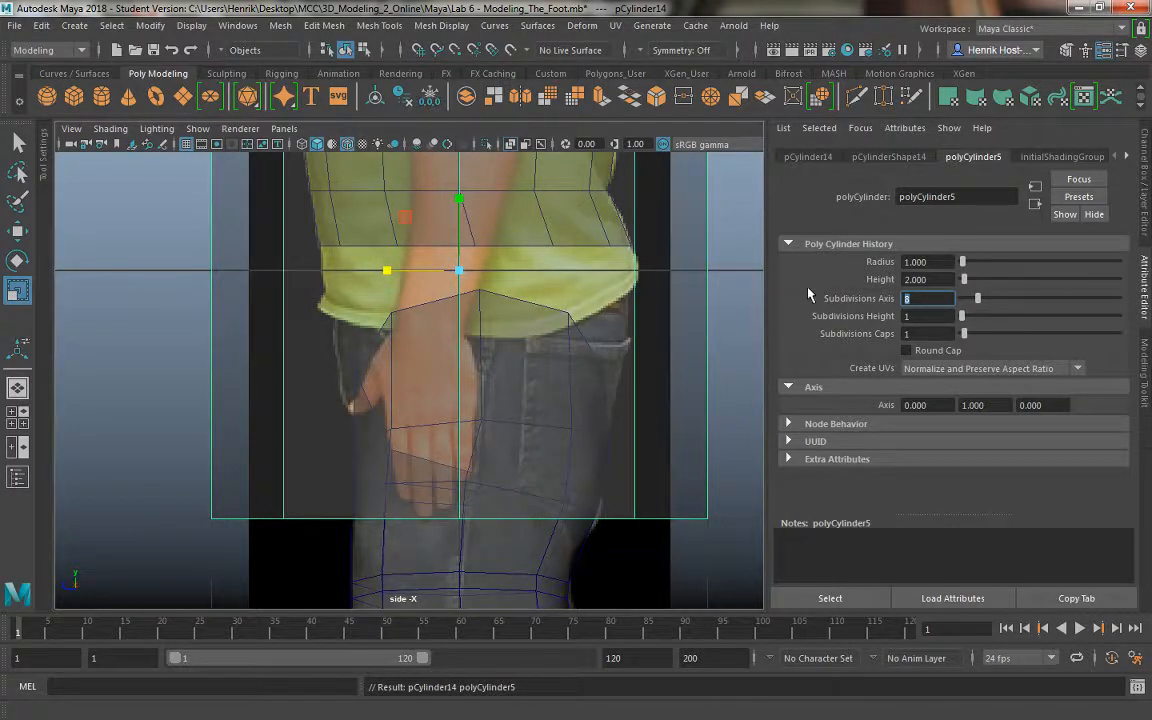
# - Scale the cylinder uniformly to about 0.1 and move it over the index finger in the side reference
pyautogui.scroll(-5, 522, 411)
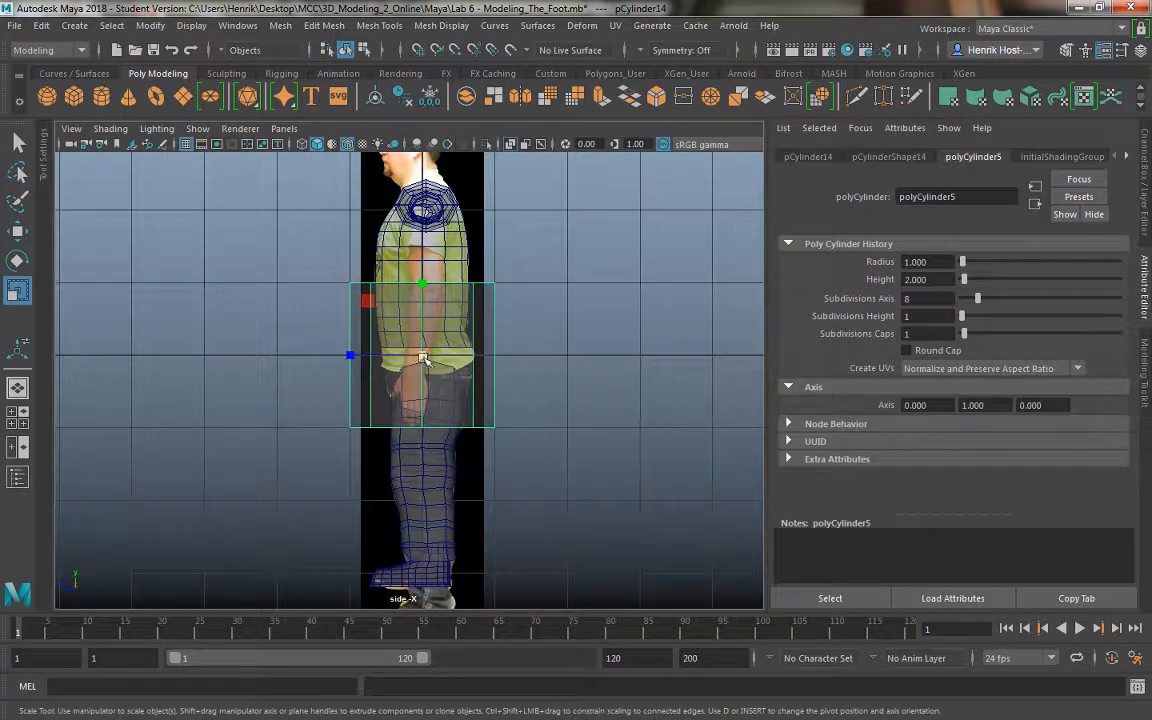
pyautogui.moveTo(420, 356); pyautogui.dragTo(318, 315)
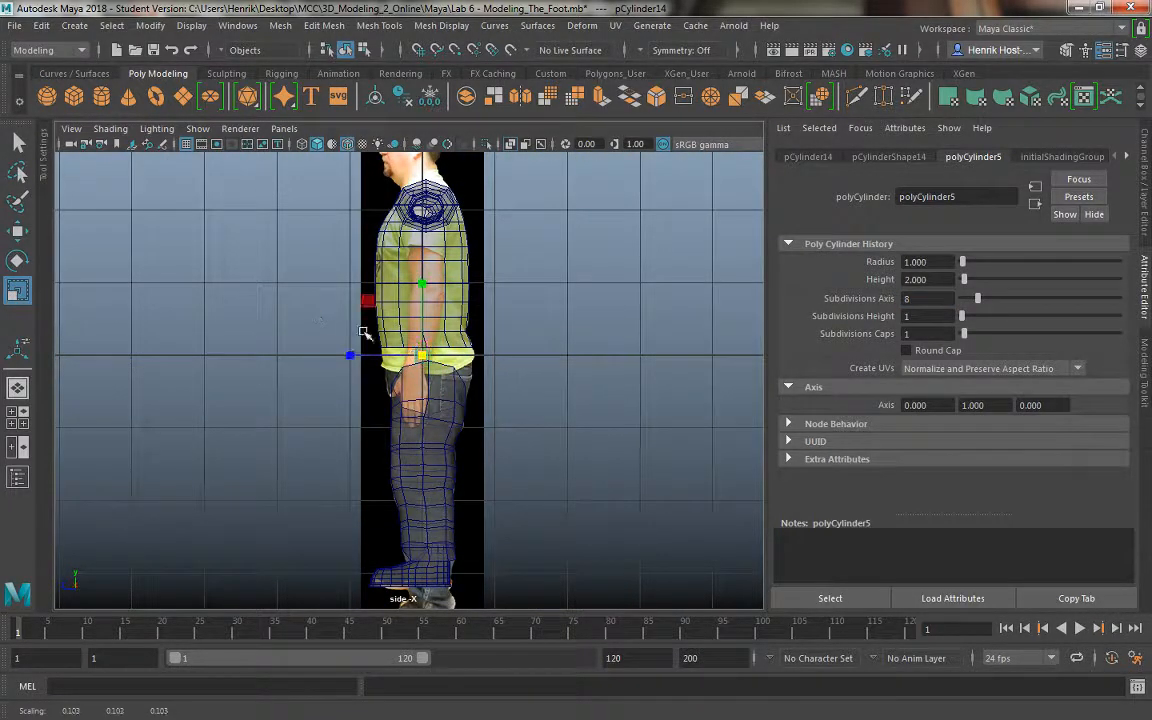
pyautogui.press('w')
pyautogui.moveTo(350, 355); pyautogui.dragTo(422, 366)
pyautogui.press('f')
pyautogui.press('r')
pyautogui.press('w')
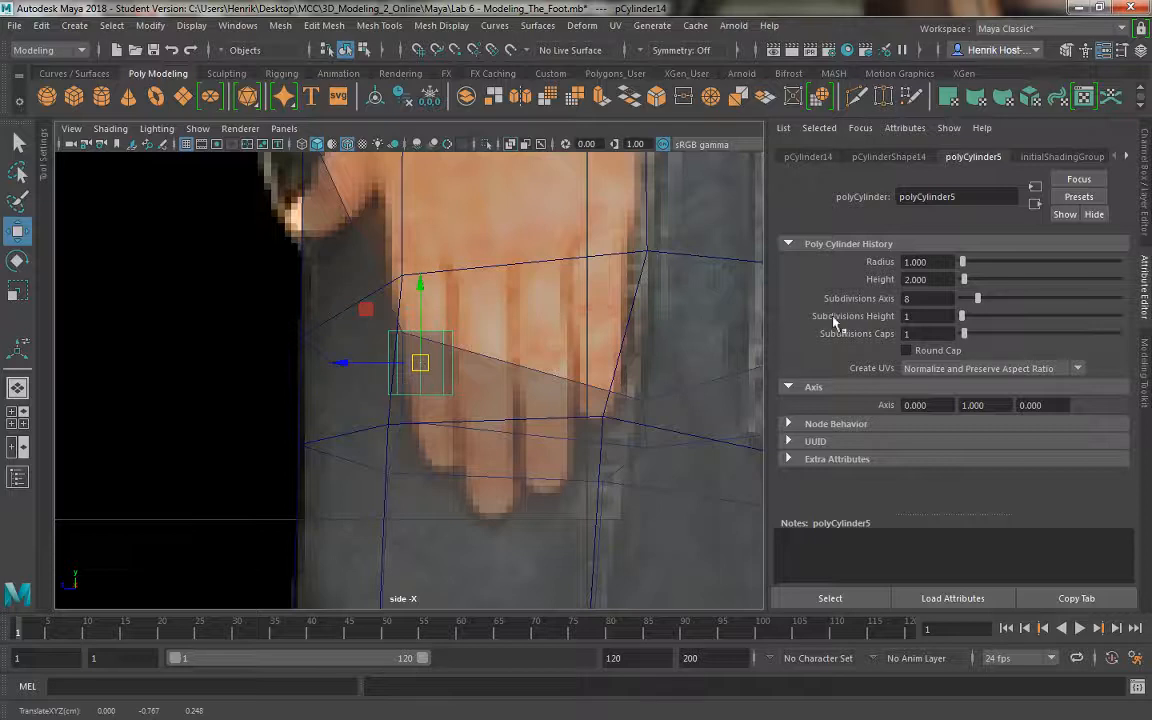
# - Turn on Round Cap with 3 cap subdivisions and fit the cylinder to the width of the index fingertip
pyautogui.click(907, 350)
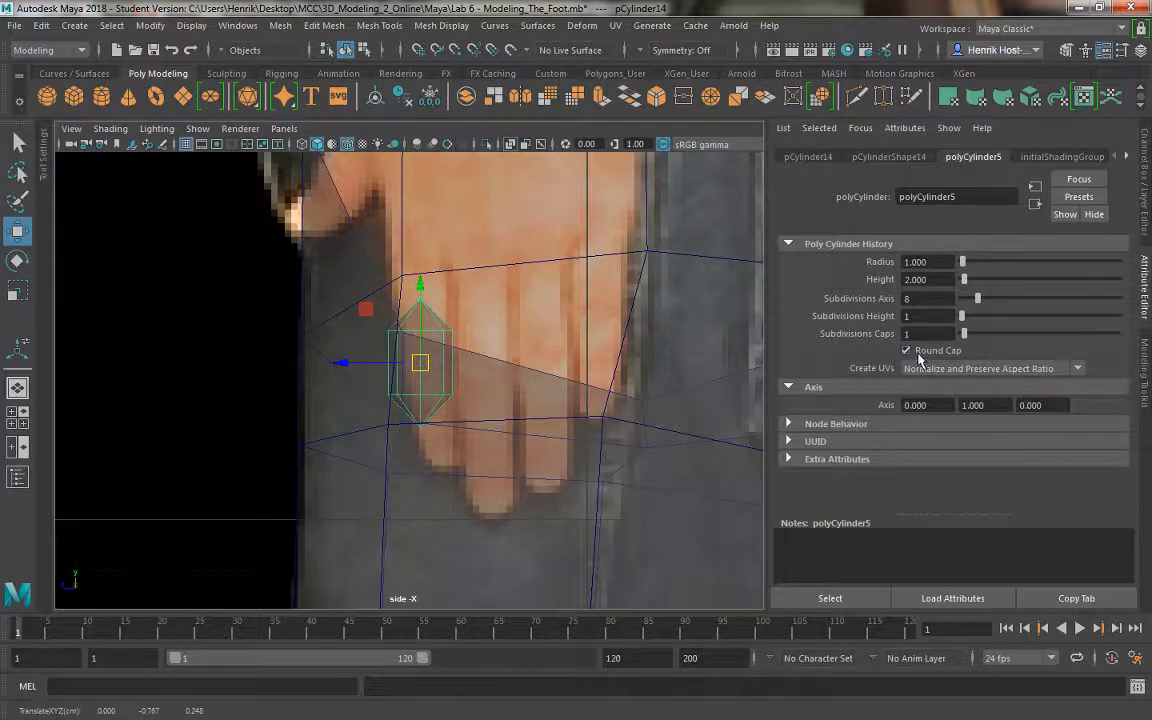
pyautogui.click(924, 336)
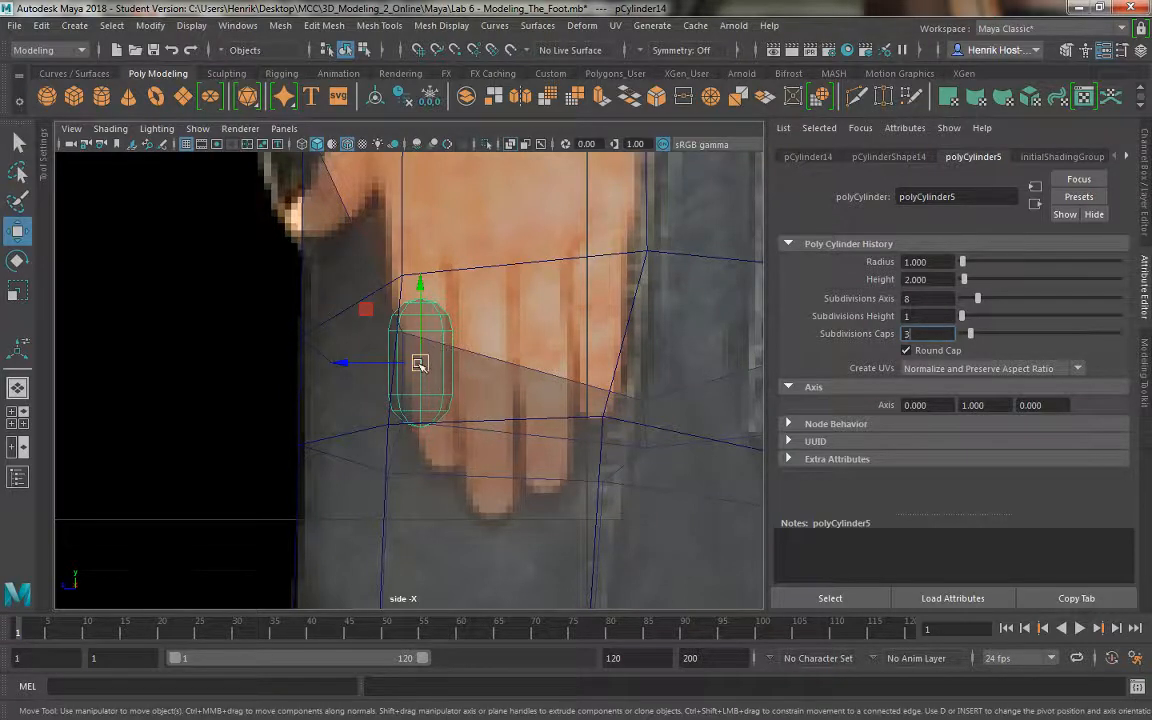
pyautogui.moveTo(420, 363); pyautogui.dragTo(423, 427)
pyautogui.press('r')
pyautogui.press('w')
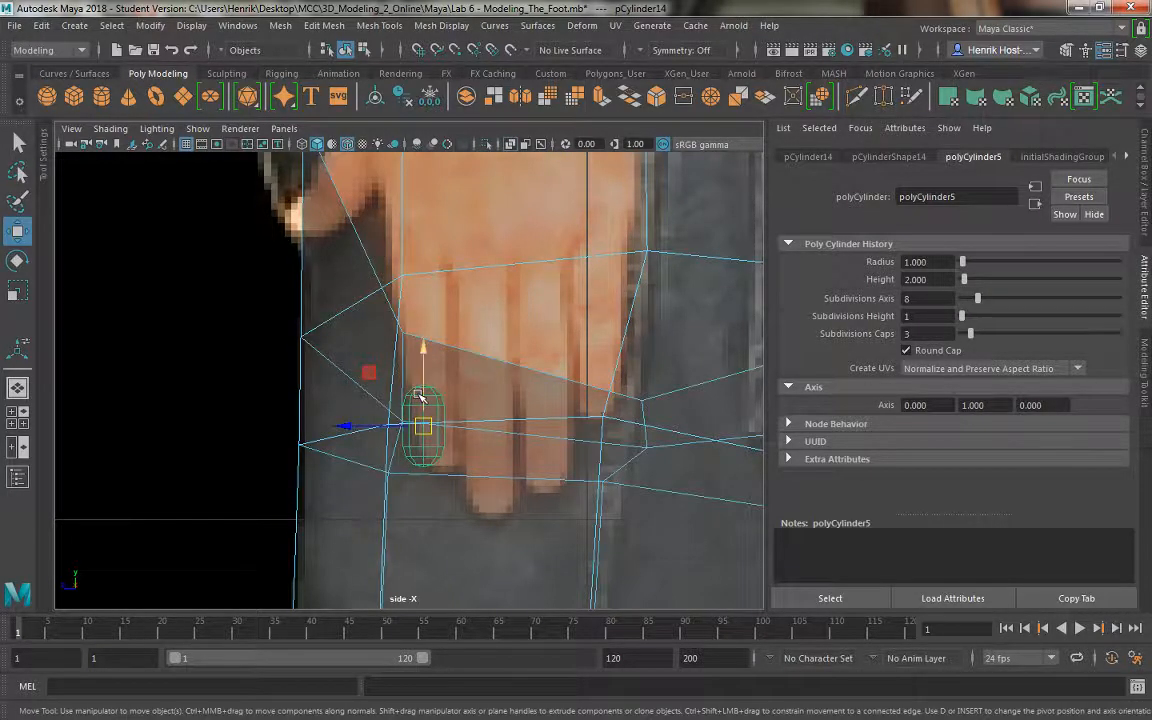
# - Move the finger cylinder sideways out of the legs to about 1.16 on X, using the perspective view
pyautogui.moveTo(418, 394); pyautogui.dragTo(465, 206, button='right')
pyautogui.click(425, 442)
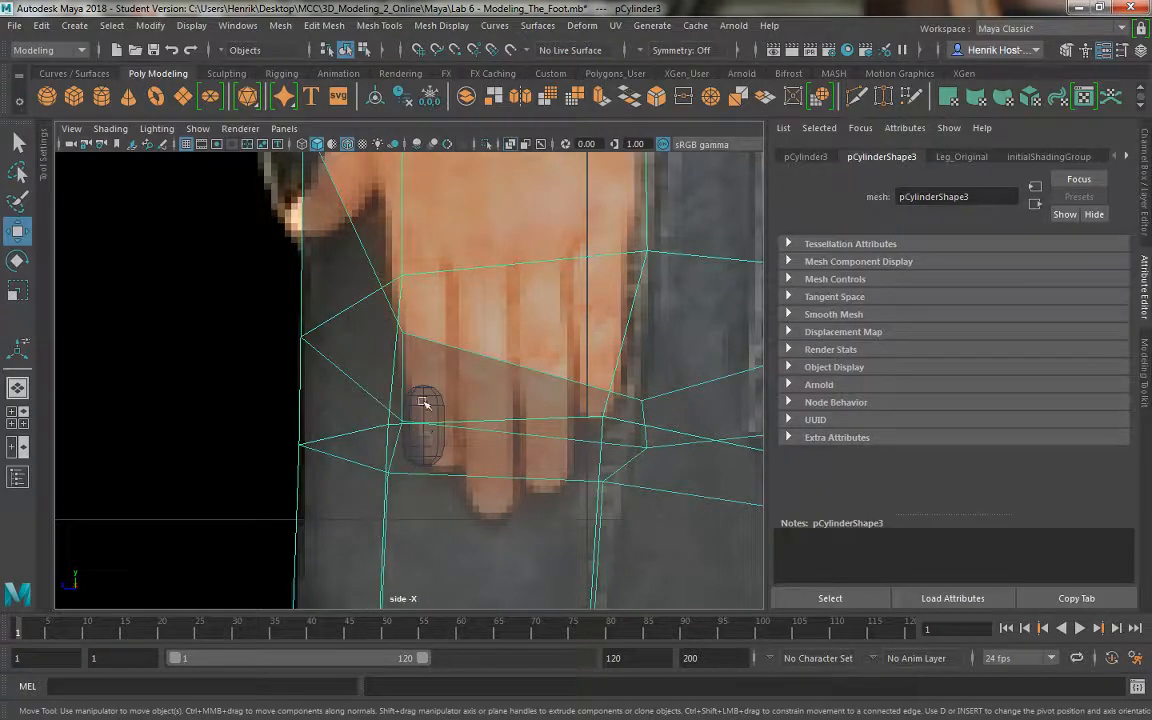
pyautogui.moveTo(426, 403); pyautogui.dragTo(433, 402)
pyautogui.press('space')
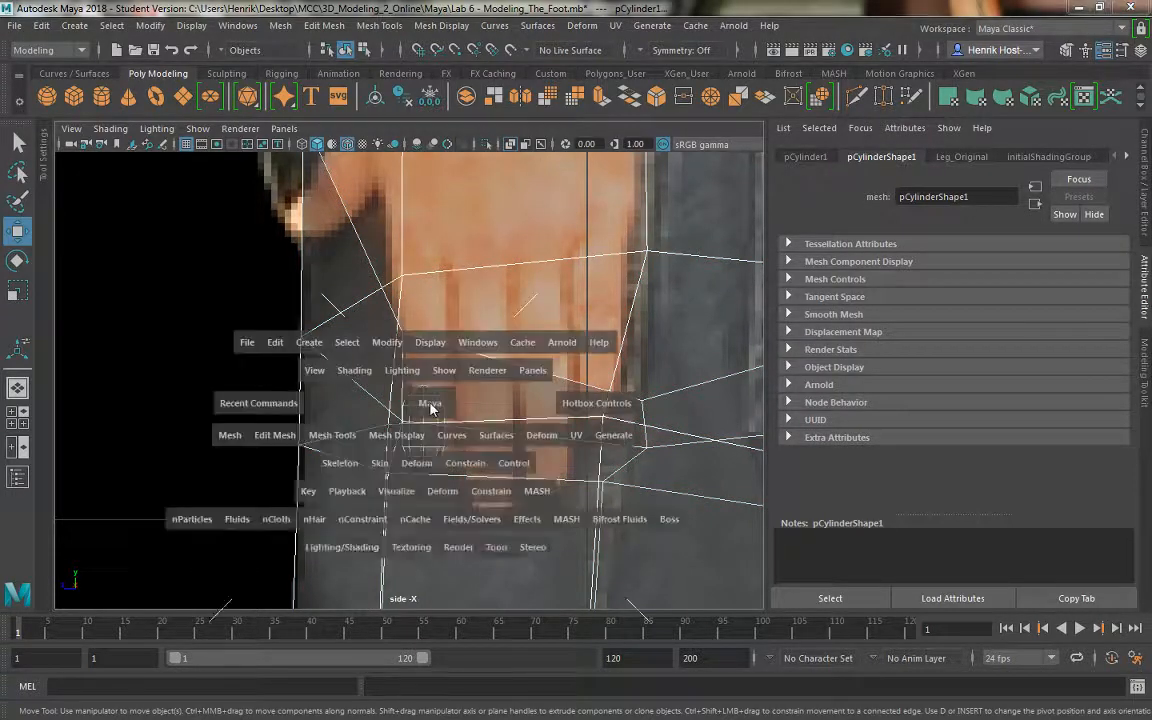
pyautogui.scroll(6, 575, 280)
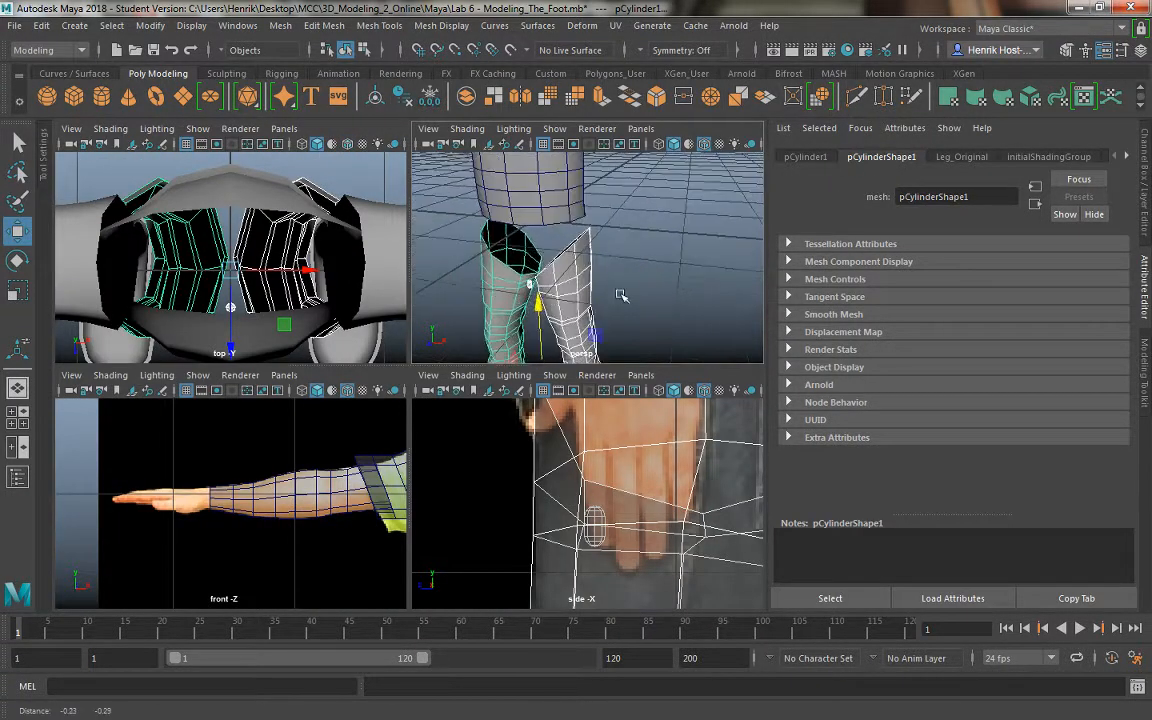
pyautogui.click(576, 280)
pyautogui.moveTo(632, 259); pyautogui.dragTo(728, 295)
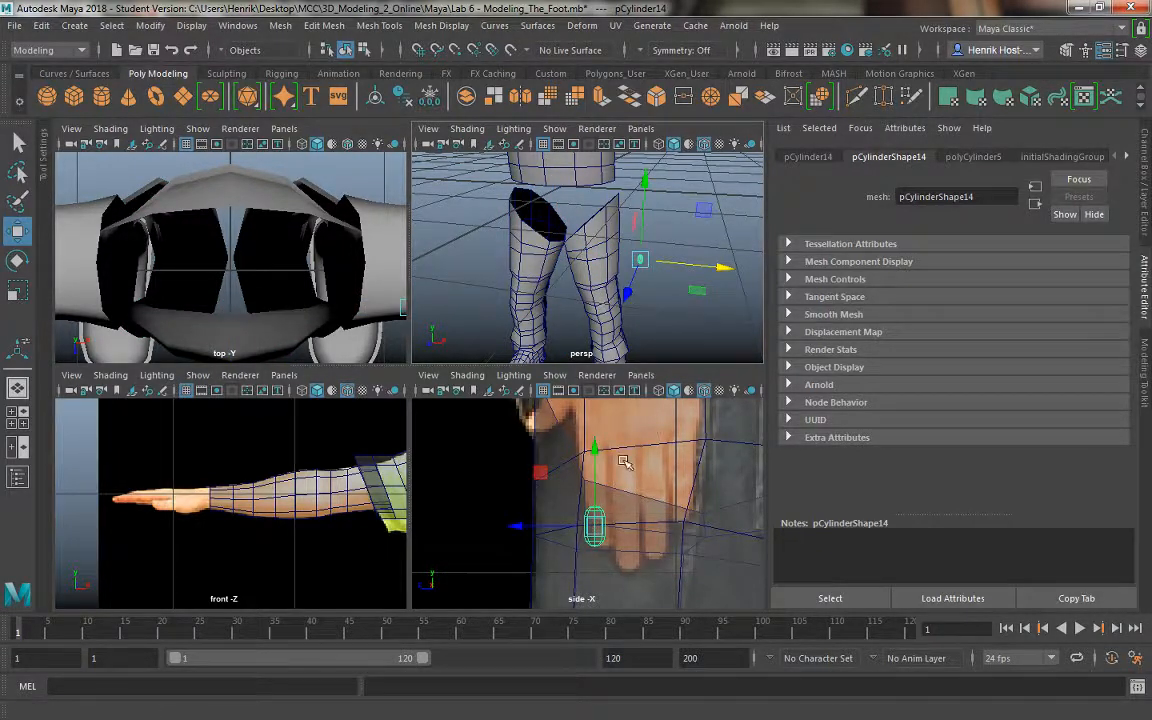
# - Delete the faces of the finger cylinder's upper rounded cap, leaving its upper end open
pyautogui.press('space')
pyautogui.scroll(3, 395, 362)
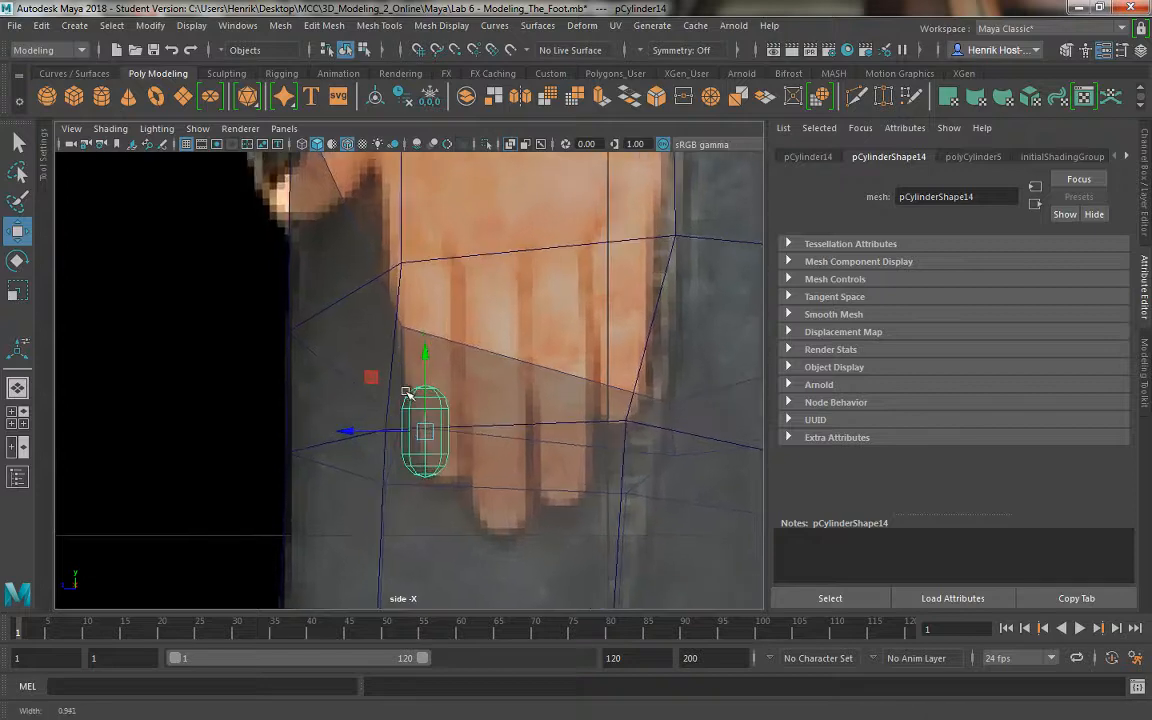
pyautogui.moveTo(445, 405); pyautogui.dragTo(442, 334, button='right')
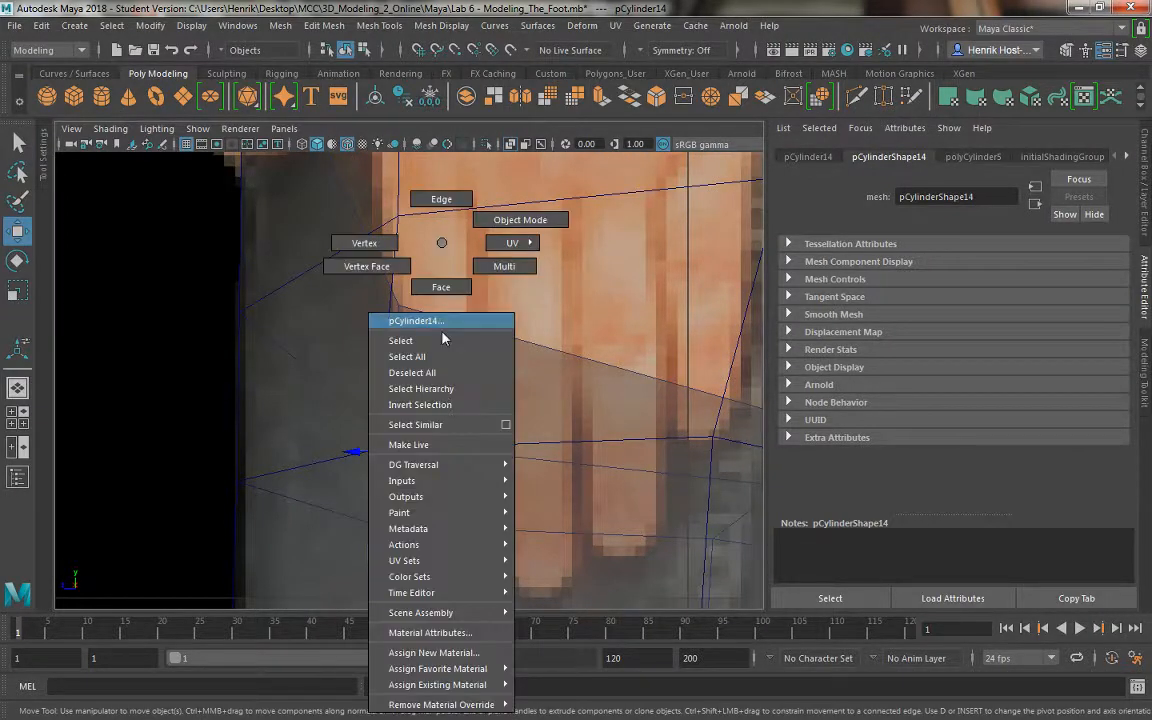
pyautogui.click(381, 383)
pyautogui.moveTo(462, 433); pyautogui.dragTo(476, 419)
pyautogui.click(381, 383)
pyautogui.rightClick(432, 405)
pyautogui.moveTo(431, 404)
pyautogui.mouseDown(button='right')
pyautogui.moveTo(491, 220)
pyautogui.moveTo(450, 250)
pyautogui.mouseUp(button='right')
# - Reposition the open-ended finger mesh over the index fingertip in the side view
pyautogui.moveTo(442, 463); pyautogui.dragTo(490, 222, button='right')
pyautogui.click(445, 452)
pyautogui.moveTo(431, 452); pyautogui.dragTo(436, 462)
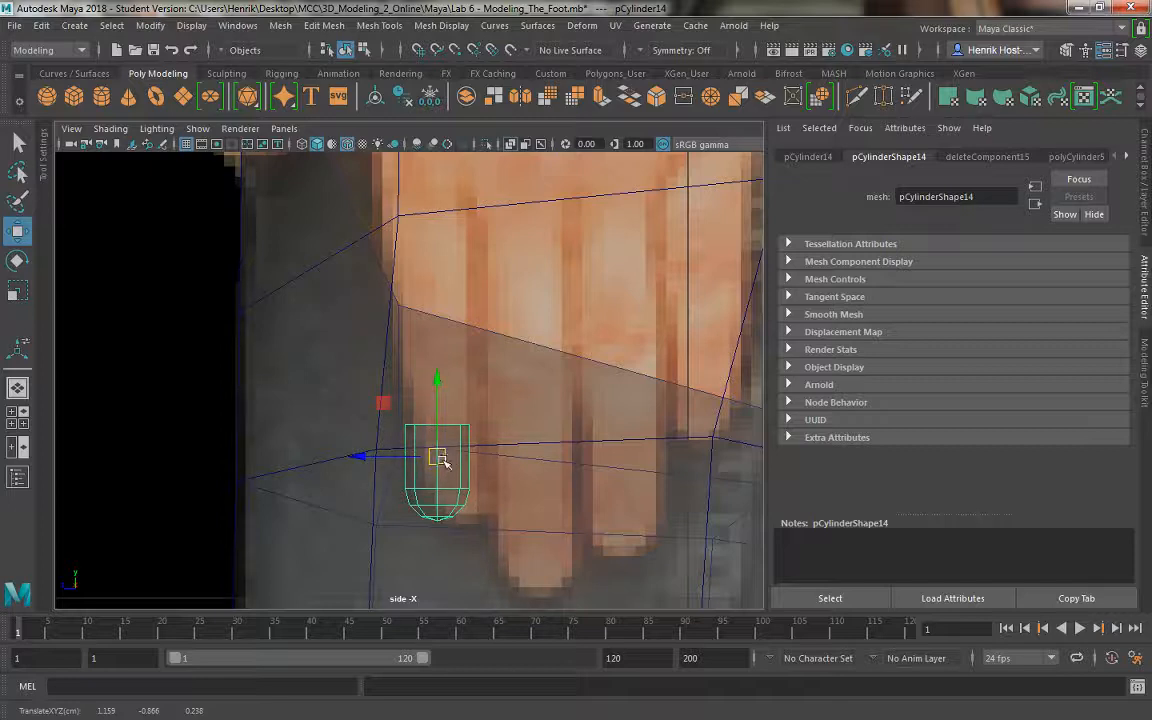
# - Lower the finger mesh's open border edge loop to about -0.86 on Y to shorten the fingertip
pyautogui.moveTo(450, 449); pyautogui.dragTo(463, 416, button='right')
pyautogui.click(443, 427)
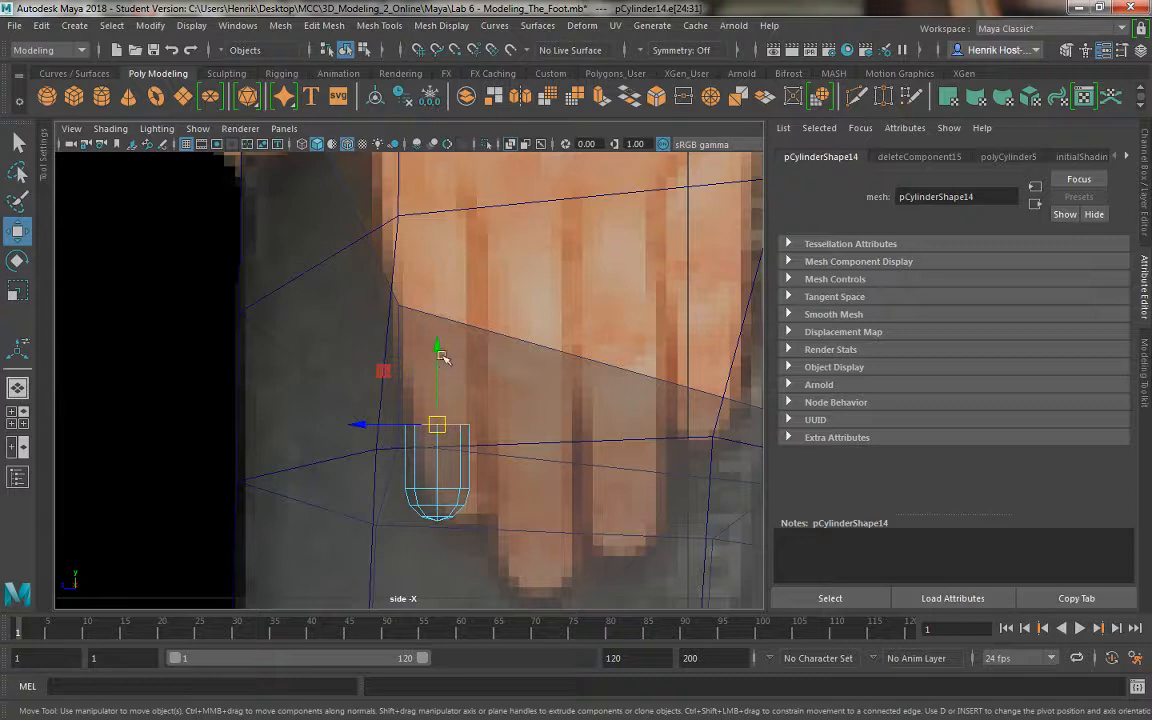
pyautogui.moveTo(438, 361); pyautogui.dragTo(438, 366)
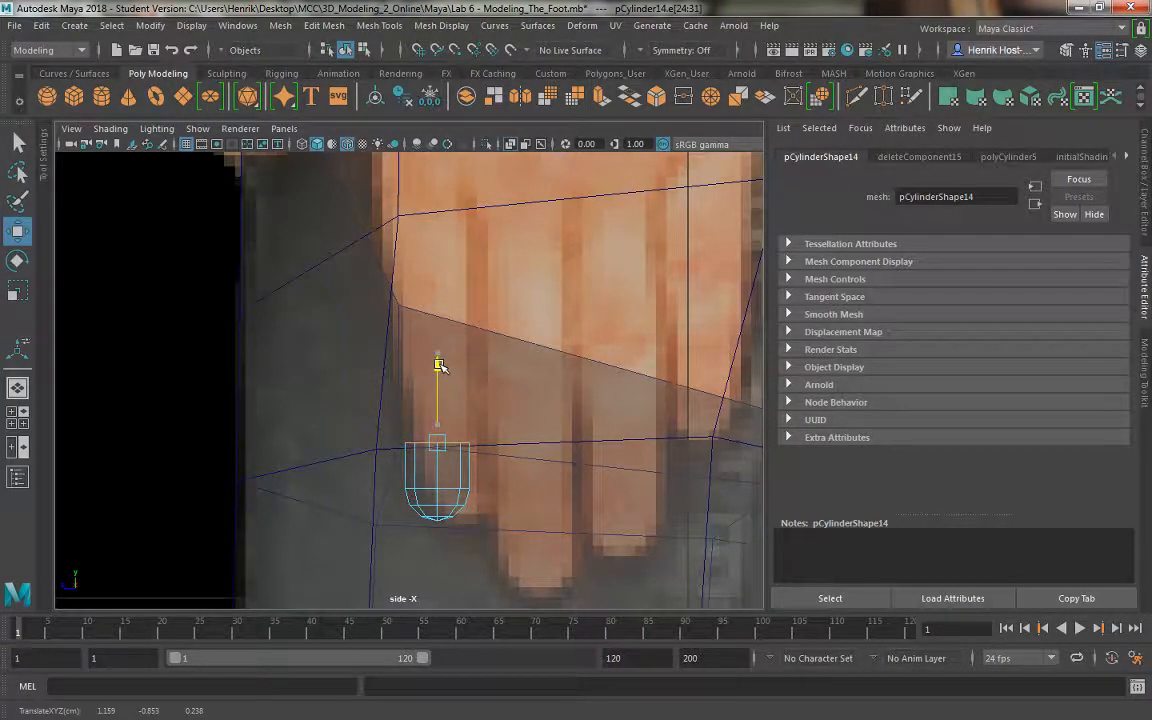
pyautogui.moveTo(440, 368); pyautogui.dragTo(441, 372)
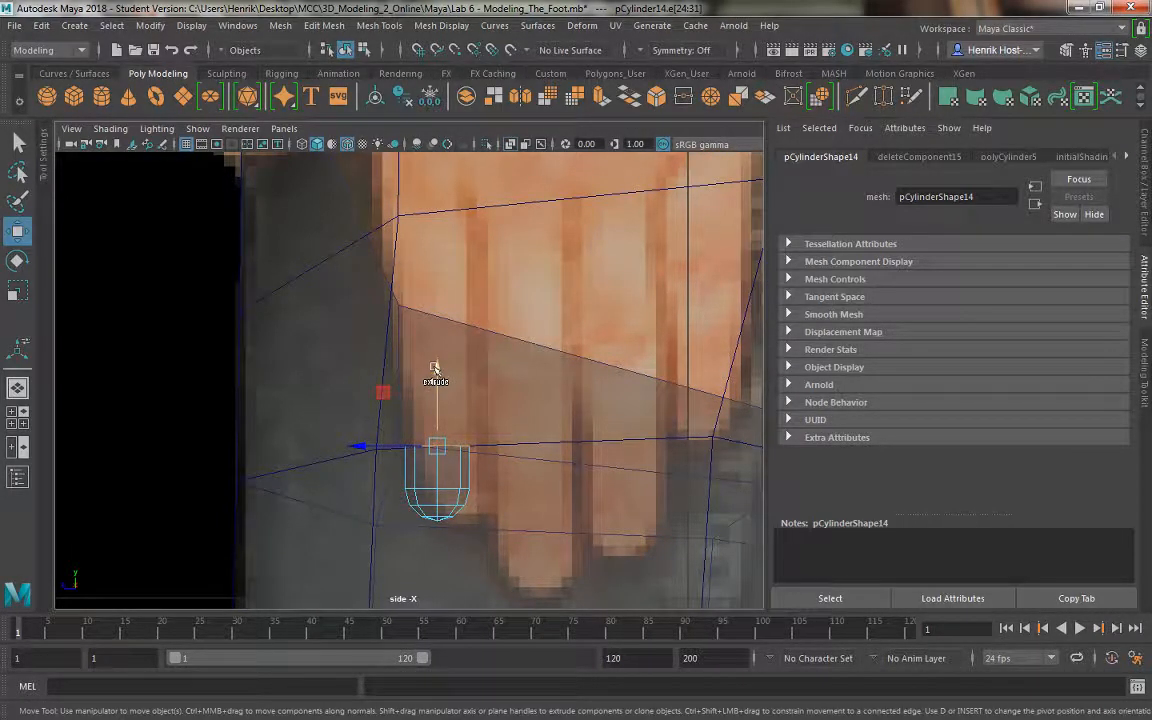
# - Extrude the finger's open border edges slightly upward and scale the new loop to about 1.07
pyautogui.keyDown('shift'); pyautogui.moveTo(434, 369); pyautogui.dragTo(437, 358); pyautogui.keyUp('shift')
pyautogui.press('r')
pyautogui.moveTo(438, 434); pyautogui.dragTo(442, 436)
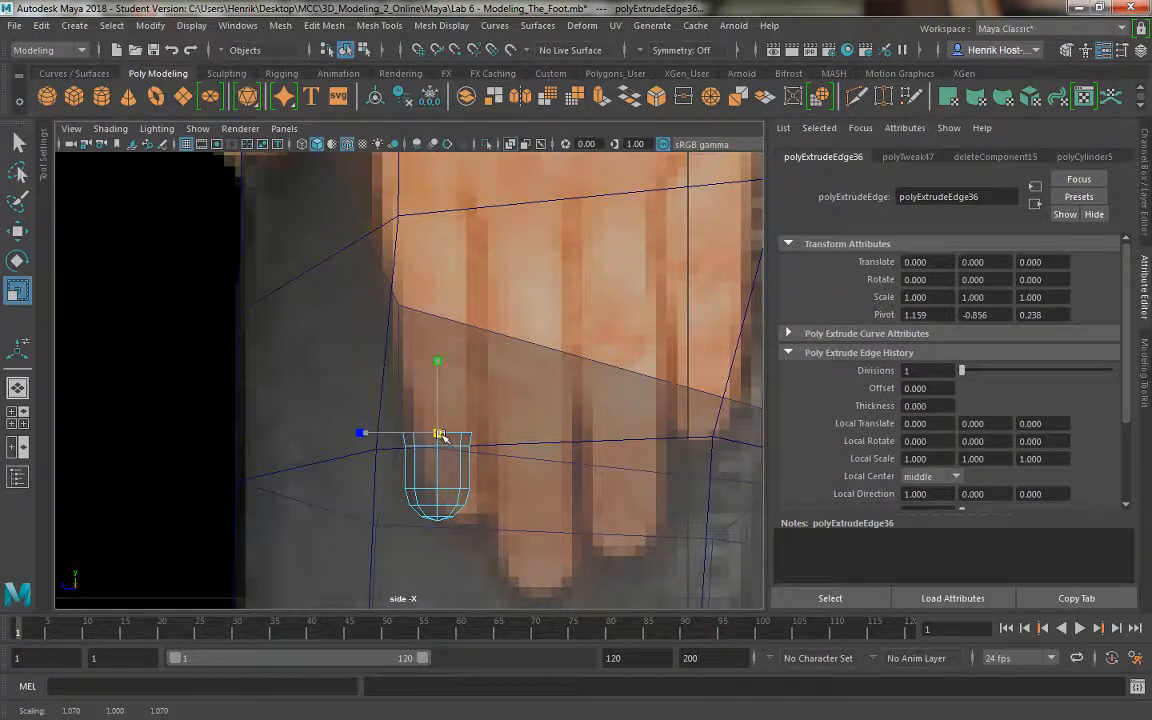
pyautogui.press('g')
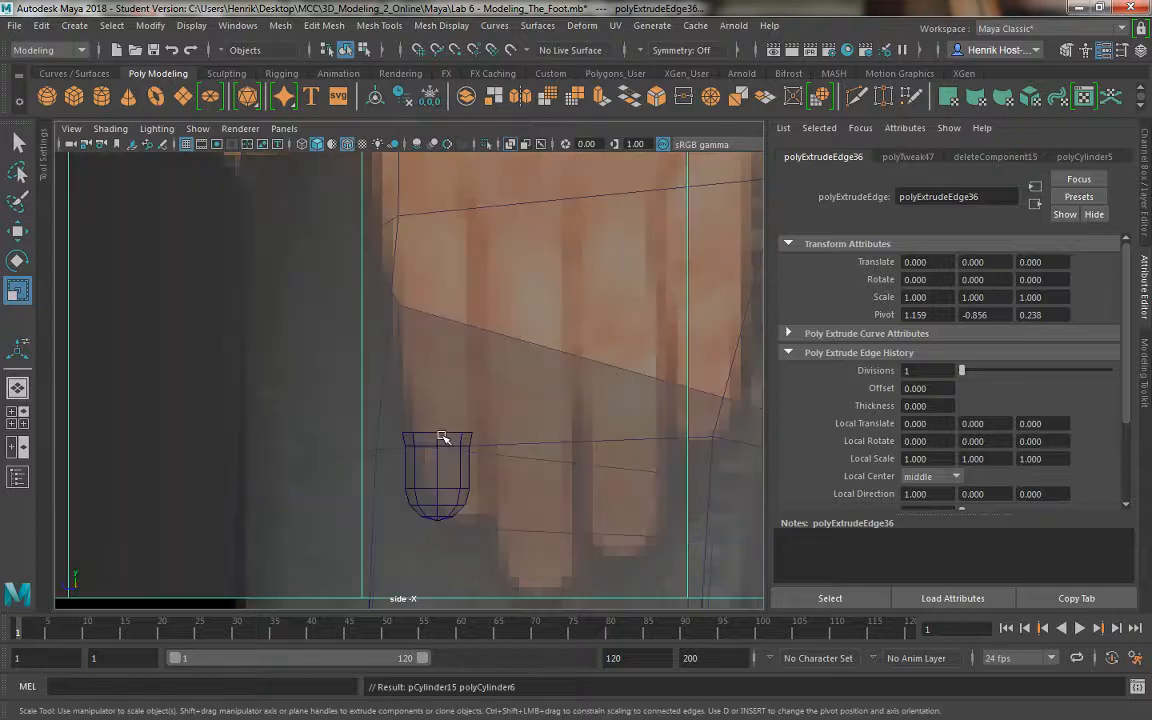
pyautogui.hotkey('ctrl', 'z')
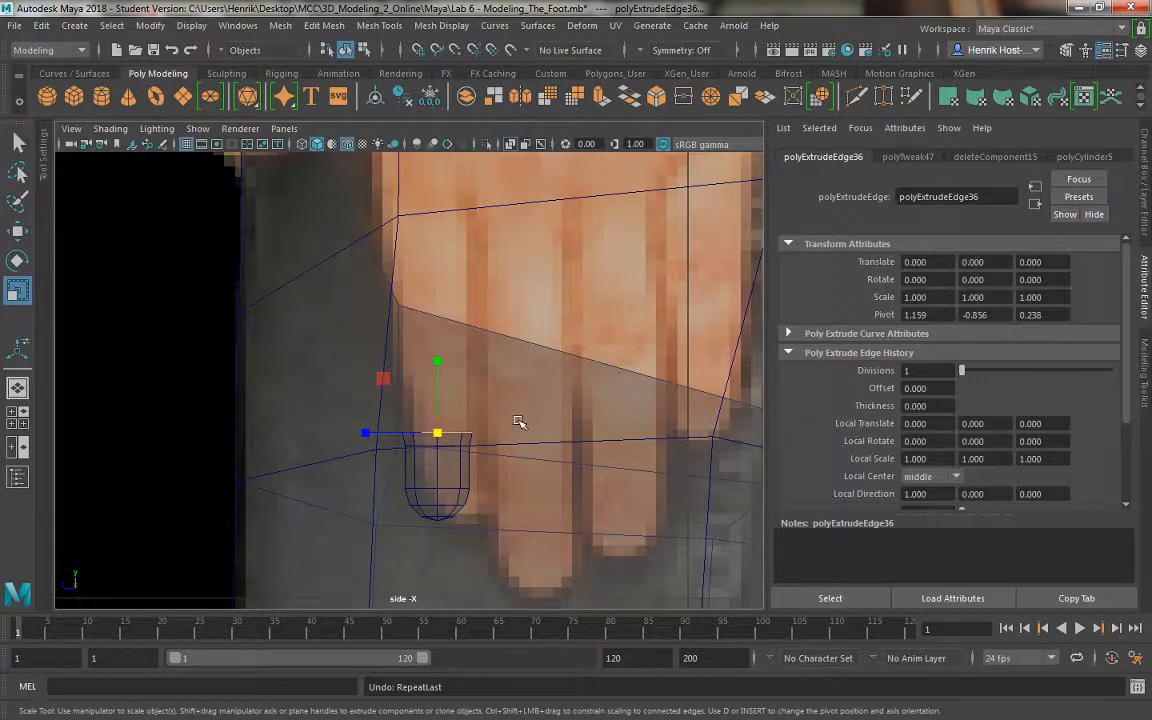
# - Select the finger's open border edge loop, extrude it upward to about -0.83 on Y, and adjust the new loop's width
pyautogui.press('w')
pyautogui.moveTo(453, 452); pyautogui.dragTo(506, 226, button='right')
pyautogui.click(452, 450)
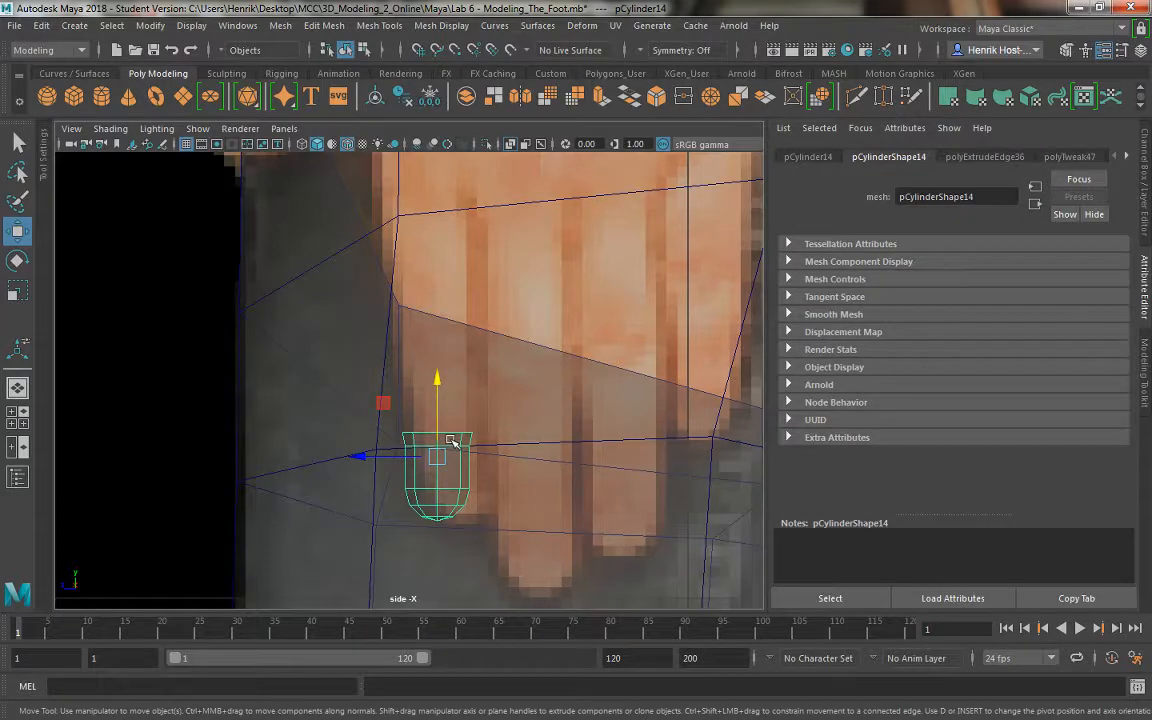
pyautogui.moveTo(451, 440); pyautogui.dragTo(451, 200, button='right')
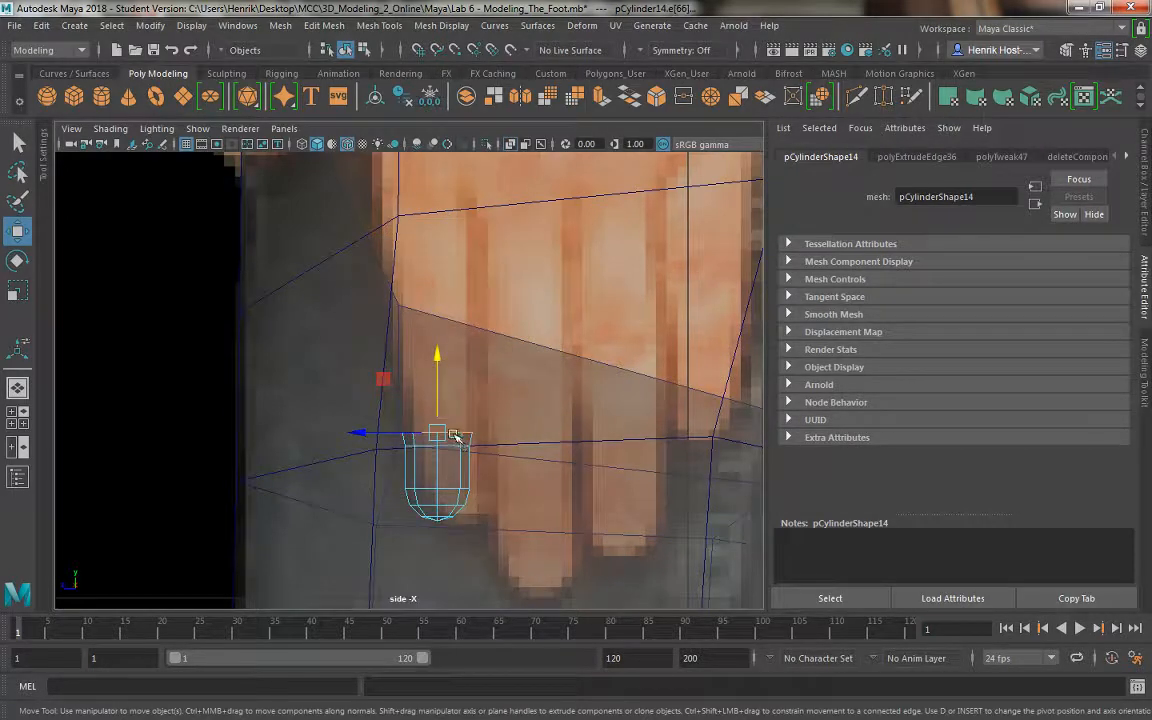
pyautogui.keyDown('shift'); pyautogui.moveTo(455, 437); pyautogui.dragTo(436, 345); pyautogui.keyUp('shift')
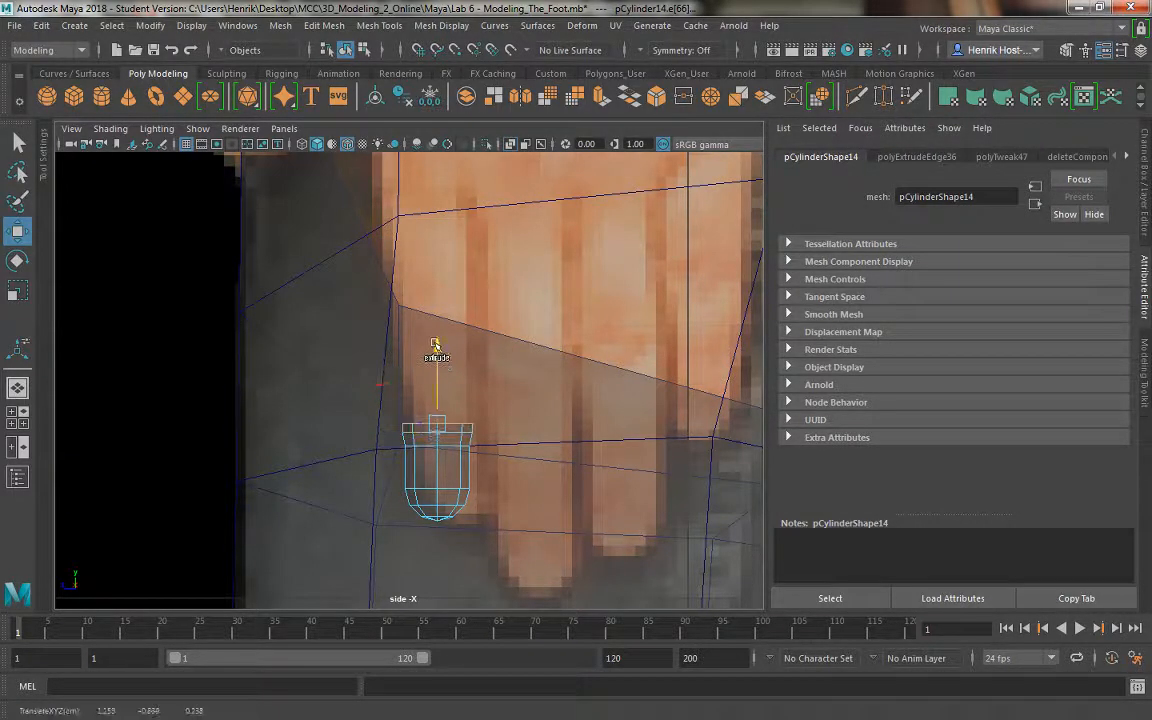
pyautogui.press('r')
pyautogui.keyDown('shift'); pyautogui.moveTo(437, 416); pyautogui.dragTo(438, 419); pyautogui.keyUp('shift')
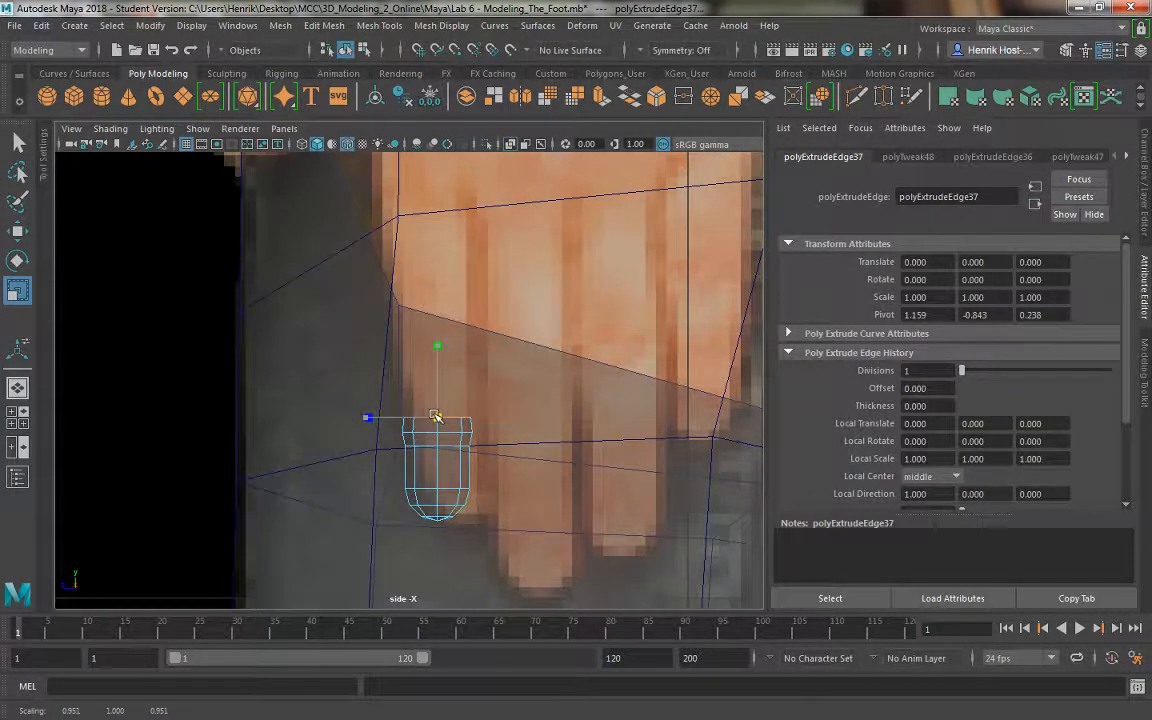
pyautogui.keyDown('shift'); pyautogui.moveTo(436, 415); pyautogui.dragTo(436, 416); pyautogui.keyUp('shift')
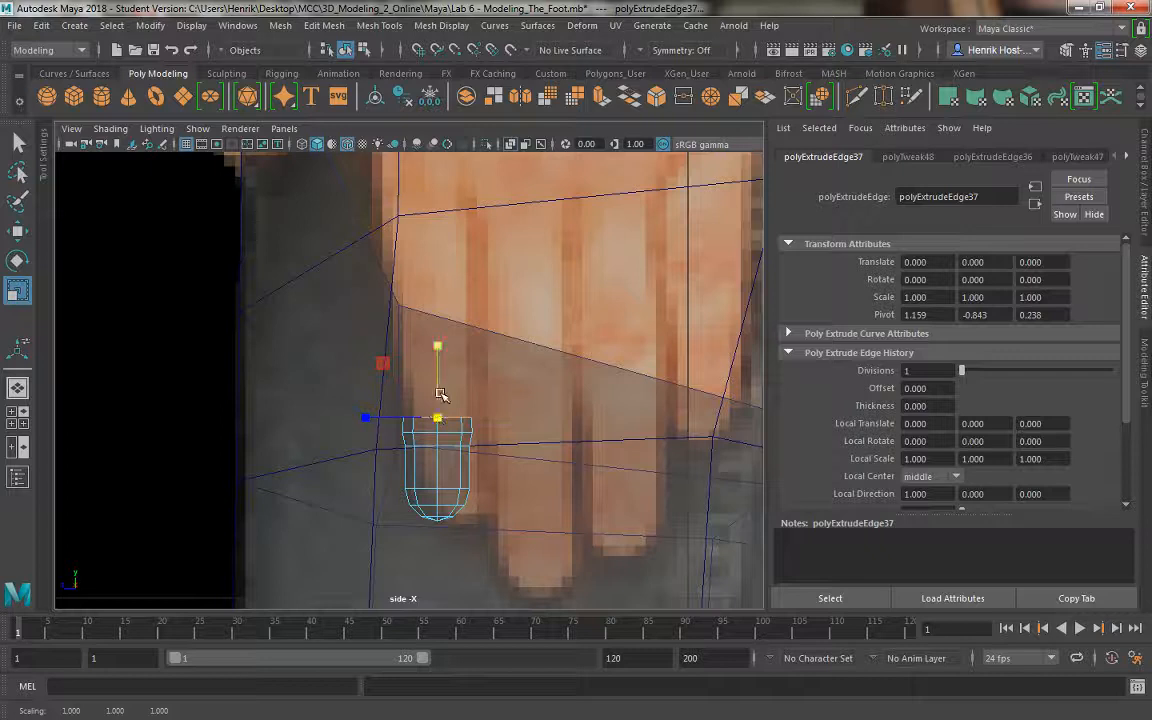
# - Extrude the border edges up to about -0.78 on Y, and again to about -0.76 with that loop scaled outward for the knuckle
pyautogui.press('w')
pyautogui.moveTo(438, 347); pyautogui.dragTo(432, 290)
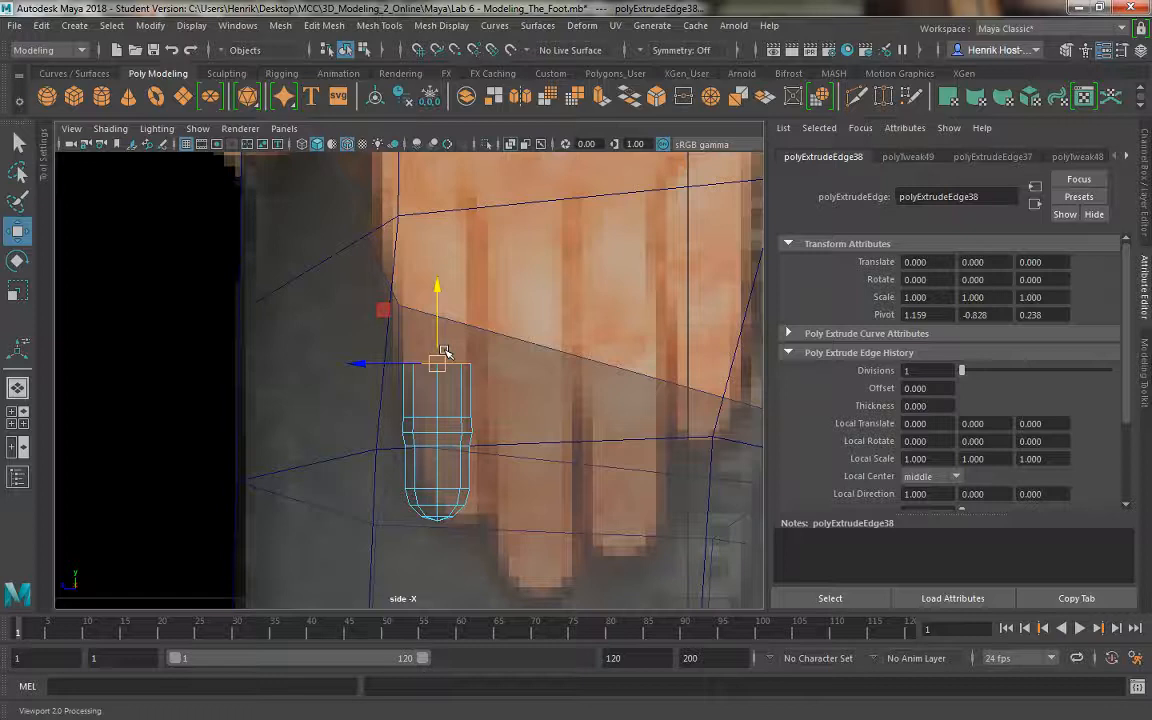
pyautogui.moveTo(421, 282)
pyautogui.mouseDown()
pyautogui.moveTo(448, 287)
pyautogui.moveTo(436, 264)
pyautogui.mouseUp()
pyautogui.press('r')
pyautogui.moveTo(437, 350); pyautogui.dragTo(445, 352)
pyautogui.press('w')
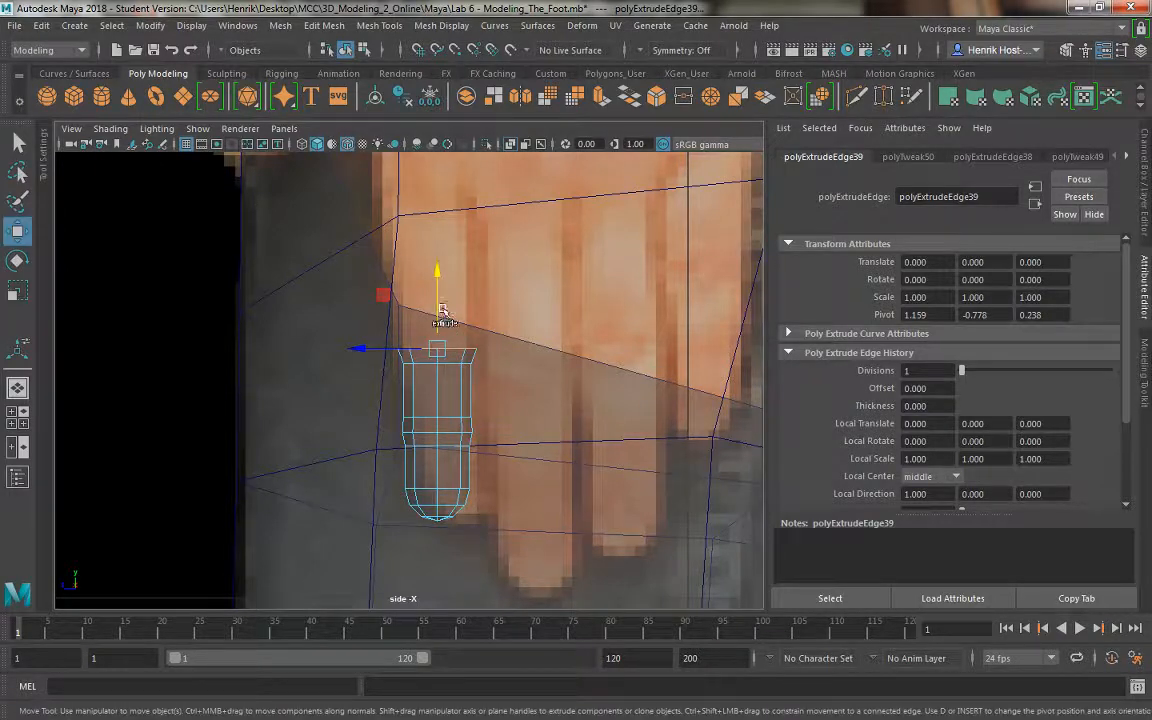
# - Extrude the border edges up to about -0.745 on Y to finish the knuckle, and extrude a long segment above it
pyautogui.moveTo(435, 273); pyautogui.dragTo(437, 252)
pyautogui.hotkey('ctrl', 'e')
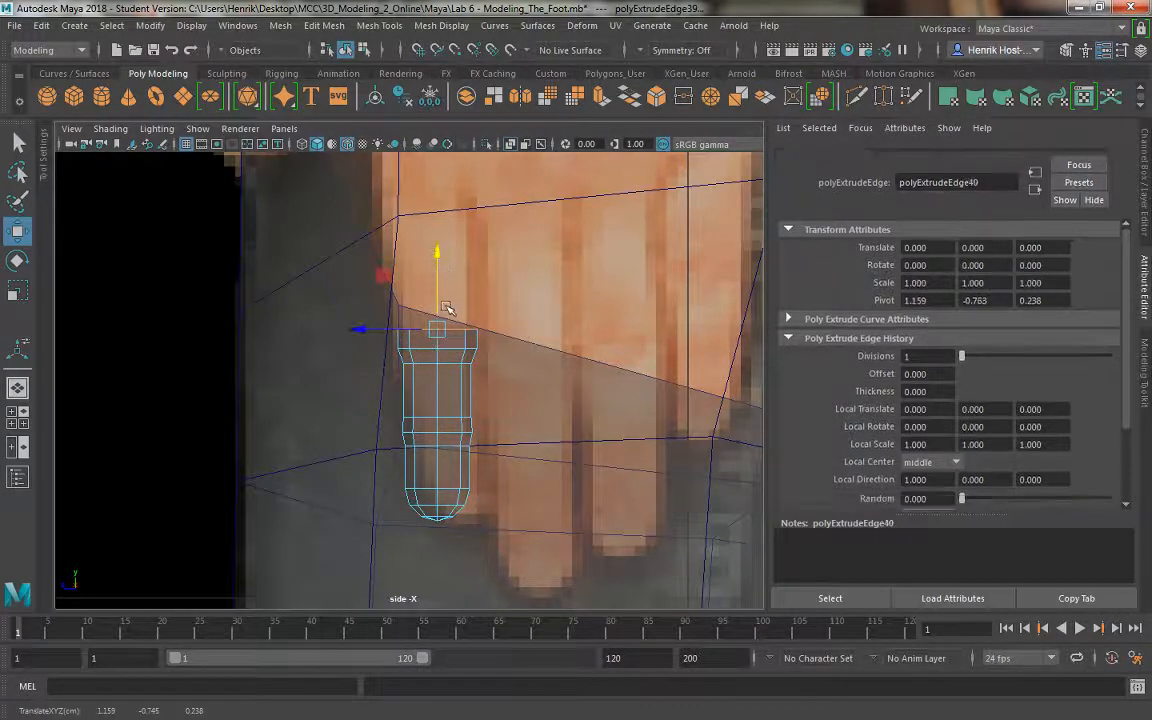
pyautogui.press('r')
pyautogui.moveTo(437, 330); pyautogui.dragTo(435, 329)
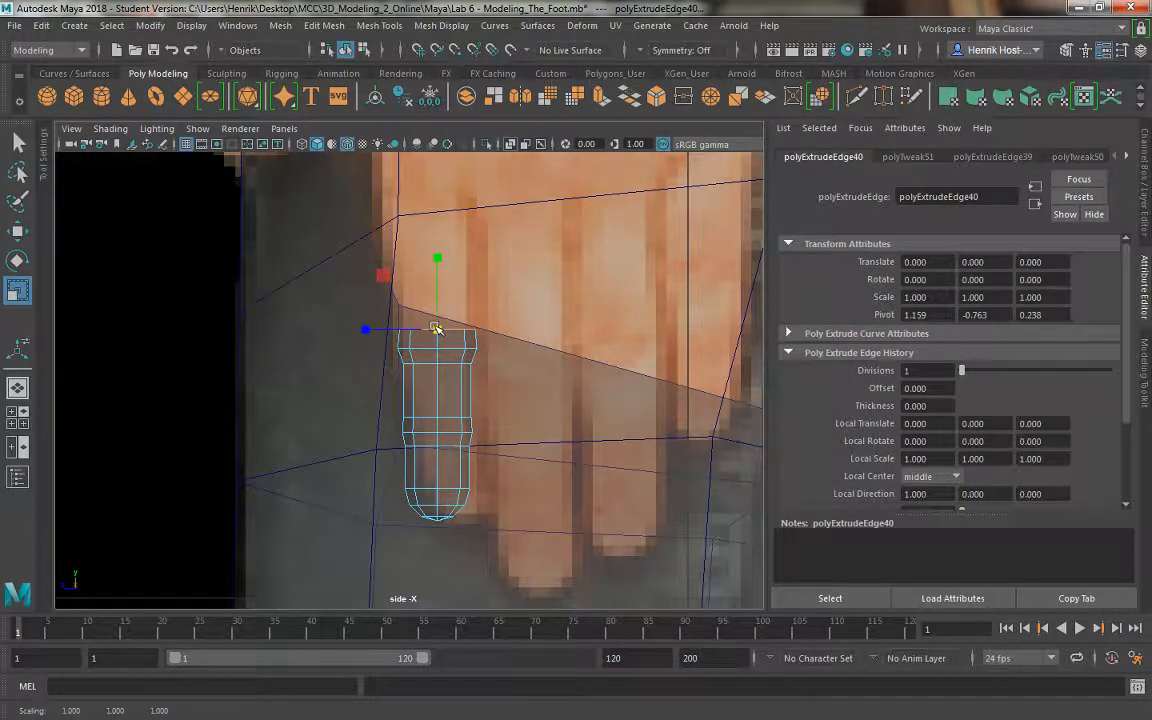
pyautogui.press('w')
pyautogui.moveTo(437, 253); pyautogui.dragTo(416, 120)
pyautogui.hotkey('ctrl', 'e')
# - In the perspective view, select the vertex of the upper joint's middle ring on the finger side facing the leg
pyautogui.press('space')
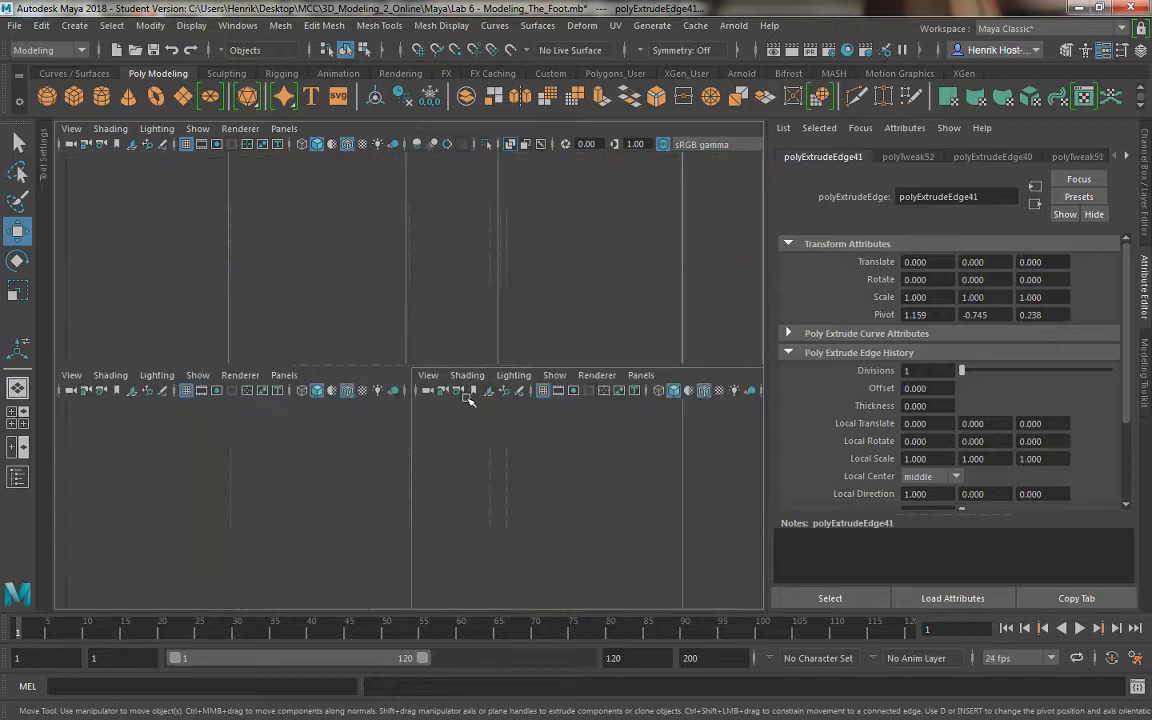
pyautogui.press('space')
pyautogui.scroll(5, 514, 270)
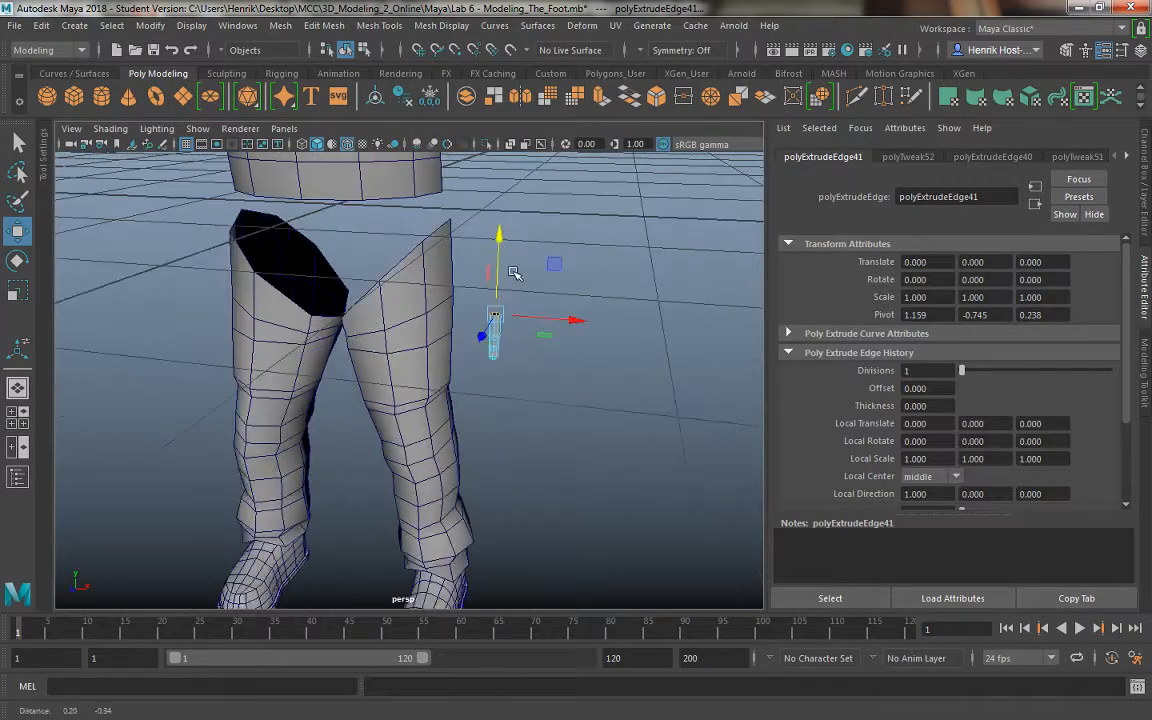
pyautogui.scroll(6, 473, 305)
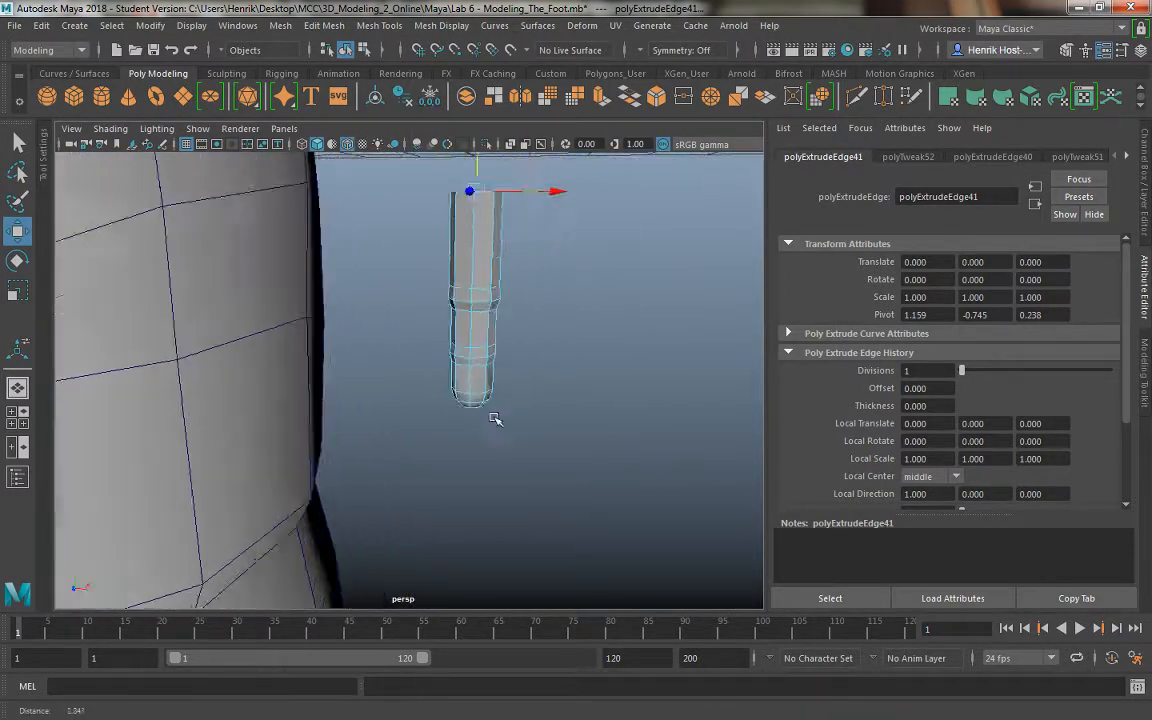
pyautogui.moveTo(434, 361); pyautogui.dragTo(358, 243, button='right')
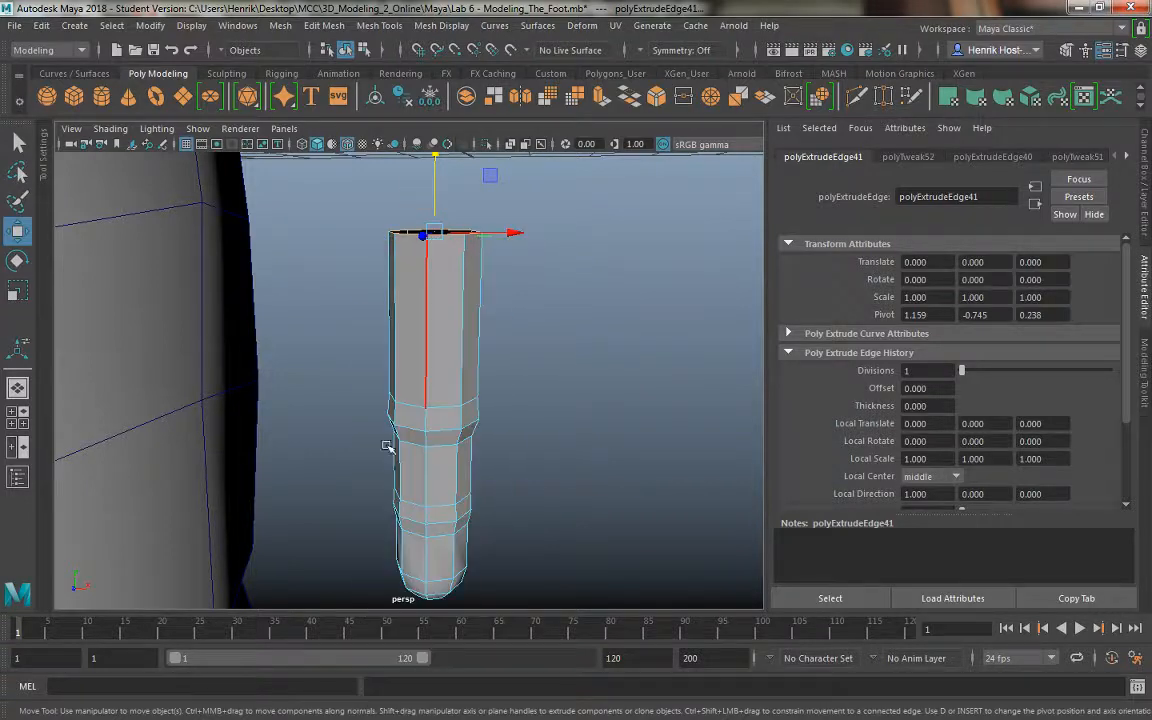
pyautogui.keyDown('alt'); pyautogui.moveTo(388, 447); pyautogui.dragTo(430, 425); pyautogui.keyUp('alt')
pyautogui.click(424, 403)
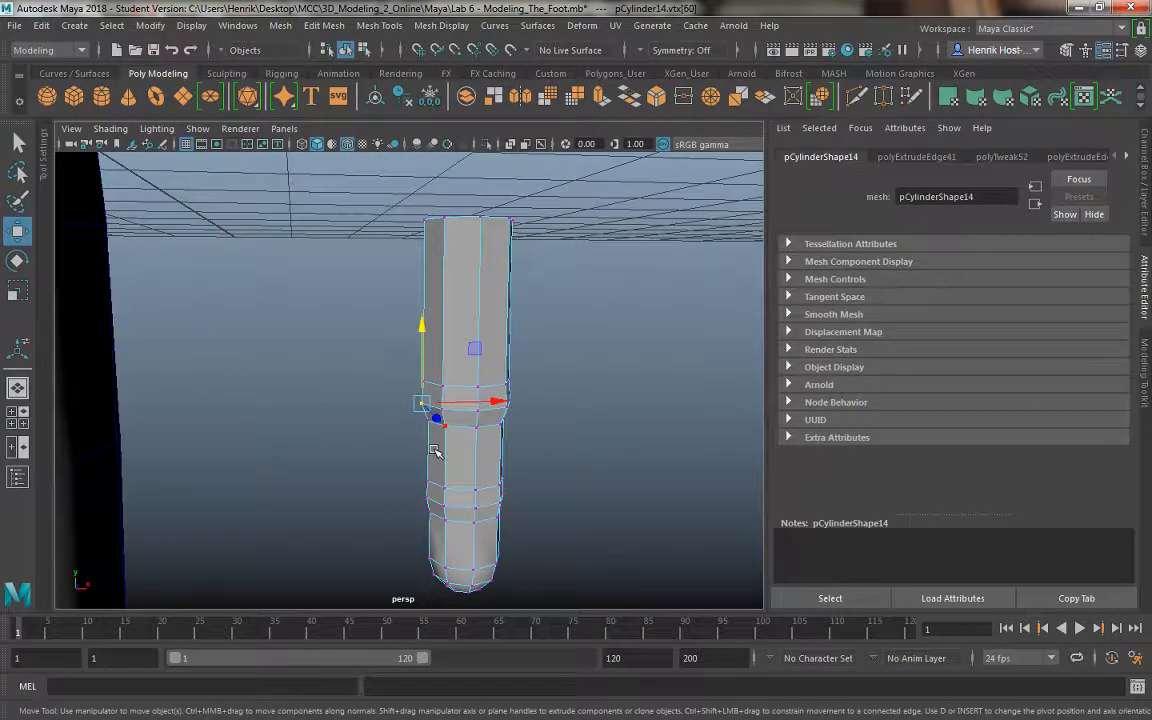
# - Try to push the selected upper joint vertex inward along X using soft selection
pyautogui.press('b')
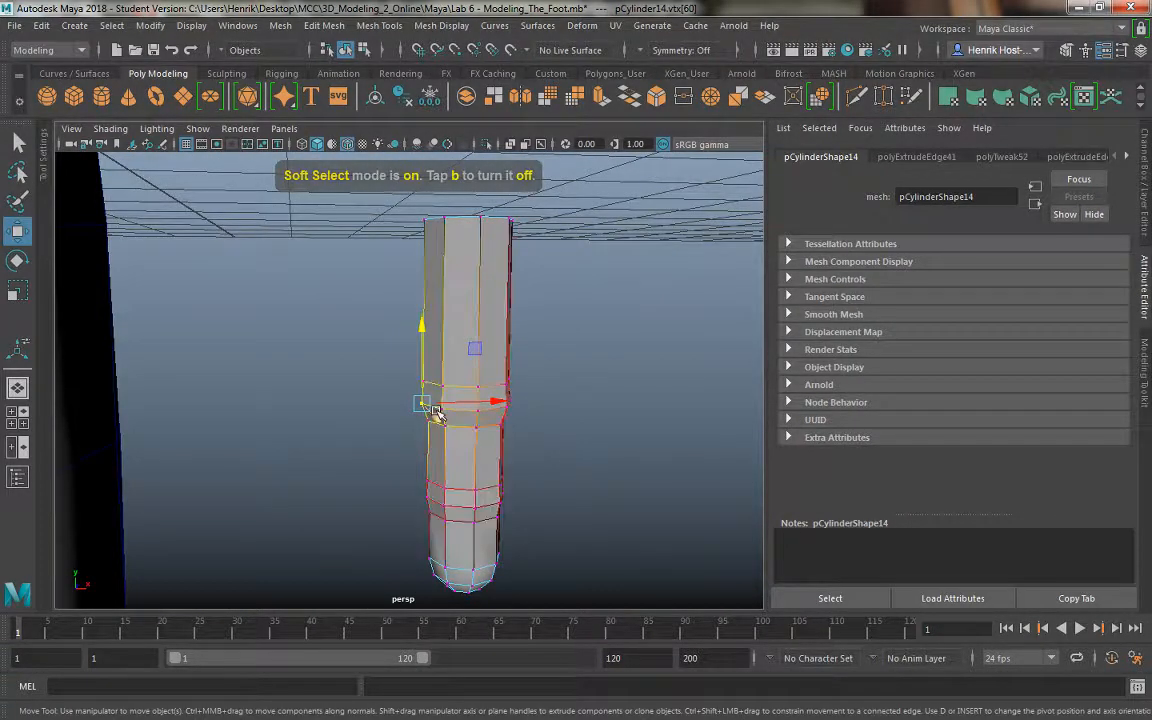
pyautogui.moveTo(424, 404)
pyautogui.mouseDown()
pyautogui.moveTo(372, 401)
pyautogui.moveTo(481, 418)
pyautogui.moveTo(421, 418)
pyautogui.mouseUp()
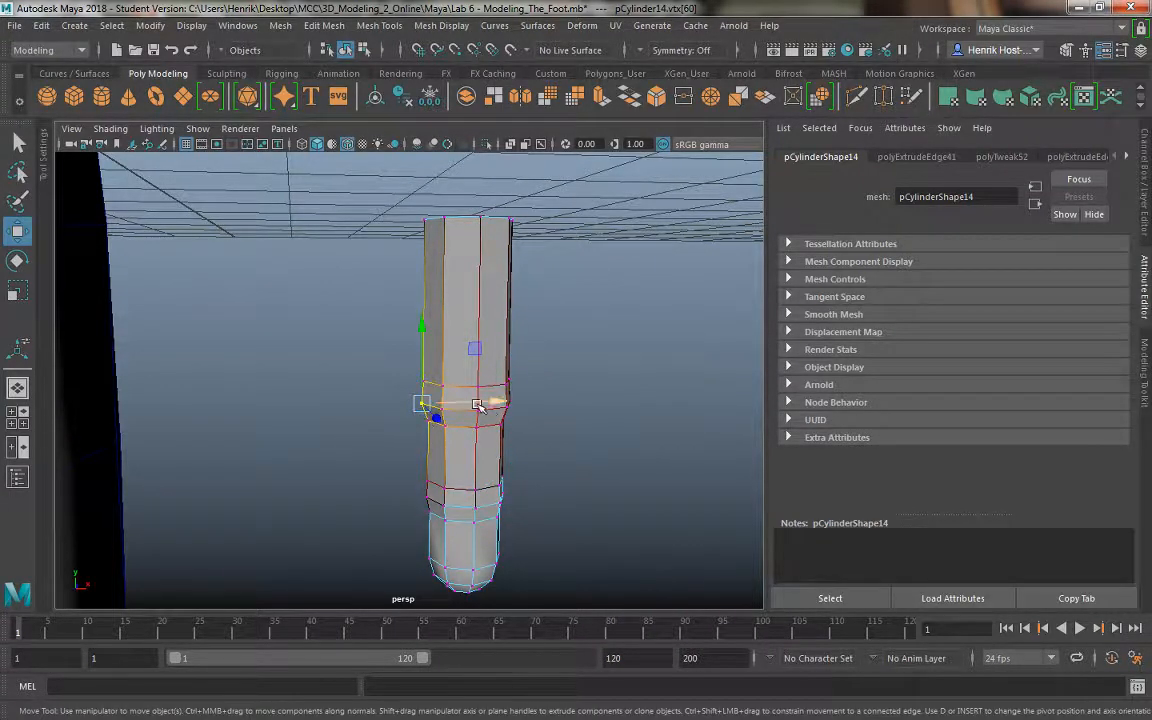
pyautogui.moveTo(490, 405); pyautogui.dragTo(433, 408)
pyautogui.hotkey('ctrl', 'z')
pyautogui.press('b')
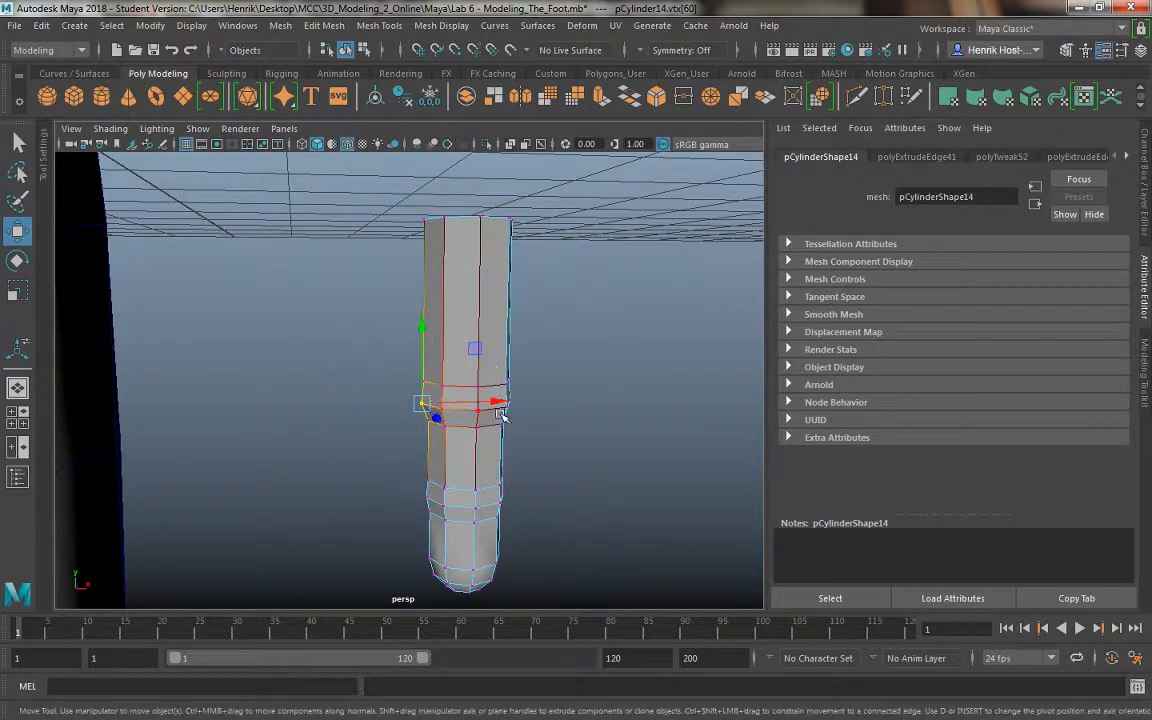
pyautogui.moveTo(504, 404); pyautogui.dragTo(510, 403)
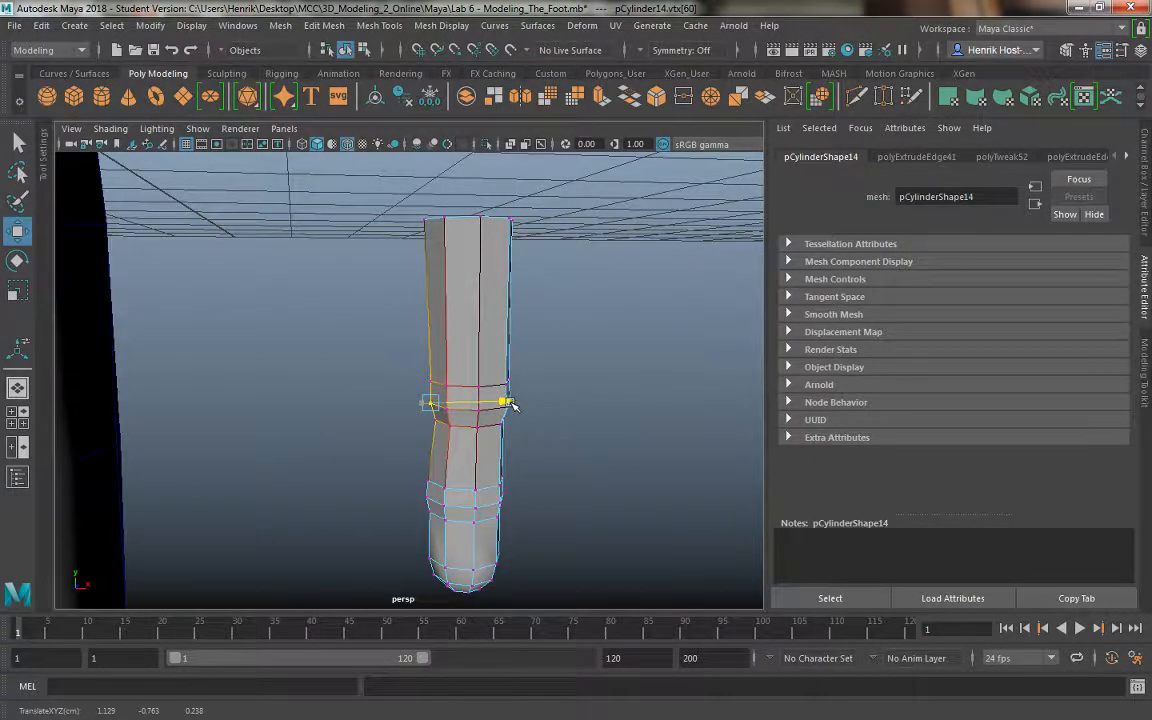
pyautogui.hotkey('ctrl', 'z')
pyautogui.keyDown('alt'); pyautogui.moveTo(383, 365); pyautogui.dragTo(404, 405, button='right'); pyautogui.keyUp('alt')
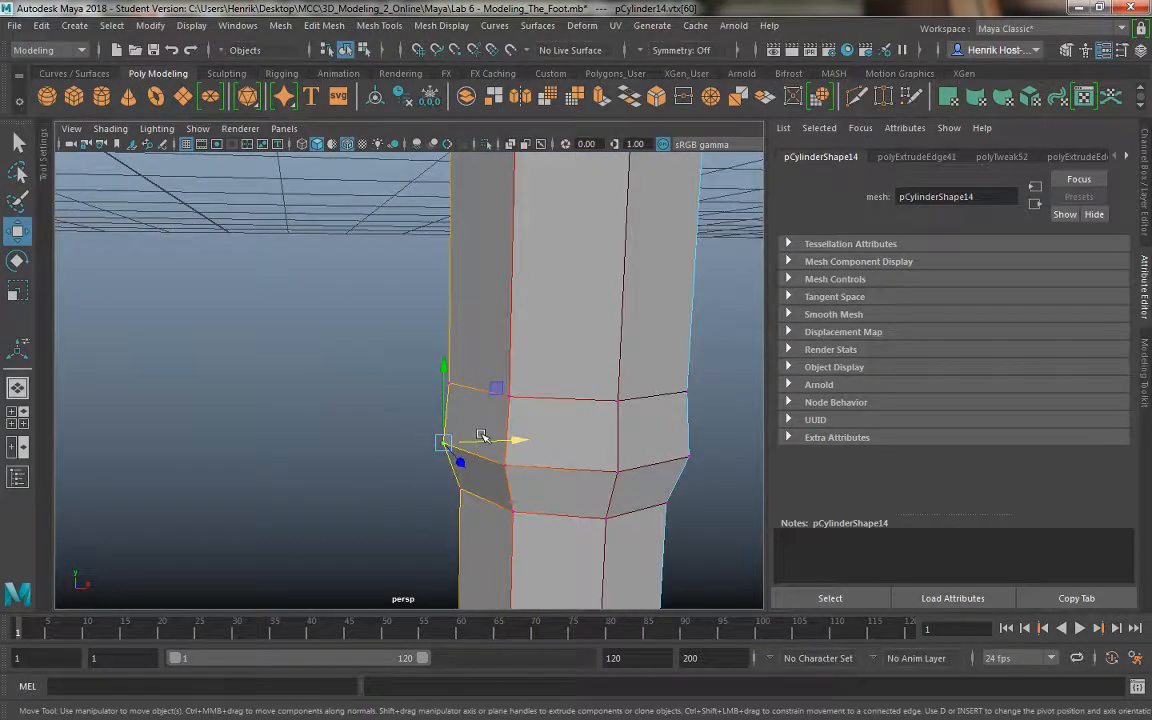
pyautogui.press('b')
# - Push the side vertex of the upper joint inward to about 1.132 on X and the matching lower joint vertex to about 1.133
pyautogui.moveTo(504, 440); pyautogui.dragTo(527, 442)
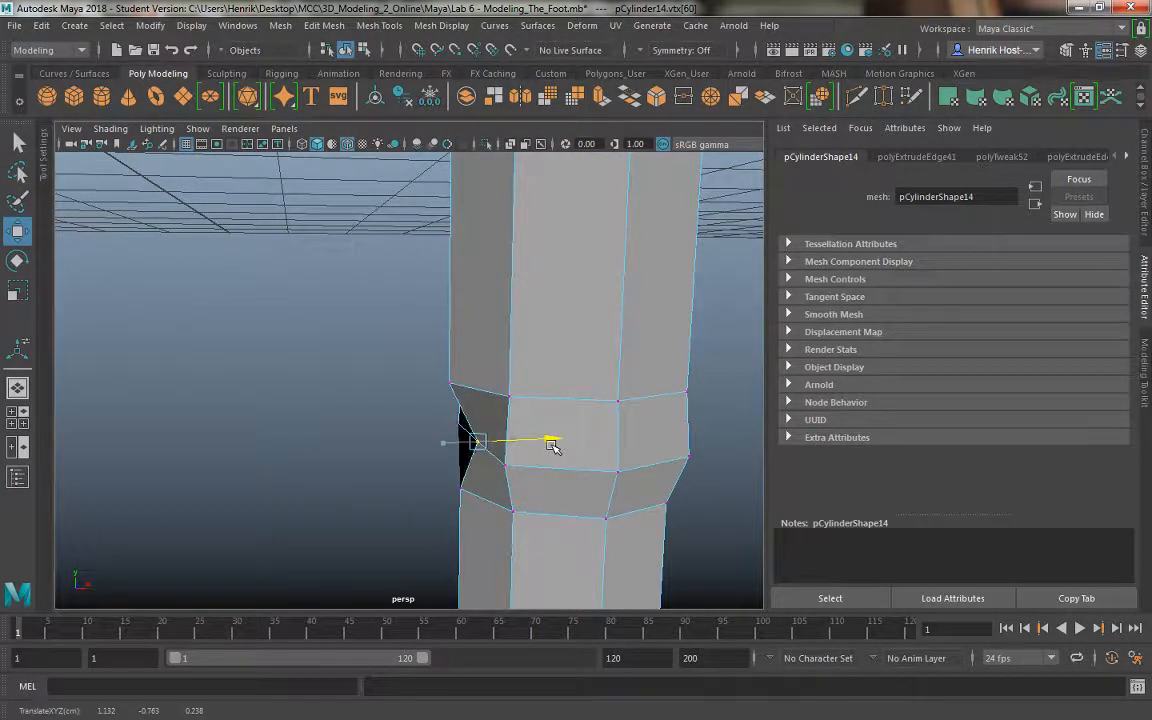
pyautogui.keyDown('alt'); pyautogui.moveTo(551, 447); pyautogui.dragTo(391, 474, button='right'); pyautogui.keyUp('alt')
pyautogui.click(400, 476)
pyautogui.moveTo(475, 474); pyautogui.dragTo(490, 476)
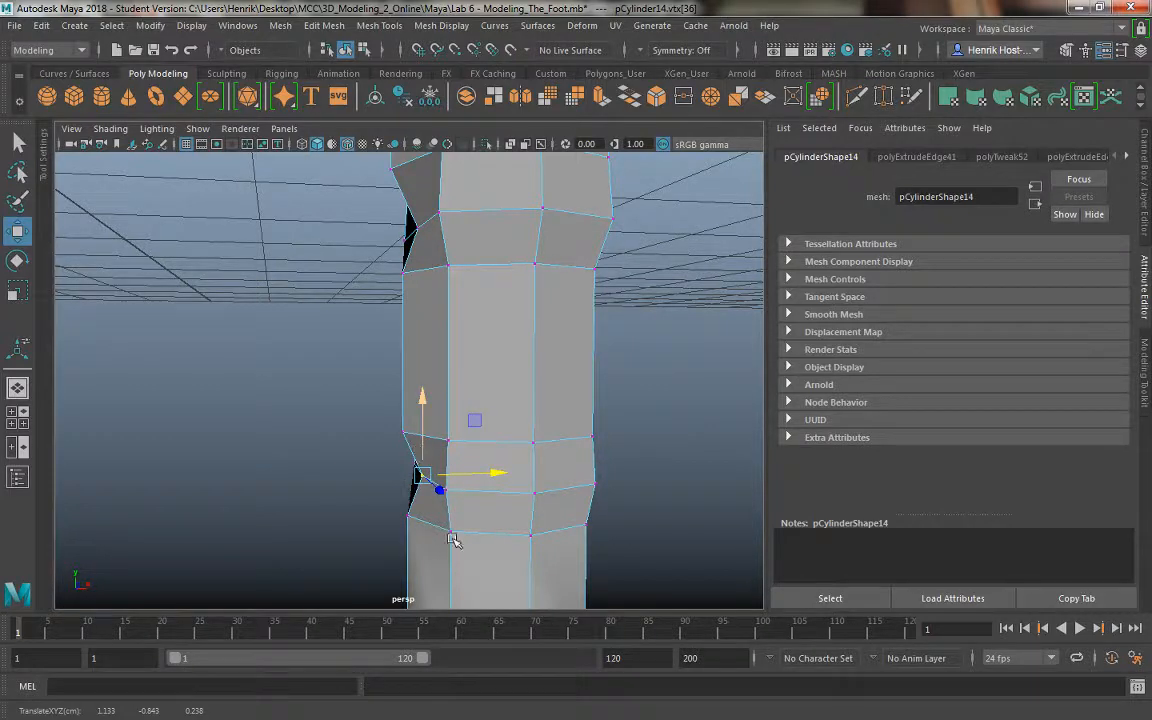
# - Select the column of vertices on the finger's indented side, skipping the two pushed-in joint vertices, and shift it slightly along X
pyautogui.scroll(-3, 456, 532)
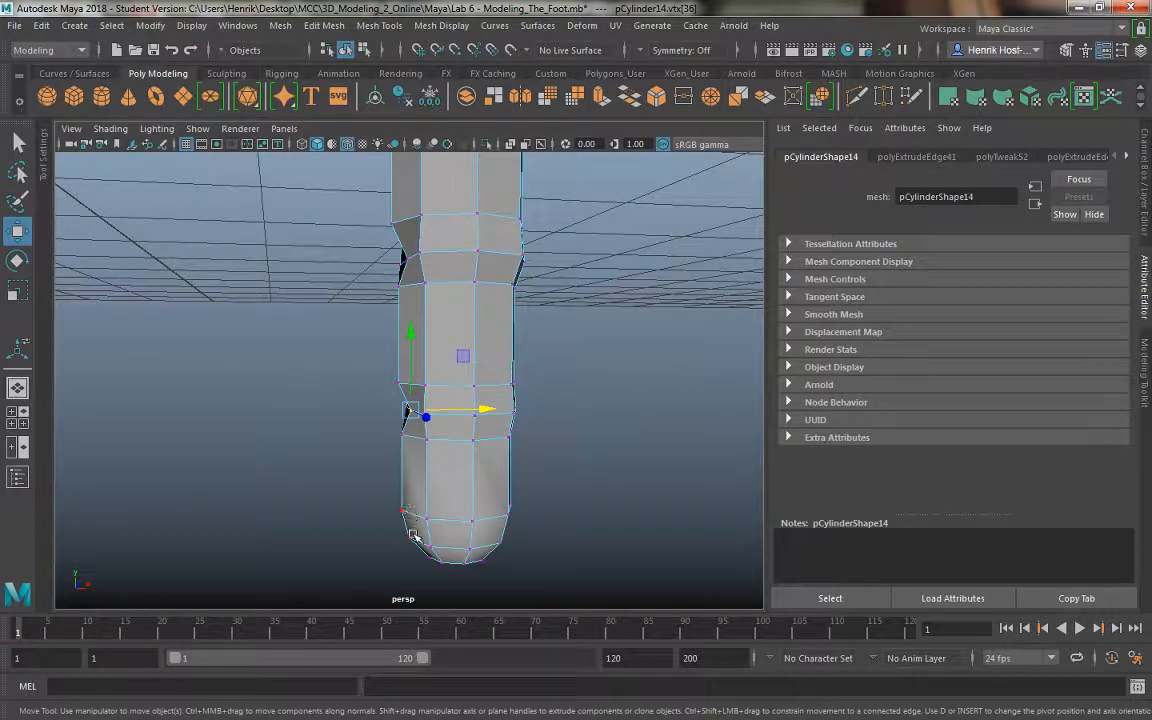
pyautogui.click(411, 535)
pyautogui.moveTo(398, 512); pyautogui.dragTo(394, 497)
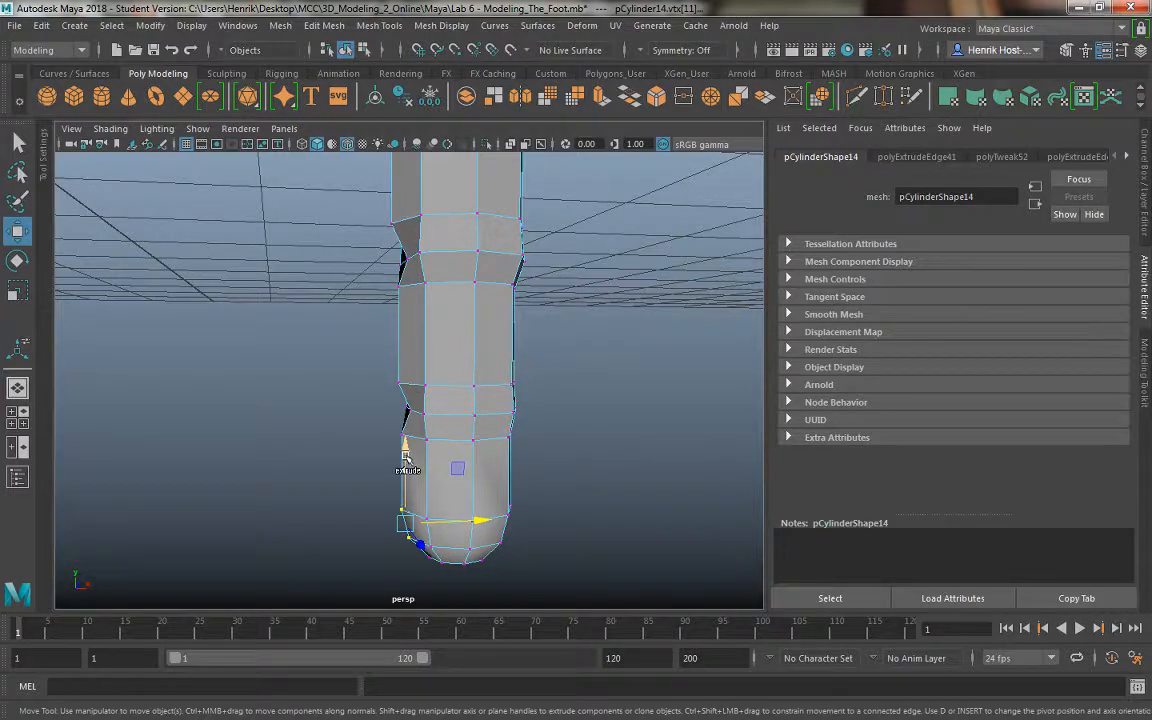
pyautogui.keyDown('alt'); pyautogui.moveTo(408, 448); pyautogui.dragTo(458, 460); pyautogui.keyUp('alt')
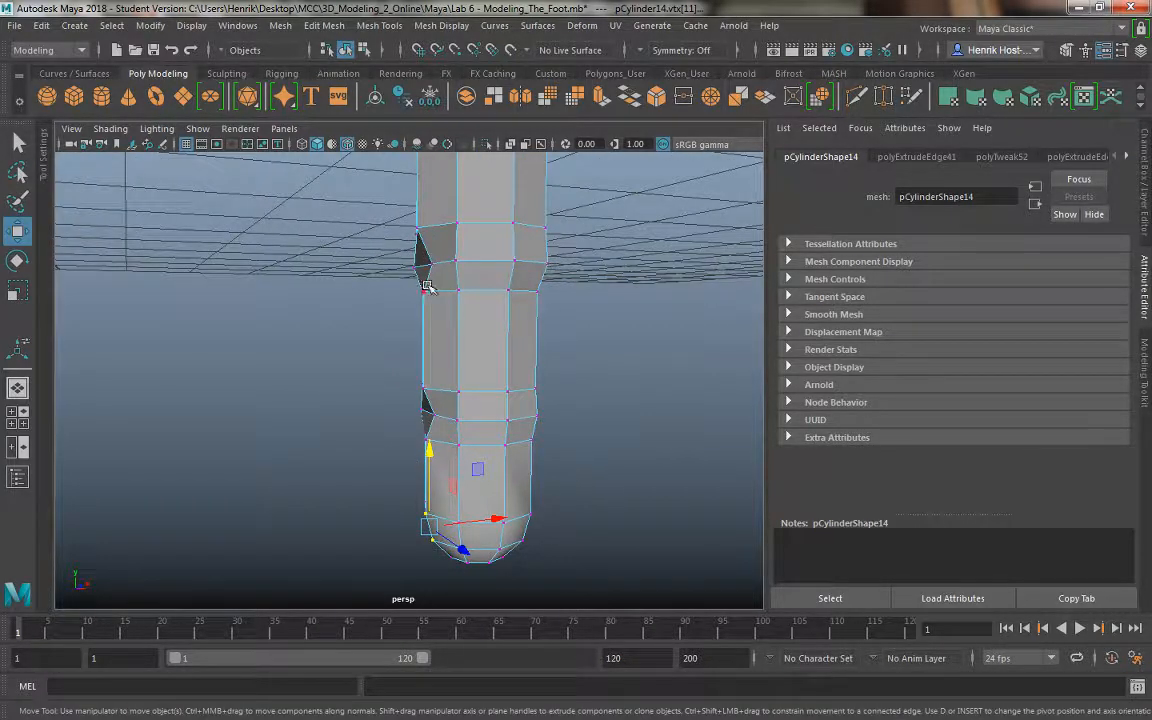
pyautogui.click(424, 414)
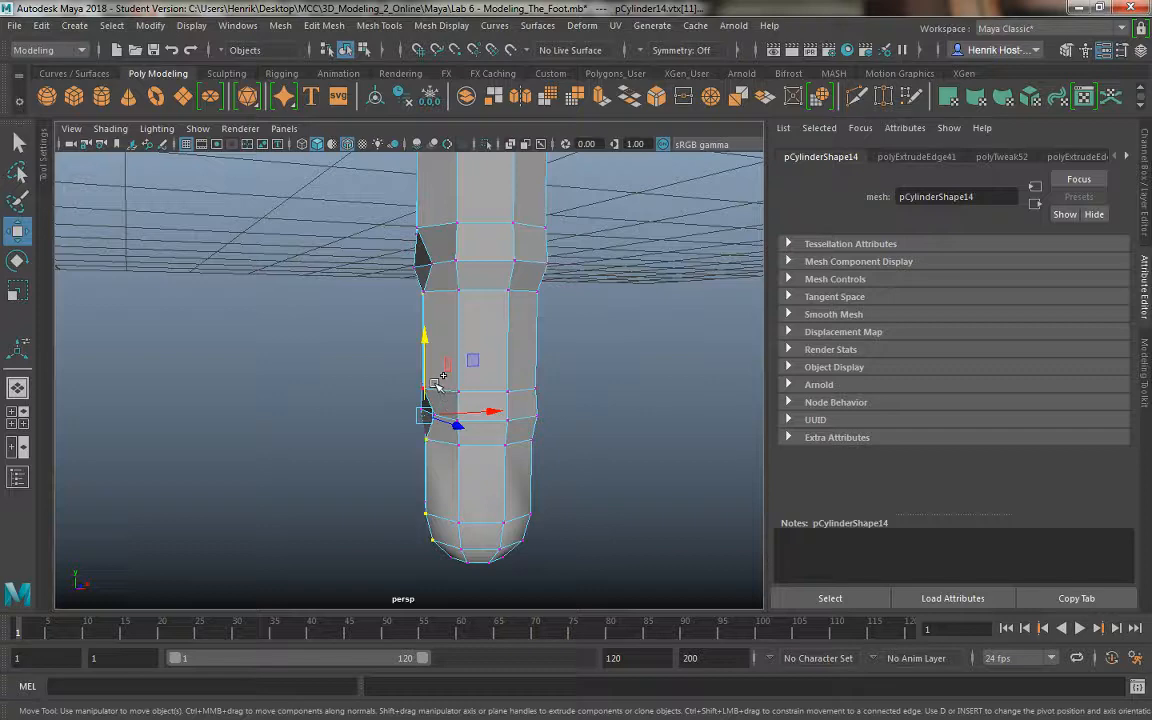
pyautogui.keyDown('alt'); pyautogui.moveTo(428, 220); pyautogui.dragTo(508, 336, button='right'); pyautogui.keyUp('alt')
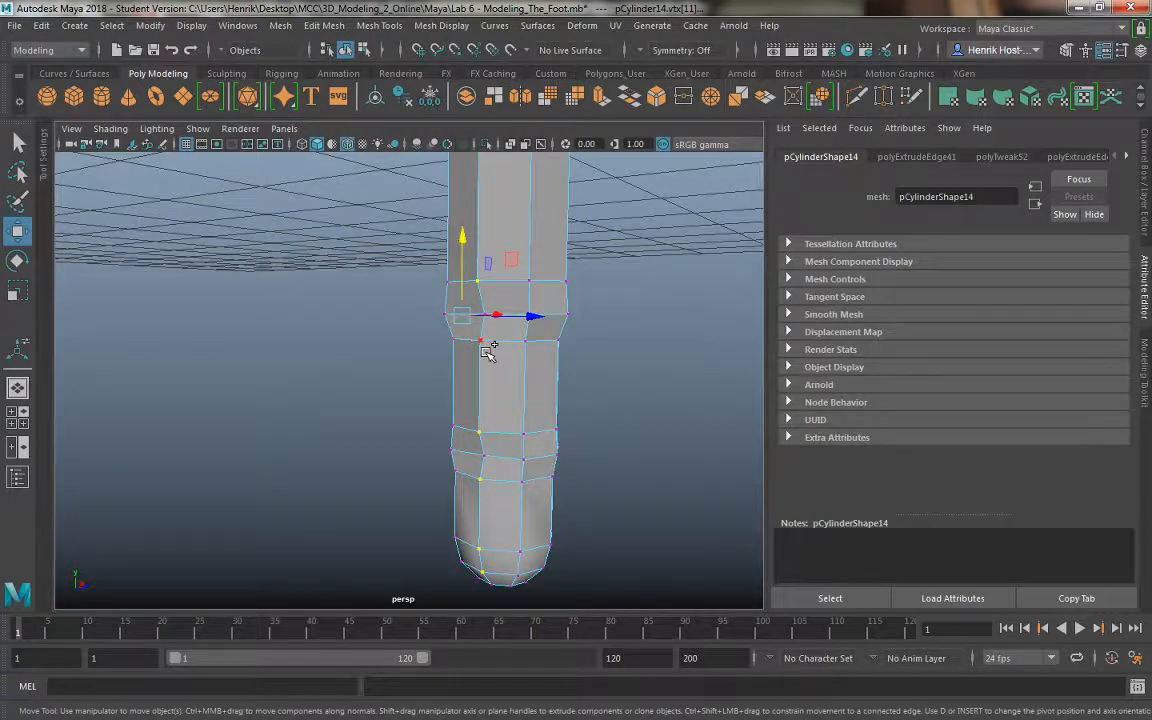
pyautogui.keyDown('alt'); pyautogui.moveTo(486, 467); pyautogui.dragTo(446, 474); pyautogui.keyUp('alt')
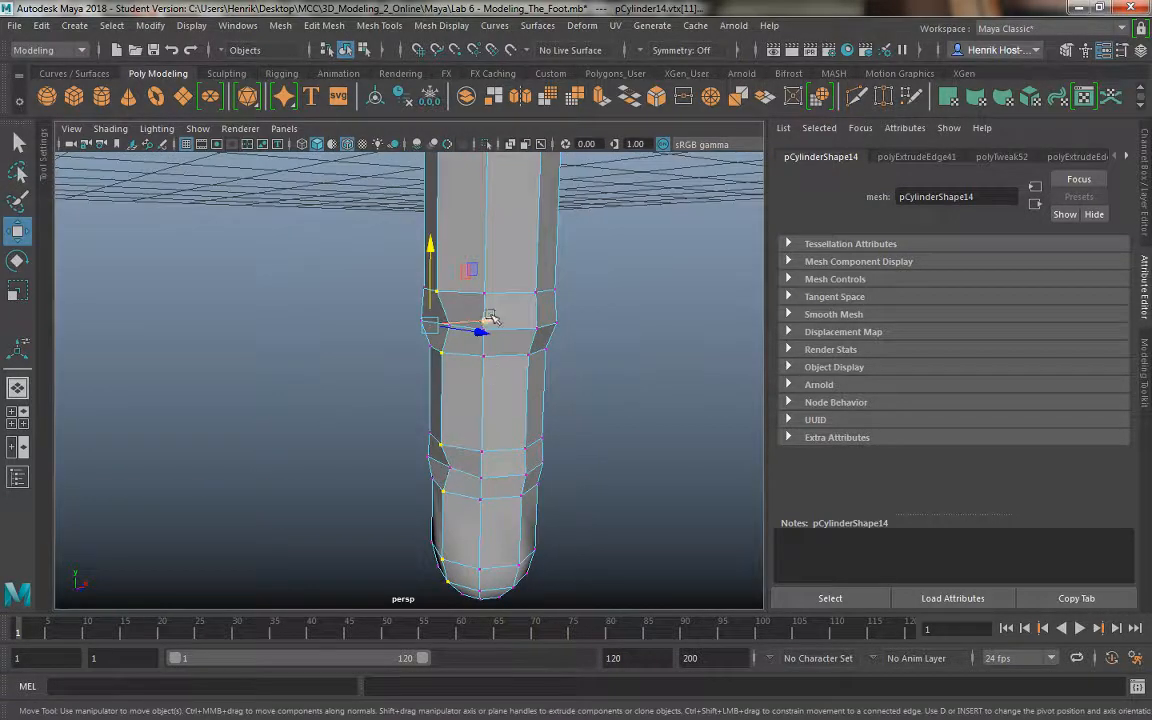
pyautogui.moveTo(489, 318)
pyautogui.keyDown('alt'); pyautogui.mouseDown()
pyautogui.moveTo(468, 321)
pyautogui.moveTo(488, 322)
pyautogui.mouseUp(); pyautogui.keyUp('alt')
# - Select the neighbouring side vertices from the fingertip up to the upper joint and shift them slightly
pyautogui.click(458, 296)
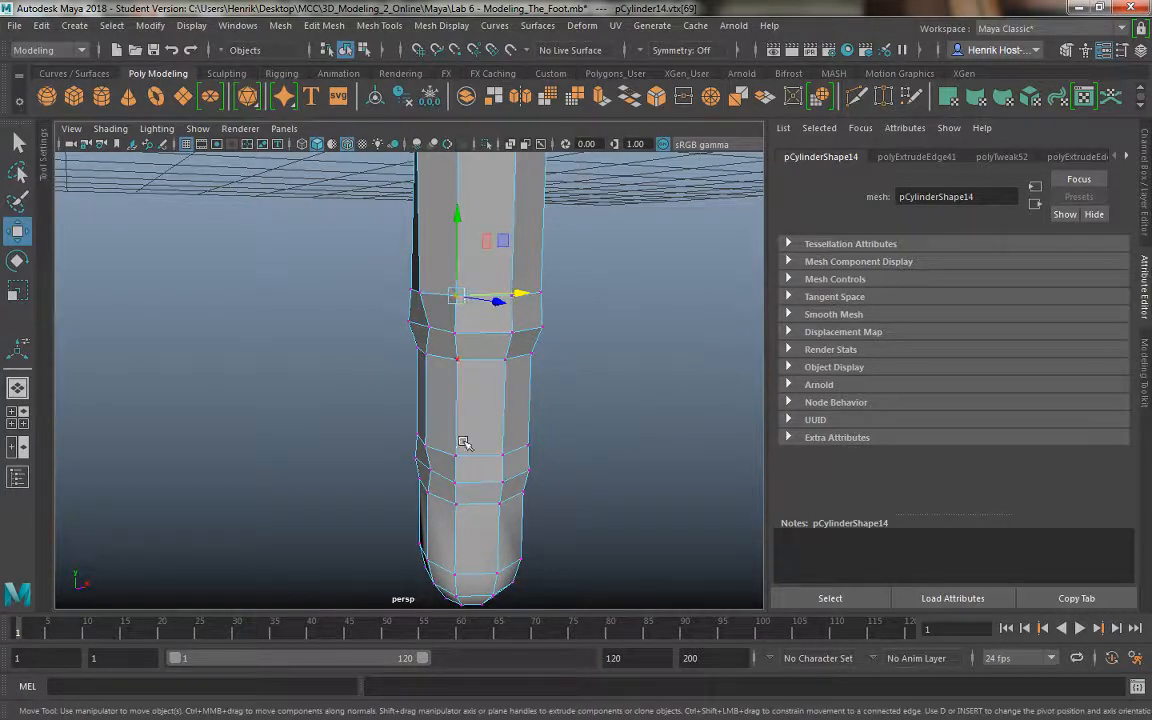
pyautogui.click(460, 578)
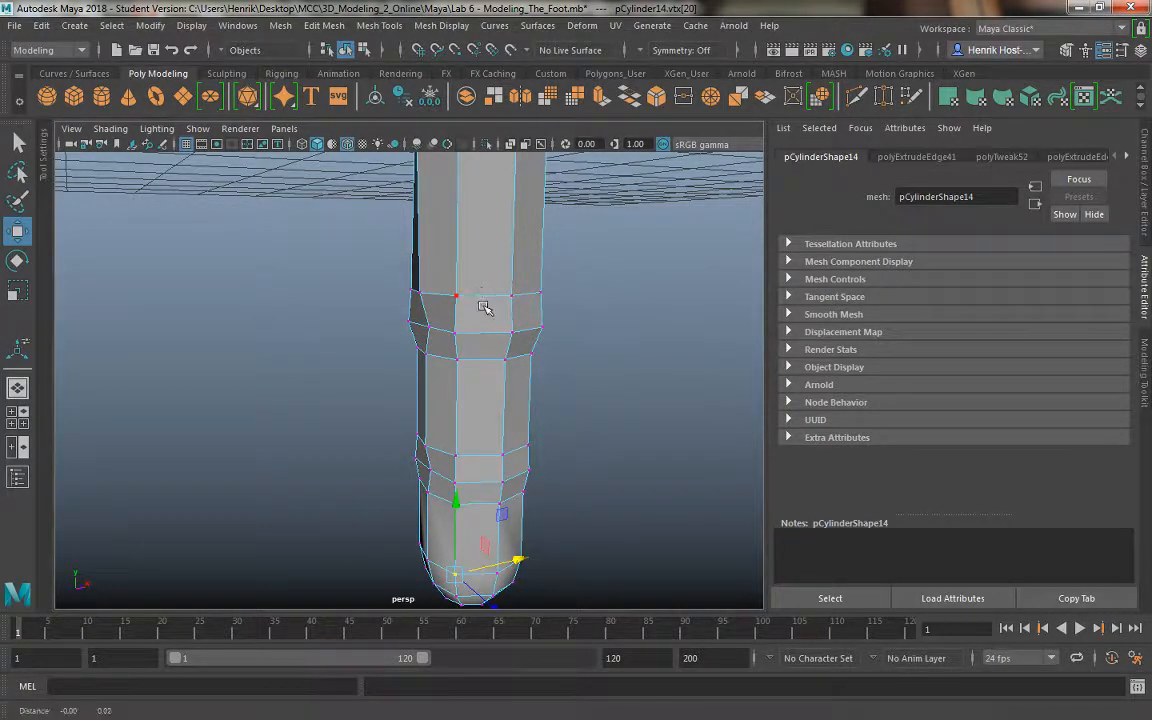
pyautogui.scroll(3, 483, 309)
pyautogui.keyDown('alt'); pyautogui.moveTo(471, 230); pyautogui.dragTo(472, 234, button='middle'); pyautogui.keyUp('alt')
pyautogui.keyDown('shift'); pyautogui.doubleClick(471, 226); pyautogui.keyUp('shift')
pyautogui.keyDown('alt'); pyautogui.moveTo(468, 337); pyautogui.dragTo(570, 336); pyautogui.keyUp('alt')
pyautogui.keyDown('alt'); pyautogui.moveTo(501, 427); pyautogui.dragTo(491, 302, button='middle'); pyautogui.keyUp('alt')
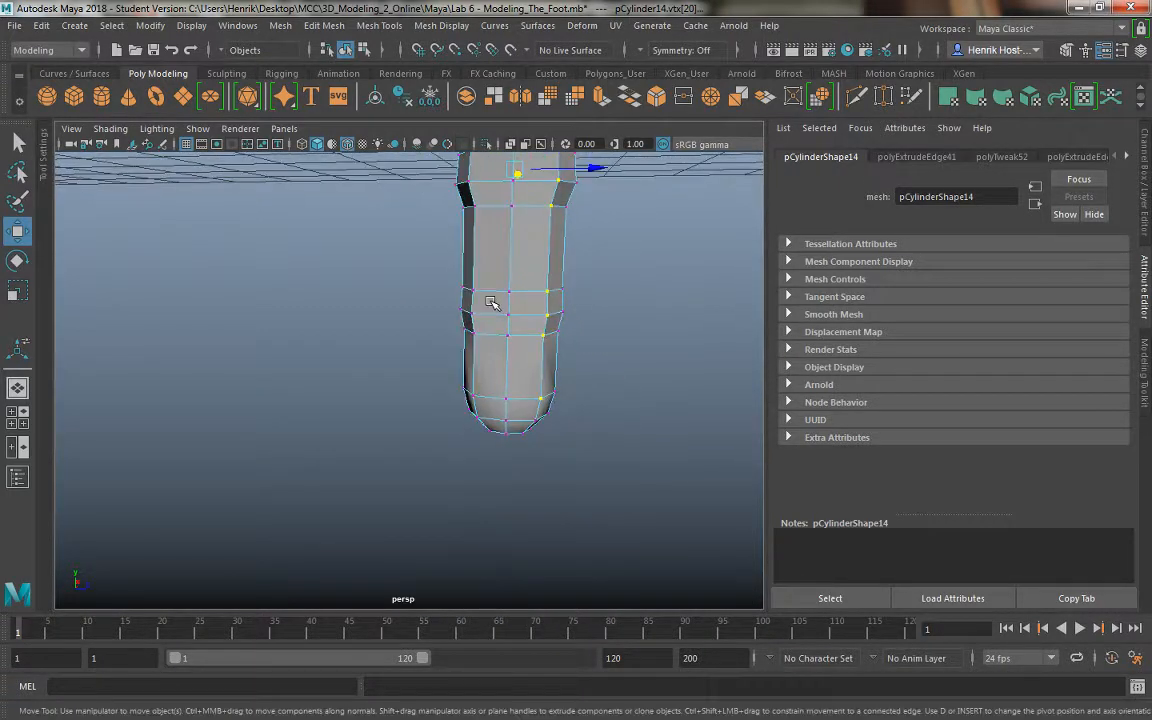
pyautogui.keyDown('alt'); pyautogui.moveTo(482, 400); pyautogui.dragTo(392, 420); pyautogui.keyUp('alt')
pyautogui.moveTo(452, 272)
pyautogui.mouseDown()
pyautogui.moveTo(464, 286)
pyautogui.moveTo(465, 360)
pyautogui.moveTo(350, 335)
pyautogui.moveTo(496, 368)
pyautogui.moveTo(503, 354)
pyautogui.moveTo(442, 270)
pyautogui.mouseUp()
# - Select the whole finger mesh and scale it along X
pyautogui.moveTo(442, 248); pyautogui.dragTo(517, 221, button='right')
pyautogui.press('r')
pyautogui.moveTo(494, 420); pyautogui.dragTo(290, 365)
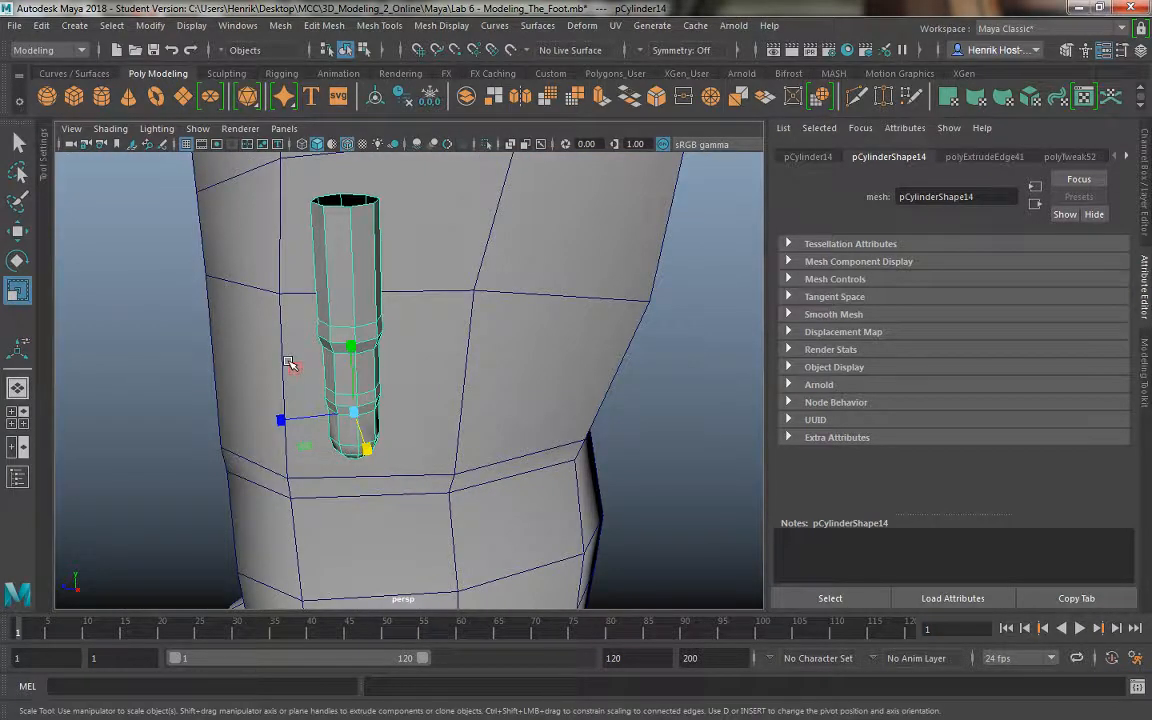
# - Select the two opposing side vertices of the upper joint and scale them slightly inward along Z with soft selection at a smaller falloff
pyautogui.keyDown('alt'); pyautogui.moveTo(316, 335); pyautogui.dragTo(334, 242); pyautogui.keyUp('alt')
pyautogui.moveTo(334, 242); pyautogui.dragTo(265, 239, button='right')
pyautogui.click(300, 330)
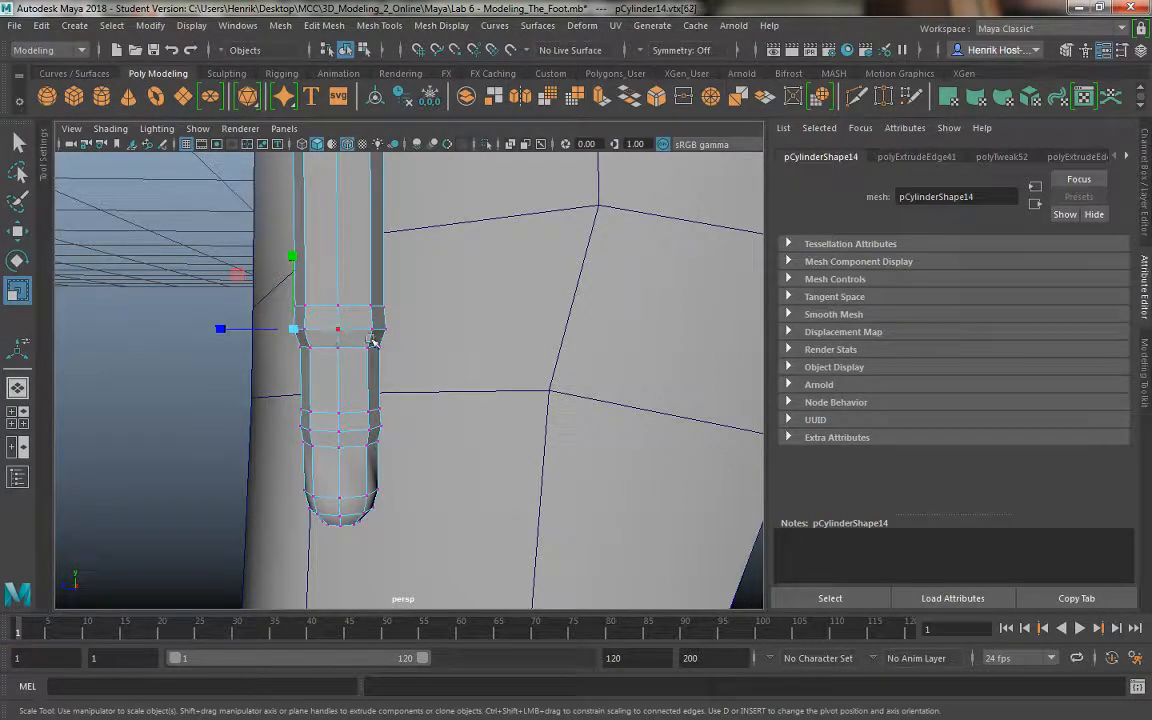
pyautogui.press('Right')
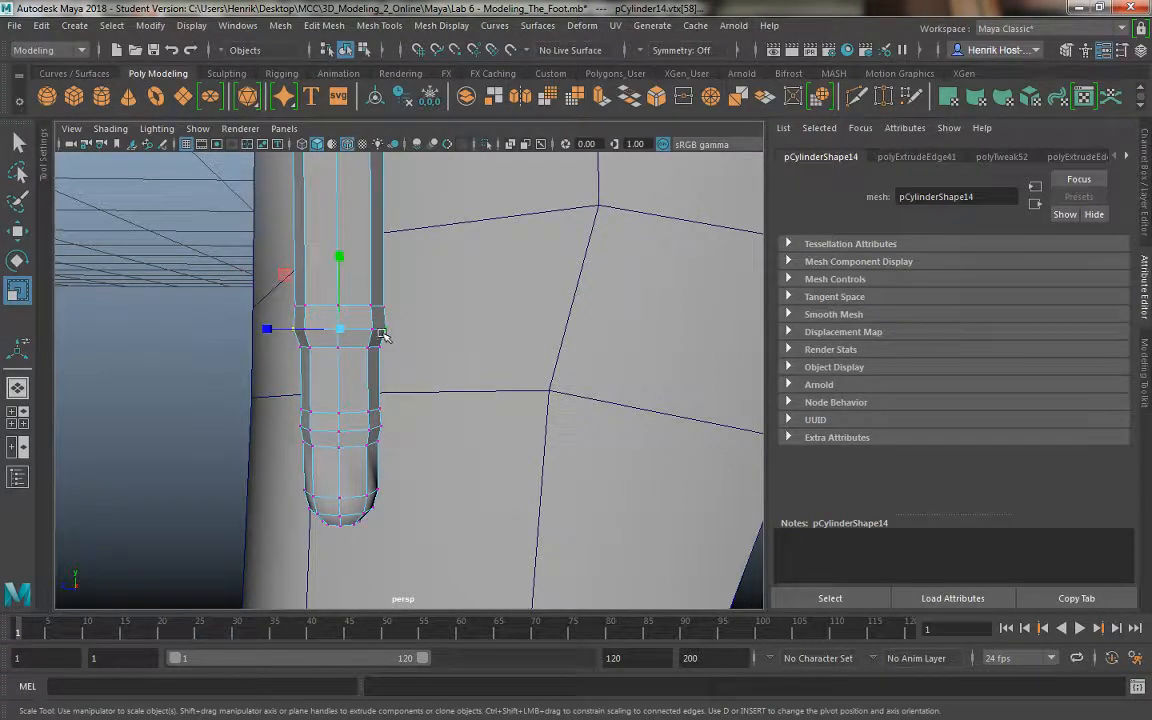
pyautogui.press('b')
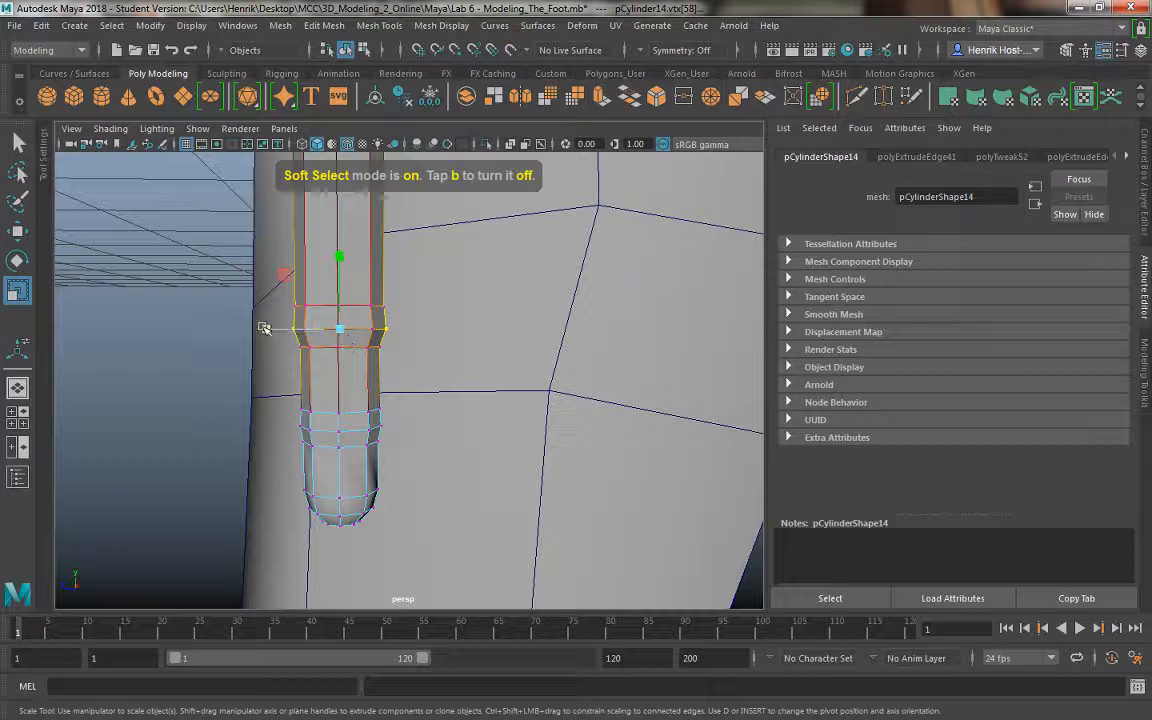
pyautogui.moveTo(266, 329); pyautogui.dragTo(268, 328)
pyautogui.hotkey('ctrl', 'z')
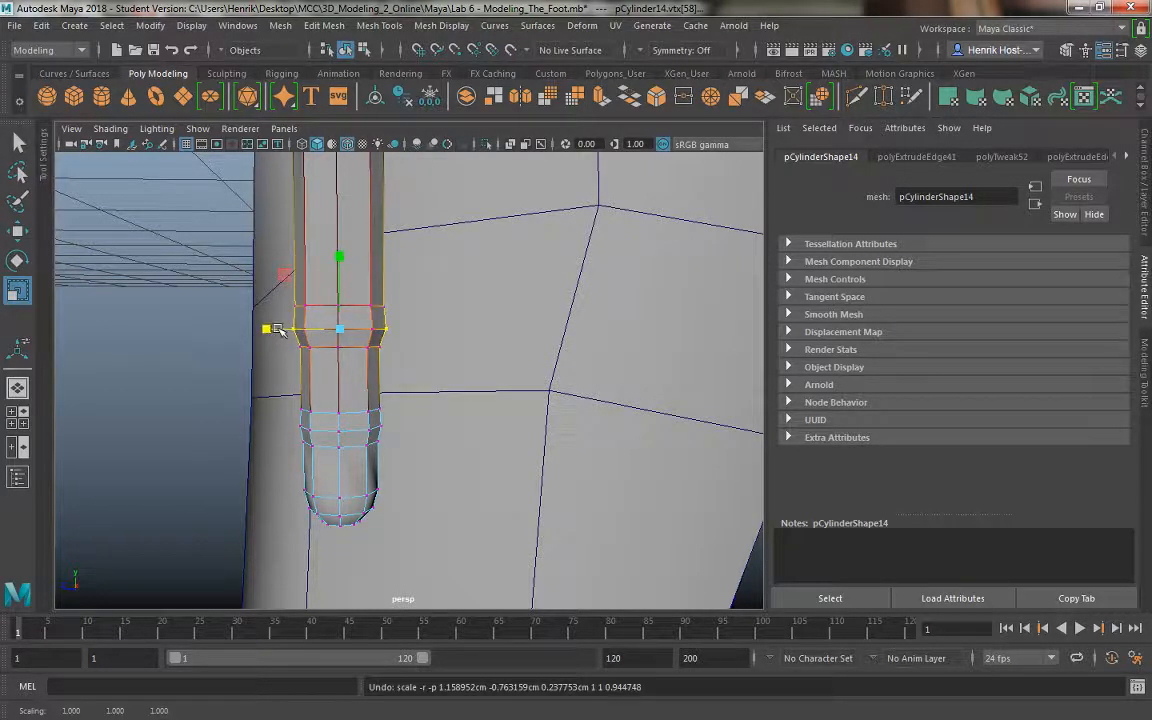
pyautogui.press('b')
pyautogui.moveTo(371, 343); pyautogui.dragTo(345, 338)
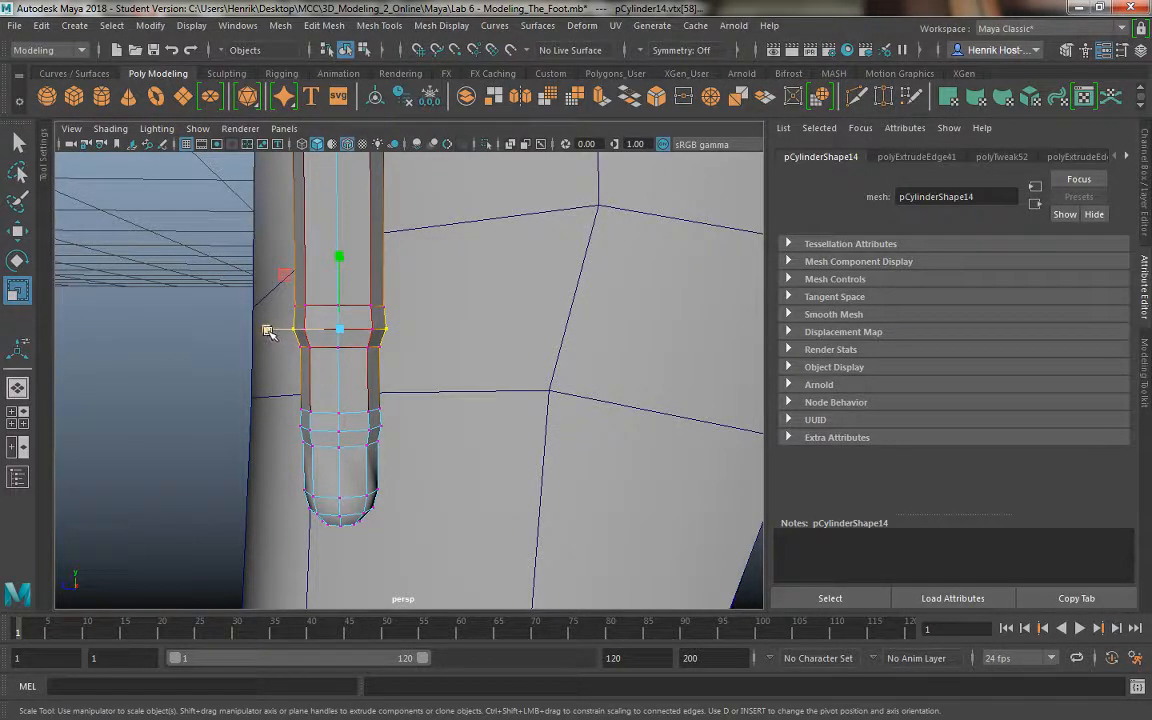
pyautogui.moveTo(267, 330); pyautogui.dragTo(272, 331)
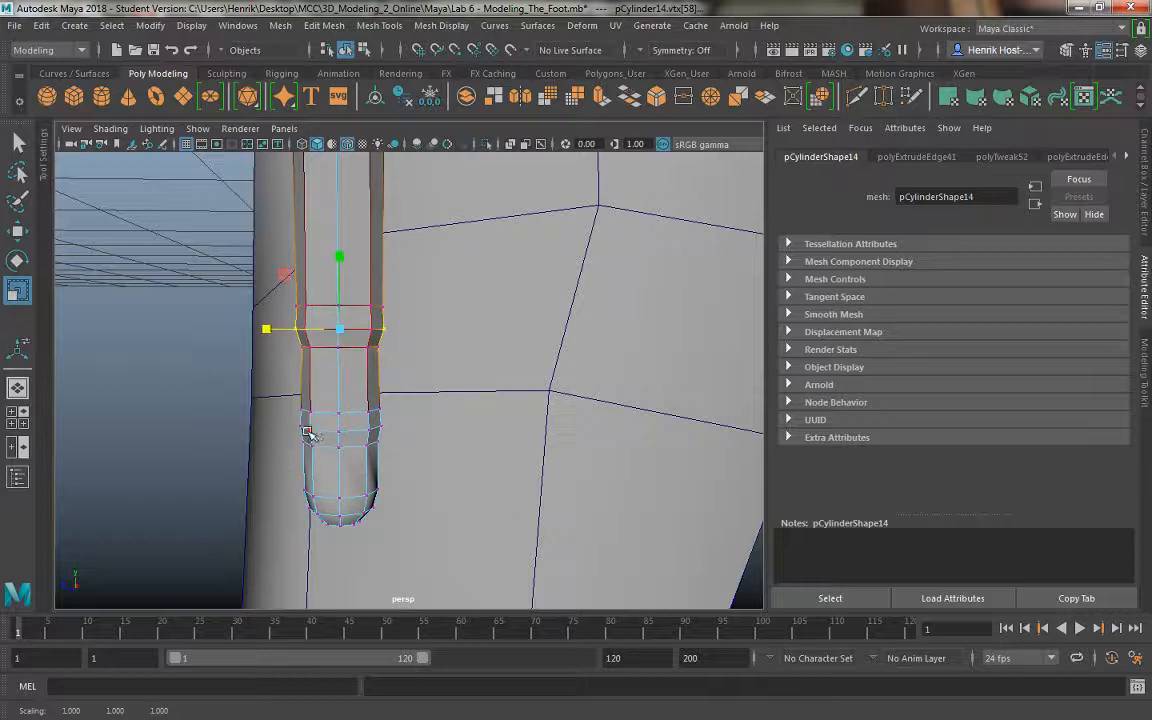
# - Scale the two opposing side vertices of the lower joint slightly inward along Z using soft selection
pyautogui.click(300, 427)
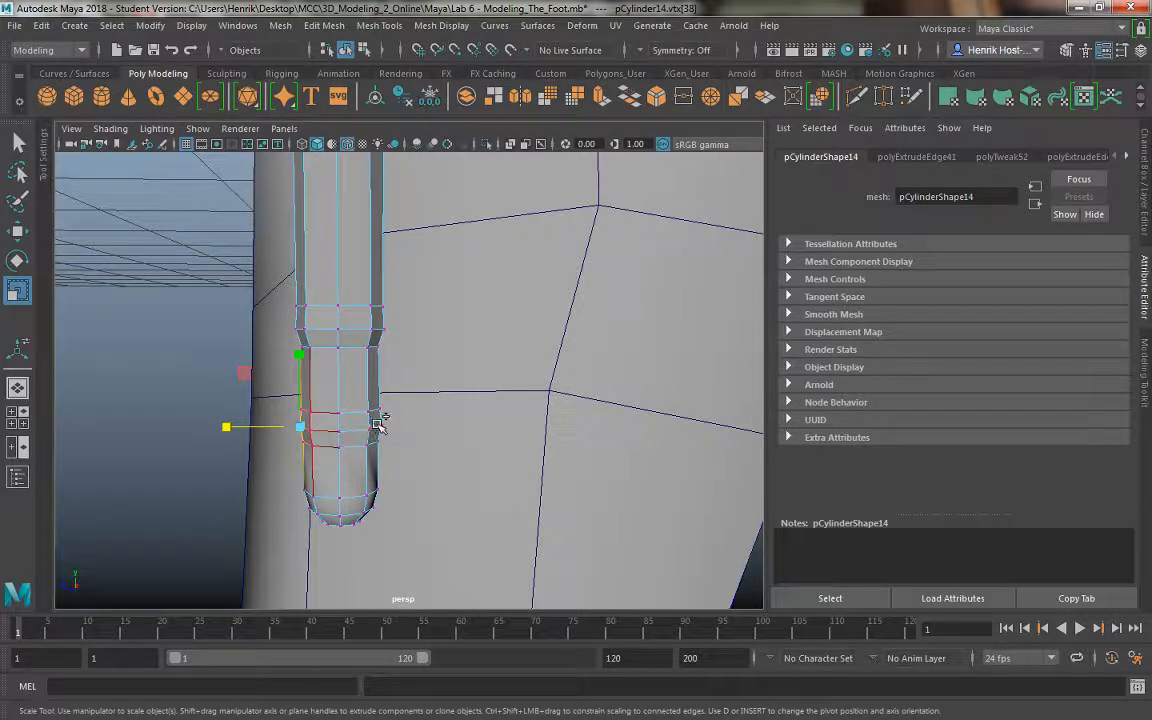
pyautogui.keyDown('shift'); pyautogui.click(378, 425); pyautogui.keyUp('shift')
pyautogui.moveTo(266, 427); pyautogui.dragTo(267, 427)
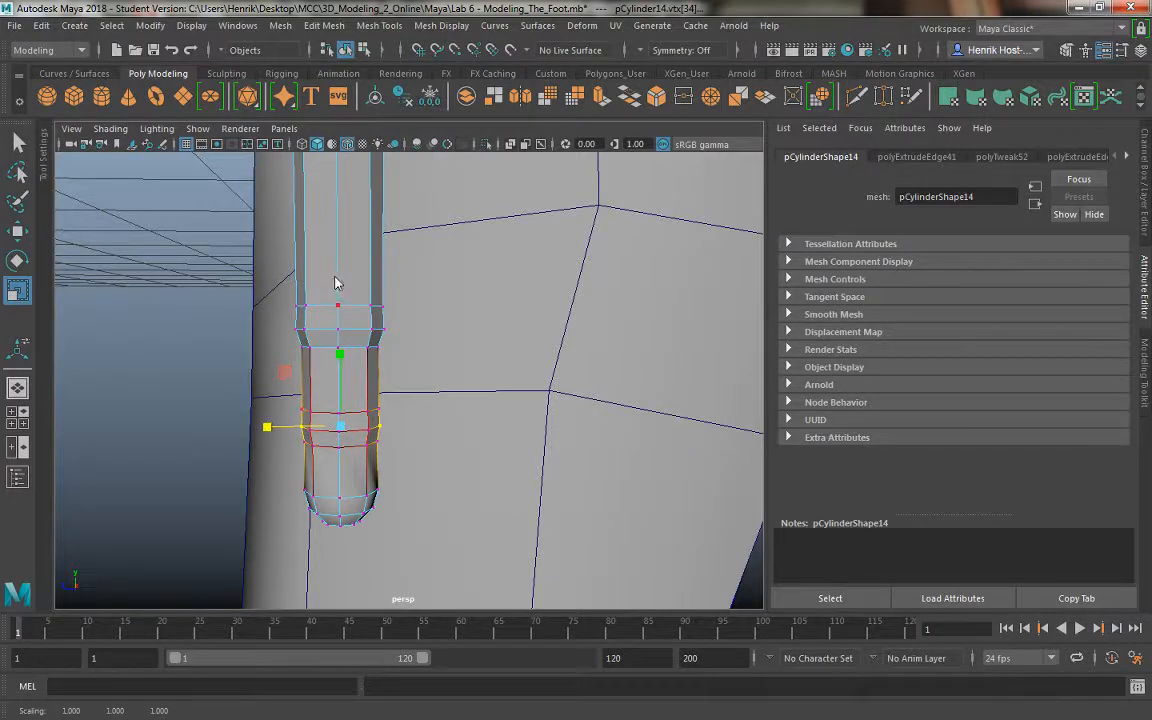
# - Examine the finger mesh from several sides, including its open base rim
pyautogui.moveTo(336, 283); pyautogui.dragTo(432, 222, button='right')
pyautogui.keyDown('alt'); pyautogui.moveTo(360, 391); pyautogui.dragTo(450, 400); pyautogui.keyUp('alt')
pyautogui.click(502, 381)
pyautogui.click(441, 327)
pyautogui.moveTo(450, 243); pyautogui.dragTo(363, 210, button='right')
pyautogui.click(455, 347)
pyautogui.press('w')
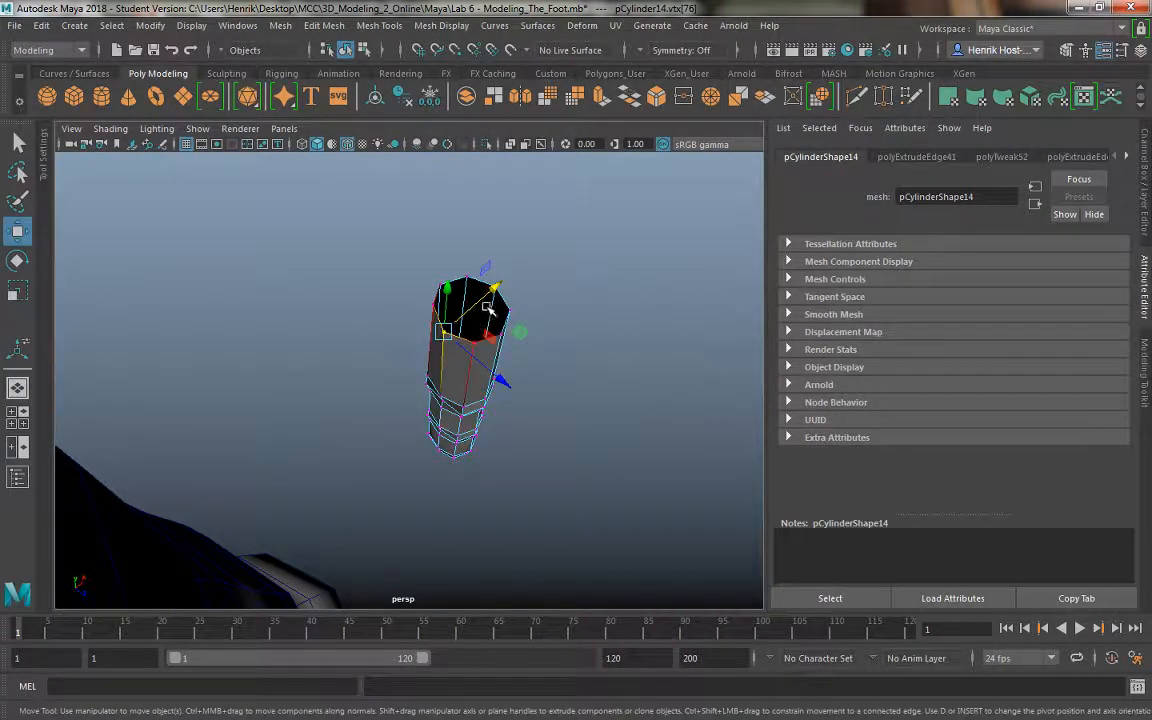
pyautogui.keyDown('alt'); pyautogui.moveTo(467, 322); pyautogui.dragTo(347, 298); pyautogui.keyUp('alt')
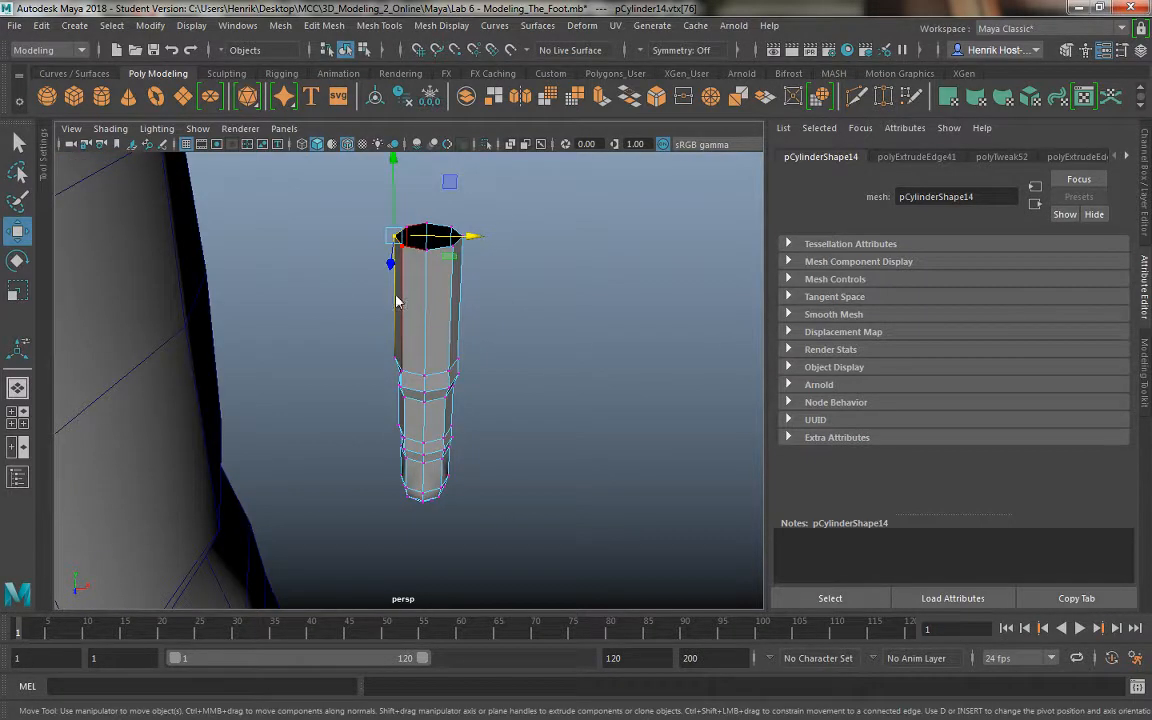
# - Duplicate the whole finger mesh and move the copy along Z beside the original, to about 0.157
pyautogui.moveTo(394, 243); pyautogui.dragTo(475, 219, button='right')
pyautogui.click(468, 373)
pyautogui.keyDown('alt'); pyautogui.moveTo(464, 373); pyautogui.dragTo(352, 416); pyautogui.keyUp('alt')
pyautogui.click(351, 348)
pyautogui.hotkey('ctrl', 'd')
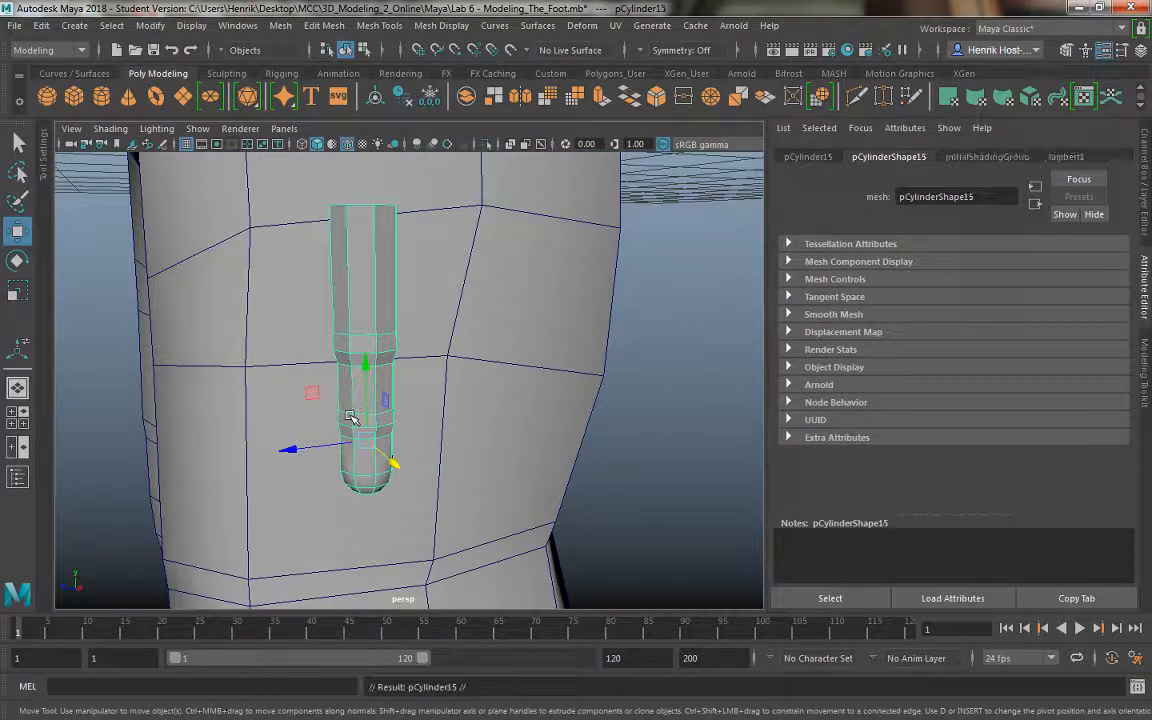
pyautogui.moveTo(290, 450); pyautogui.dragTo(362, 442)
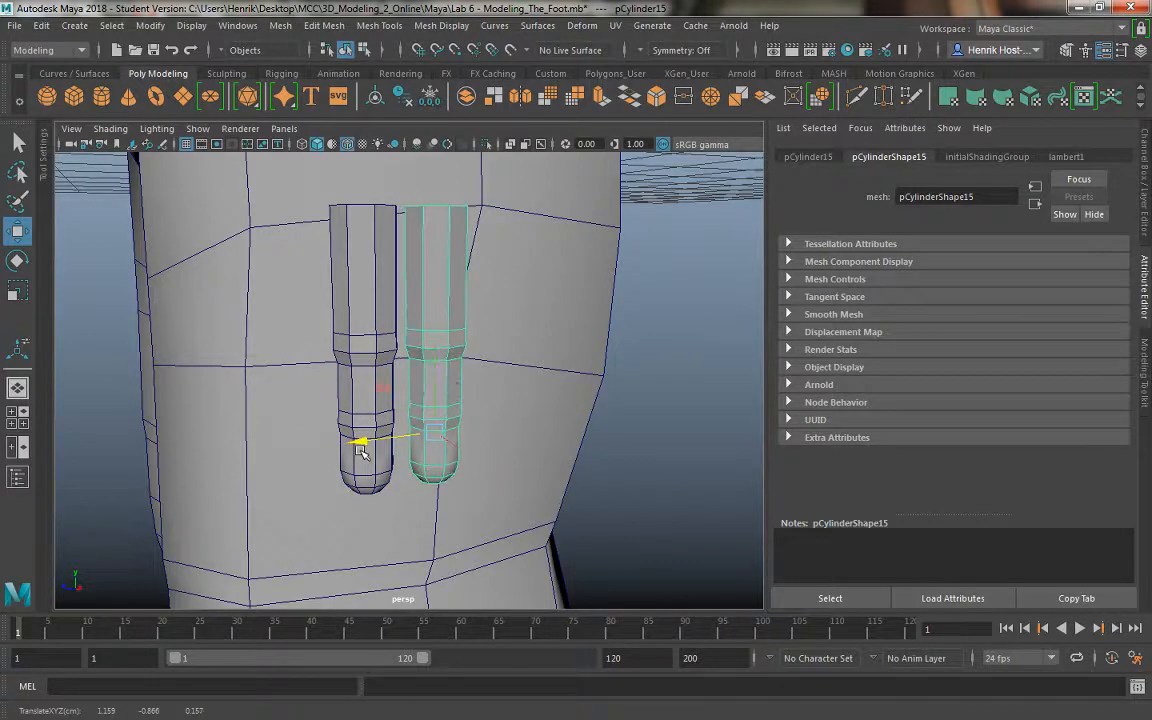
# - Scale the copied finger up and position it over the reference's middle finger in the side view
pyautogui.press('space')
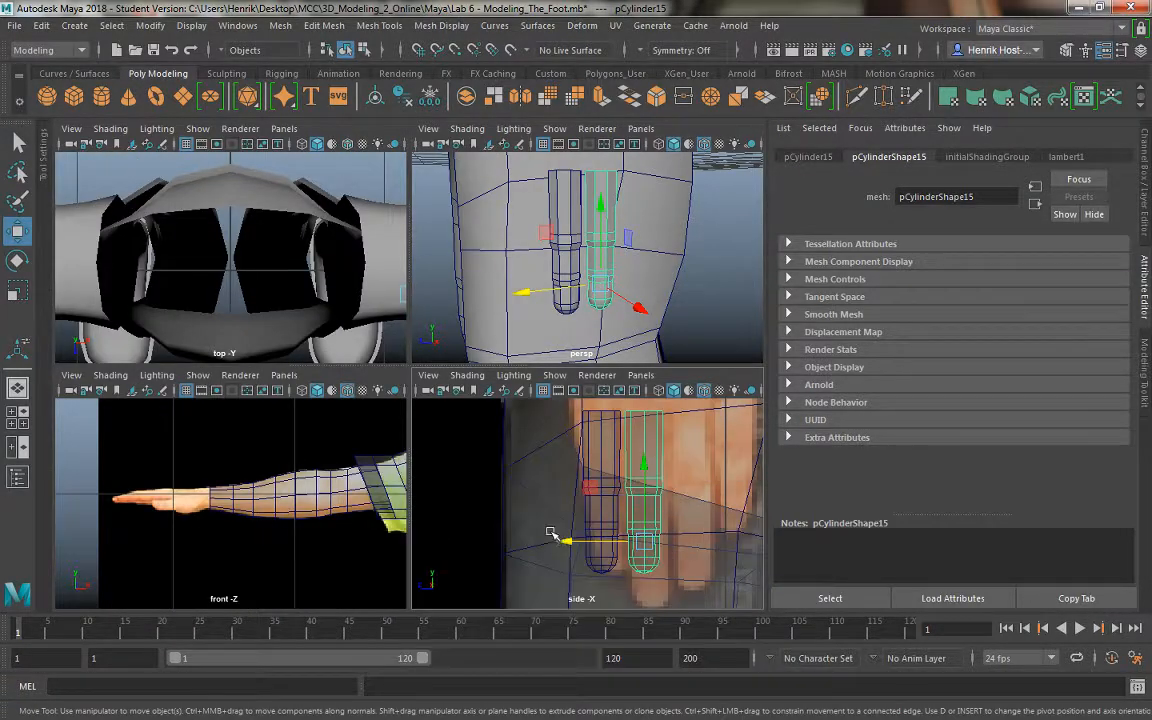
pyautogui.press('space')
pyautogui.press('r')
pyautogui.moveTo(524, 461); pyautogui.dragTo(559, 545)
pyautogui.press('w')
pyautogui.press('r')
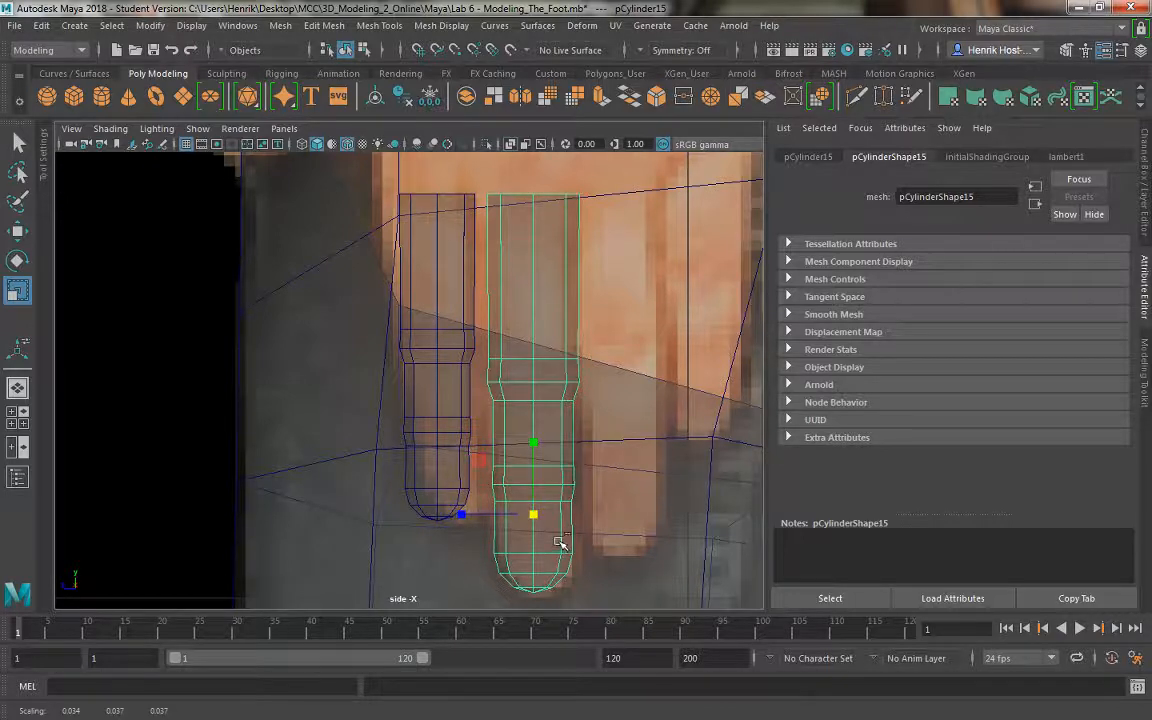
# - Duplicate the middle finger, place the copy over the reference's ring finger and scale it down to fit
pyautogui.hotkey('ctrl', 'd')
pyautogui.press('w')
pyautogui.moveTo(534, 516); pyautogui.dragTo(632, 481)
pyautogui.press('r')
pyautogui.press('w')
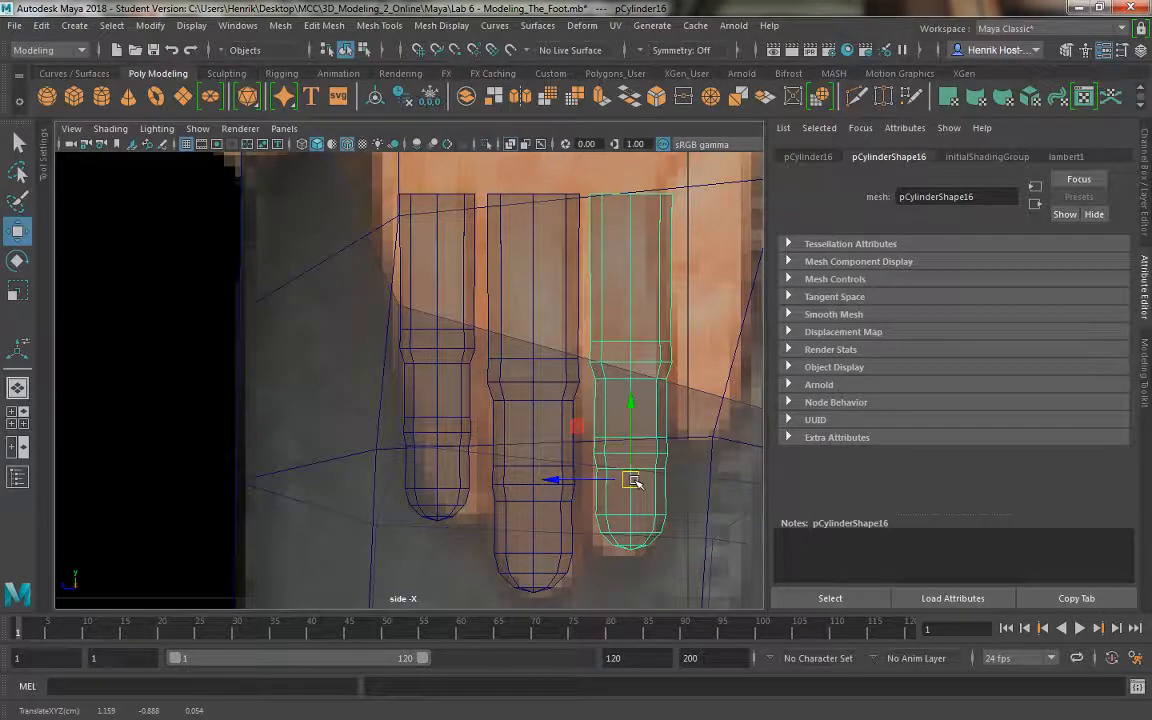
# - Duplicate the ring finger, place the copy over the reference's little finger and scale it down to fit
pyautogui.hotkey('ctrl', 'd')
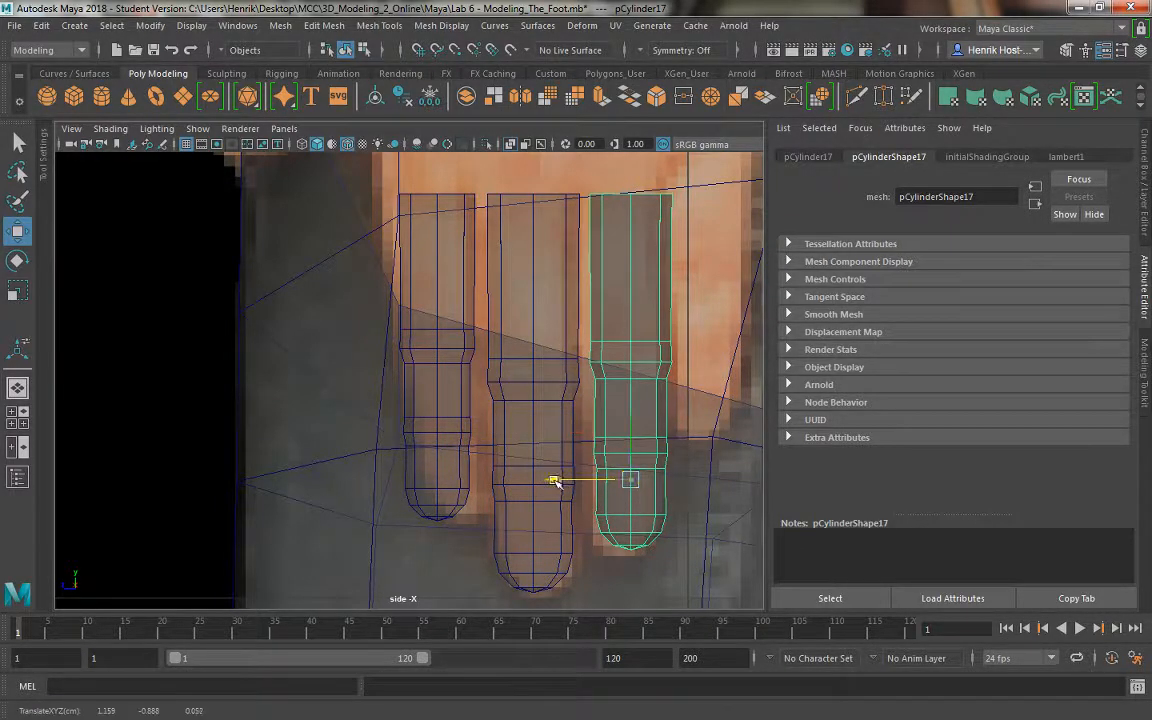
pyautogui.moveTo(555, 480); pyautogui.dragTo(712, 398)
pyautogui.press('r')
pyautogui.press('w')
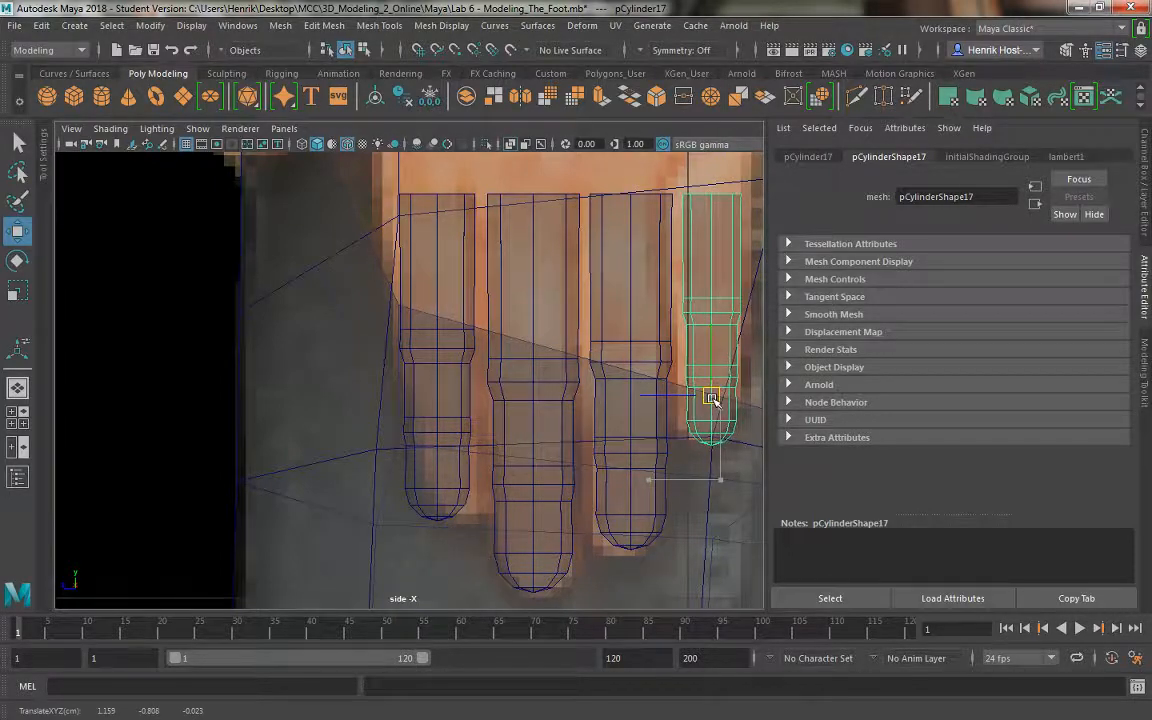
# - Duplicate the middle finger, move the copy beside the reference's thumb at about Y -0.628, Z 0.362, and adjust its Z scale slightly
pyautogui.scroll(-5, 535, 389)
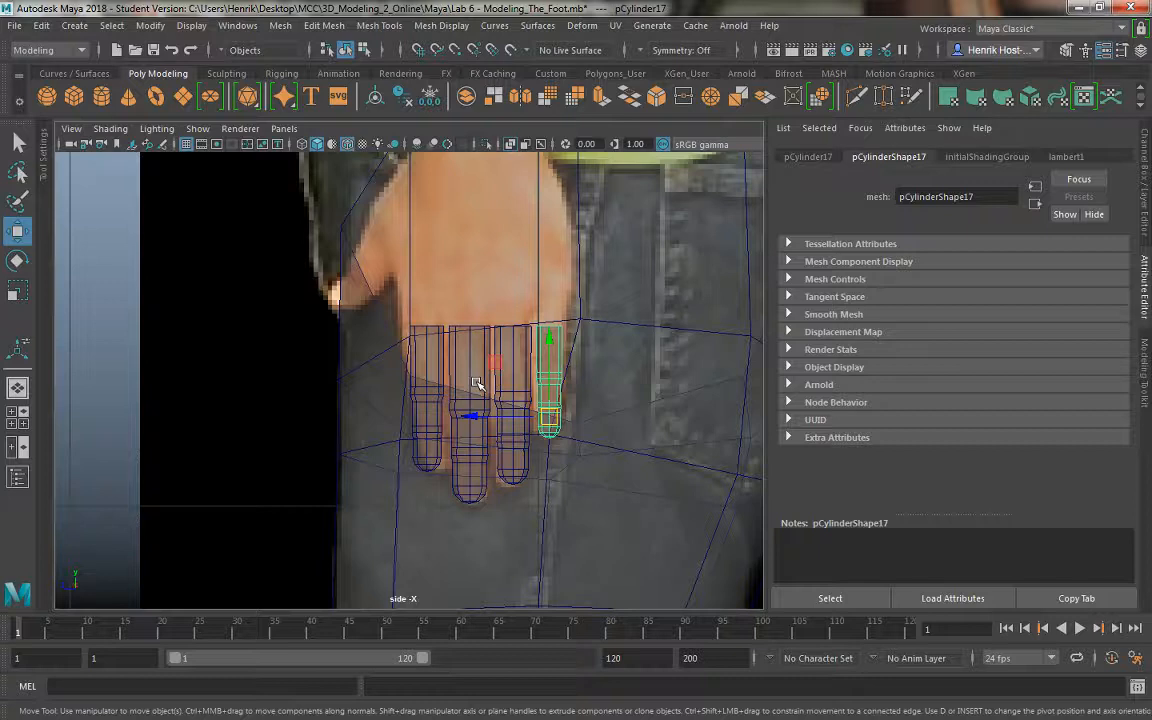
pyautogui.click(475, 385)
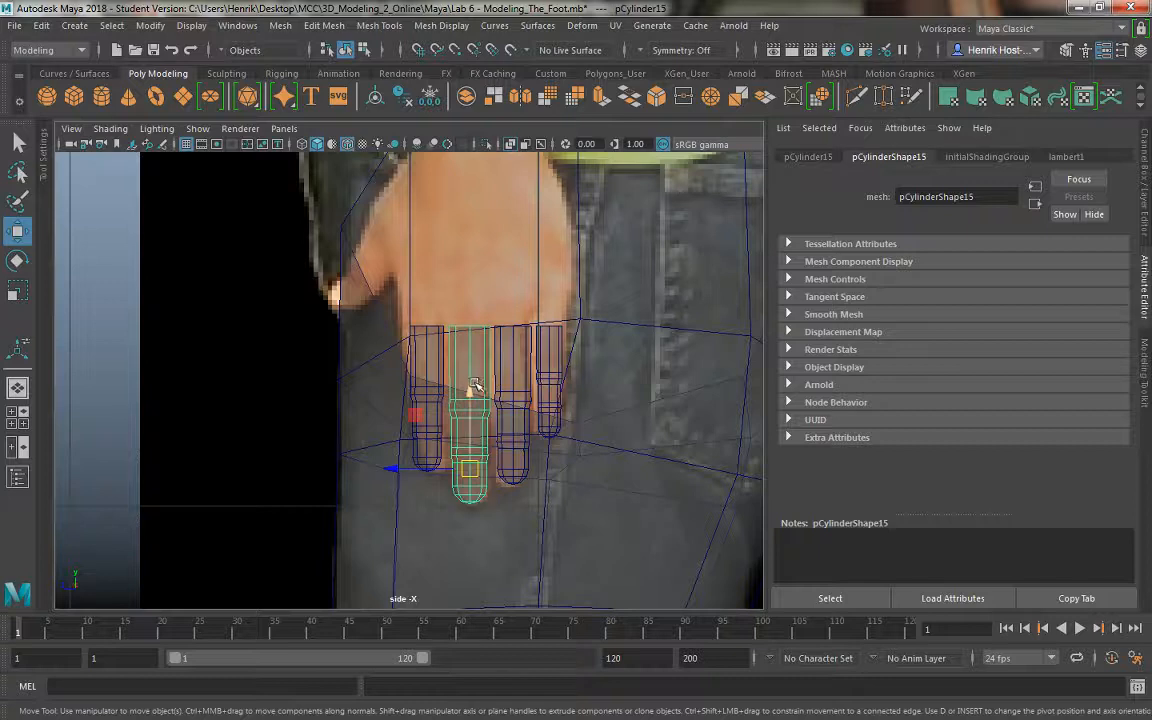
pyautogui.hotkey('ctrl', 'd')
pyautogui.moveTo(470, 470); pyautogui.dragTo(368, 333)
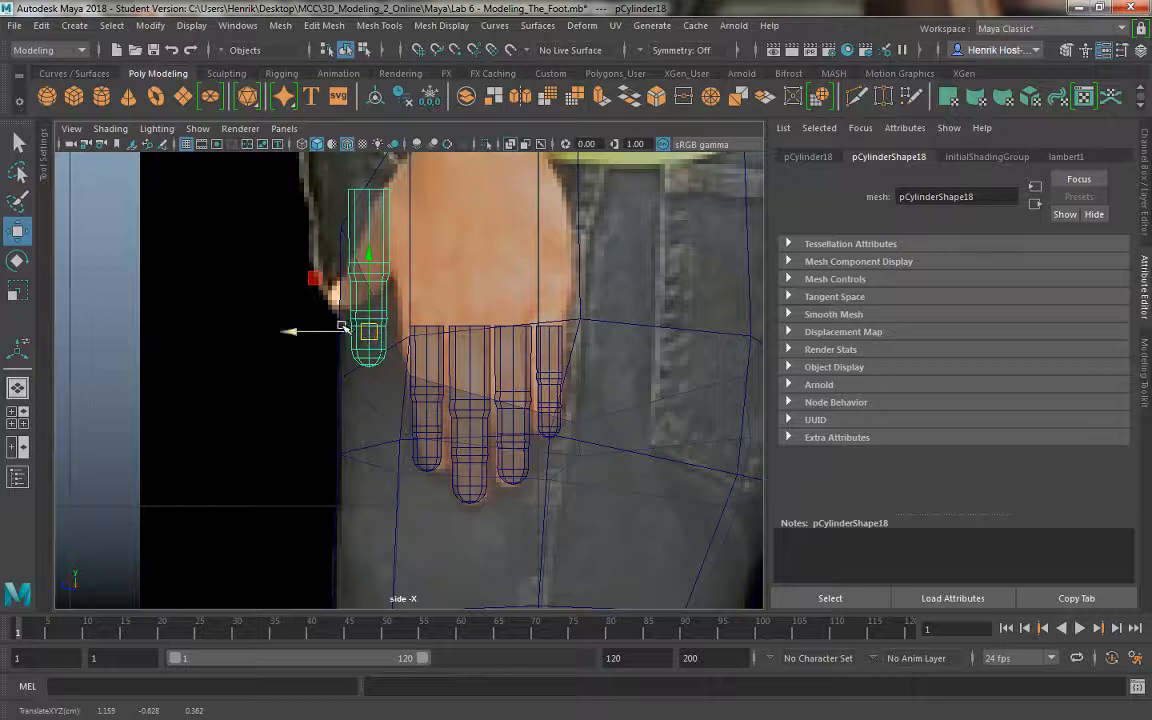
pyautogui.press('r')
pyautogui.moveTo(299, 333); pyautogui.dragTo(296, 331)
# - Delete the thumb copy's faces from its open base down past the upper joint
pyautogui.moveTo(357, 218); pyautogui.dragTo(358, 260, button='right')
pyautogui.moveTo(329, 198); pyautogui.dragTo(402, 238)
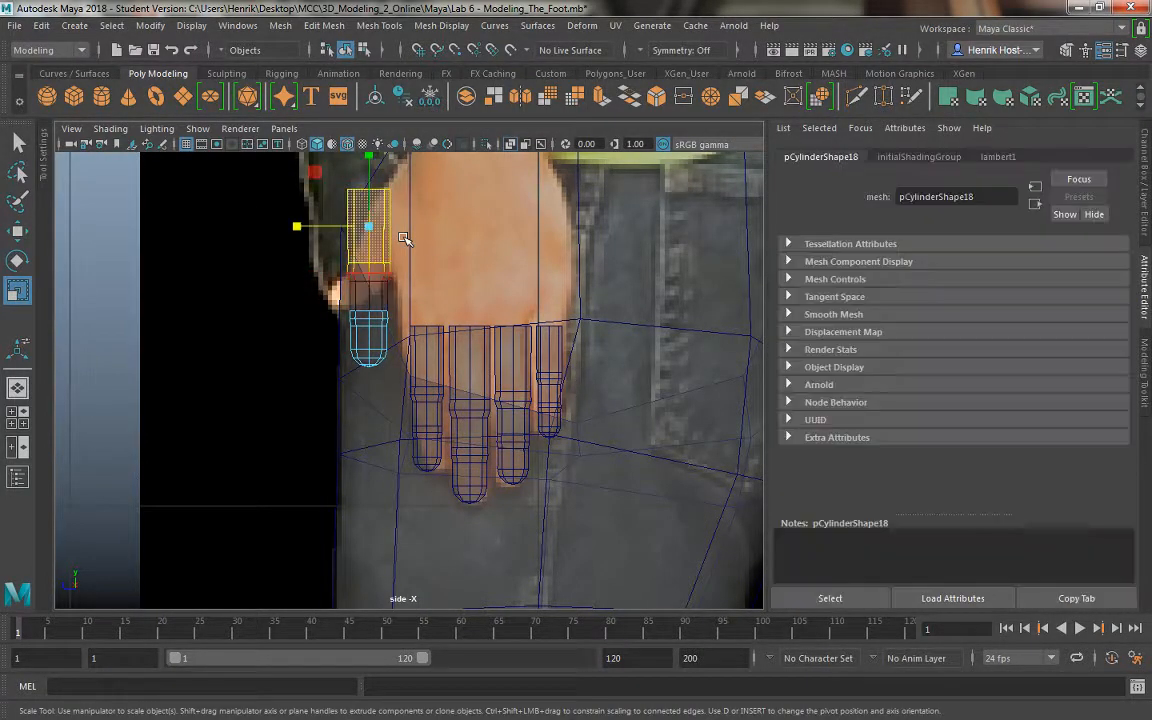
pyautogui.moveTo(318, 210); pyautogui.dragTo(417, 279)
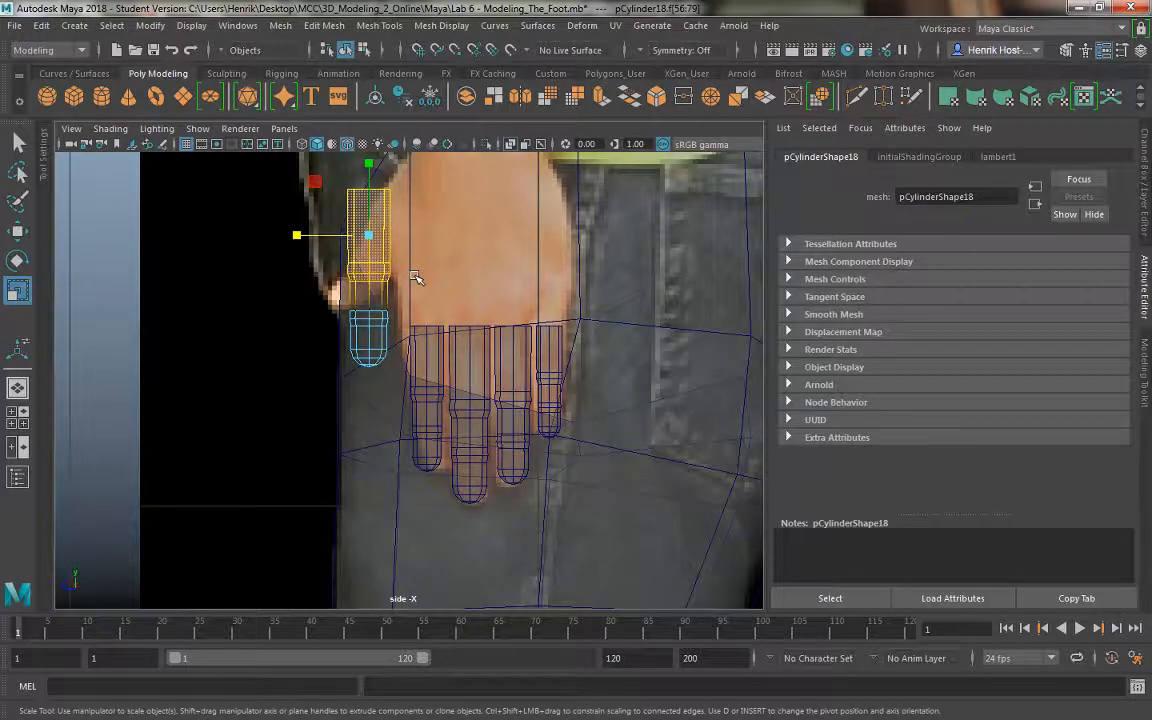
pyautogui.press('Delete')
# - Rotate the shortened thumb mesh to about -41.3 degrees on X and move it onto the thumb in the reference
pyautogui.moveTo(330, 249); pyautogui.dragTo(411, 224, button='right')
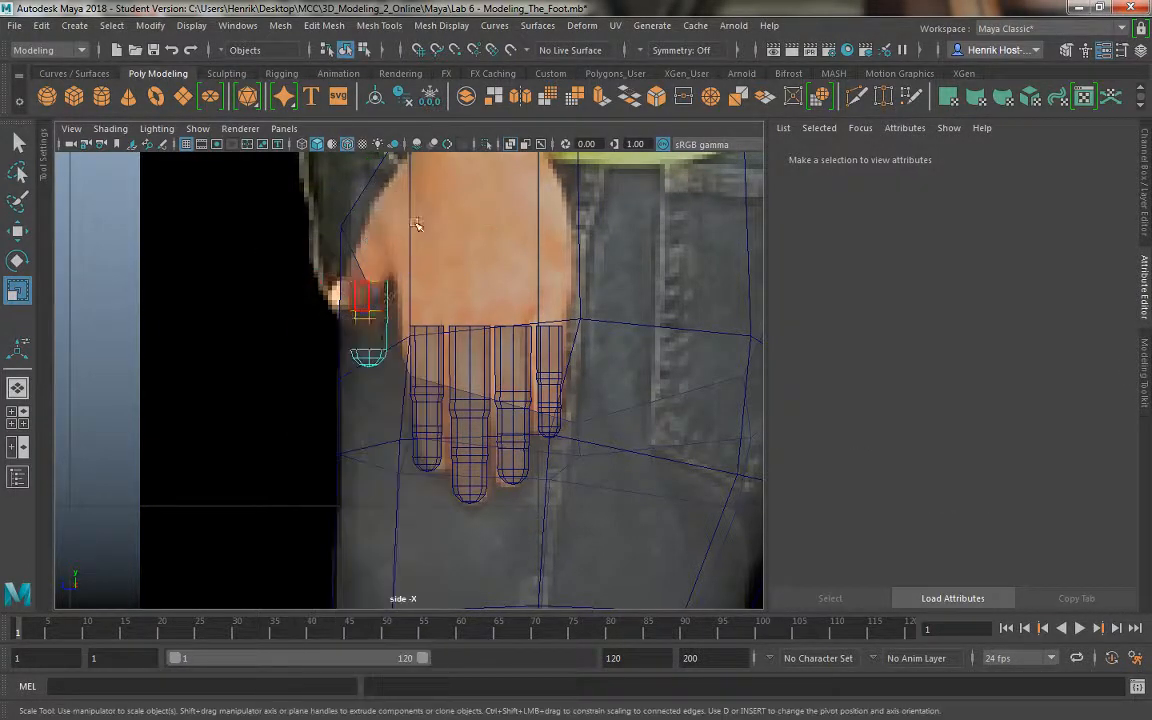
pyautogui.click(378, 300)
pyautogui.scroll(1, 395, 300)
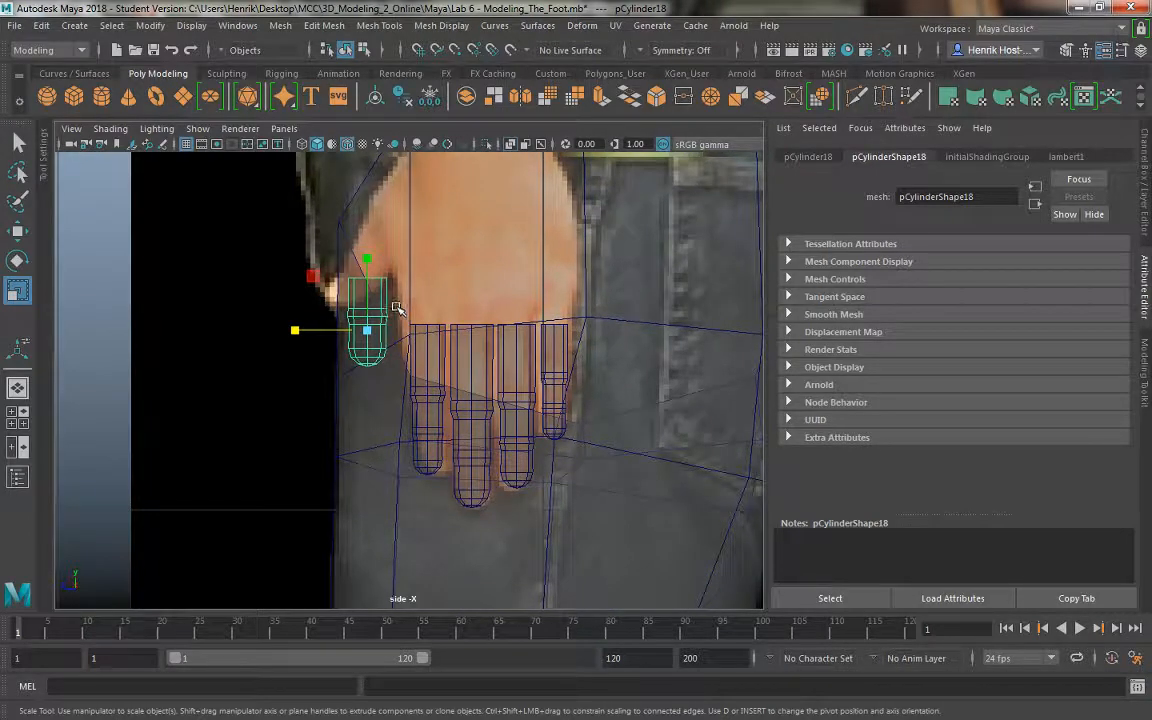
pyautogui.press('e')
pyautogui.moveTo(372, 240); pyautogui.dragTo(455, 325)
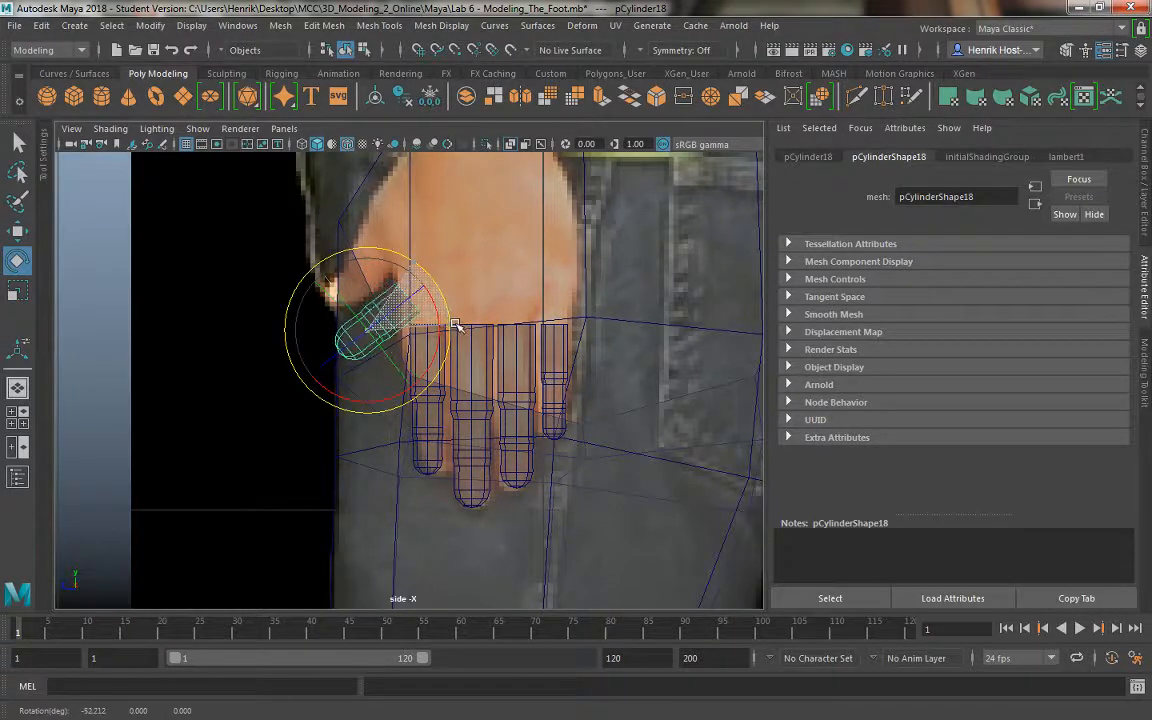
pyautogui.press('w')
pyautogui.moveTo(368, 333); pyautogui.dragTo(355, 283)
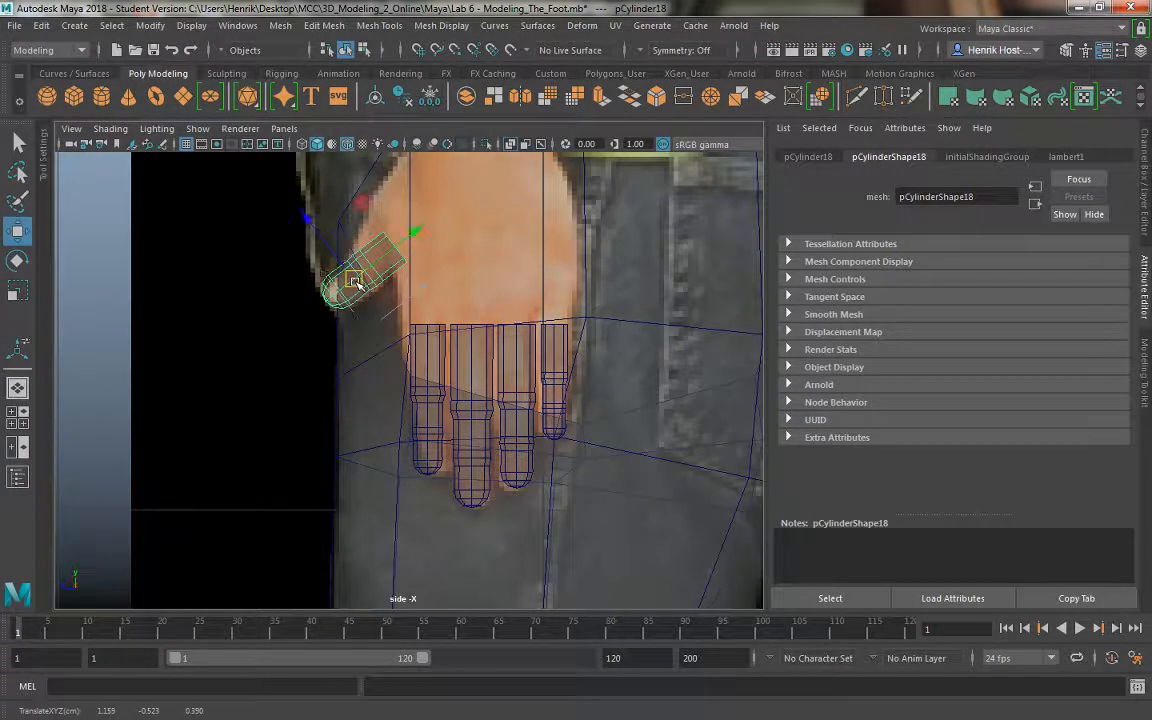
pyautogui.press('e')
pyautogui.moveTo(414, 225); pyautogui.dragTo(407, 215)
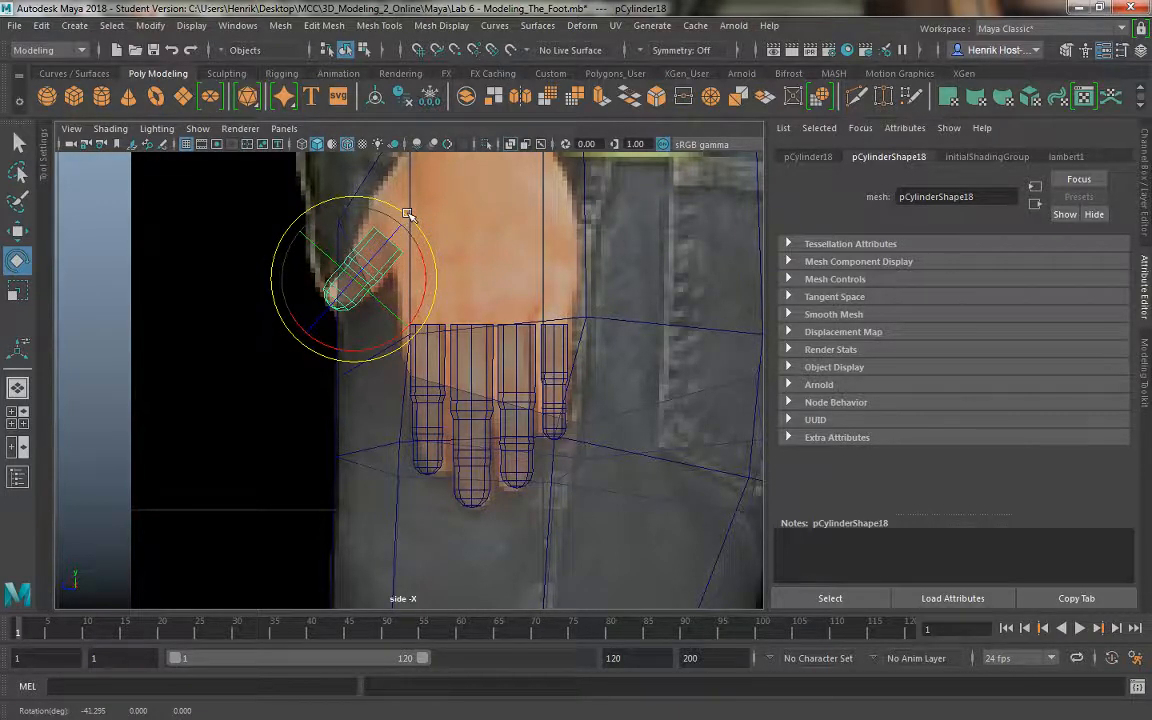
# - Show the Scale tool's settings and switch its axis orientation to World and back to Object
pyautogui.keyDown('alt'); pyautogui.moveTo(466, 272); pyautogui.dragTo(470, 375, button='middle'); pyautogui.keyUp('alt')
pyautogui.scroll(1, 441, 308)
pyautogui.scroll(1, 455, 365)
pyautogui.keyDown('alt'); pyautogui.moveTo(525, 306); pyautogui.dragTo(532, 330, button='middle'); pyautogui.keyUp('alt')
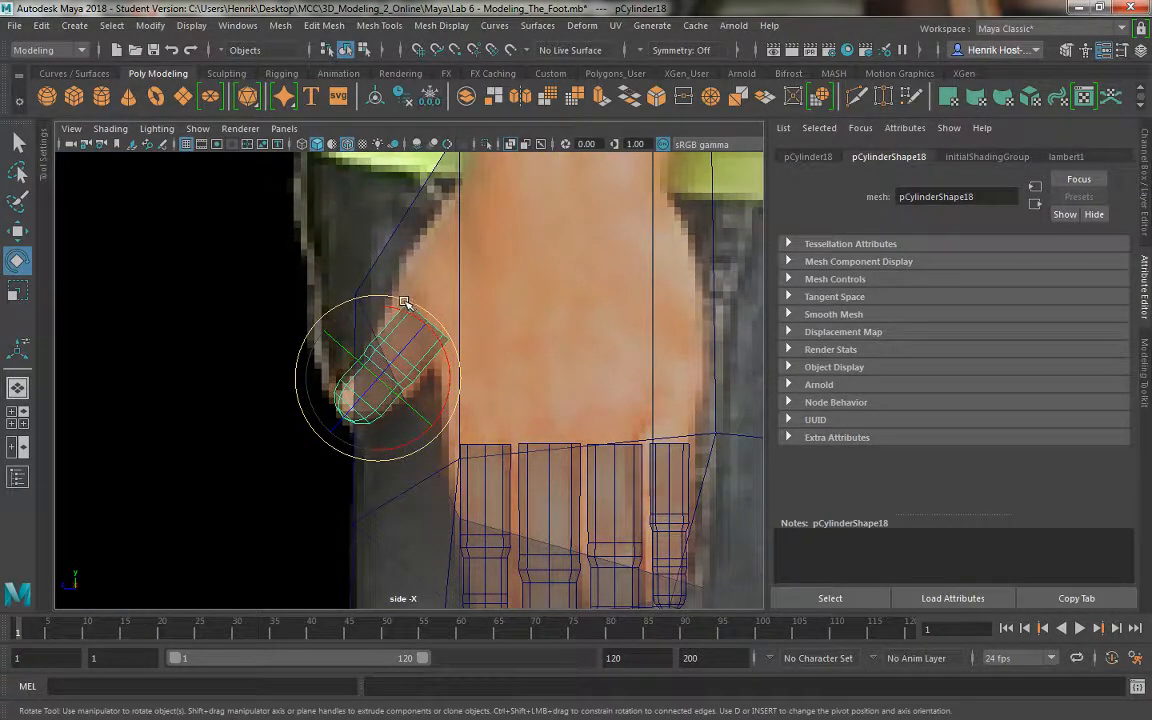
pyautogui.press('w')
pyautogui.press('r')
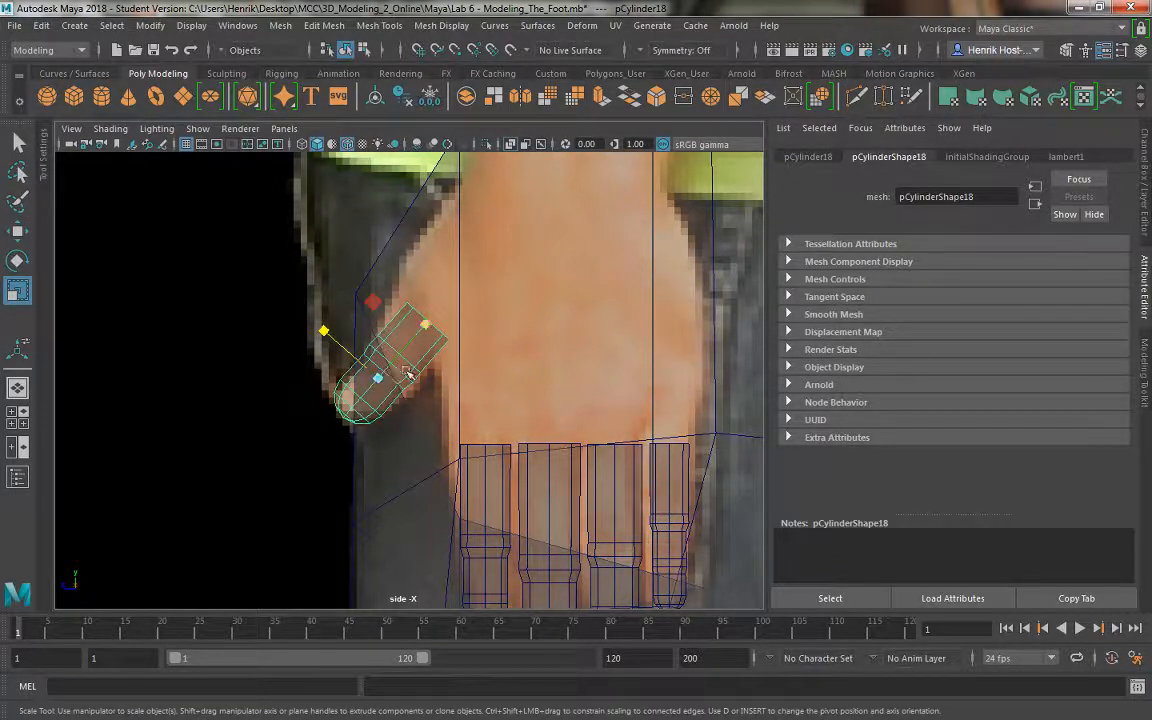
pyautogui.click(1123, 50)
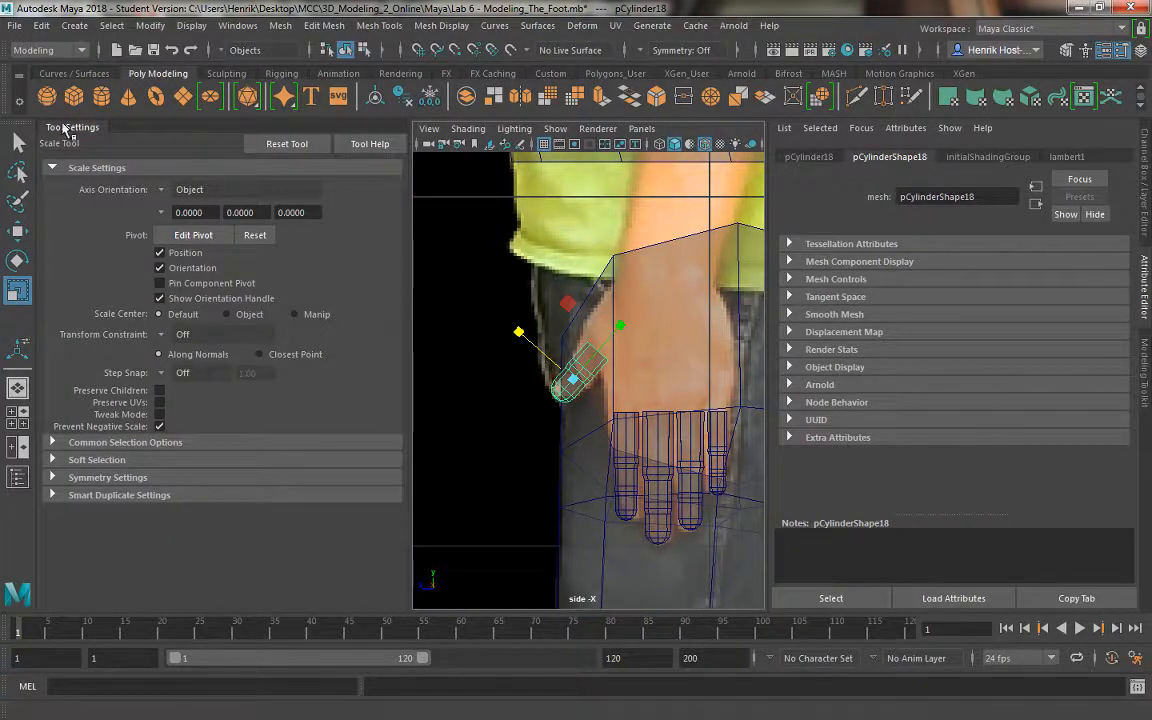
pyautogui.click(164, 191)
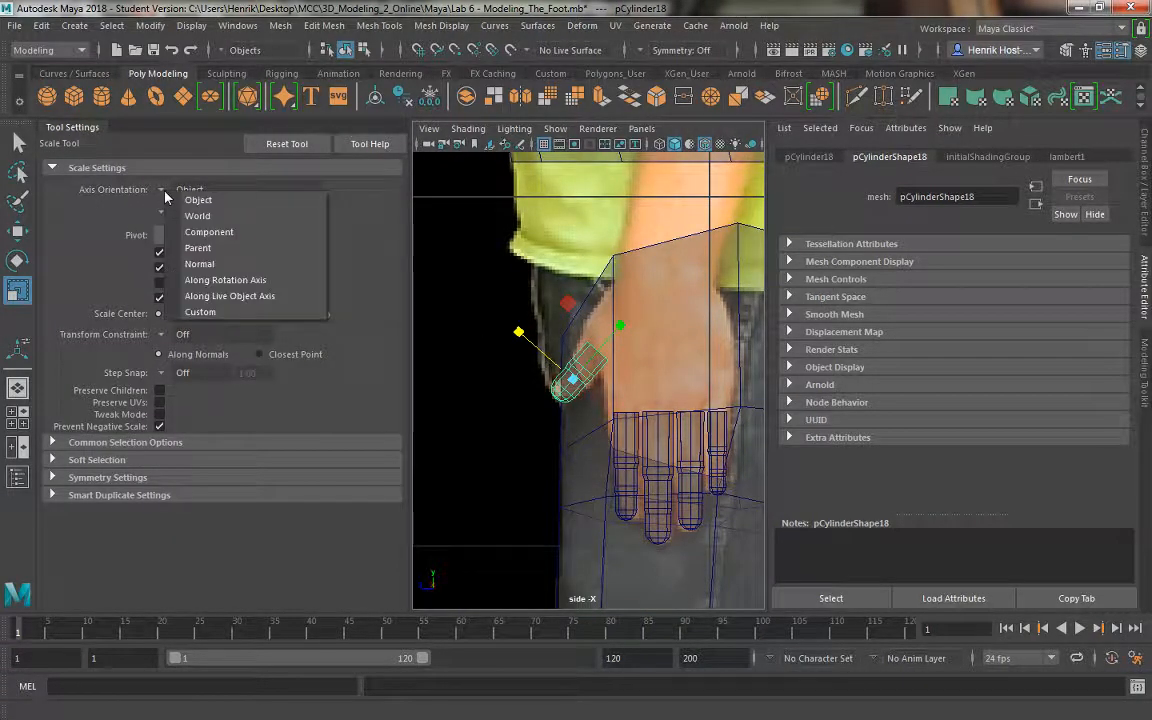
pyautogui.click(181, 210)
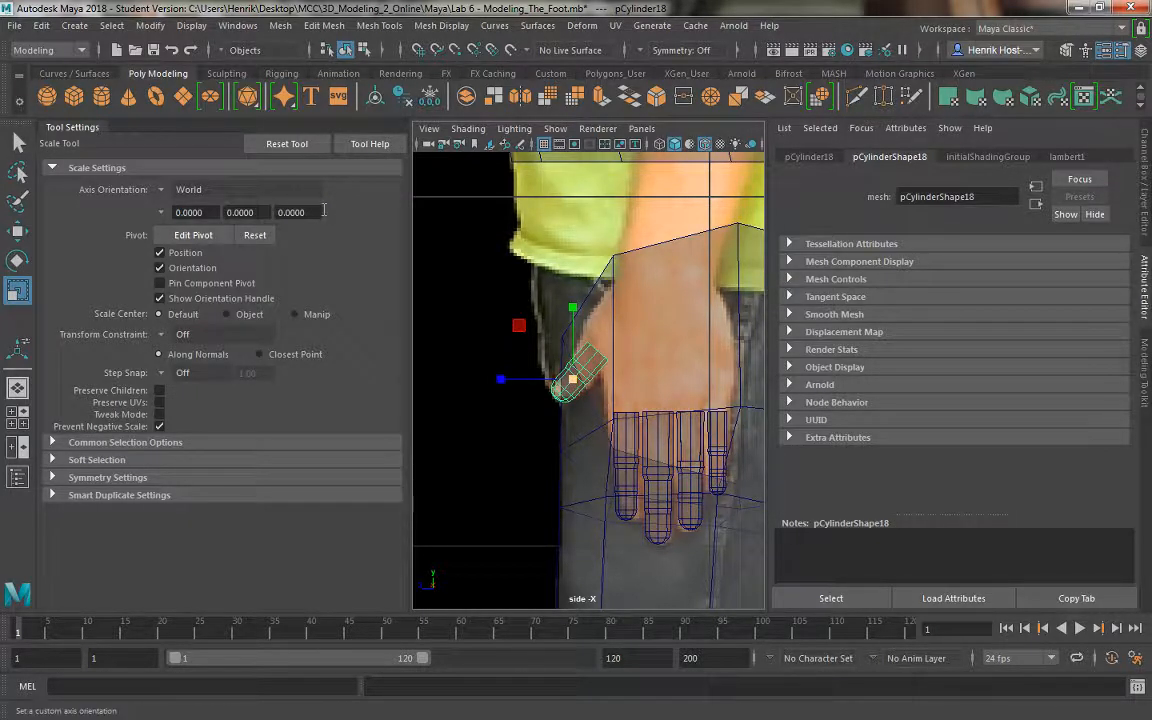
pyautogui.click(172, 190)
pyautogui.click(181, 204)
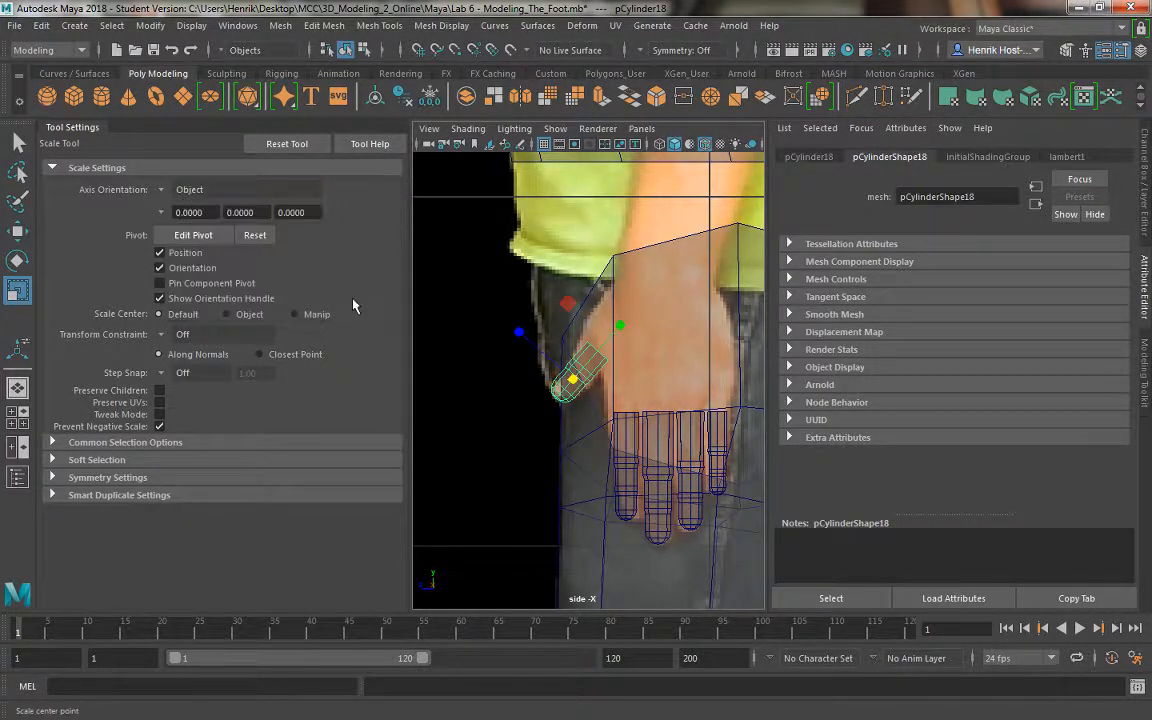
# - Move the thumb mesh's open base edge loop up along the thumb's length toward the palm in the reference
pyautogui.scroll(5, 580, 285)
pyautogui.moveTo(579, 240); pyautogui.dragTo(575, 196, button='right')
pyautogui.click(608, 239)
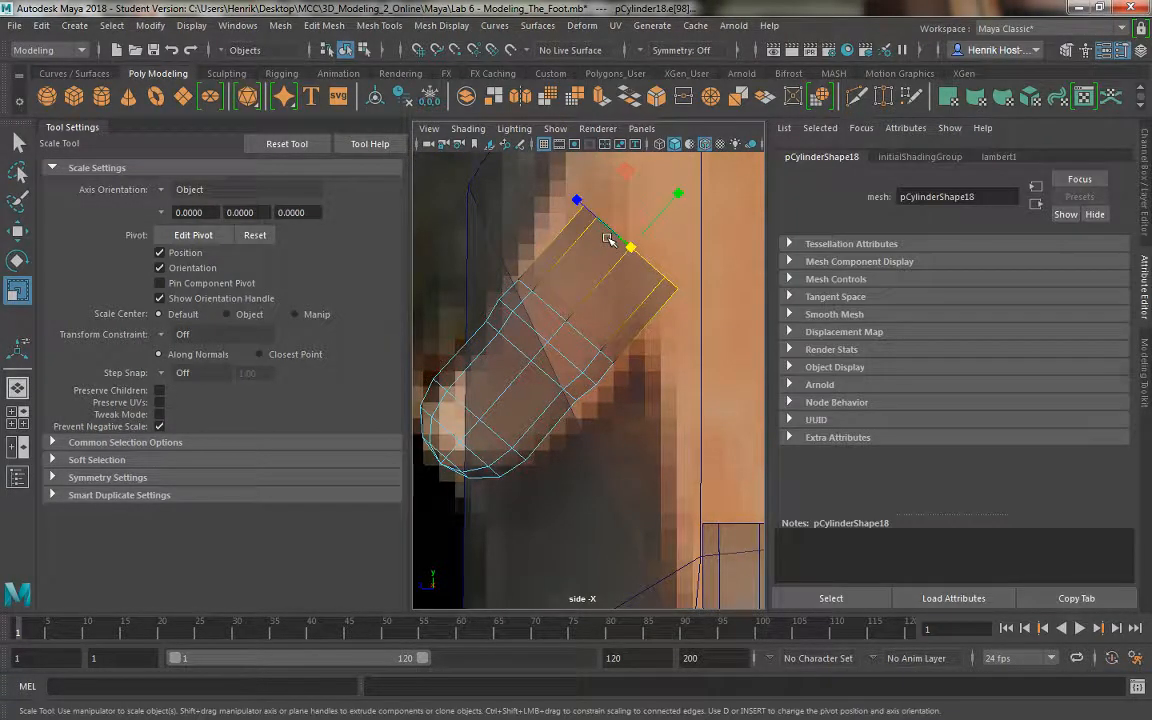
pyautogui.press('w')
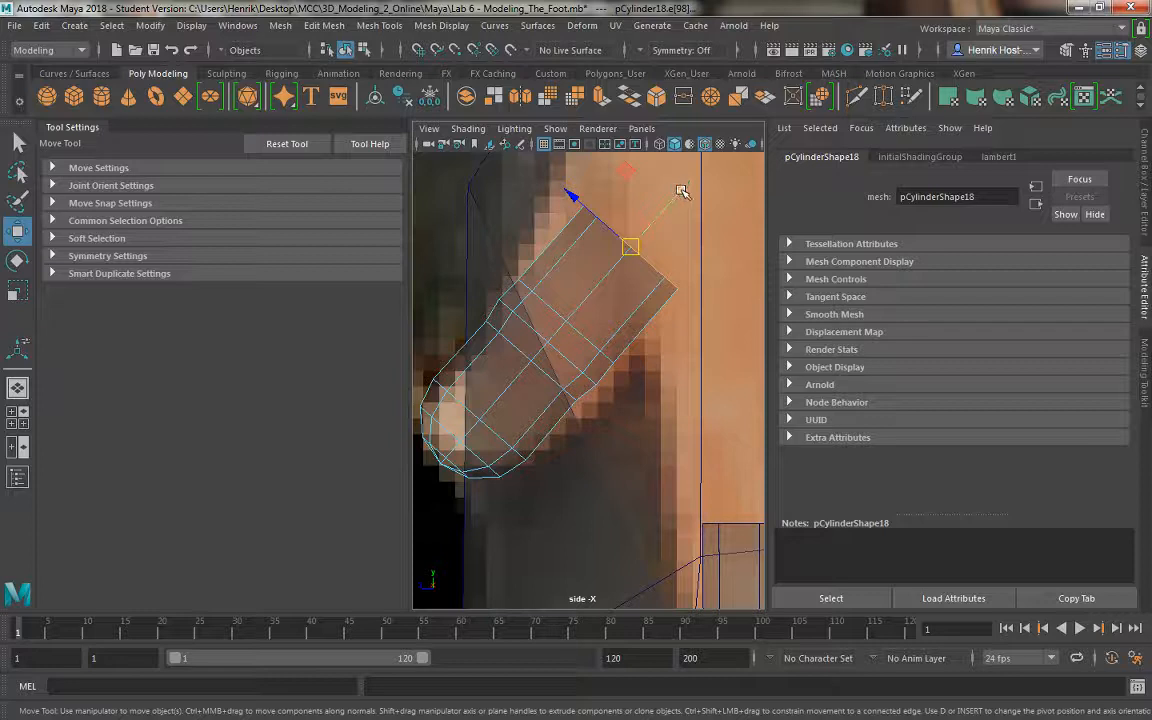
pyautogui.moveTo(681, 192); pyautogui.dragTo(658, 120)
# - Rotate the thumb's base edge loop to line up with the palm's side and scale it wider to flare the base
pyautogui.press('e')
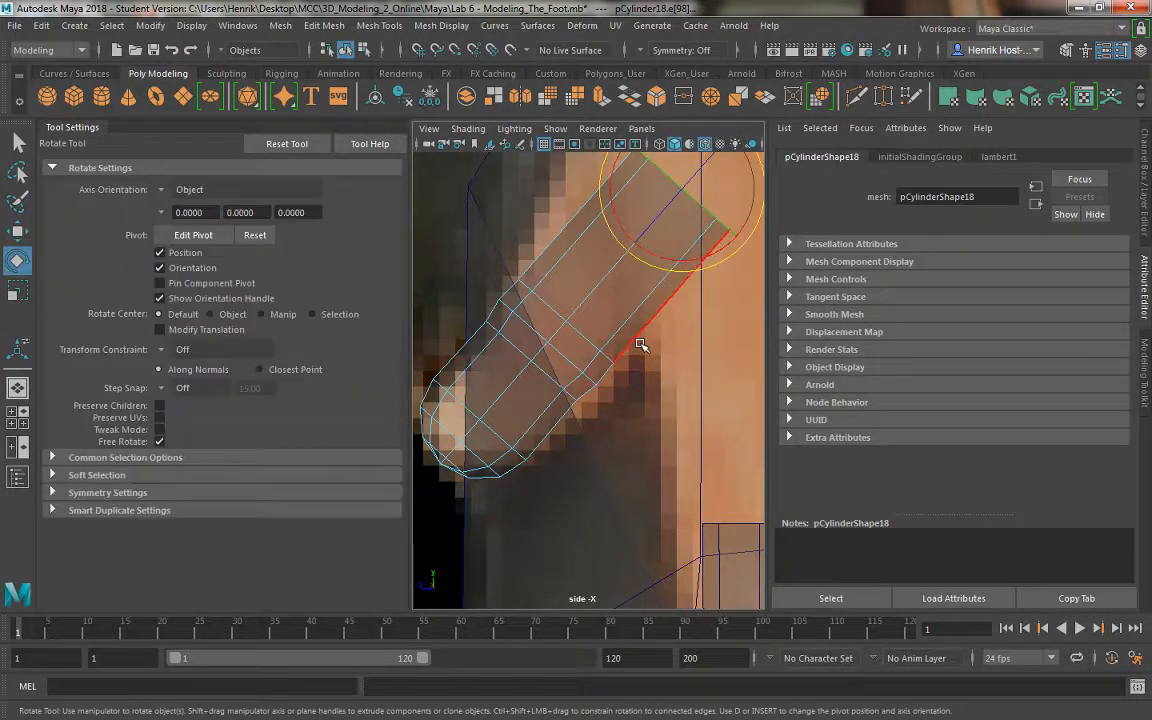
pyautogui.keyDown('alt'); pyautogui.moveTo(640, 344); pyautogui.dragTo(595, 383, button='middle'); pyautogui.keyUp('alt')
pyautogui.moveTo(706, 181); pyautogui.dragTo(715, 244)
pyautogui.press('r')
pyautogui.moveTo(633, 231); pyautogui.dragTo(705, 303)
pyautogui.keyDown('alt'); pyautogui.moveTo(685, 349); pyautogui.dragTo(683, 388, button='middle'); pyautogui.keyUp('alt')
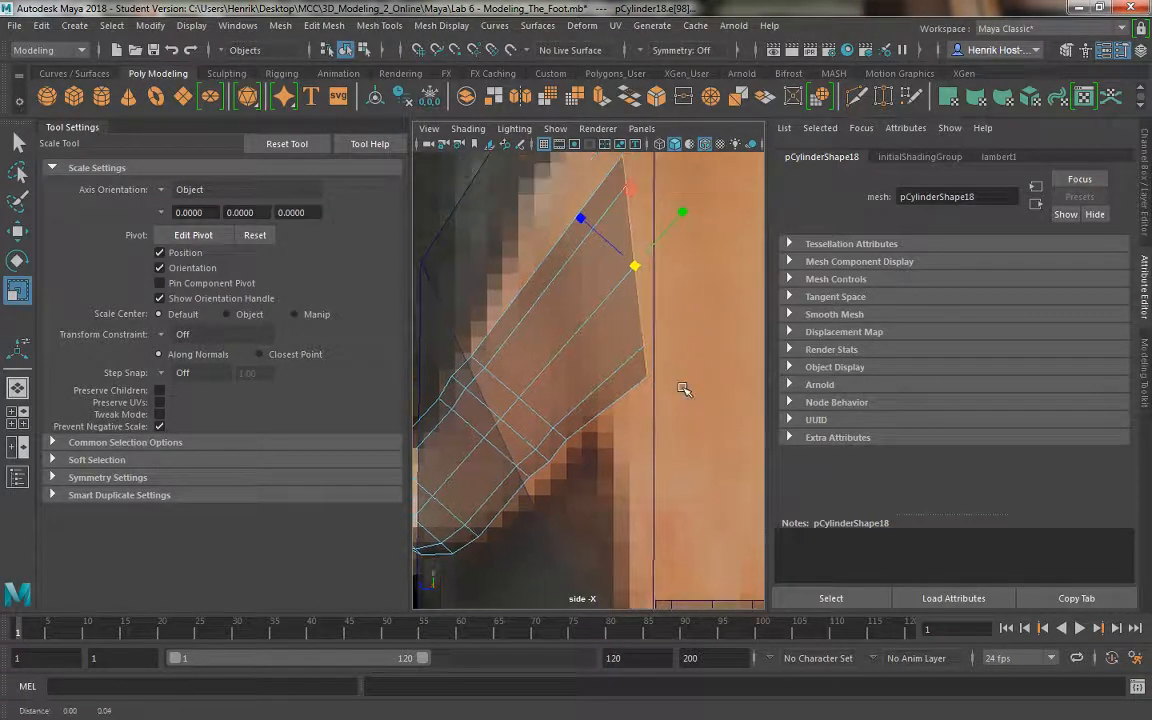
pyautogui.moveTo(683, 388)
pyautogui.keyDown('alt'); pyautogui.mouseDown(button='right')
pyautogui.moveTo(664, 333)
pyautogui.moveTo(672, 371)
pyautogui.mouseUp(button='right'); pyautogui.keyUp('alt')
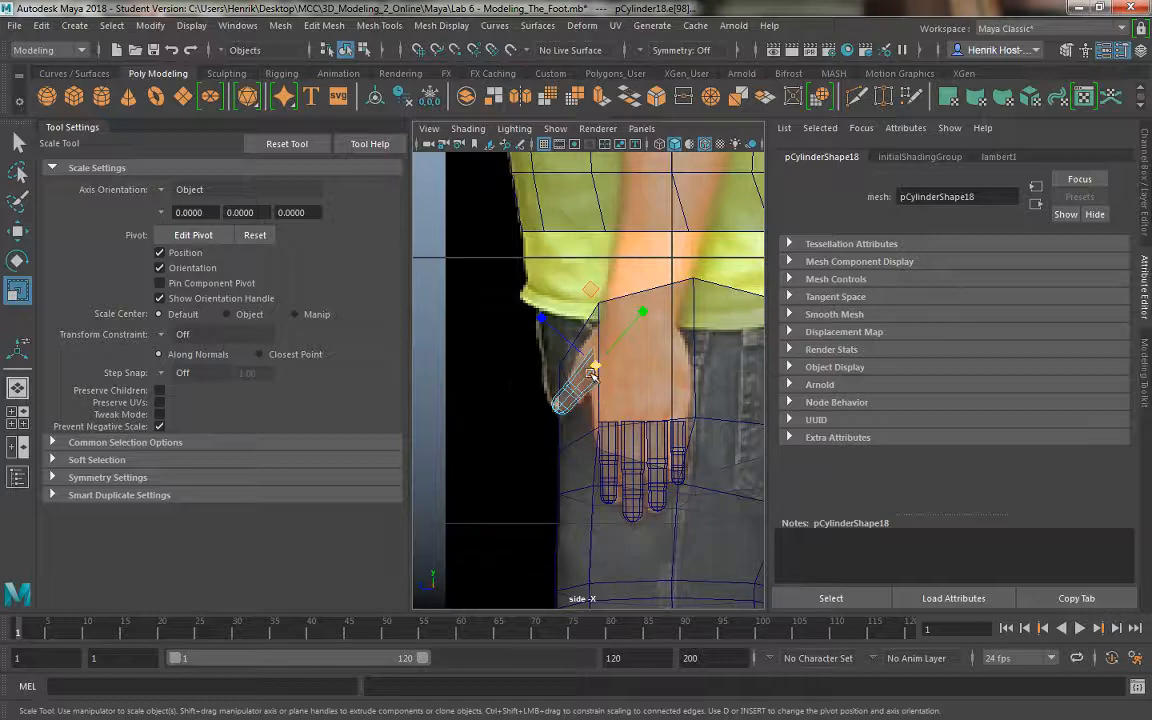
# - Try to scale the thumb's base edge loop up uniformly by about 1.37, and undo the scaling
pyautogui.moveTo(592, 373); pyautogui.dragTo(600, 219, button='right')
pyautogui.keyDown('alt'); pyautogui.moveTo(555, 354); pyautogui.dragTo(546, 325, button='middle'); pyautogui.keyUp('alt')
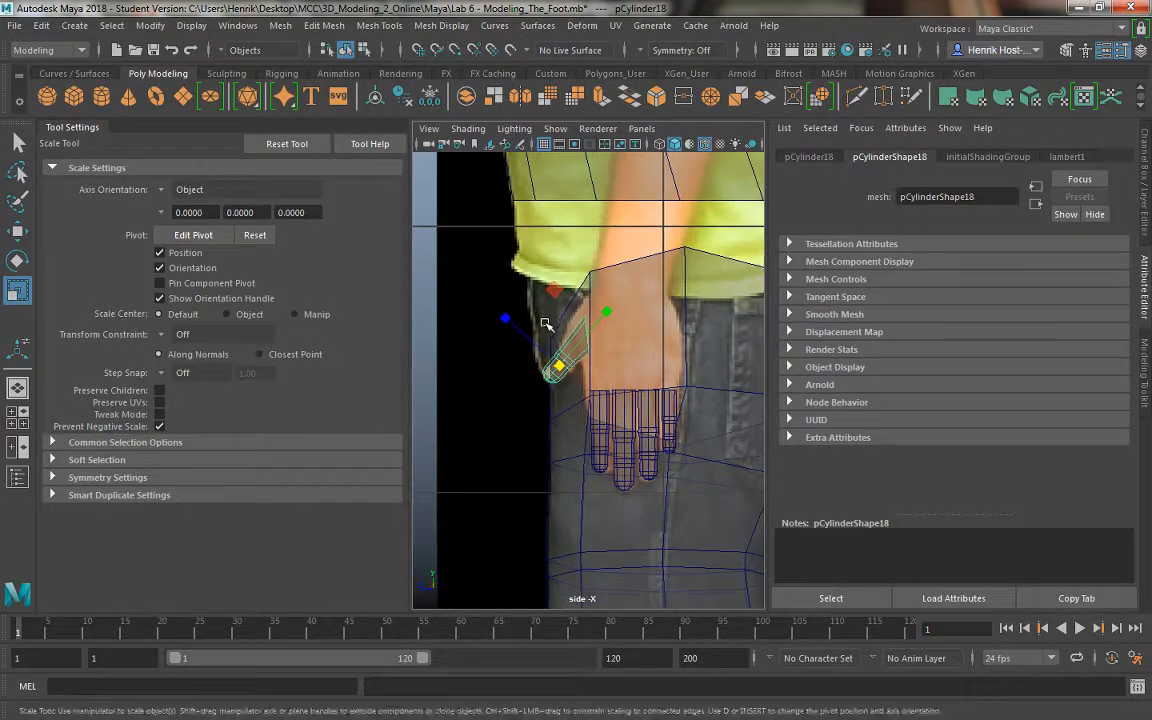
pyautogui.keyDown('alt'); pyautogui.moveTo(546, 325); pyautogui.dragTo(619, 392, button='right'); pyautogui.keyUp('alt')
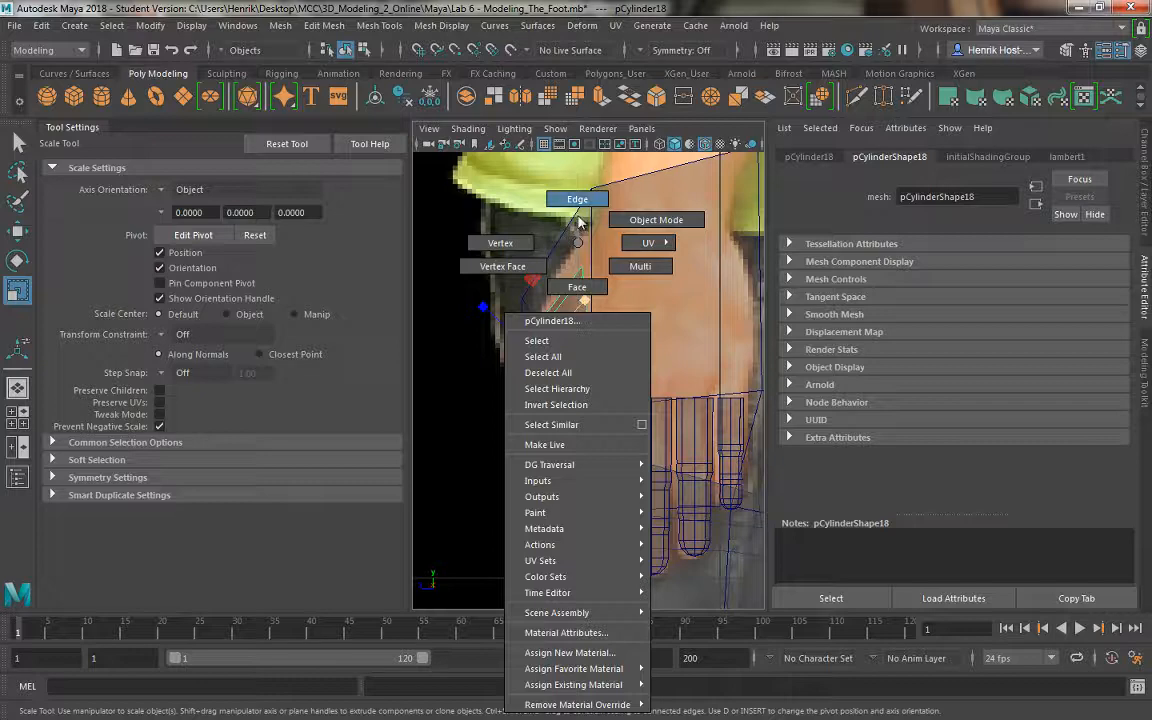
pyautogui.moveTo(580, 220); pyautogui.dragTo(580, 222, button='right')
pyautogui.click(581, 287)
pyautogui.moveTo(587, 303); pyautogui.dragTo(600, 322)
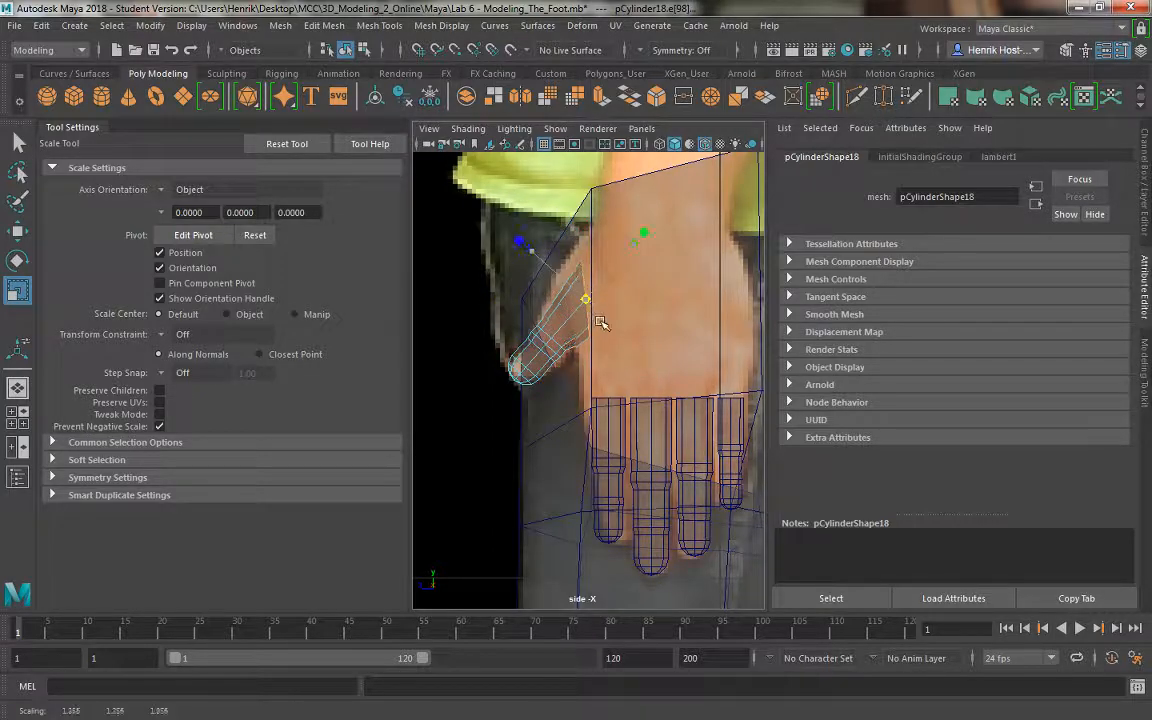
pyautogui.hotkey('ctrl', 'z')
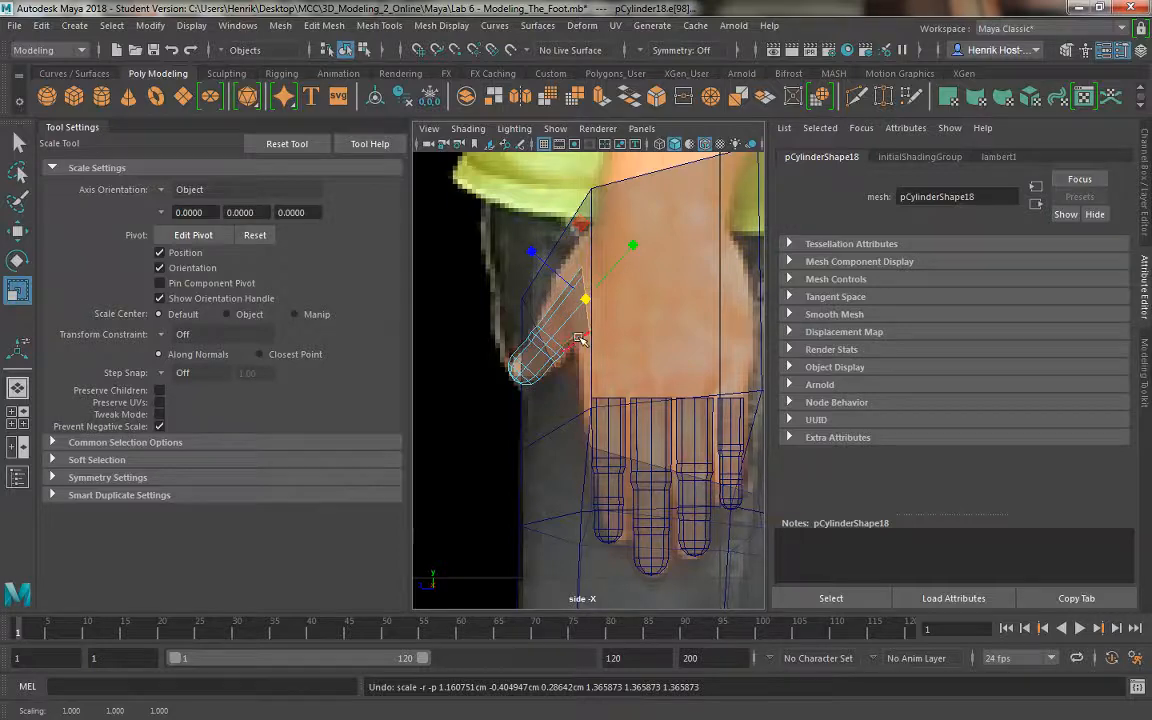
# - Return the thumb to object mode and examine the thumb and fingertips from several angles in the perspective view
pyautogui.scroll(3, 590, 330)
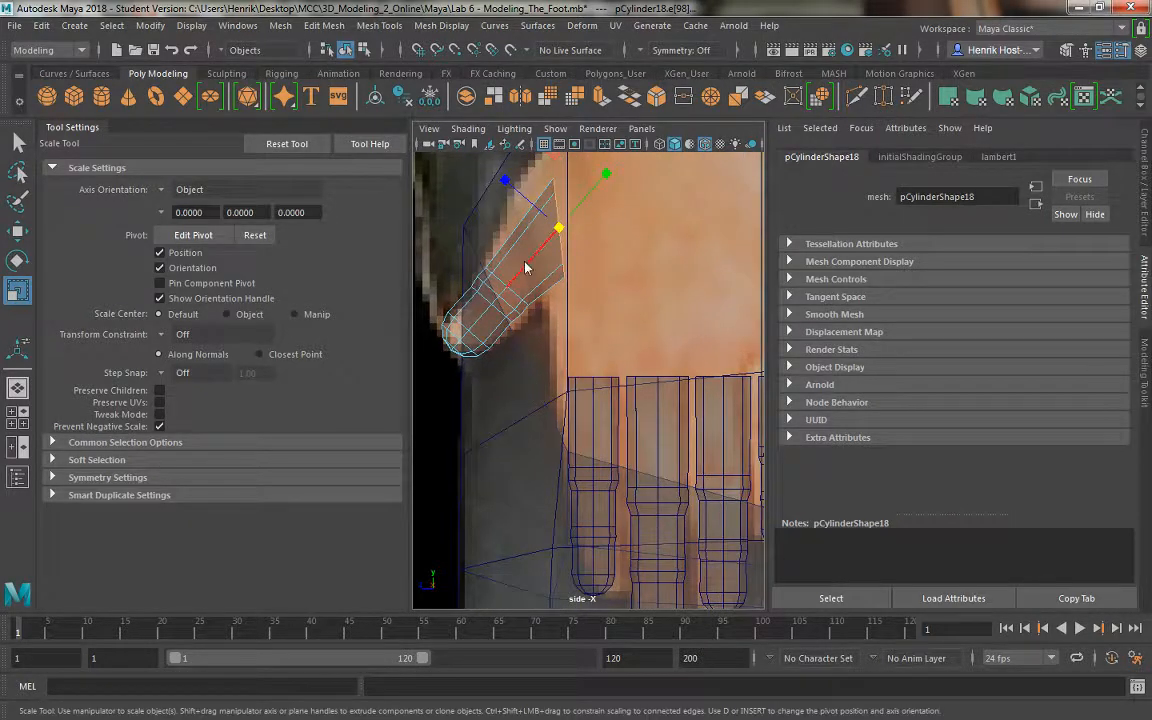
pyautogui.press('F8')
pyautogui.press('space')
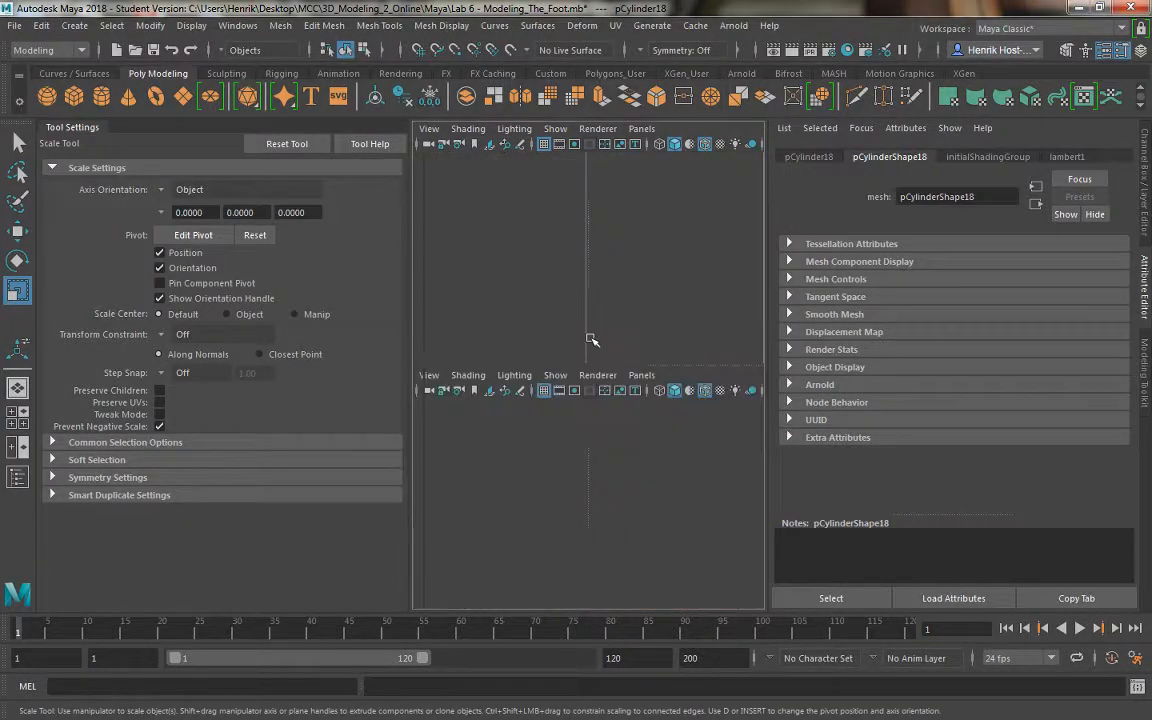
pyautogui.press('space')
pyautogui.keyDown('alt'); pyautogui.moveTo(543, 277); pyautogui.dragTo(634, 349); pyautogui.keyUp('alt')
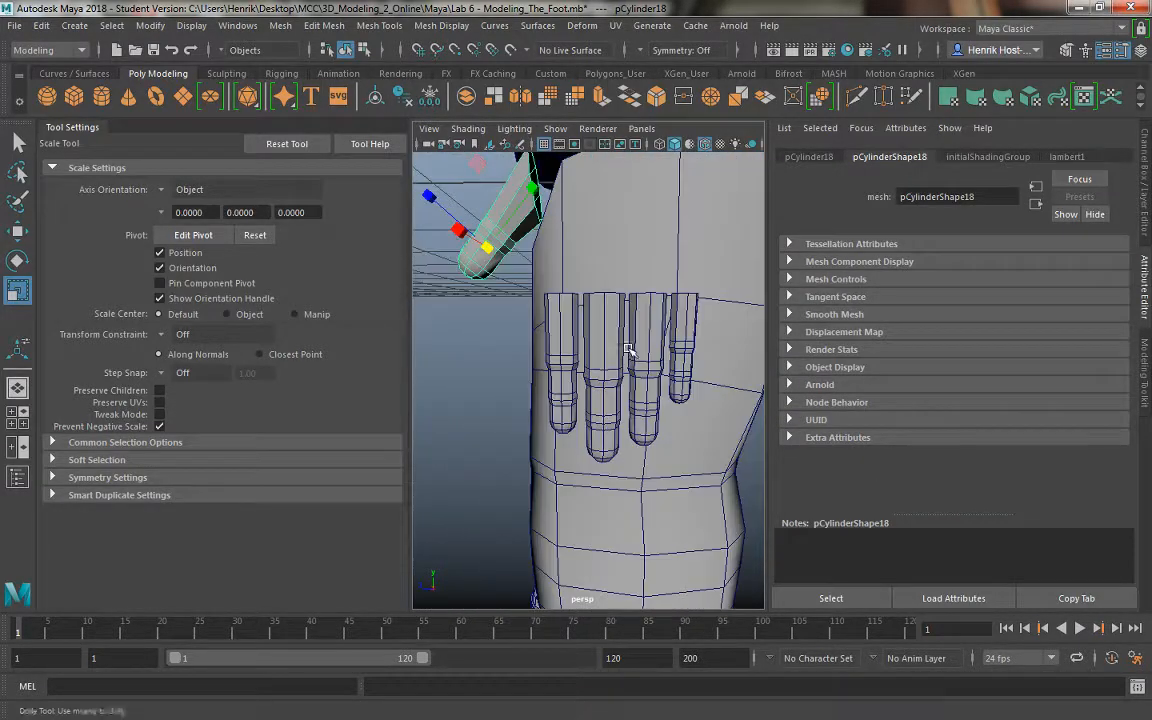
pyautogui.keyDown('alt'); pyautogui.moveTo(634, 349); pyautogui.dragTo(639, 267, button='middle'); pyautogui.keyUp('alt')
pyautogui.keyDown('alt'); pyautogui.moveTo(639, 267); pyautogui.dragTo(617, 334, button='right'); pyautogui.keyUp('alt')
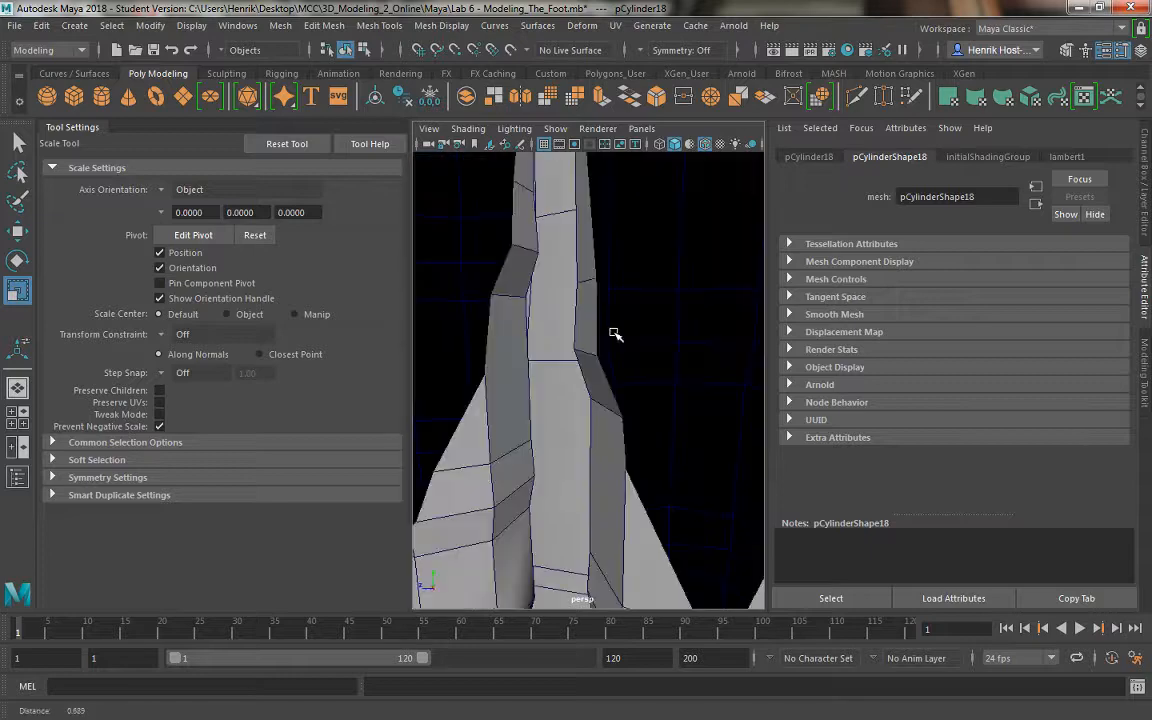
pyautogui.keyDown('alt'); pyautogui.moveTo(617, 334); pyautogui.dragTo(607, 286); pyautogui.keyUp('alt')
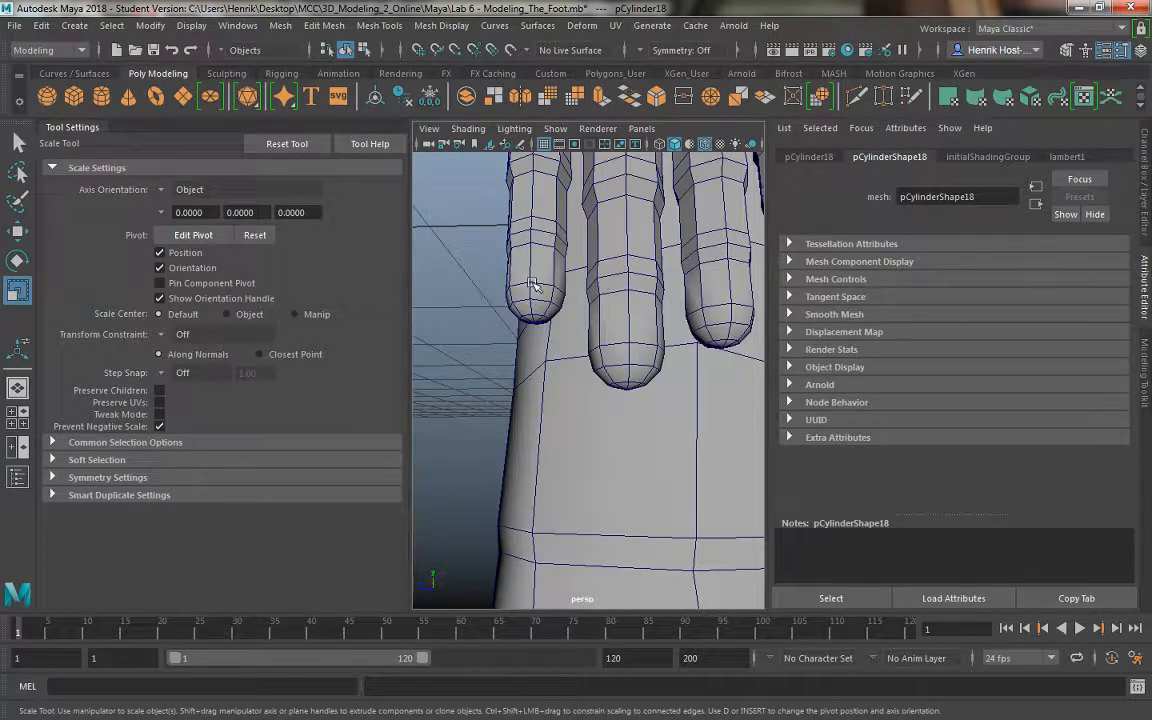
# - Try a fingernail by extruding the two upper faces of the index fingertip and scaling them inward to about 0.82
pyautogui.click(533, 268)
pyautogui.rightClick(533, 268)
pyautogui.click(528, 286)
pyautogui.click(546, 268)
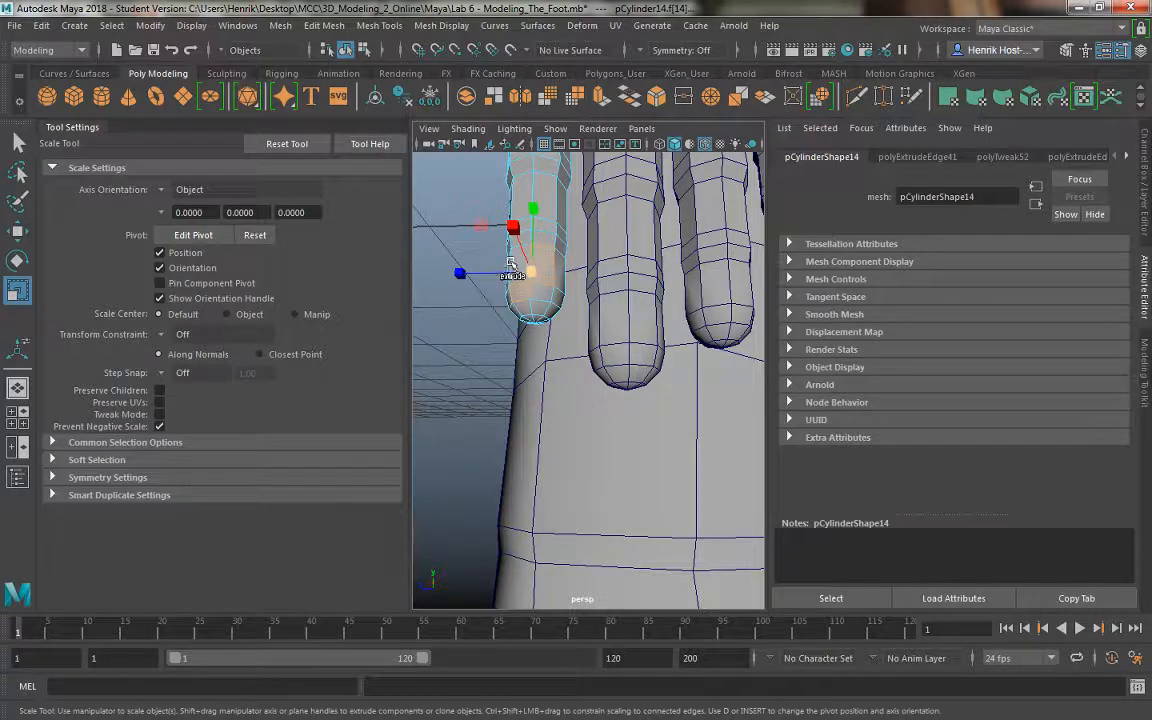
pyautogui.keyDown('alt'); pyautogui.moveTo(511, 265); pyautogui.dragTo(518, 222, button='right'); pyautogui.keyUp('alt')
pyautogui.keyDown('alt'); pyautogui.moveTo(518, 222); pyautogui.dragTo(522, 285, button='middle'); pyautogui.keyUp('alt')
pyautogui.keyDown('shift'); pyautogui.click(523, 296); pyautogui.keyUp('shift')
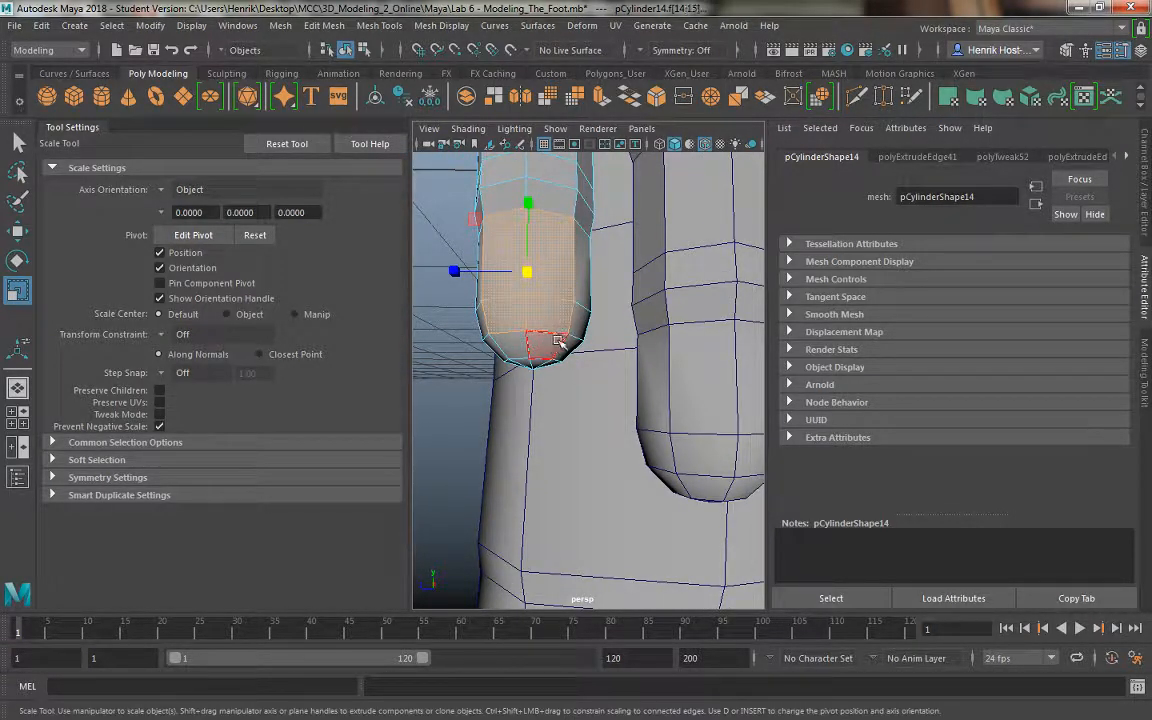
pyautogui.click(825, 101)
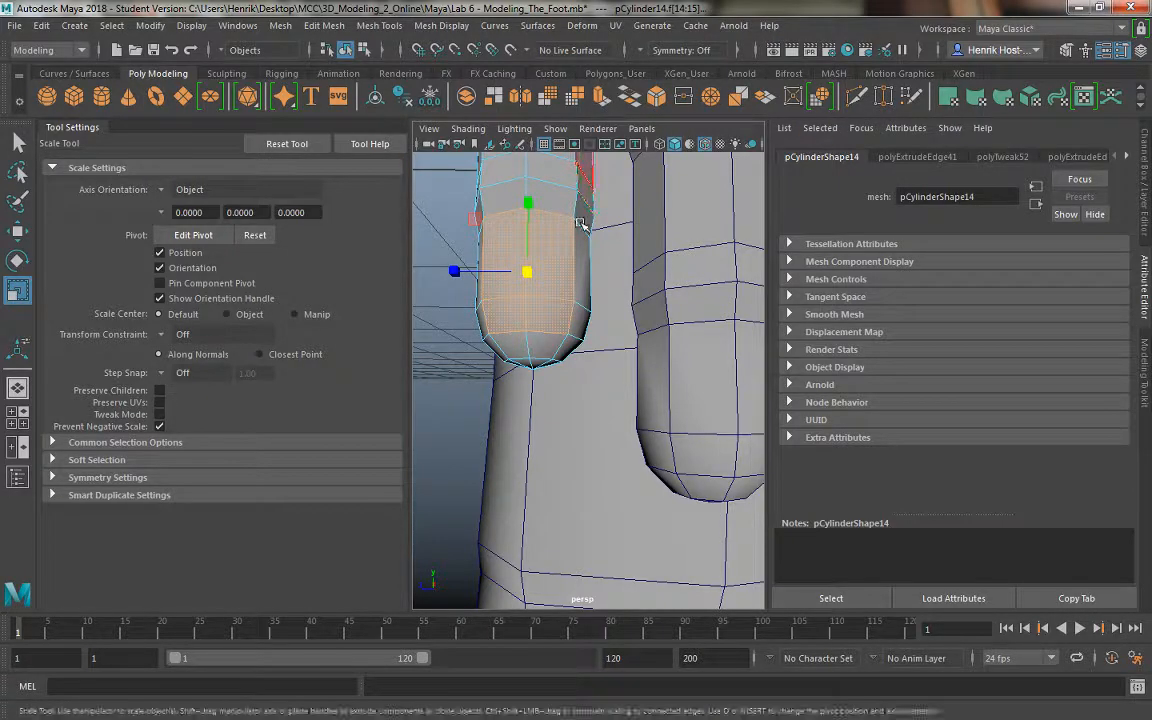
pyautogui.moveTo(530, 276); pyautogui.dragTo(522, 272)
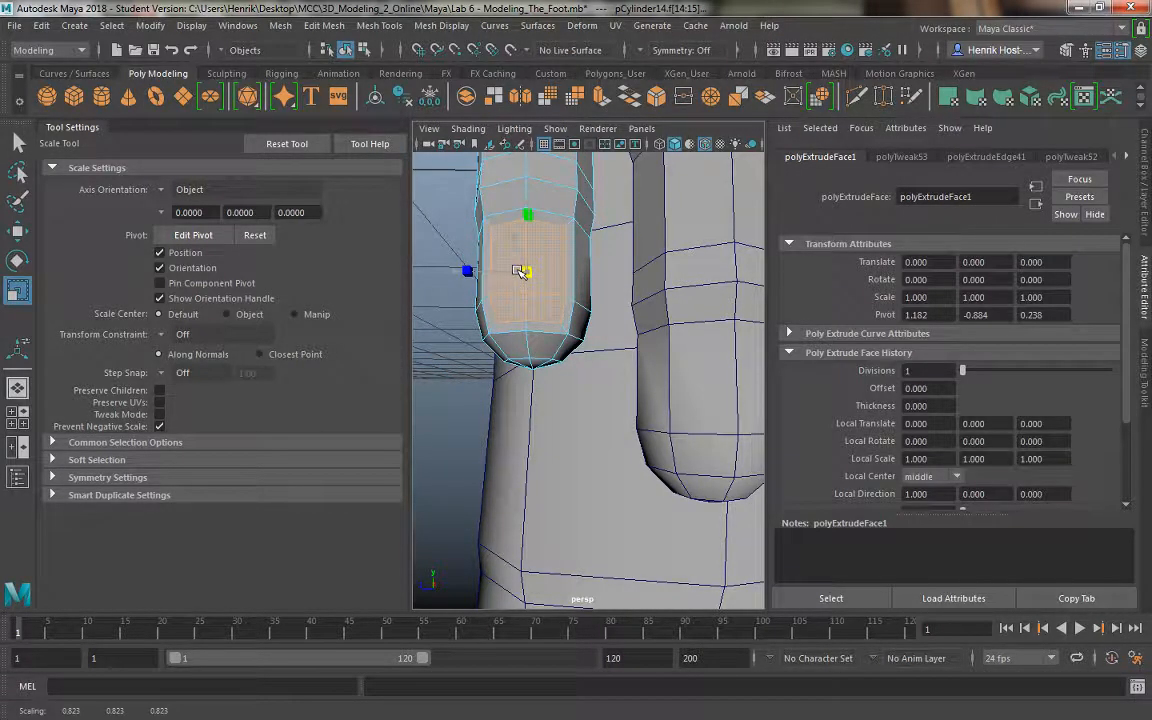
# - Extrude the inset nail faces again and move them outward to raise the nail above the fingertip
pyautogui.hotkey('ctrl', 'e')
pyautogui.press('w')
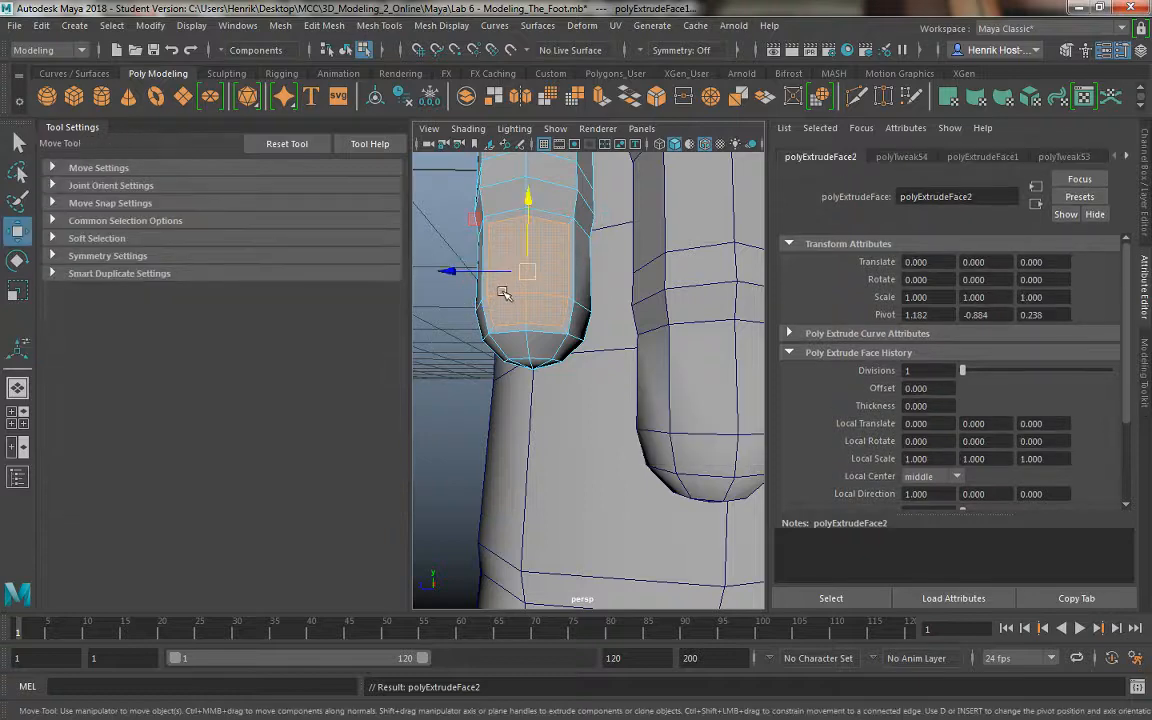
pyautogui.keyDown('alt'); pyautogui.moveTo(512, 283); pyautogui.dragTo(555, 301); pyautogui.keyUp('alt')
pyautogui.keyDown('alt'); pyautogui.moveTo(625, 301); pyautogui.dragTo(573, 311); pyautogui.keyUp('alt')
pyautogui.moveTo(434, 236); pyautogui.dragTo(430, 233)
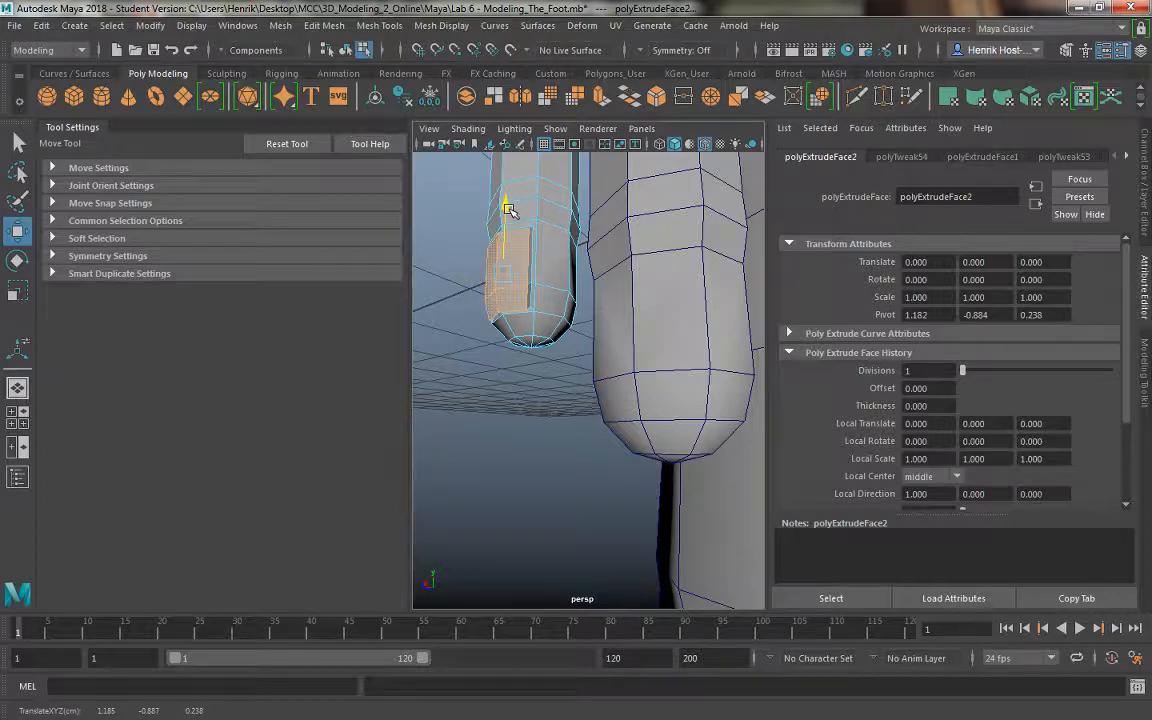
pyautogui.keyDown('alt'); pyautogui.moveTo(507, 233); pyautogui.dragTo(545, 239); pyautogui.keyUp('alt')
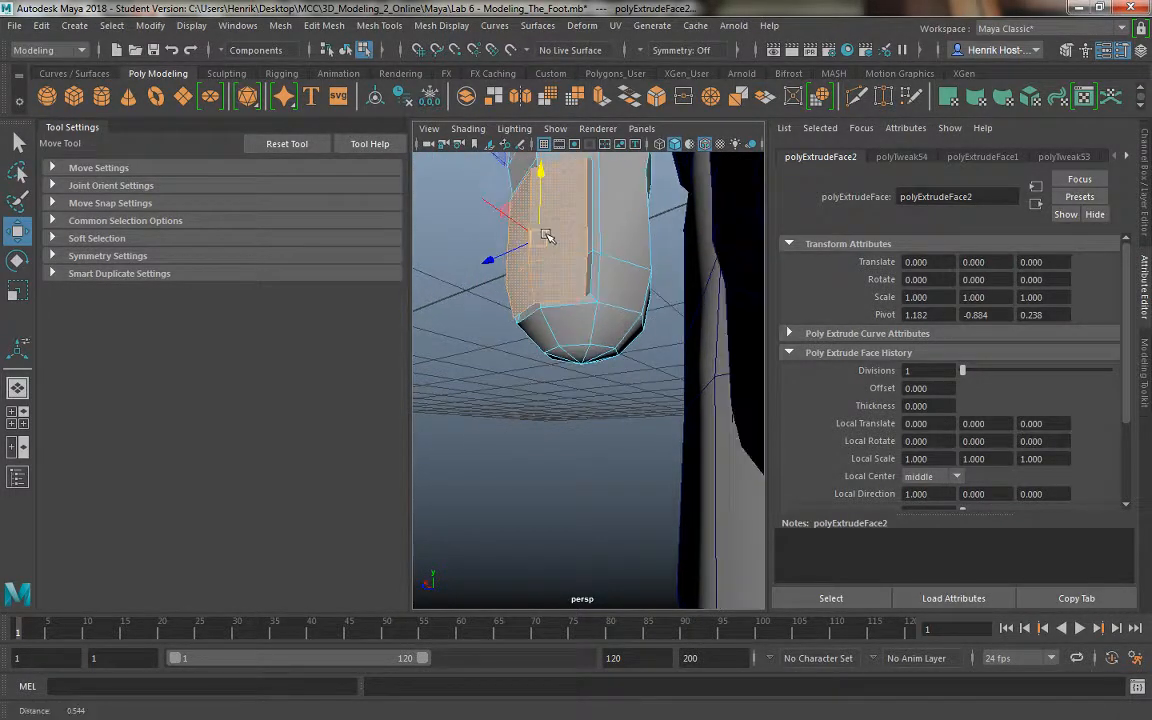
pyautogui.keyDown('alt'); pyautogui.moveTo(517, 281); pyautogui.dragTo(535, 220); pyautogui.keyUp('alt')
# - Select the nail's narrow front faces, pull them down toward the fingertip, extrude them again and scale the new end
pyautogui.click(590, 192)
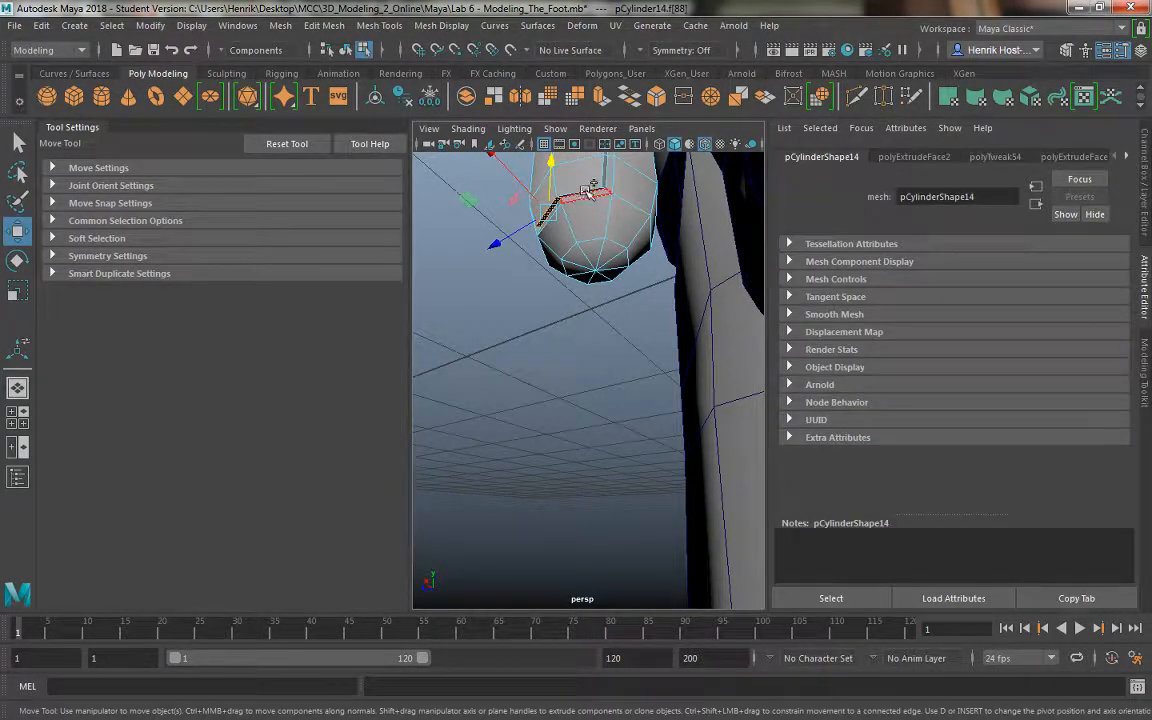
pyautogui.moveTo(567, 160); pyautogui.dragTo(566, 172)
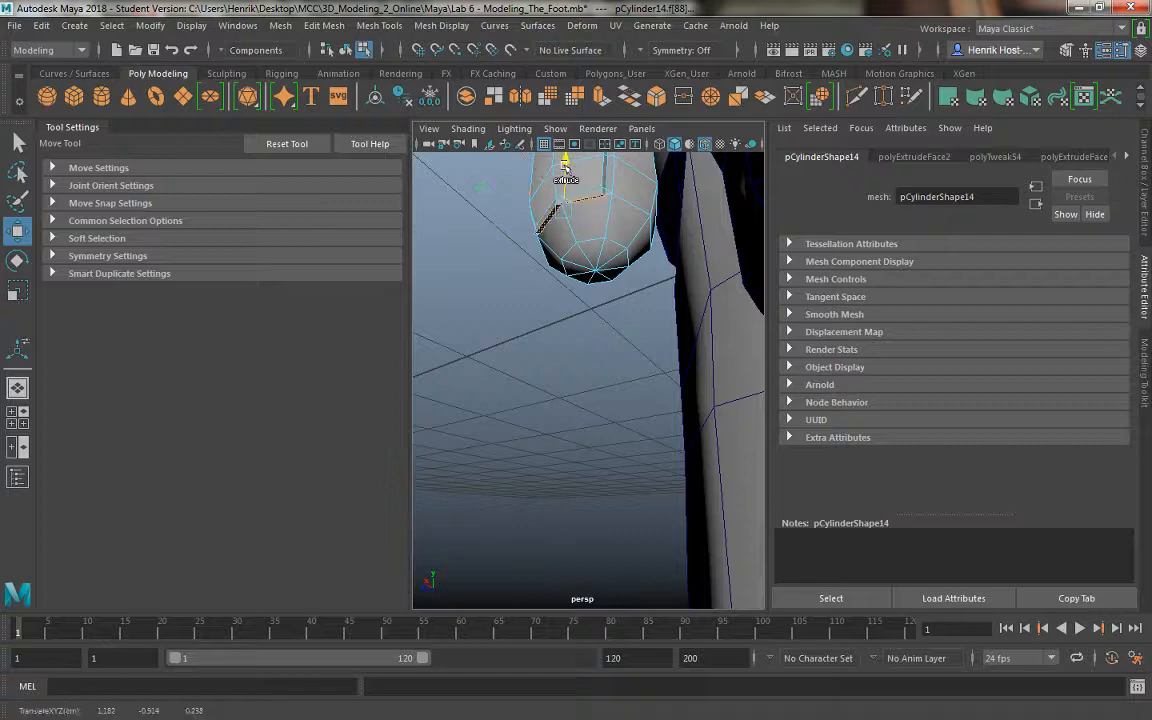
pyautogui.hotkey('ctrl', 'e')
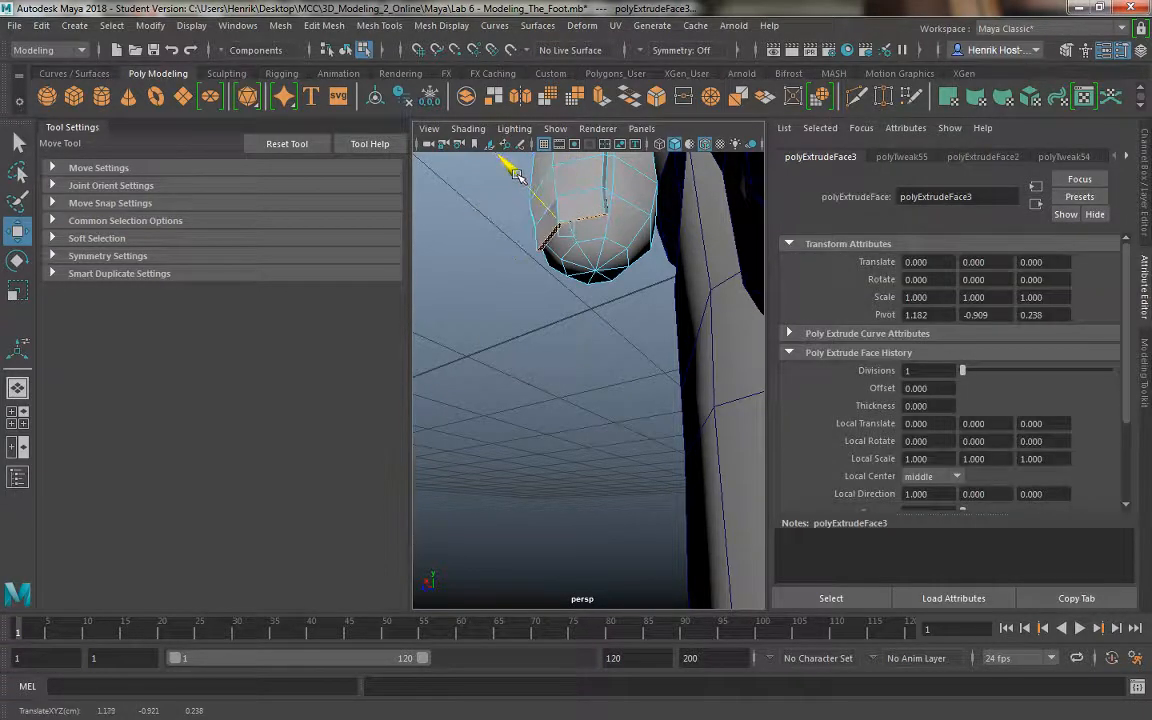
pyautogui.press('r')
pyautogui.moveTo(566, 231); pyautogui.dragTo(507, 302)
# - Check the index finger with its nail in smoothed object mode, and undo the fingernail extrusions and edits
pyautogui.rightClick(586, 226)
pyautogui.click(607, 198)
pyautogui.click(643, 249)
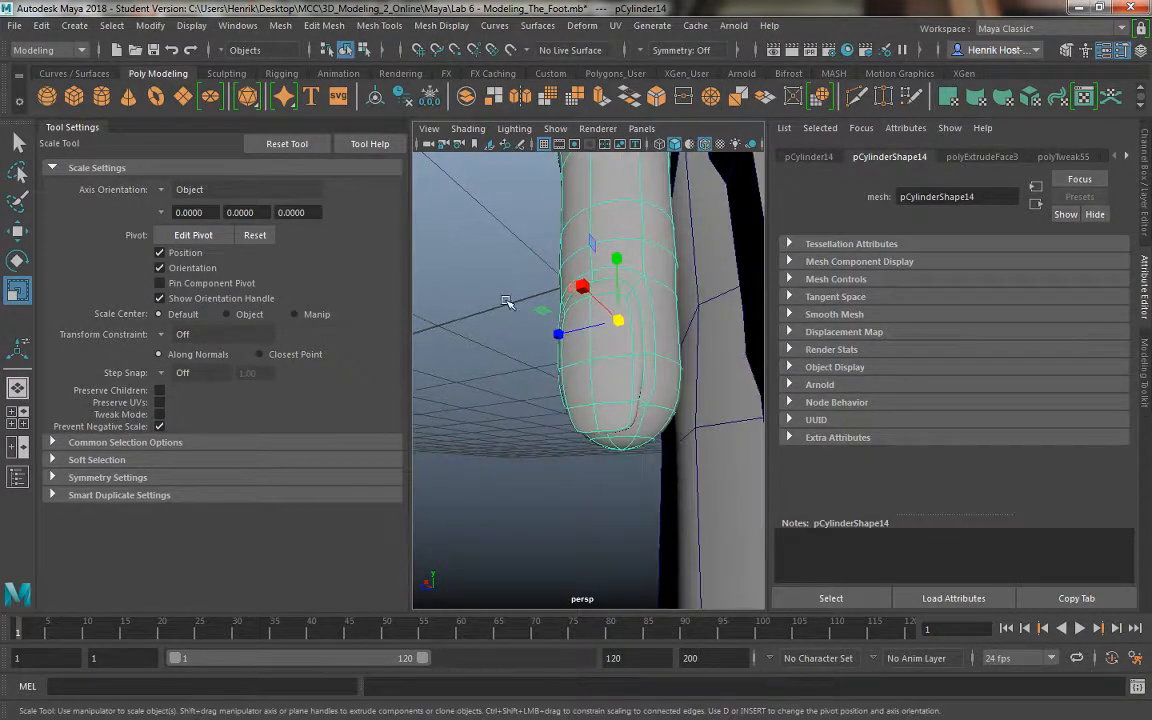
pyautogui.click(507, 302)
pyautogui.click(600, 318)
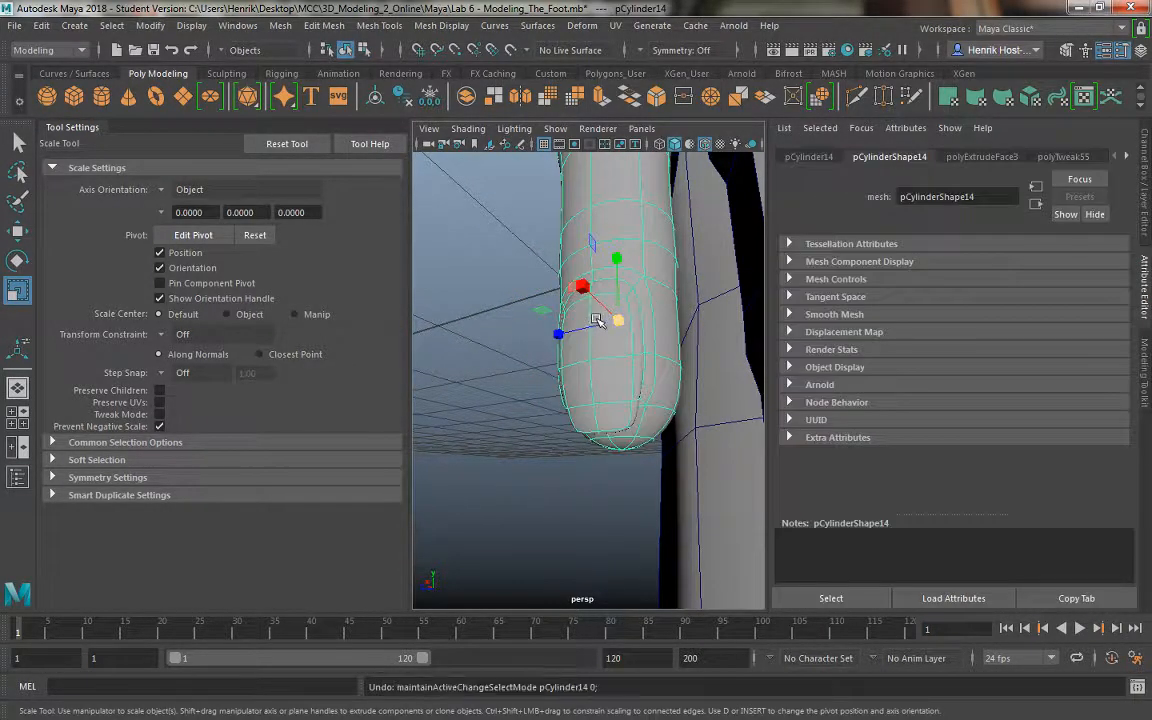
pyautogui.press('F11')
pyautogui.click(612, 316)
pyautogui.hotkey('ctrl', 'z')
pyautogui.hotkey('ctrl', 'z')
pyautogui.hotkey('ctrl', 'z')
pyautogui.hotkey('ctrl', 'z')
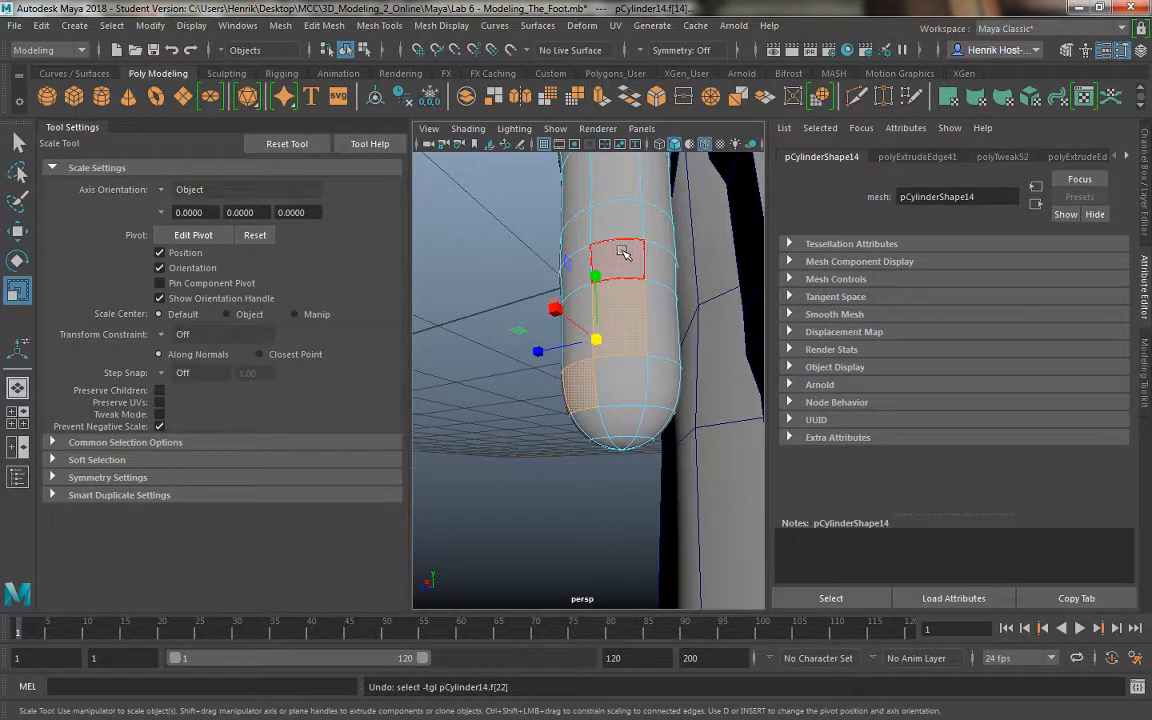
# - Return to object mode and examine how the thumb and four fingers sit beside the leg from several angles
pyautogui.moveTo(622, 252); pyautogui.dragTo(663, 200, button='right')
pyautogui.keyDown('alt'); pyautogui.moveTo(638, 281); pyautogui.dragTo(586, 296, button='right'); pyautogui.keyUp('alt')
pyautogui.keyDown('alt'); pyautogui.moveTo(586, 296); pyautogui.dragTo(606, 346); pyautogui.keyUp('alt')
pyautogui.click(594, 338)
pyautogui.click(581, 258)
pyautogui.keyDown('alt'); pyautogui.moveTo(612, 321); pyautogui.dragTo(586, 290, button='right'); pyautogui.keyUp('alt')
pyautogui.keyDown('alt'); pyautogui.moveTo(580, 288); pyautogui.dragTo(608, 307); pyautogui.keyUp('alt')
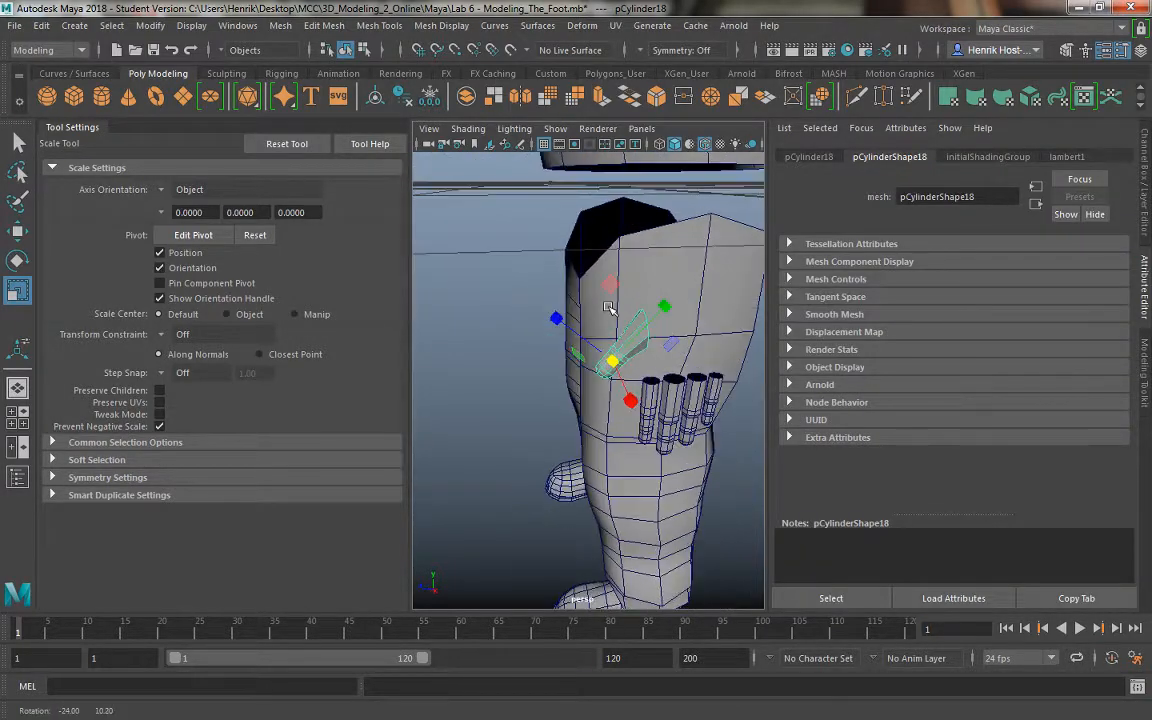
pyautogui.keyDown('alt'); pyautogui.moveTo(608, 307); pyautogui.dragTo(588, 291, button='right'); pyautogui.keyUp('alt')
pyautogui.keyDown('alt'); pyautogui.moveTo(580, 288); pyautogui.dragTo(692, 339); pyautogui.keyUp('alt')
pyautogui.keyDown('alt'); pyautogui.moveTo(652, 305); pyautogui.dragTo(671, 320, button='right'); pyautogui.keyUp('alt')
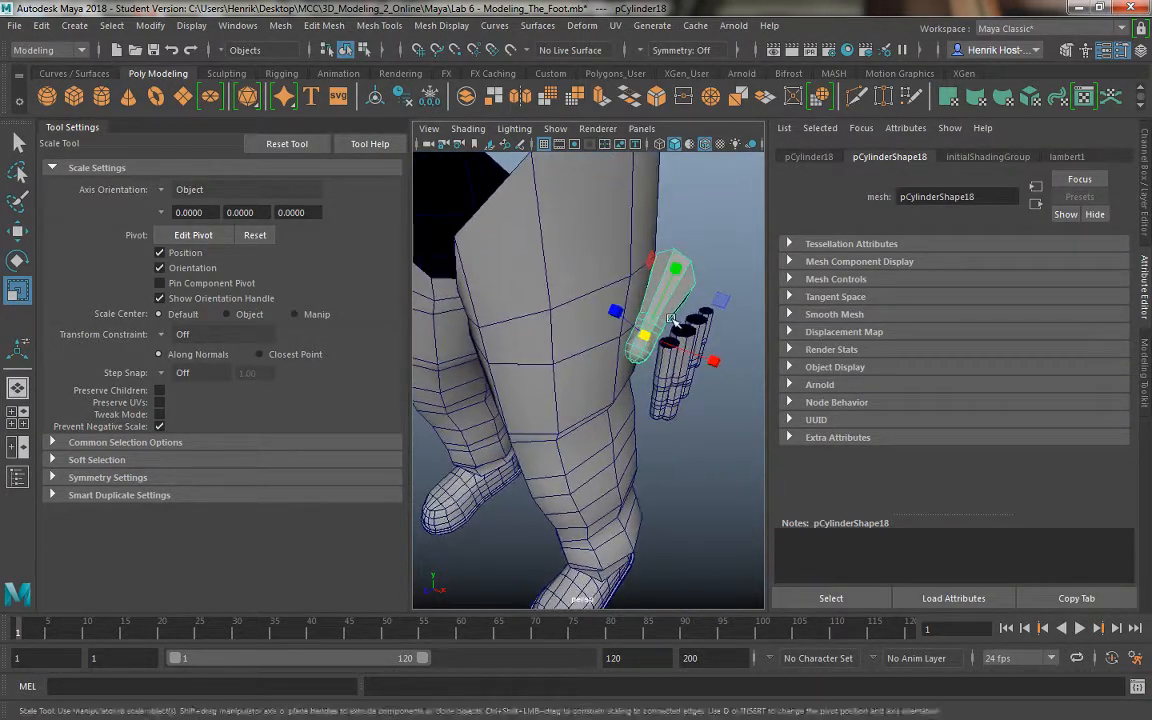
pyautogui.keyDown('alt'); pyautogui.moveTo(671, 320); pyautogui.dragTo(645, 325); pyautogui.keyUp('alt')
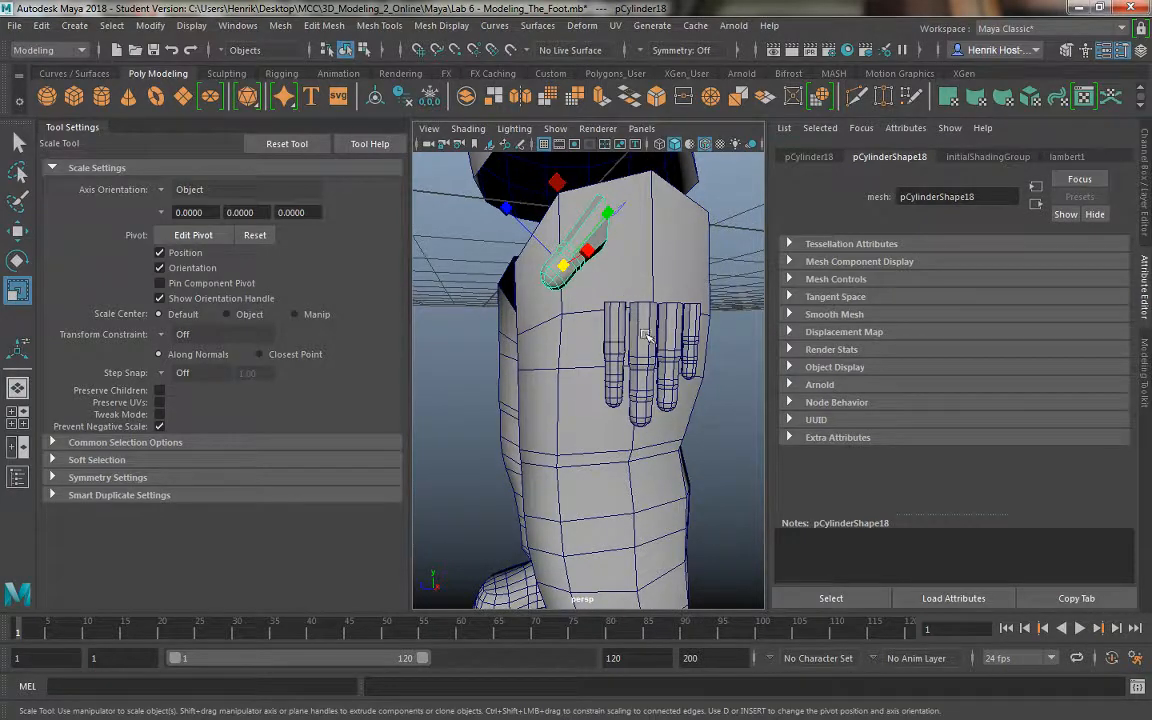
# - Combine the index, middle, ring and little finger meshes into one object, leaving the thumb separate
pyautogui.click(621, 336)
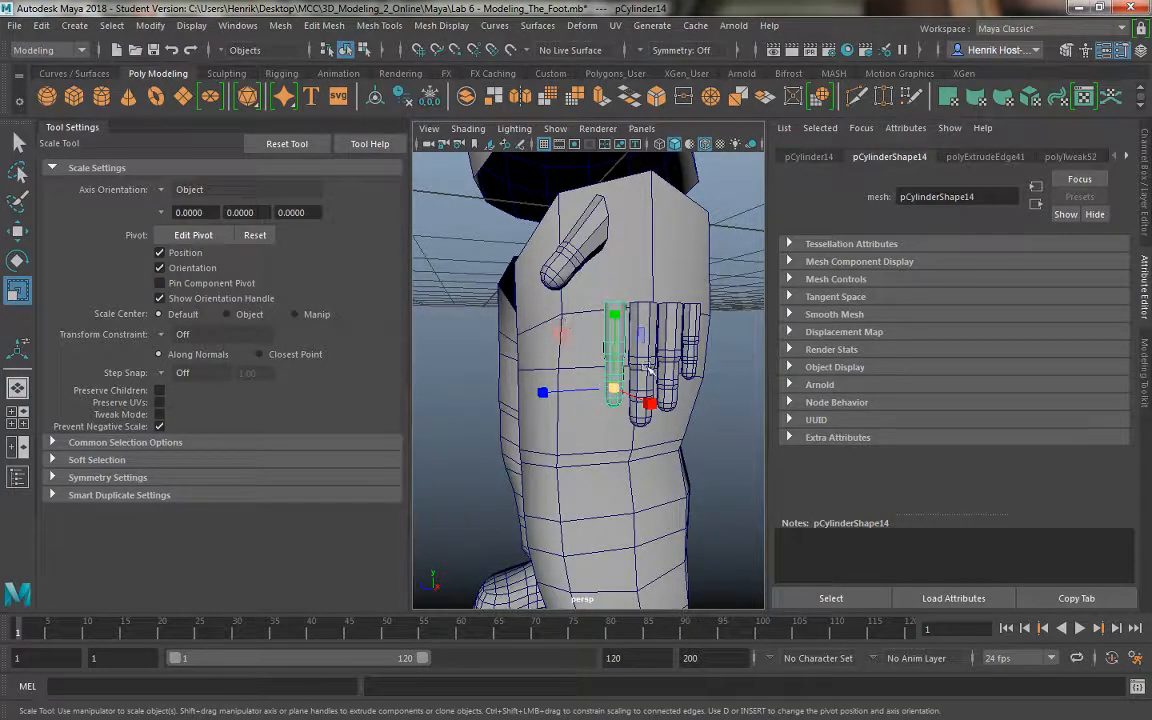
pyautogui.keyDown('alt'); pyautogui.moveTo(621, 314); pyautogui.dragTo(599, 293); pyautogui.keyUp('alt')
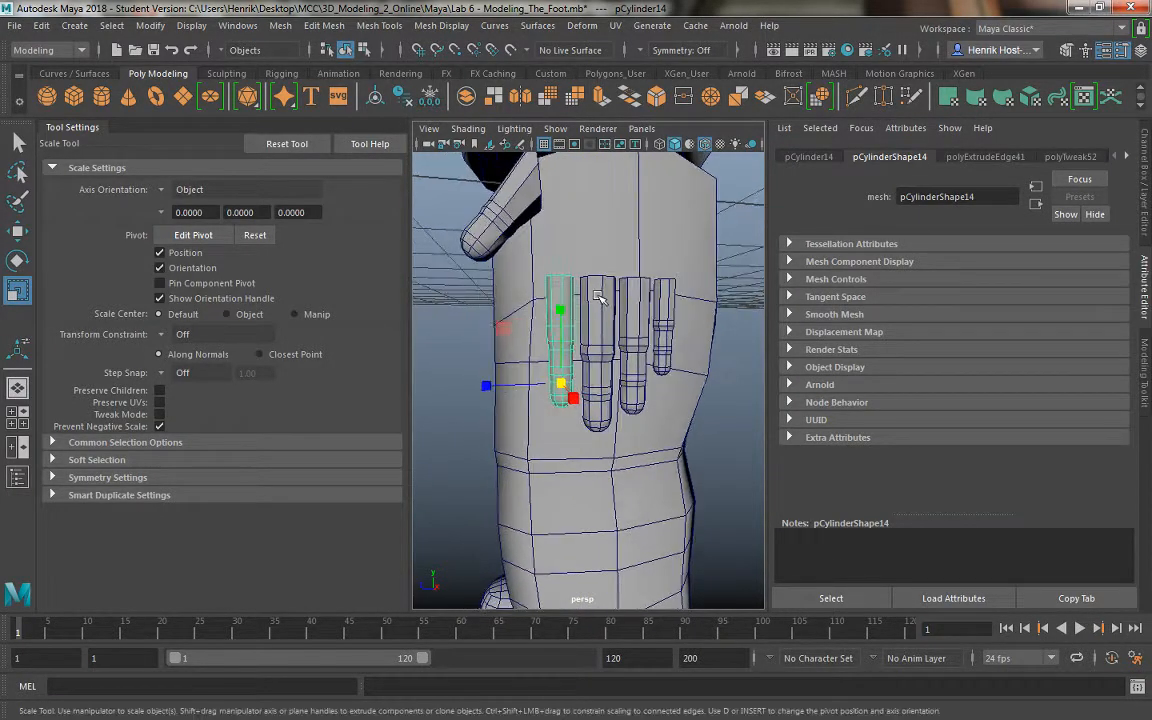
pyautogui.keyDown('shift'); pyautogui.click(598, 292); pyautogui.keyUp('shift')
pyautogui.keyDown('shift'); pyautogui.click(633, 290); pyautogui.keyUp('shift')
pyautogui.keyDown('shift'); pyautogui.click(663, 300); pyautogui.keyUp('shift')
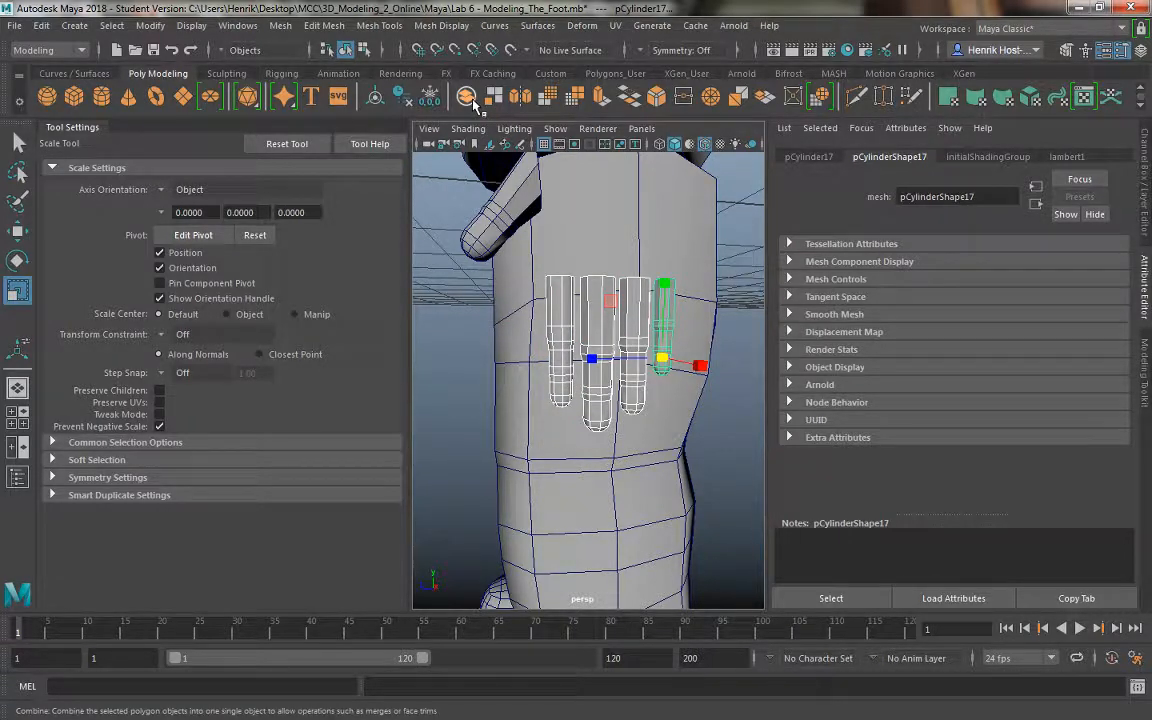
pyautogui.click(280, 25)
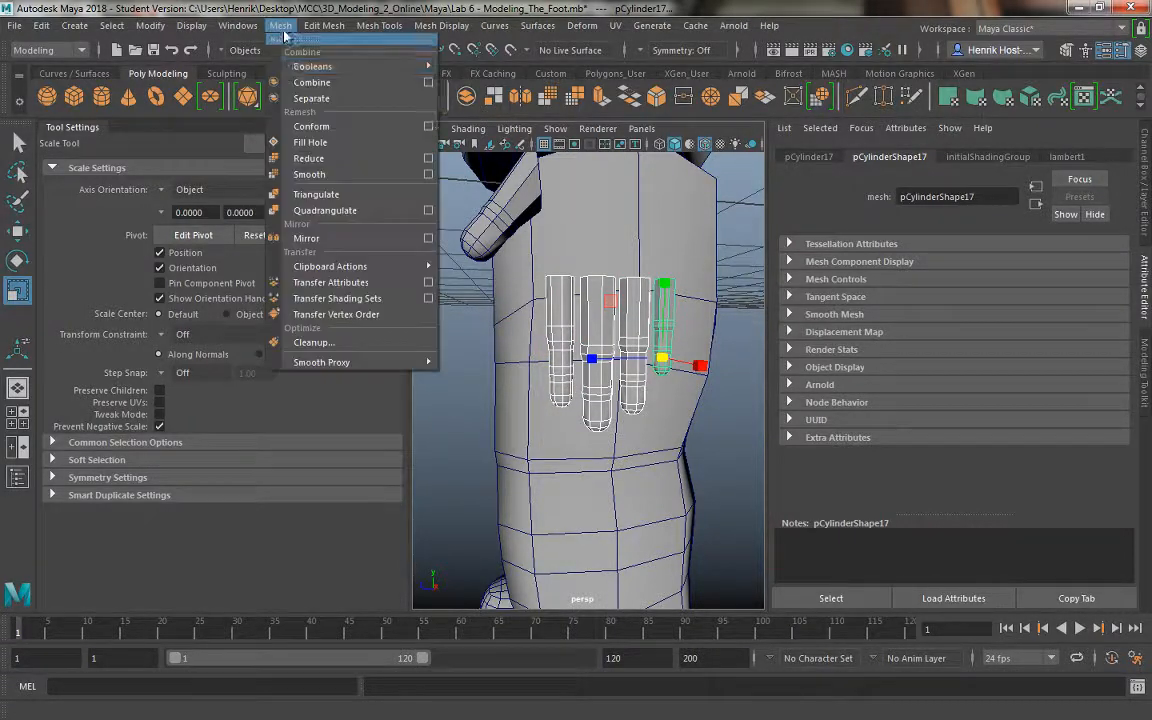
pyautogui.click(305, 84)
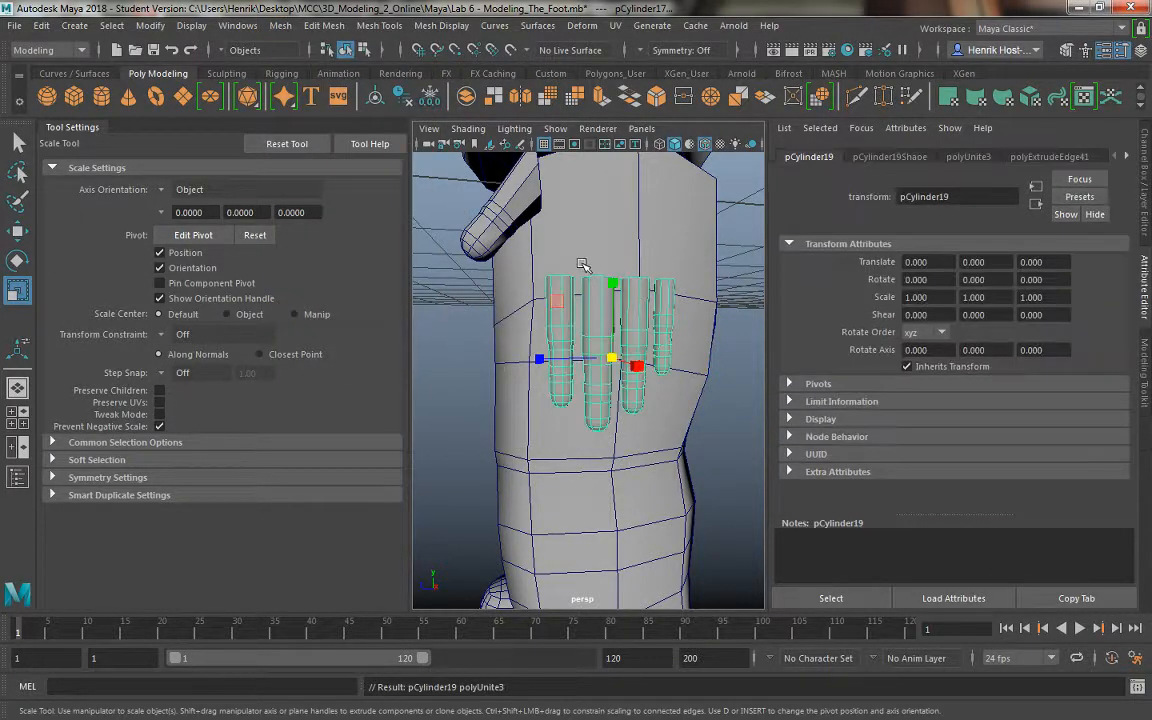
# - Put the combined fingers into edge selection, and swap the tool settings for the channel box to widen the view
pyautogui.keyDown('alt'); pyautogui.moveTo(583, 265); pyautogui.dragTo(602, 302, button='right'); pyautogui.keyUp('alt')
pyautogui.moveTo(544, 240); pyautogui.dragTo(544, 200, button='right')
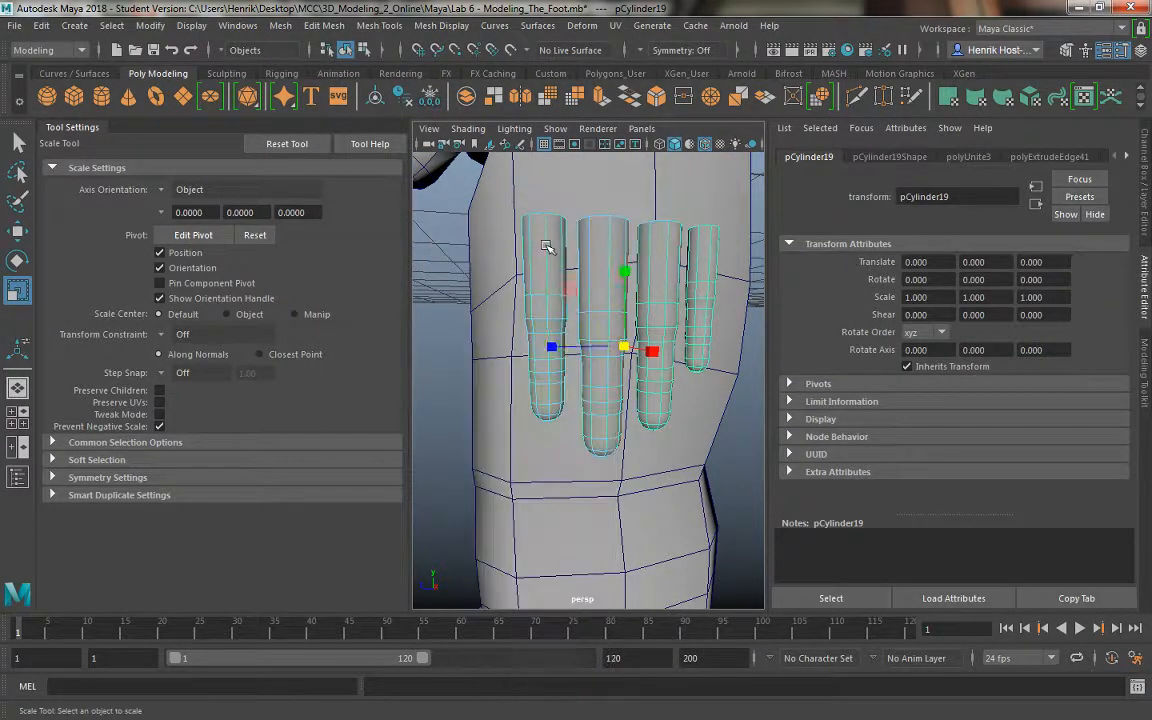
pyautogui.keyDown('alt'); pyautogui.moveTo(546, 246); pyautogui.dragTo(548, 262); pyautogui.keyUp('alt')
pyautogui.press('1')
pyautogui.keyDown('alt'); pyautogui.moveTo(545, 248); pyautogui.dragTo(548, 281, button='right'); pyautogui.keyUp('alt')
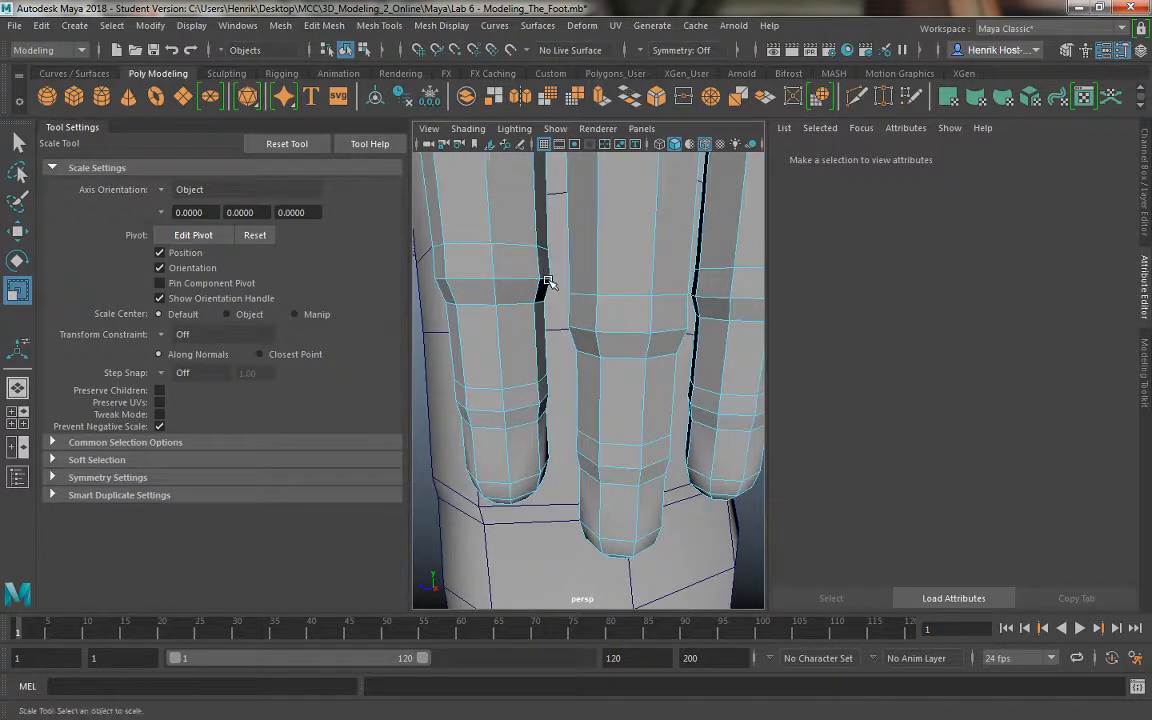
pyautogui.keyDown('alt'); pyautogui.moveTo(548, 281); pyautogui.dragTo(559, 289); pyautogui.keyUp('alt')
pyautogui.click(1143, 172)
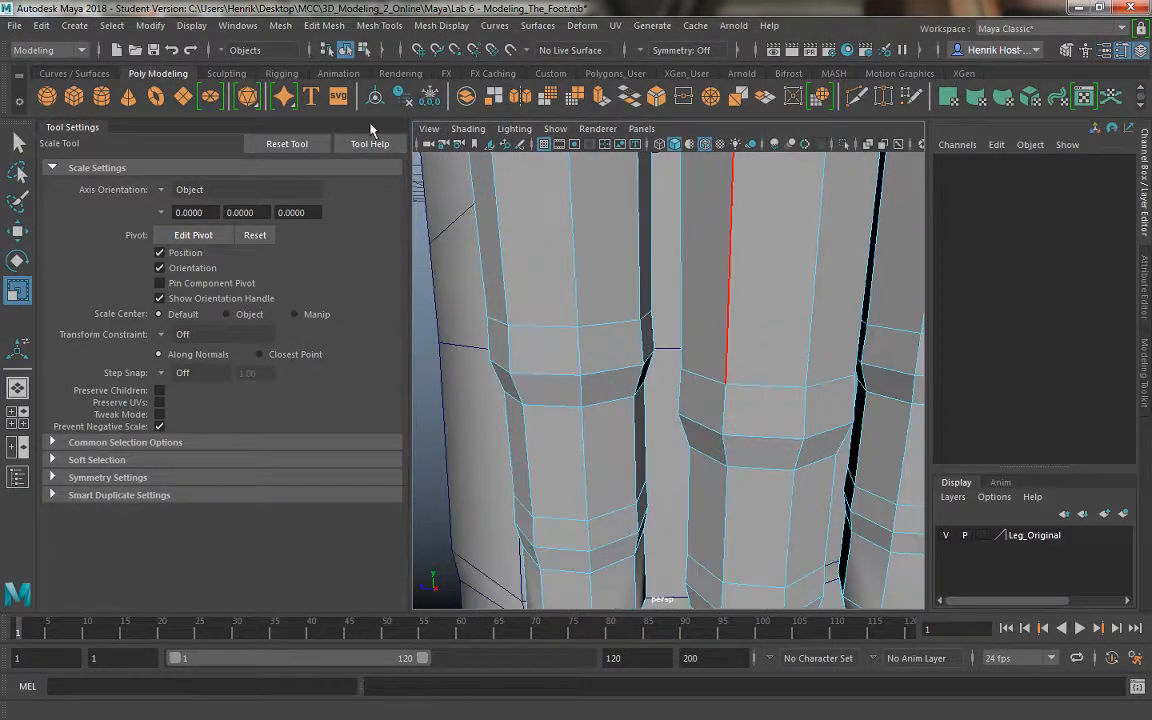
pyautogui.click(99, 130)
pyautogui.click(99, 130)
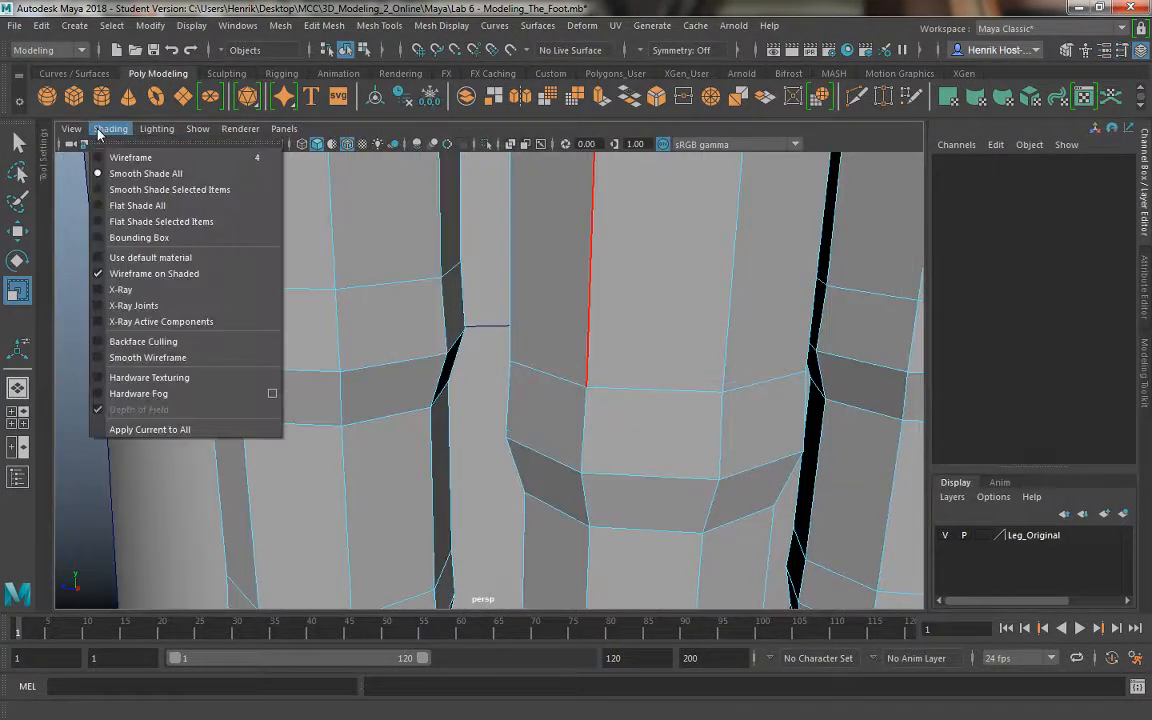
pyautogui.click(100, 132)
# - Bridge the facing edges at the open bases of the index and middle fingers
pyautogui.keyDown('alt'); pyautogui.moveTo(386, 260); pyautogui.dragTo(381, 255); pyautogui.keyUp('alt')
pyautogui.keyDown('alt'); pyautogui.moveTo(381, 255); pyautogui.dragTo(306, 162, button='right'); pyautogui.keyUp('alt')
pyautogui.keyDown('alt'); pyautogui.moveTo(470, 284); pyautogui.dragTo(470, 287, button='middle'); pyautogui.keyUp('alt')
pyautogui.keyDown('alt'); pyautogui.moveTo(470, 287); pyautogui.dragTo(489, 363); pyautogui.keyUp('alt')
pyautogui.click(360, 348)
pyautogui.keyDown('alt'); pyautogui.moveTo(489, 363); pyautogui.dragTo(518, 418, button='right'); pyautogui.keyUp('alt')
pyautogui.keyDown('shift'); pyautogui.click(497, 381); pyautogui.keyUp('shift')
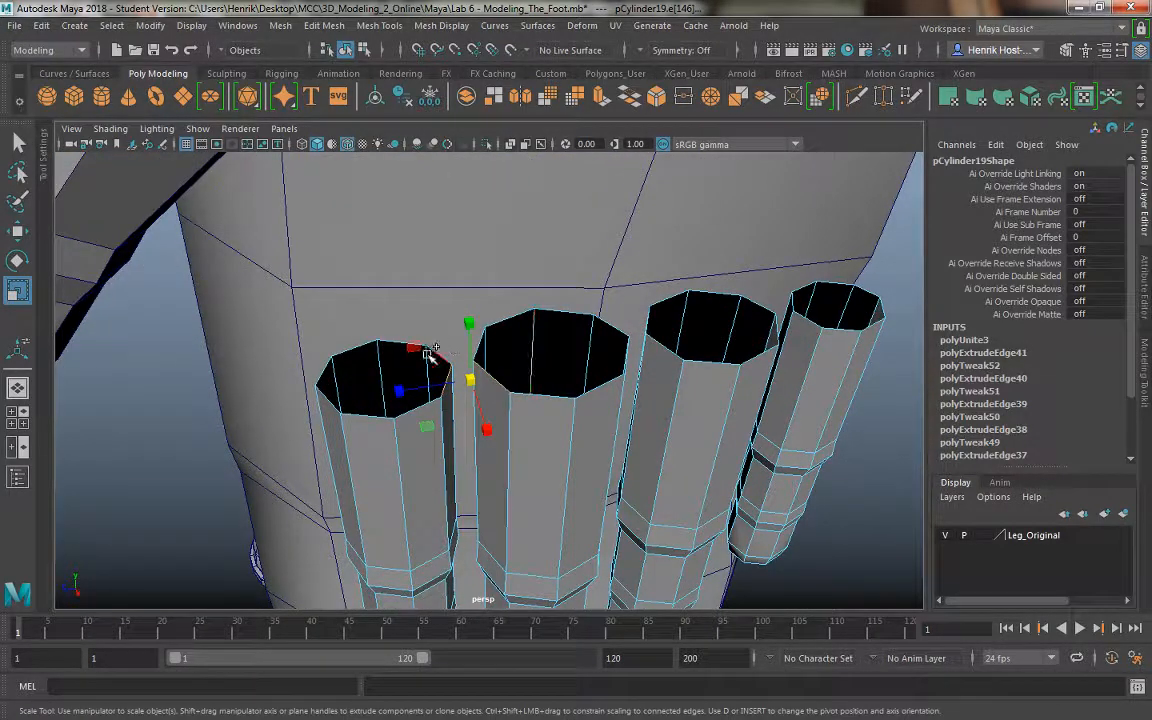
pyautogui.keyDown('alt'); pyautogui.moveTo(475, 345); pyautogui.dragTo(382, 314); pyautogui.keyUp('alt')
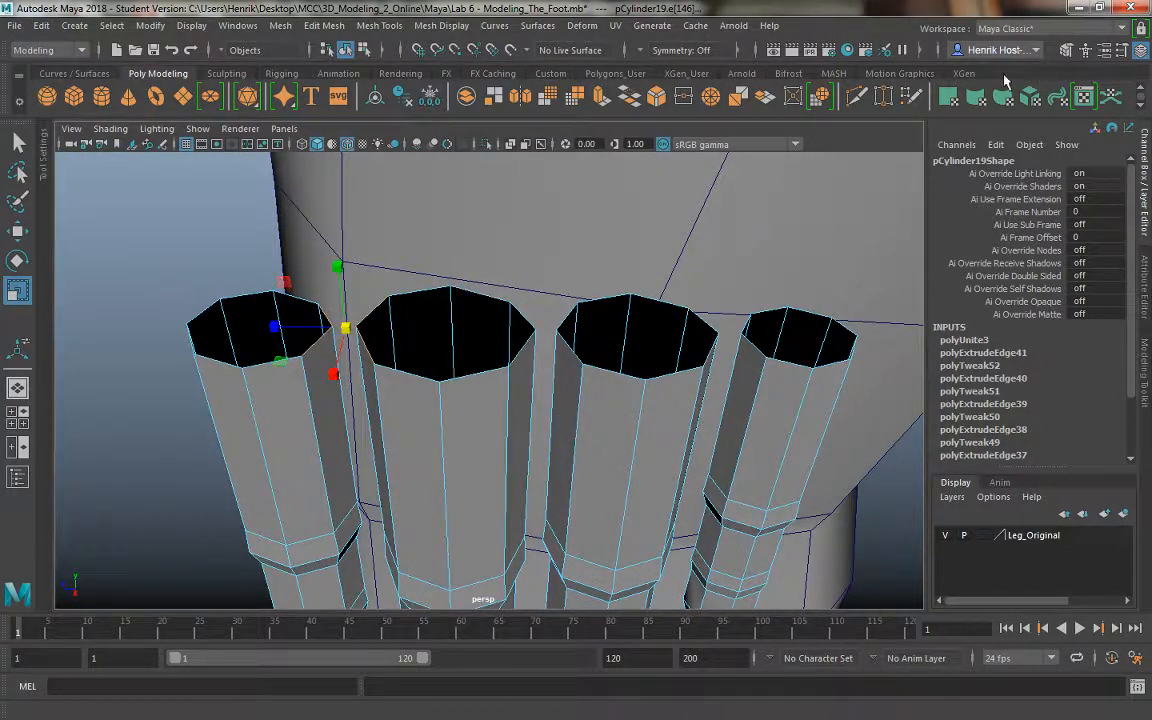
pyautogui.click(636, 104)
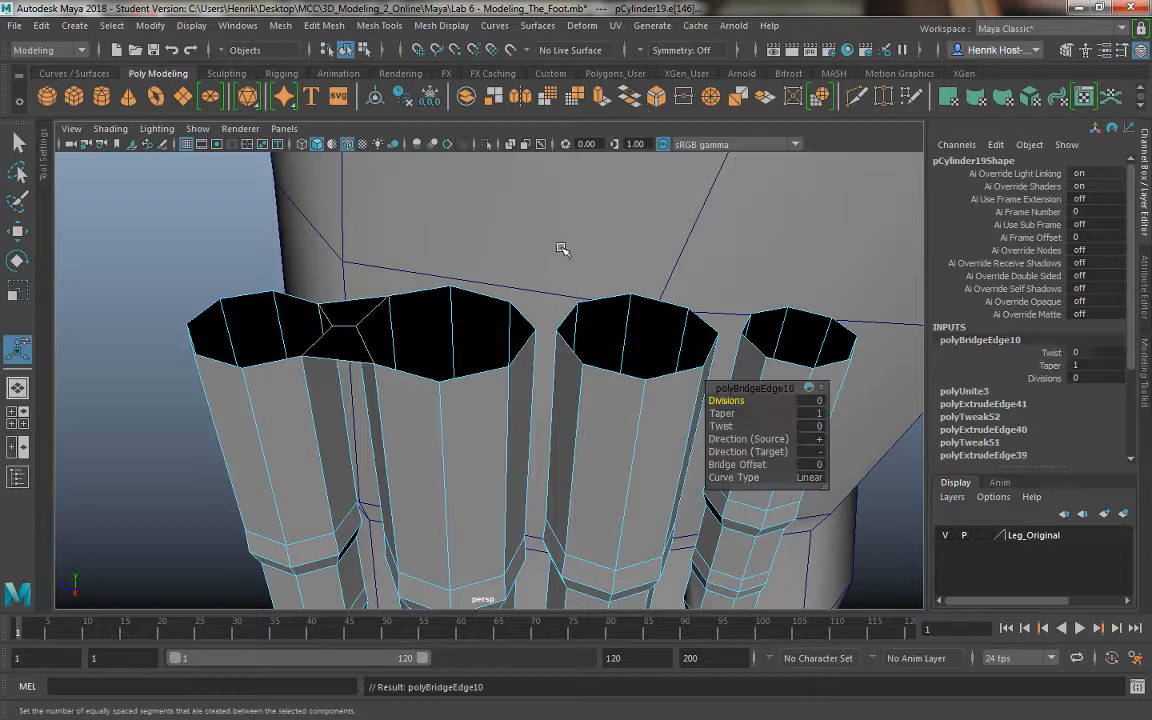
# - Bridge the facing base edges between the middle and ring fingers and between the ring and little fingers
pyautogui.click(568, 315)
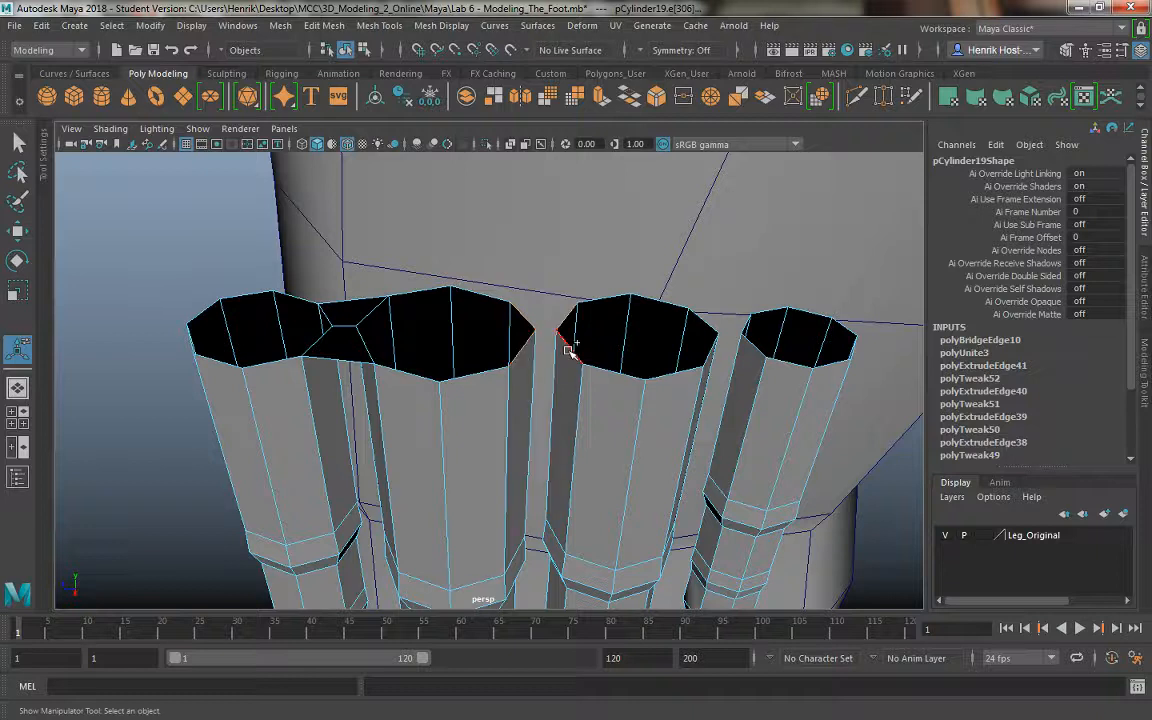
pyautogui.click(630, 98)
pyautogui.click(700, 322)
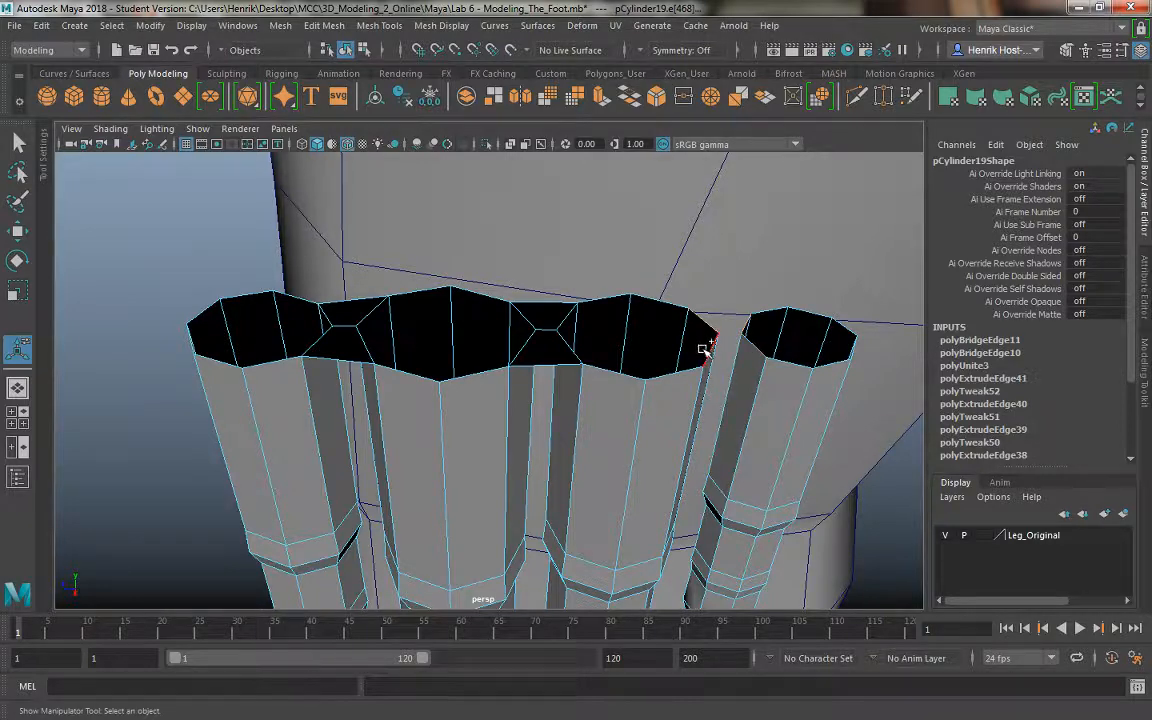
pyautogui.keyDown('shift'); pyautogui.click(750, 347); pyautogui.keyUp('shift')
pyautogui.click(632, 98)
# - Return to object selection and combine the thumb with the bridged fingers into one mesh
pyautogui.keyDown('alt'); pyautogui.moveTo(652, 355); pyautogui.dragTo(545, 329, button='right'); pyautogui.keyUp('alt')
pyautogui.keyDown('alt'); pyautogui.moveTo(384, 345); pyautogui.dragTo(432, 283); pyautogui.keyUp('alt')
pyautogui.keyDown('alt'); pyautogui.moveTo(432, 283); pyautogui.dragTo(432, 343, button='middle'); pyautogui.keyUp('alt')
pyautogui.keyDown('alt'); pyautogui.moveTo(384, 311); pyautogui.dragTo(610, 403); pyautogui.keyUp('alt')
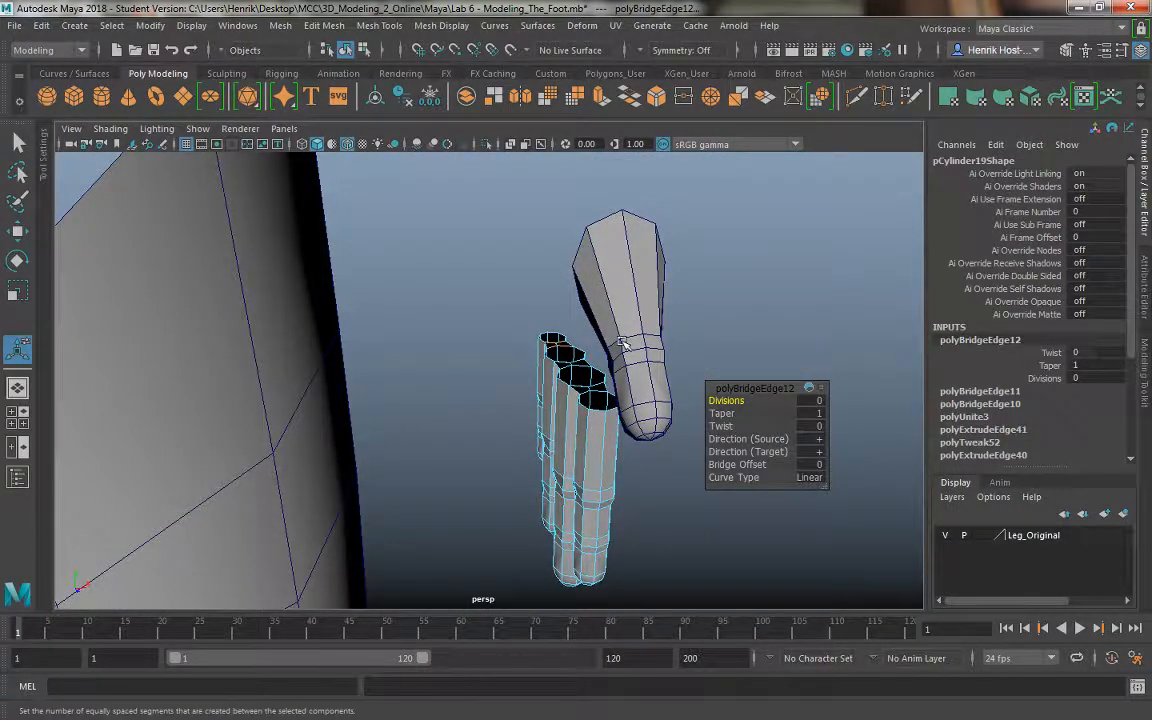
pyautogui.keyDown('alt'); pyautogui.moveTo(622, 342); pyautogui.dragTo(514, 245); pyautogui.keyUp('alt')
pyautogui.moveTo(514, 245); pyautogui.dragTo(594, 219, button='right')
pyautogui.click(544, 278)
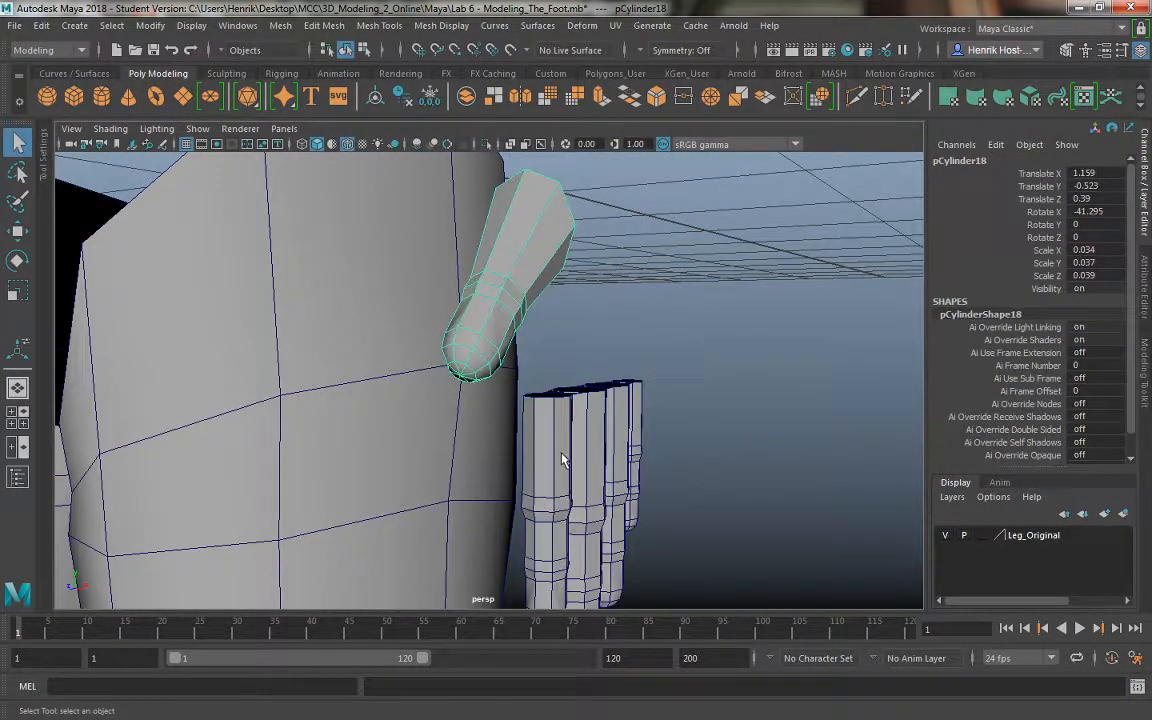
pyautogui.keyDown('shift'); pyautogui.click(562, 460); pyautogui.keyUp('shift')
pyautogui.click(601, 100)
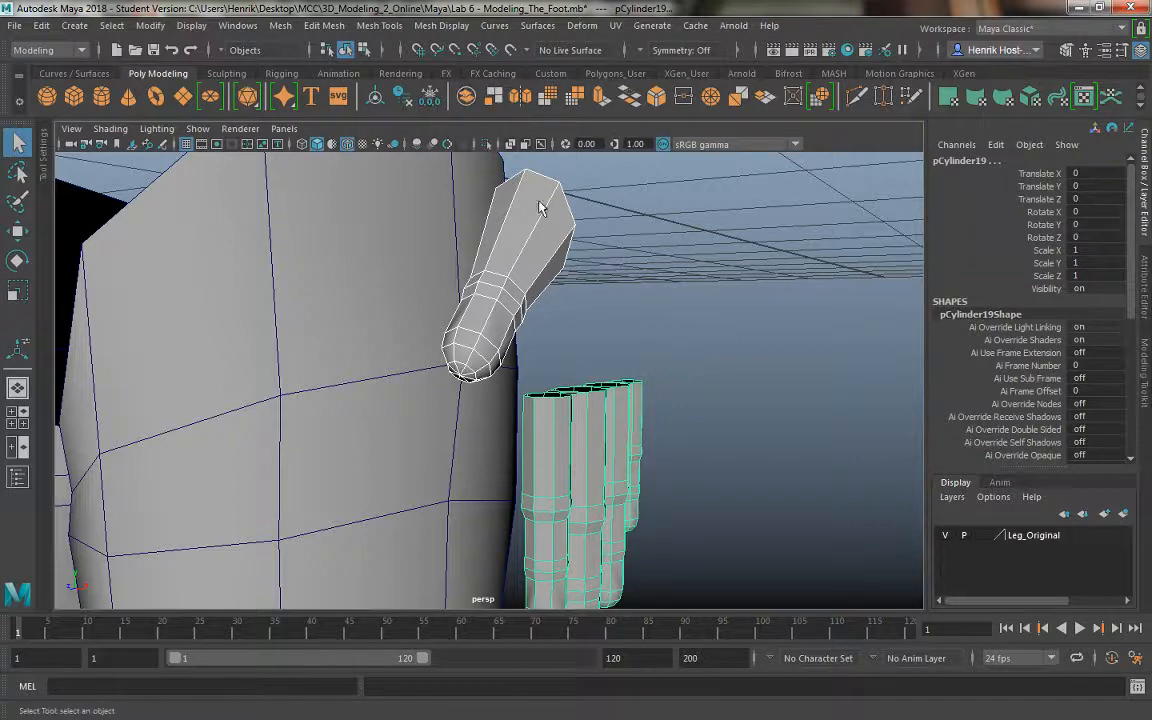
# - Bridge the thumb's lower base edges to the index finger's facing base edges with 1 division
pyautogui.moveTo(533, 243); pyautogui.dragTo(553, 178, button='right')
pyautogui.keyDown('alt'); pyautogui.moveTo(512, 283); pyautogui.dragTo(484, 250); pyautogui.keyUp('alt')
pyautogui.doubleClick(401, 238)
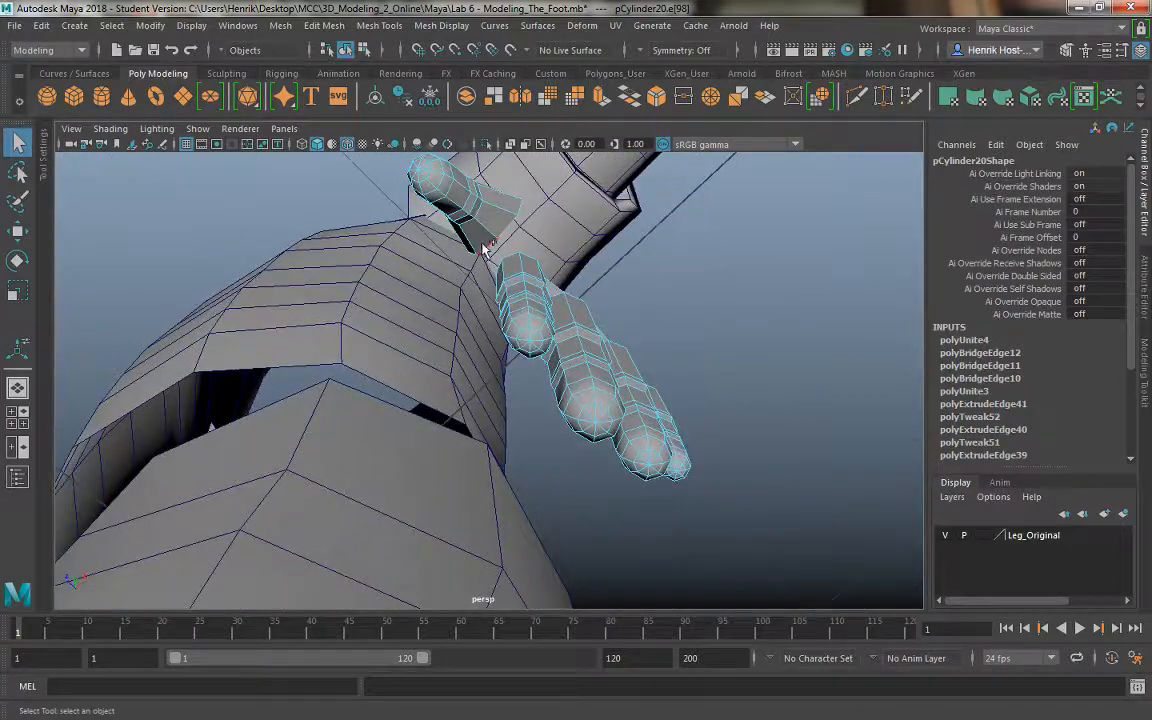
pyautogui.keyDown('alt'); pyautogui.moveTo(485, 299); pyautogui.dragTo(445, 238); pyautogui.keyUp('alt')
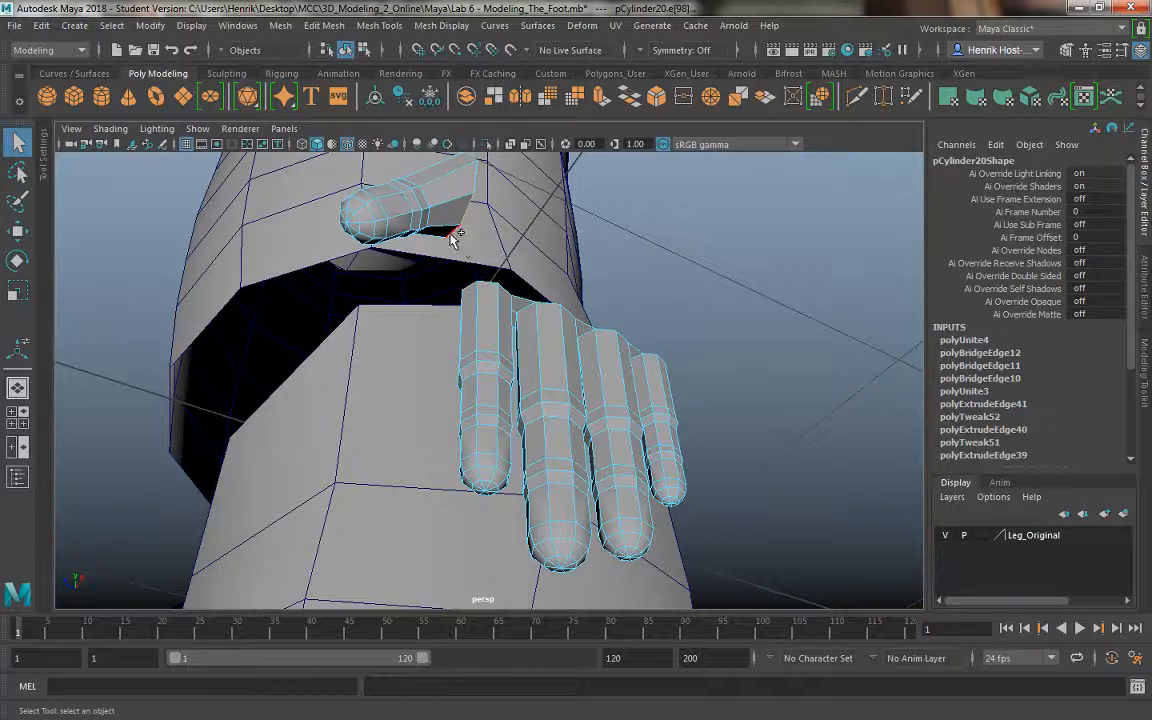
pyautogui.keyDown('alt'); pyautogui.moveTo(452, 237); pyautogui.dragTo(568, 348); pyautogui.keyUp('alt')
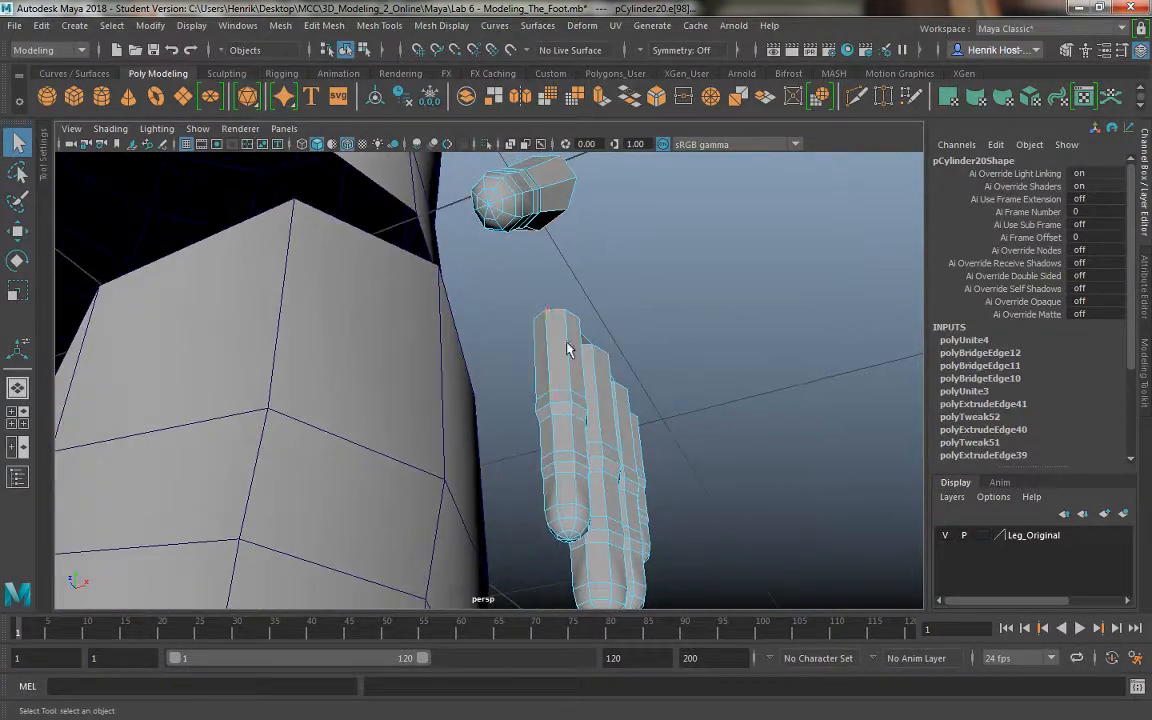
pyautogui.click(629, 96)
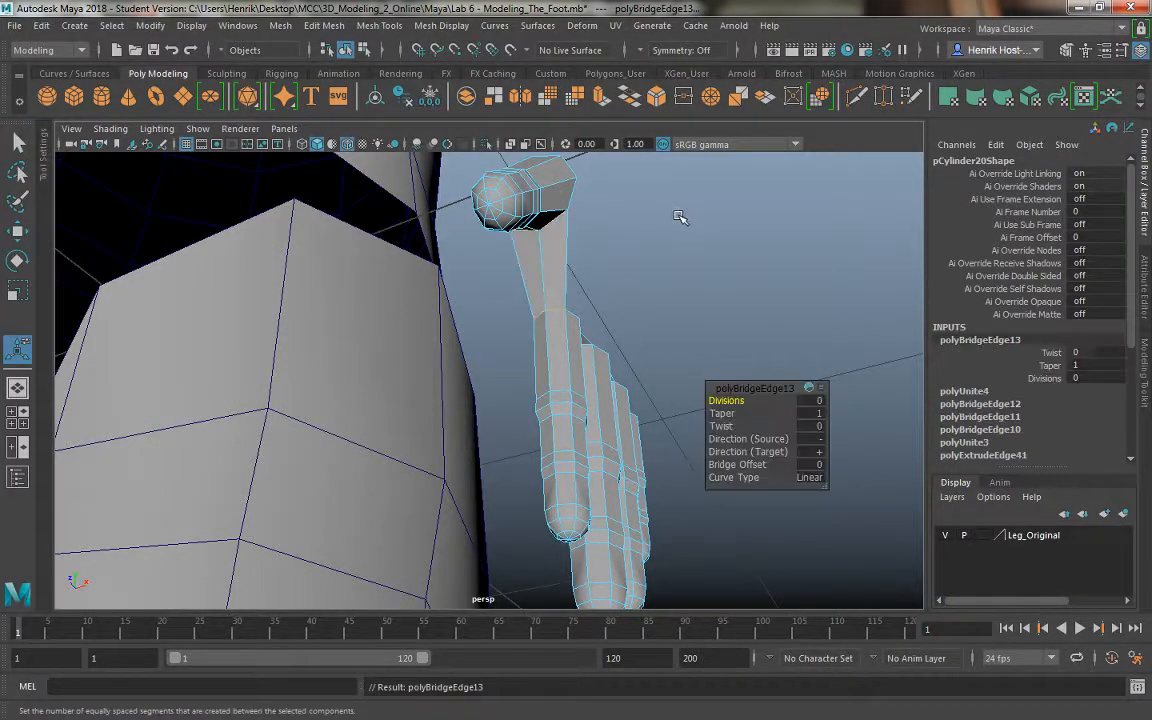
pyautogui.click(806, 401)
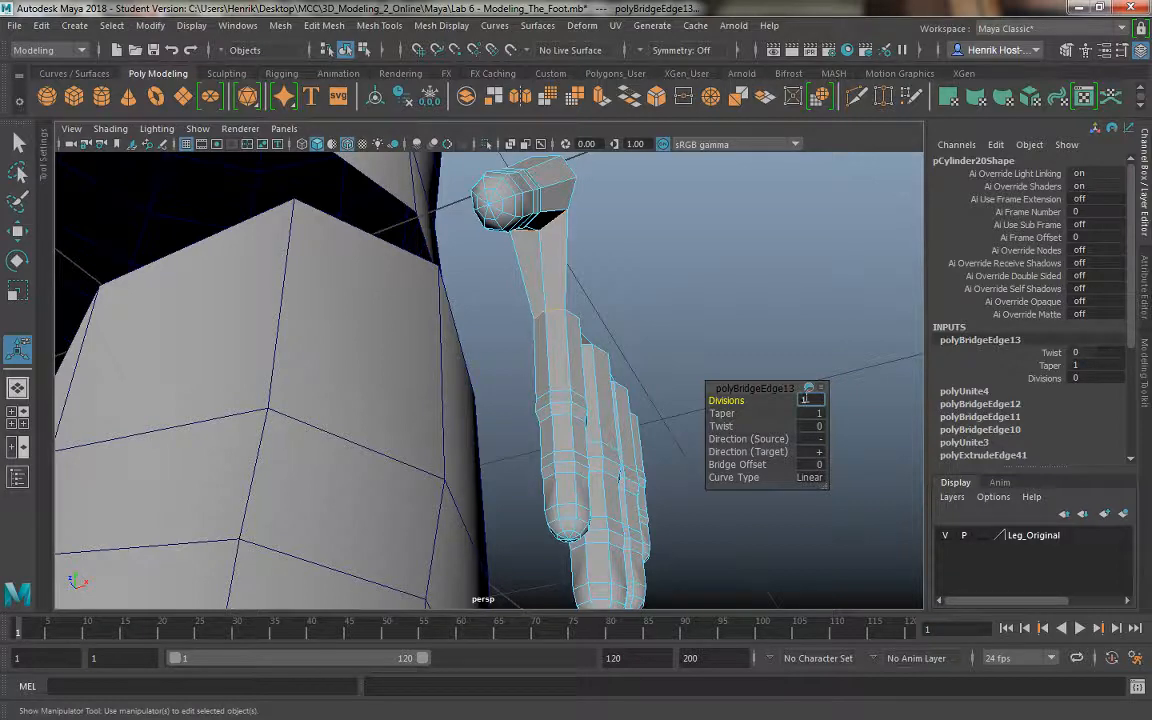
# - Select the open border edges around the four finger bases and extrude them upward to start the palm
pyautogui.keyDown('alt'); pyautogui.moveTo(549, 272); pyautogui.dragTo(491, 221); pyautogui.keyUp('alt')
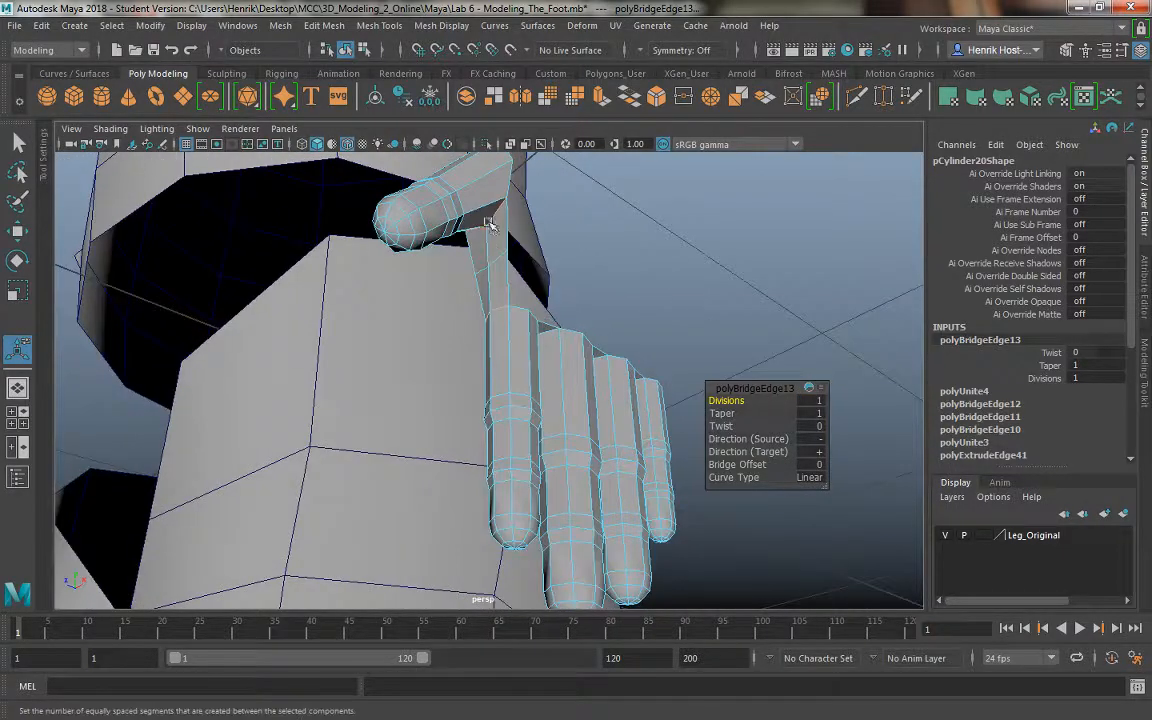
pyautogui.moveTo(489, 221); pyautogui.dragTo(504, 214, button='right')
pyautogui.keyDown('alt'); pyautogui.moveTo(497, 329); pyautogui.dragTo(507, 465); pyautogui.keyUp('alt')
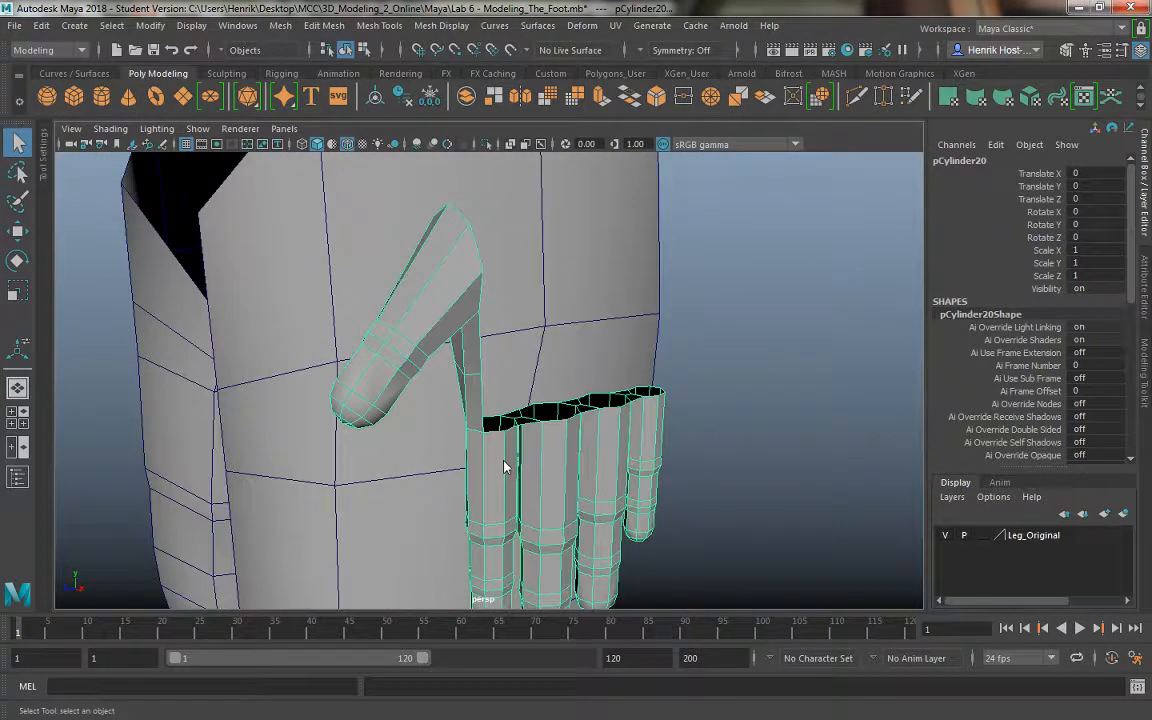
pyautogui.moveTo(503, 242); pyautogui.dragTo(517, 194, button='right')
pyautogui.keyDown('alt'); pyautogui.moveTo(517, 194); pyautogui.dragTo(474, 480); pyautogui.keyUp('alt')
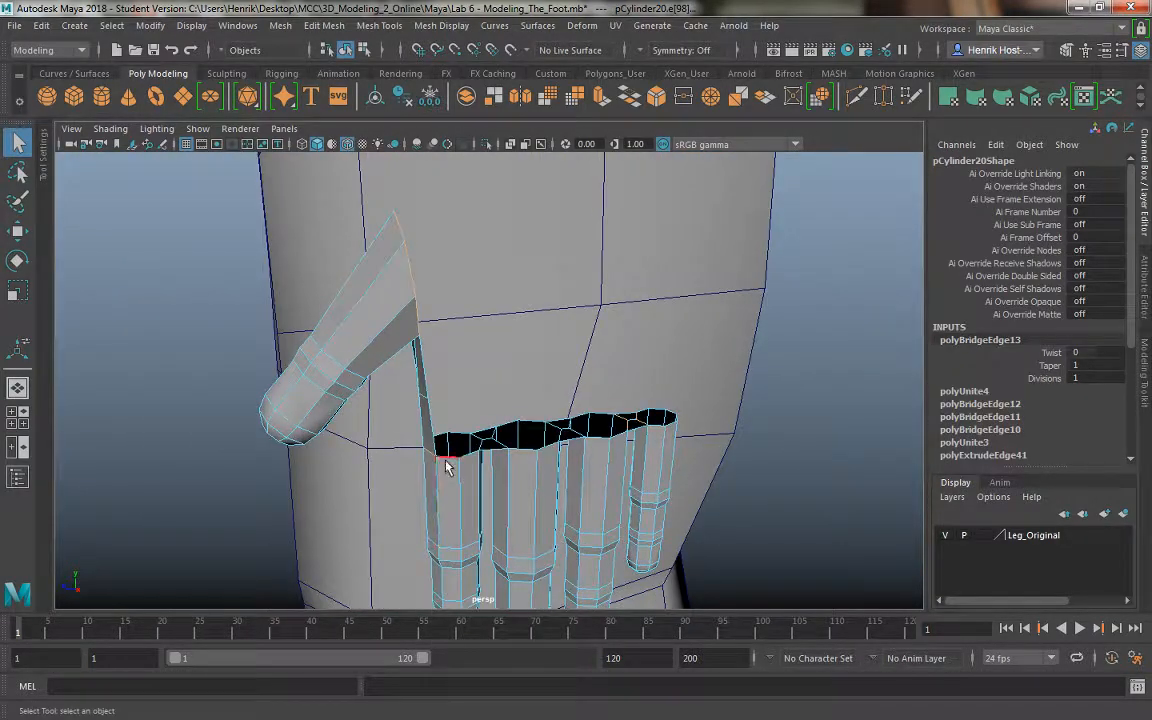
pyautogui.click(608, 455)
pyautogui.keyDown('alt'); pyautogui.moveTo(640, 478); pyautogui.dragTo(614, 515); pyautogui.keyUp('alt')
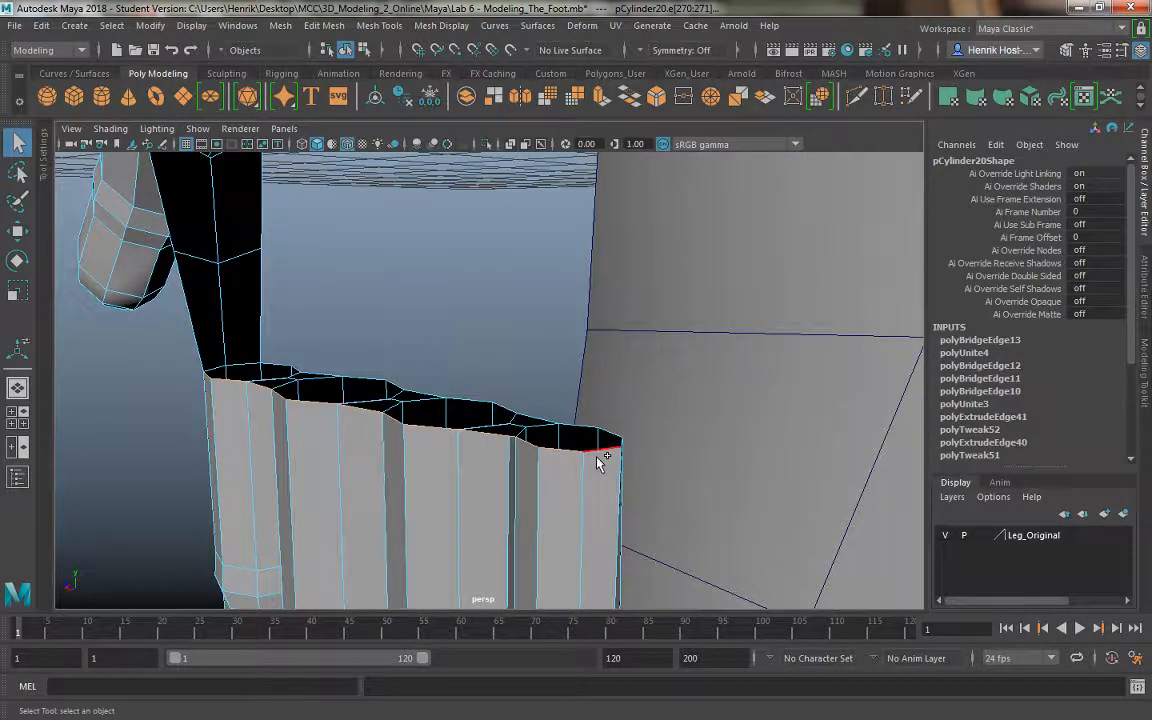
pyautogui.keyDown('alt'); pyautogui.moveTo(598, 461); pyautogui.dragTo(378, 432); pyautogui.keyUp('alt')
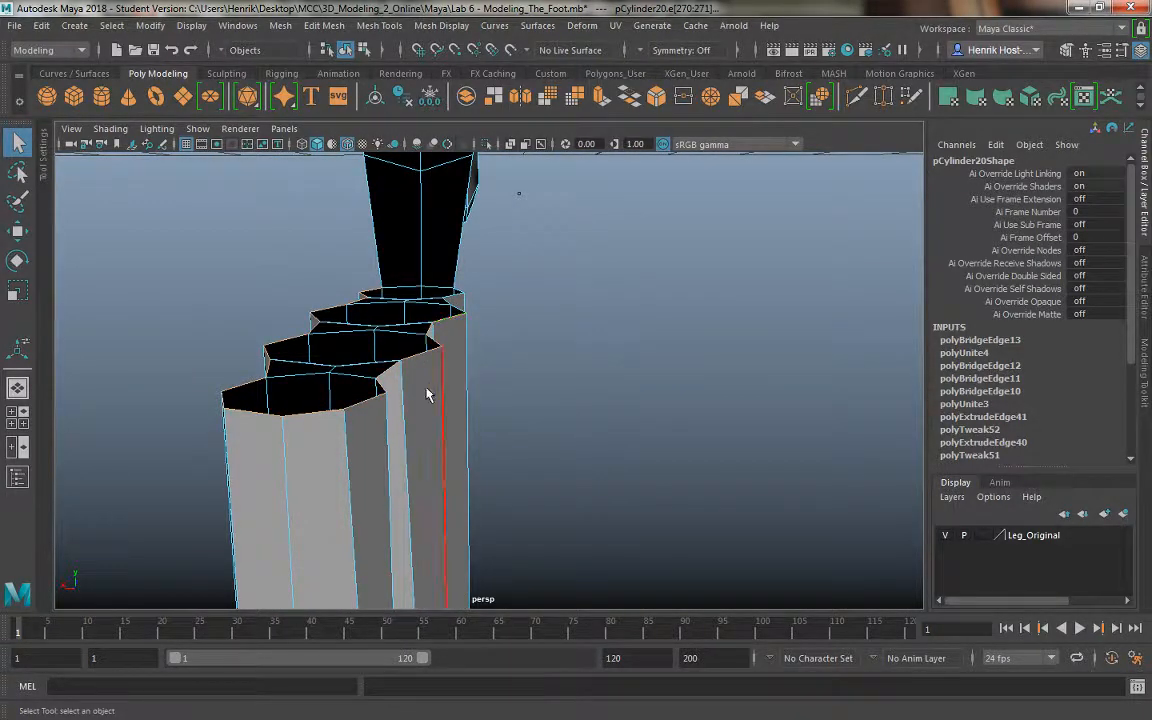
pyautogui.keyDown('alt'); pyautogui.moveTo(427, 395); pyautogui.dragTo(443, 390); pyautogui.keyUp('alt')
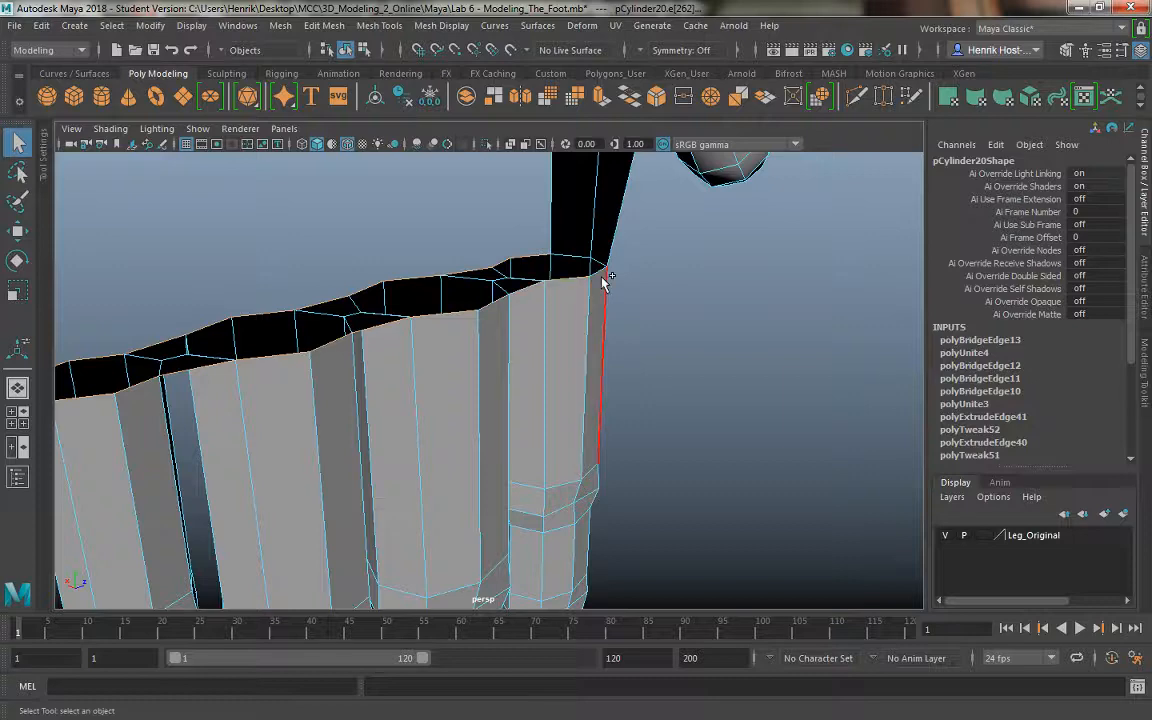
pyautogui.moveTo(612, 317)
pyautogui.keyDown('alt'); pyautogui.mouseDown()
pyautogui.moveTo(589, 357)
pyautogui.moveTo(594, 329)
pyautogui.moveTo(627, 321)
pyautogui.moveTo(615, 300)
pyautogui.mouseUp(); pyautogui.keyUp('alt')
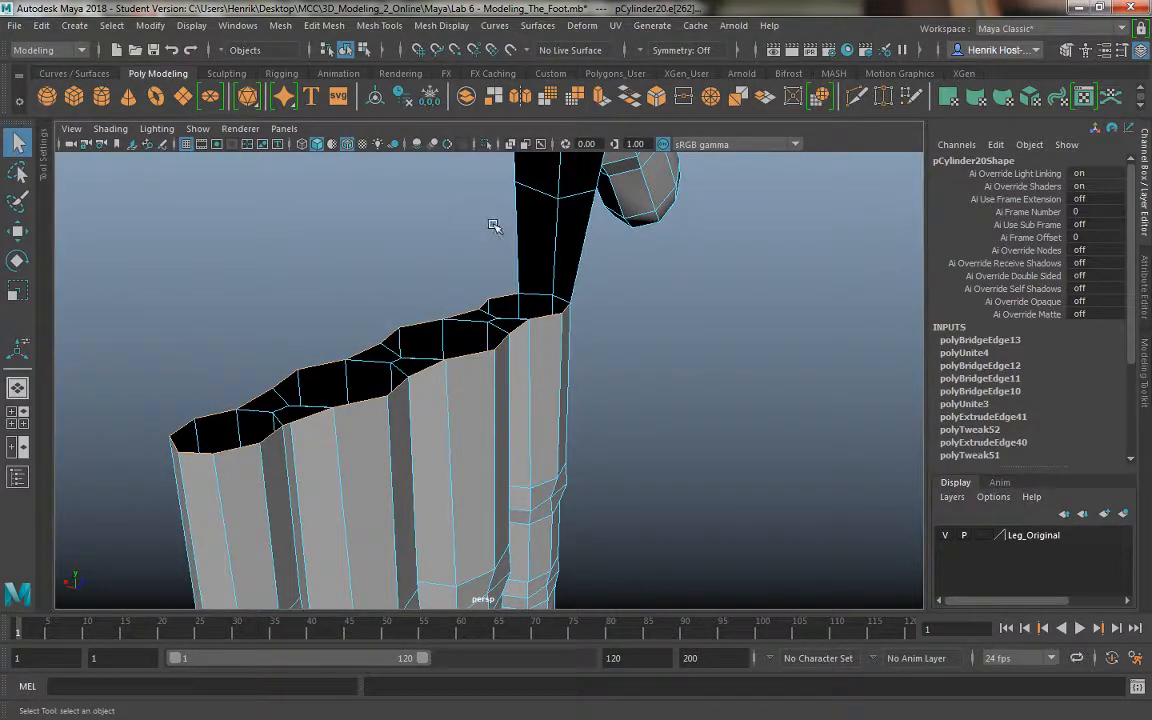
pyautogui.press('w')
pyautogui.keyDown('shift'); pyautogui.moveTo(396, 277); pyautogui.dragTo(397, 145); pyautogui.keyUp('shift')
# - Merge the extruded palm strip's end vertices with the neighbouring thumb bridge vertices on both sides
pyautogui.rightClick(505, 193)
pyautogui.keyDown('alt'); pyautogui.moveTo(527, 206); pyautogui.dragTo(510, 353, button='middle'); pyautogui.keyUp('alt')
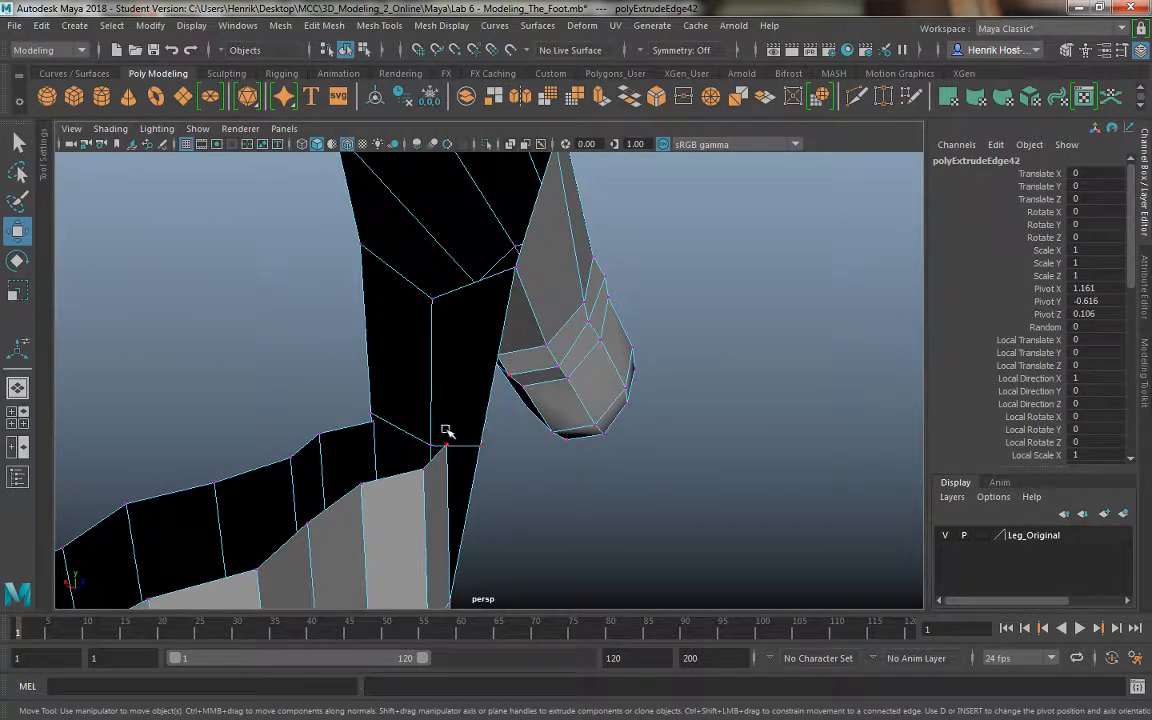
pyautogui.moveTo(446, 430)
pyautogui.keyDown('alt'); pyautogui.mouseDown()
pyautogui.moveTo(468, 444)
pyautogui.moveTo(452, 452)
pyautogui.mouseUp(); pyautogui.keyUp('alt')
pyautogui.click(470, 460)
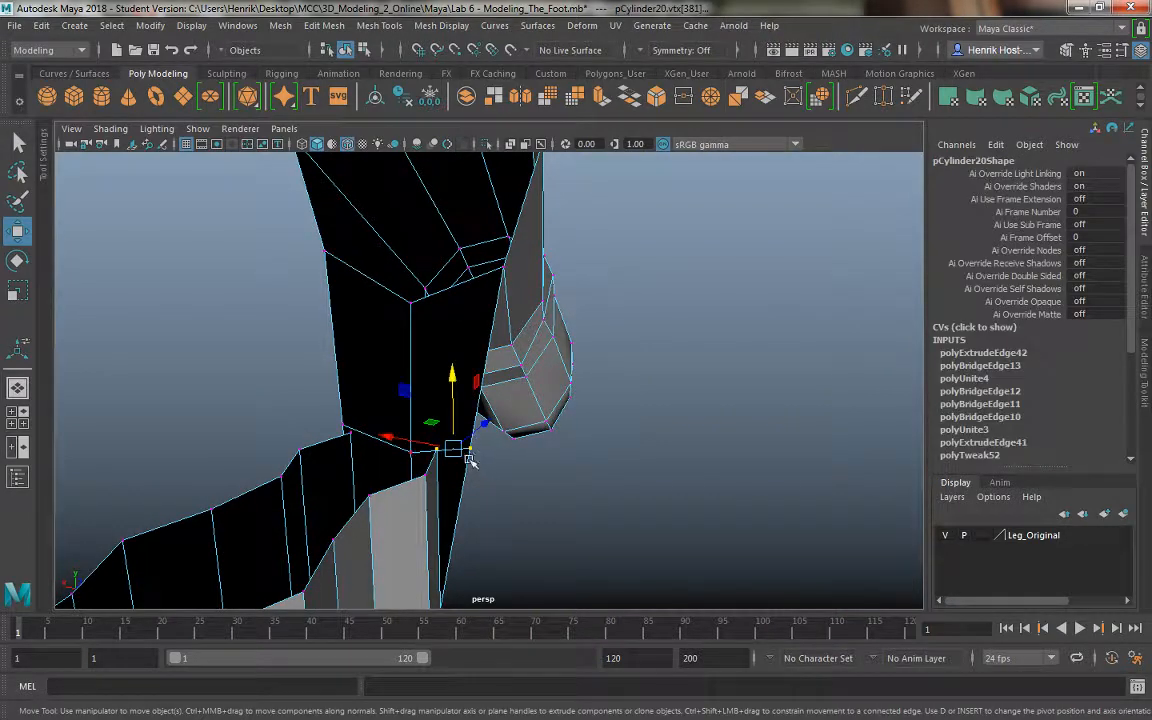
pyautogui.keyDown('shift'); pyautogui.moveTo(434, 410); pyautogui.dragTo(437, 256, button='right'); pyautogui.keyUp('shift')
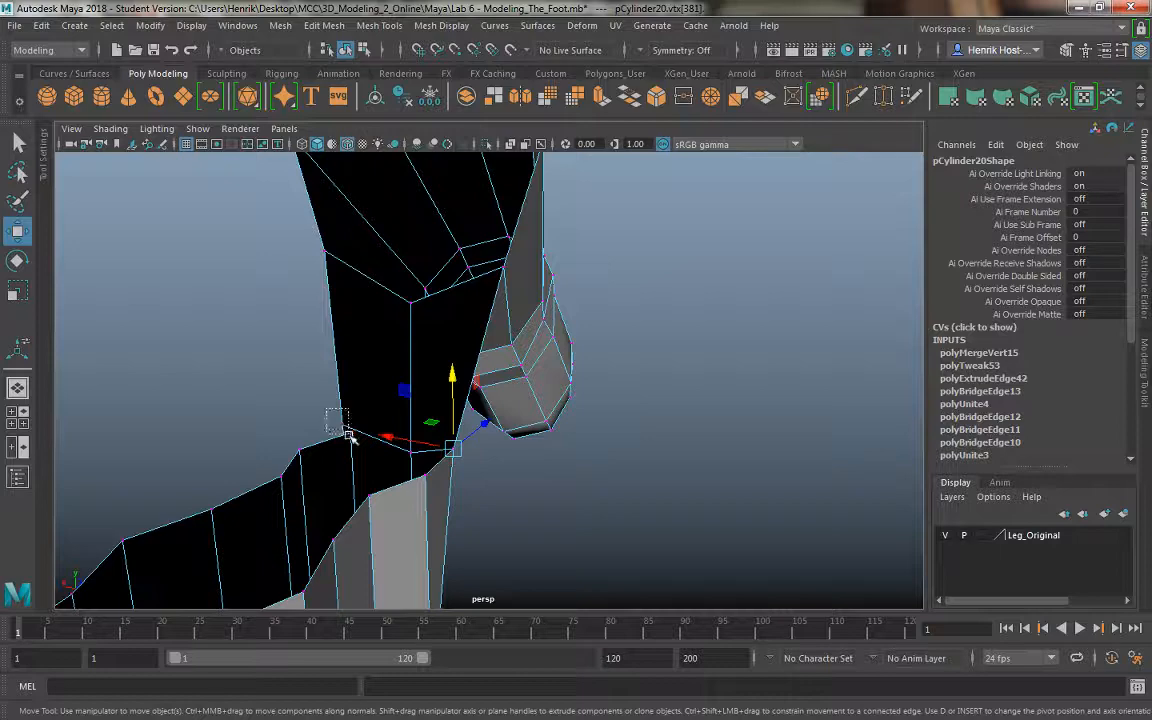
pyautogui.moveTo(350, 436); pyautogui.dragTo(353, 436)
pyautogui.press('g')
pyautogui.keyDown('alt'); pyautogui.moveTo(426, 418); pyautogui.dragTo(531, 398); pyautogui.keyUp('alt')
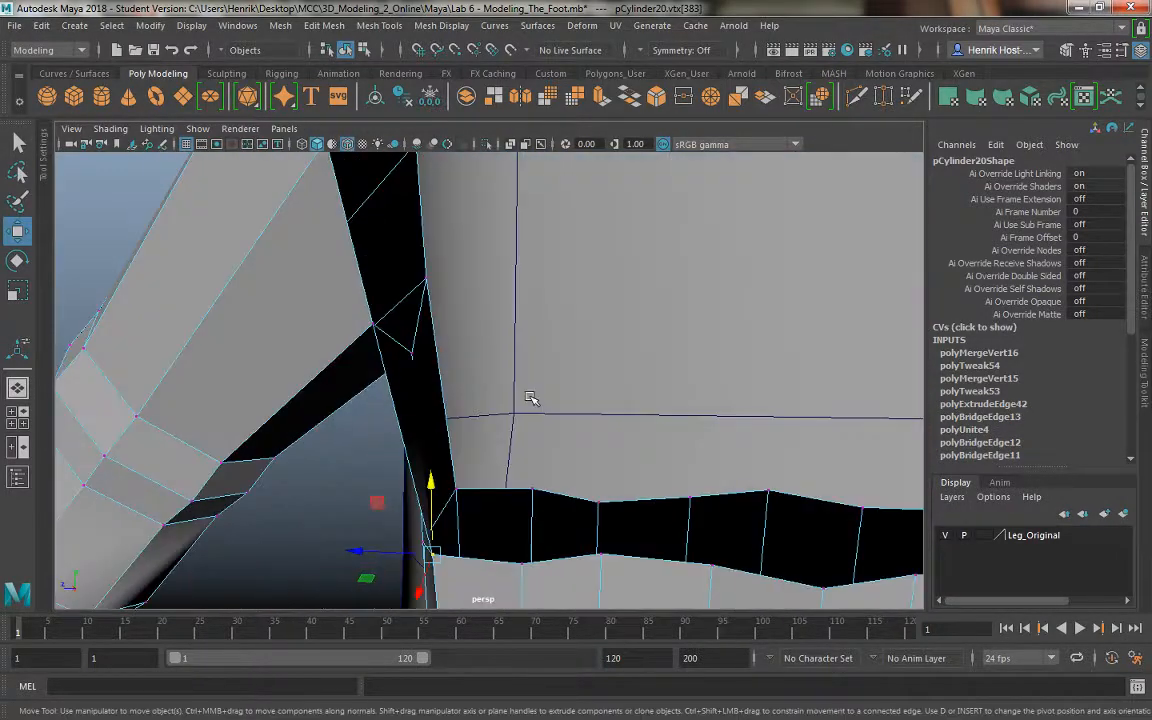
# - Select the open border edges around the palm strip, leaving out the thumb, and extrude them upward by another row
pyautogui.moveTo(396, 242); pyautogui.dragTo(466, 208, button='right')
pyautogui.keyDown('alt'); pyautogui.moveTo(517, 450); pyautogui.dragTo(507, 386, button='right'); pyautogui.keyUp('alt')
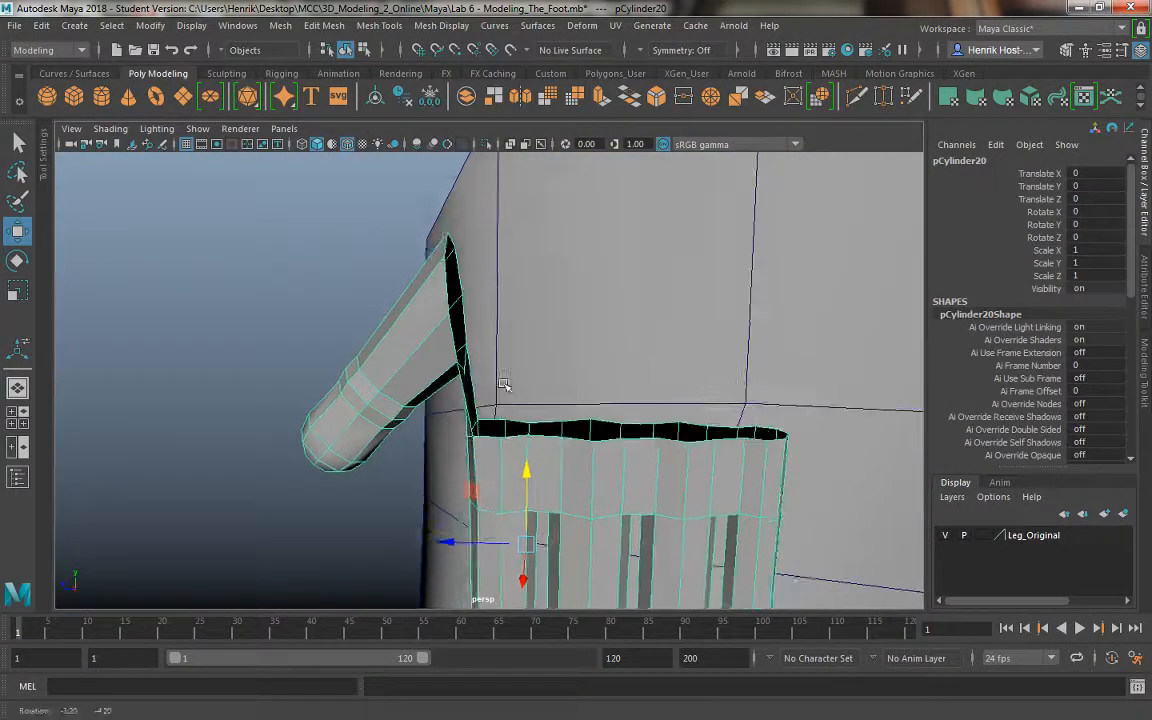
pyautogui.keyDown('alt'); pyautogui.moveTo(507, 386); pyautogui.dragTo(512, 376); pyautogui.keyUp('alt')
pyautogui.moveTo(512, 242); pyautogui.dragTo(512, 213, button='right')
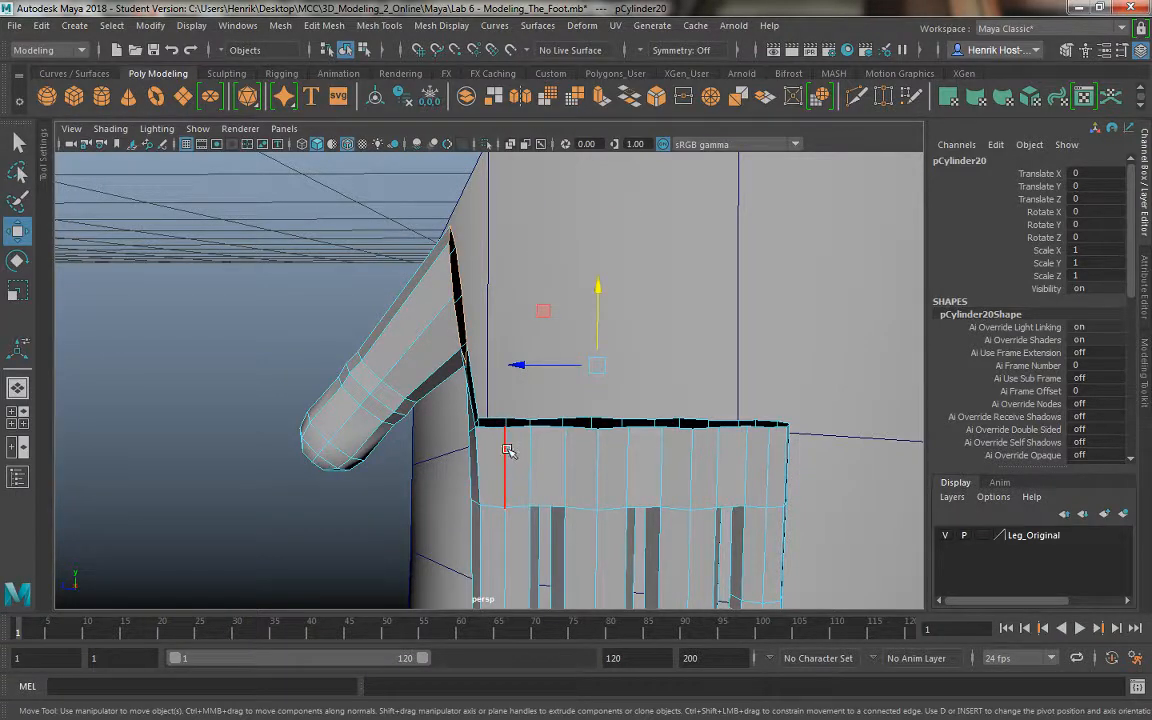
pyautogui.click(565, 446)
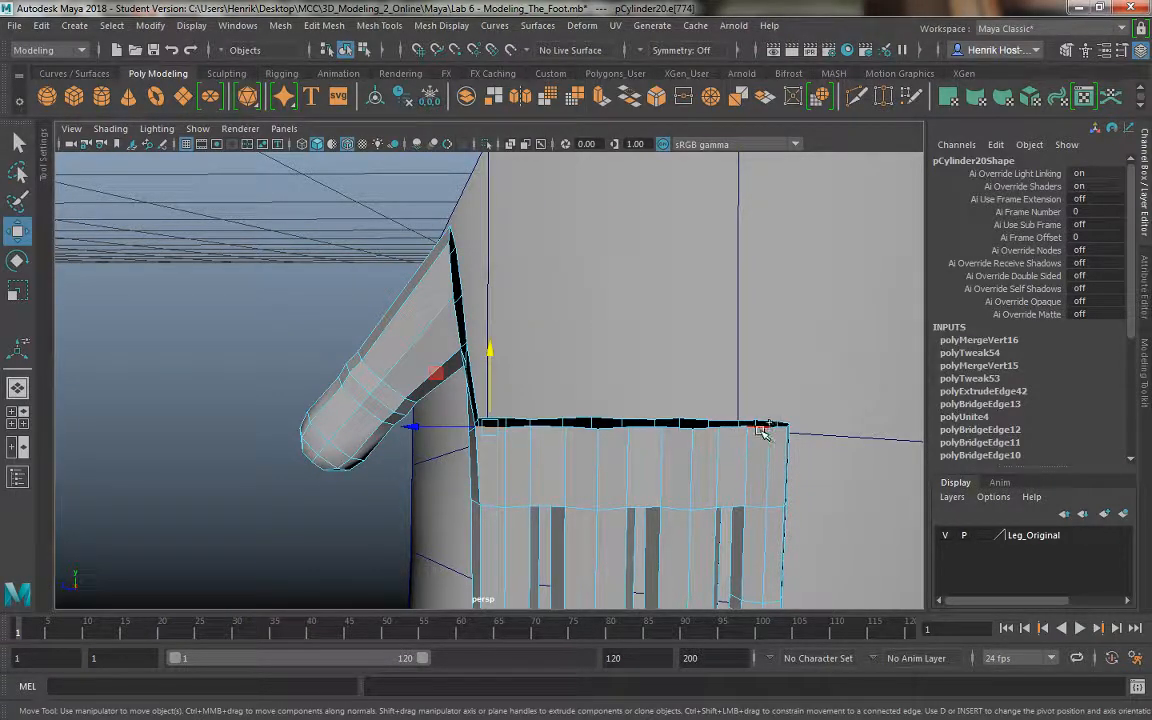
pyautogui.keyDown('alt'); pyautogui.moveTo(726, 484); pyautogui.dragTo(470, 476); pyautogui.keyUp('alt')
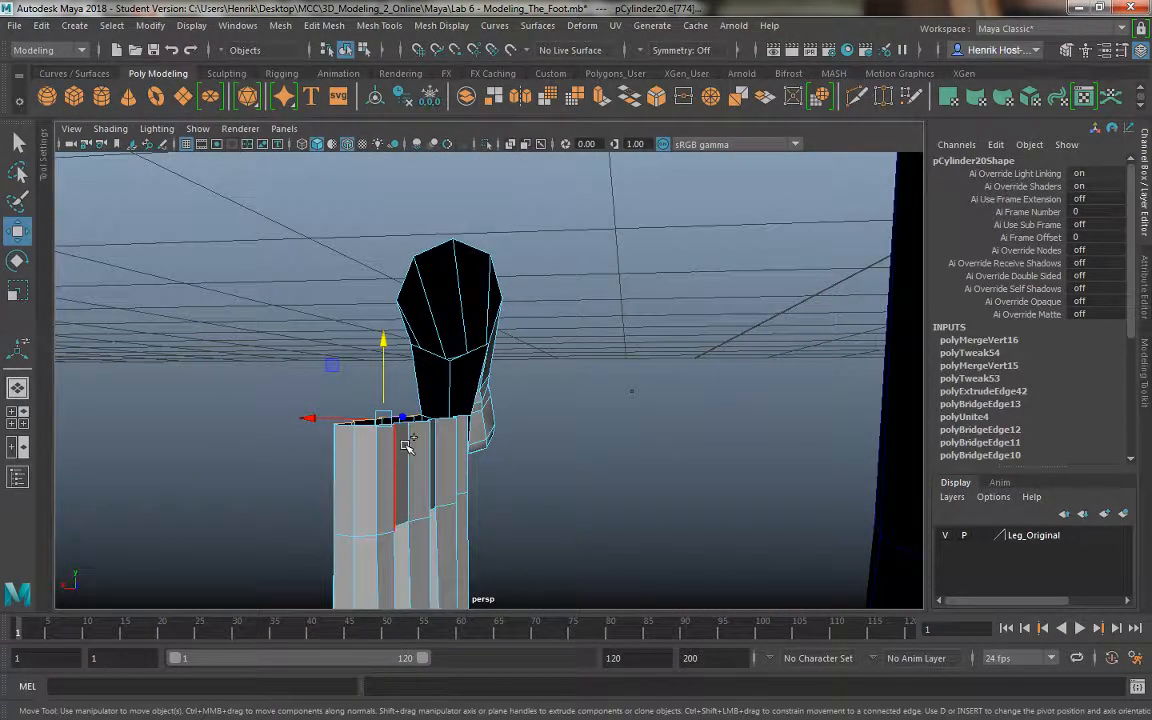
pyautogui.keyDown('alt'); pyautogui.moveTo(405, 445); pyautogui.dragTo(345, 447); pyautogui.keyUp('alt')
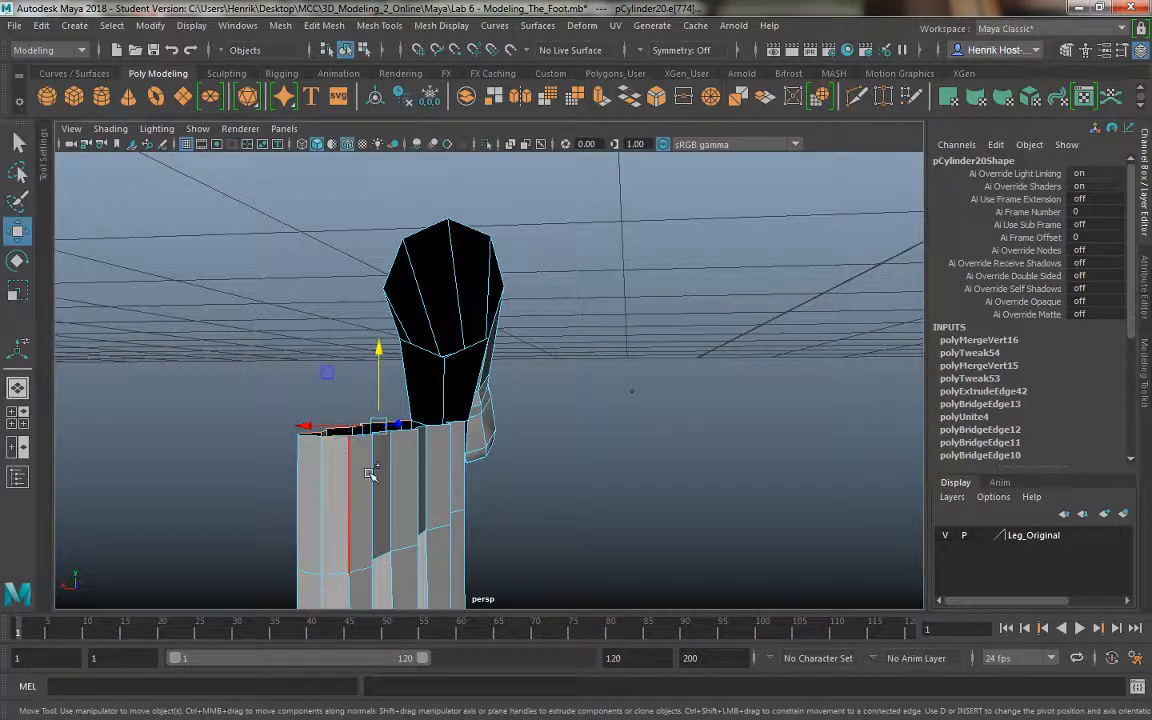
pyautogui.scroll(5, 440, 432)
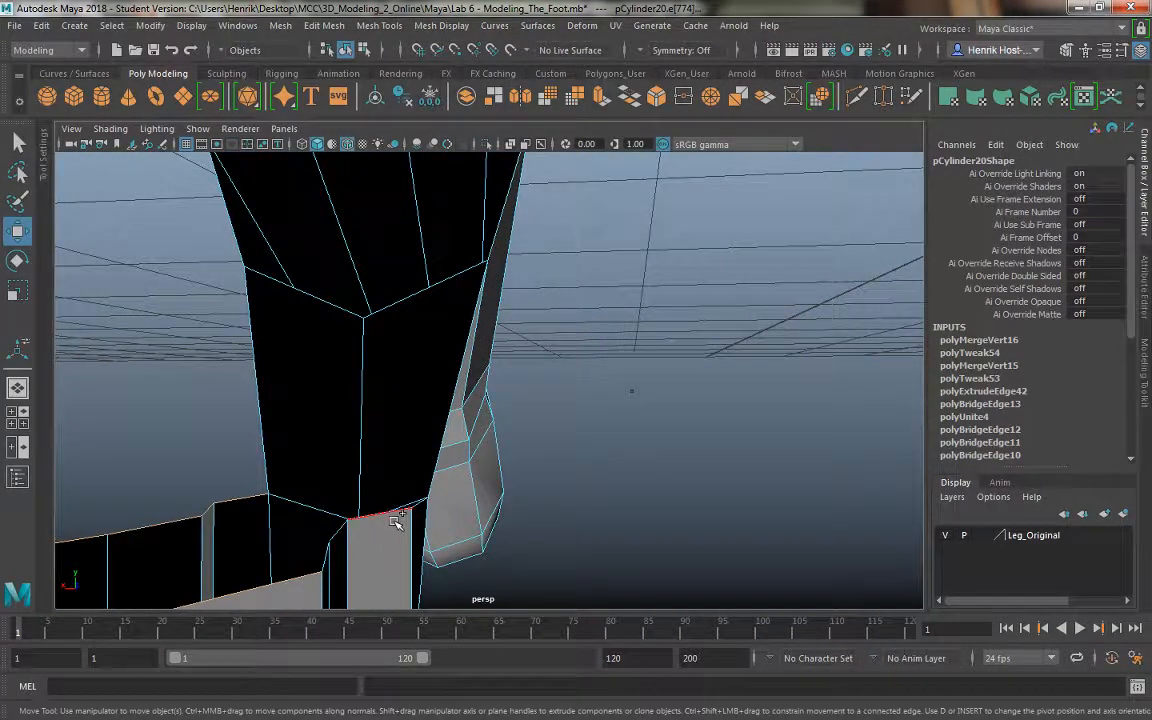
pyautogui.click(395, 518)
pyautogui.moveTo(395, 518)
pyautogui.keyDown('alt'); pyautogui.mouseDown()
pyautogui.moveTo(347, 522)
pyautogui.moveTo(380, 505)
pyautogui.mouseUp(); pyautogui.keyUp('alt')
pyautogui.moveTo(512, 495)
pyautogui.keyDown('alt'); pyautogui.mouseDown()
pyautogui.moveTo(452, 476)
pyautogui.moveTo(515, 492)
pyautogui.mouseUp(); pyautogui.keyUp('alt')
pyautogui.hotkey('ctrl', 'e')
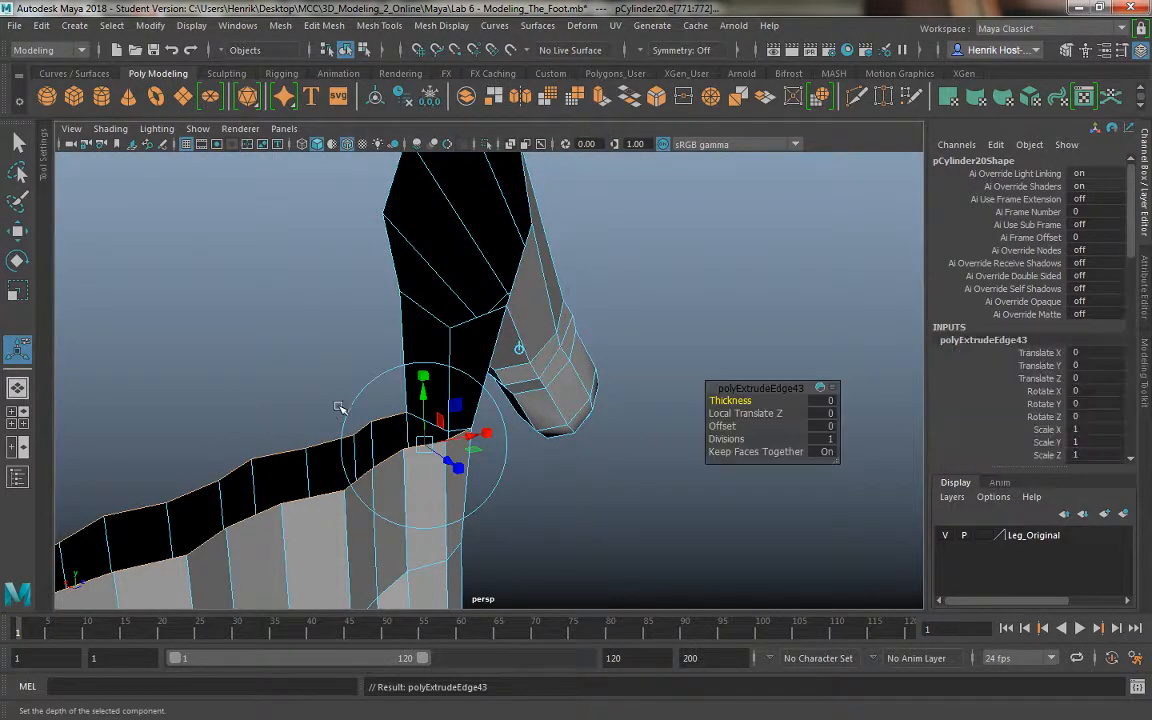
pyautogui.click(305, 388)
pyautogui.moveTo(230, 421); pyautogui.dragTo(221, 276)
# - Merge the new row's end vertices with the adjacent thumb base vertices on both sides of the hand
pyautogui.moveTo(482, 314); pyautogui.dragTo(411, 265, button='right')
pyautogui.click(470, 314)
pyautogui.keyDown('shift'); pyautogui.click(512, 303); pyautogui.keyUp('shift')
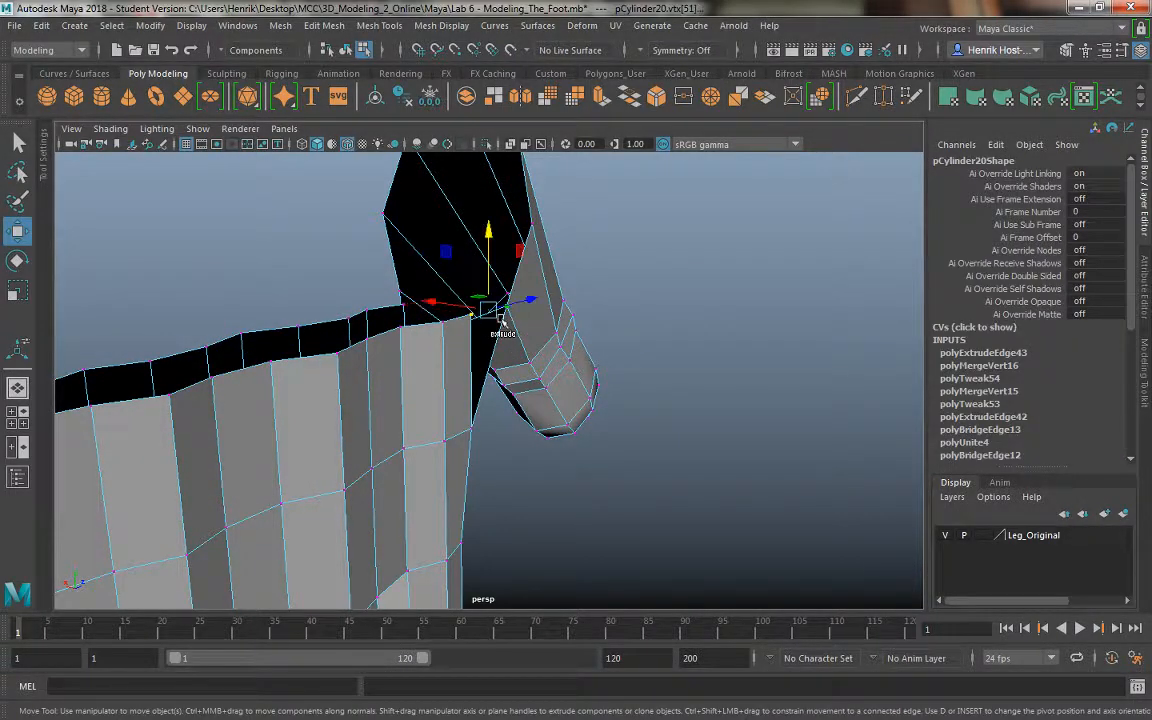
pyautogui.keyDown('shift'); pyautogui.moveTo(483, 309); pyautogui.dragTo(500, 270, button='right'); pyautogui.keyUp('shift')
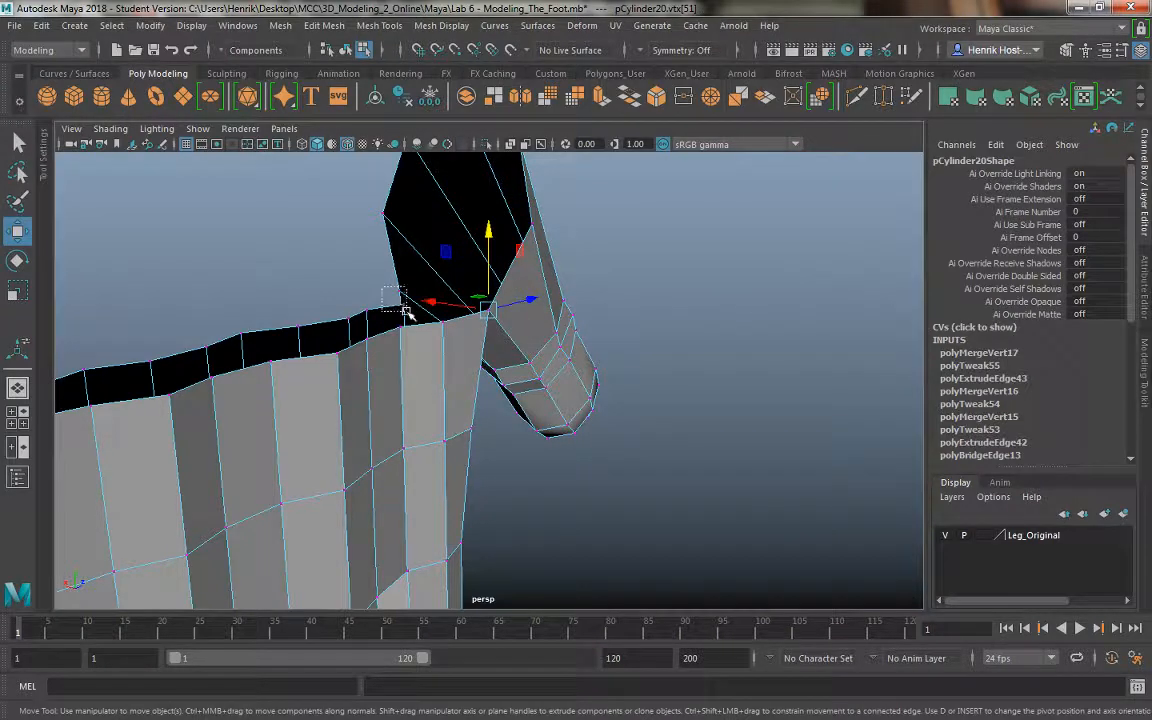
# - Select the palm's open border edges again, excluding the thumb opening, and extrude them upward twice for two more rows
pyautogui.keyDown('alt'); pyautogui.moveTo(442, 378); pyautogui.dragTo(540, 378); pyautogui.keyUp('alt')
pyautogui.moveTo(532, 244); pyautogui.dragTo(522, 200, button='right')
pyautogui.click(488, 378)
pyautogui.keyDown('alt'); pyautogui.moveTo(488, 378); pyautogui.dragTo(487, 428); pyautogui.keyUp('alt')
pyautogui.click(556, 395)
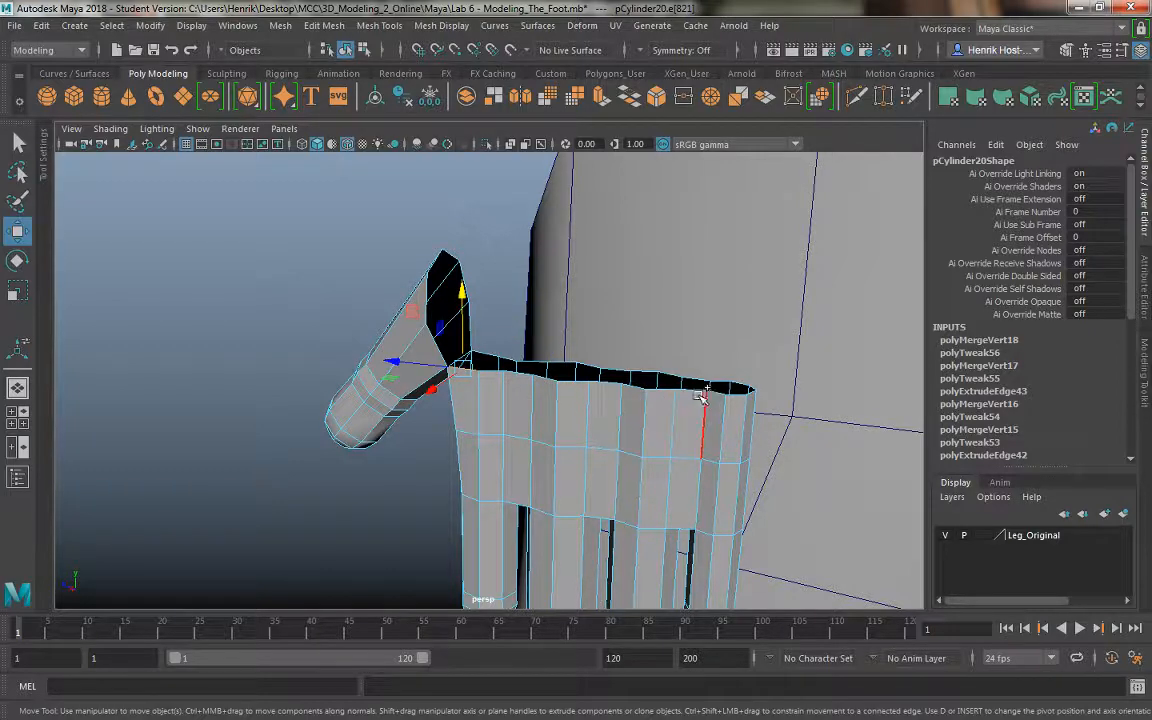
pyautogui.keyDown('alt'); pyautogui.moveTo(689, 398); pyautogui.dragTo(438, 412); pyautogui.keyUp('alt')
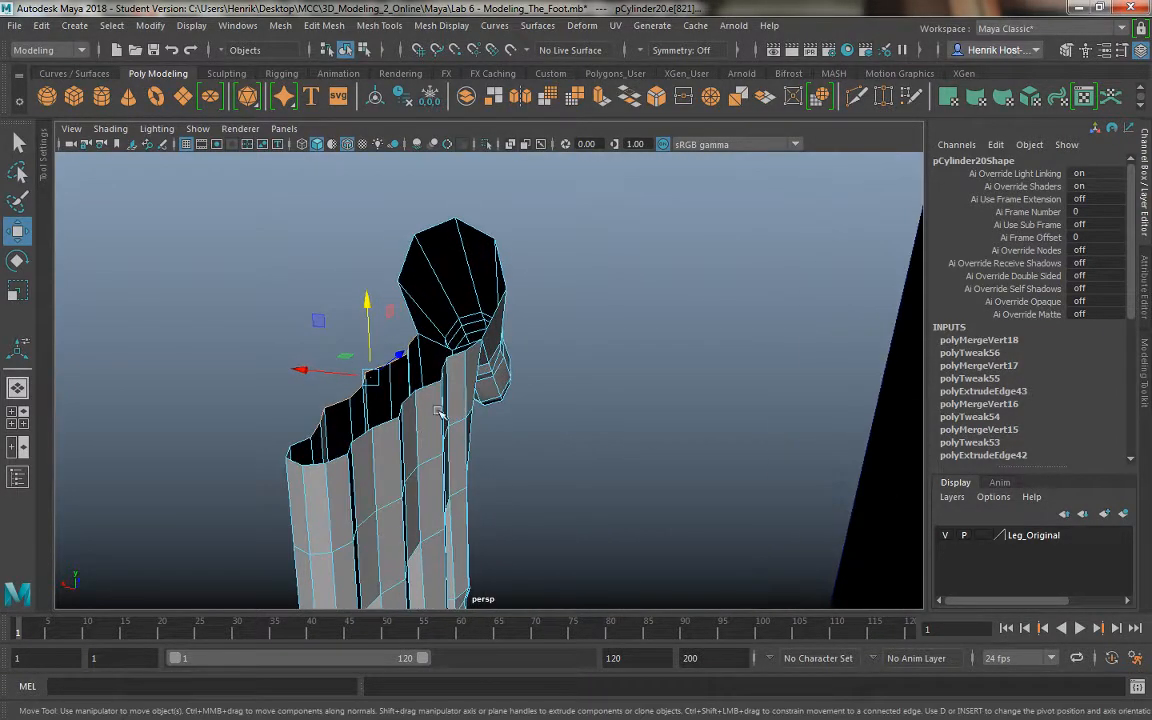
pyautogui.keyDown('shift'); pyautogui.click(425, 391); pyautogui.keyUp('shift')
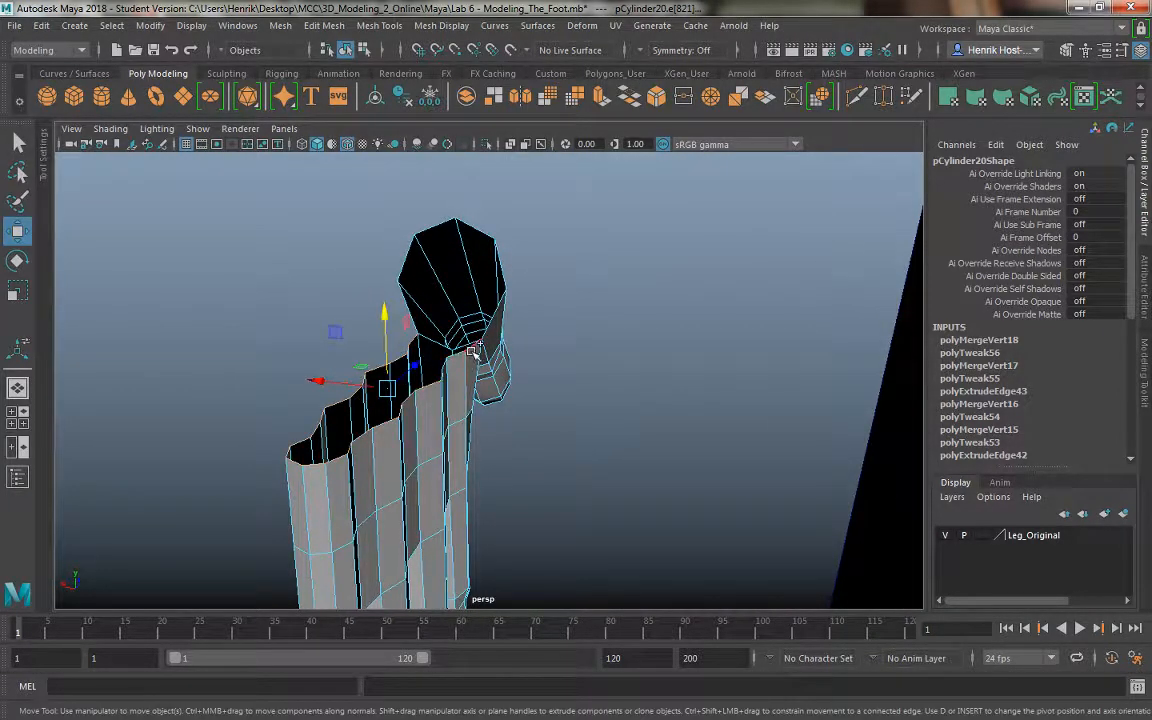
pyautogui.keyDown('alt'); pyautogui.moveTo(374, 414); pyautogui.dragTo(591, 172); pyautogui.keyUp('alt')
pyautogui.hotkey('ctrl', 'e')
pyautogui.hotkey('ctrl', 'e')
# - Merge the two new rows' end vertices with the matching thumb base vertices on one side of the hand
pyautogui.moveTo(388, 290); pyautogui.dragTo(305, 243, button='right')
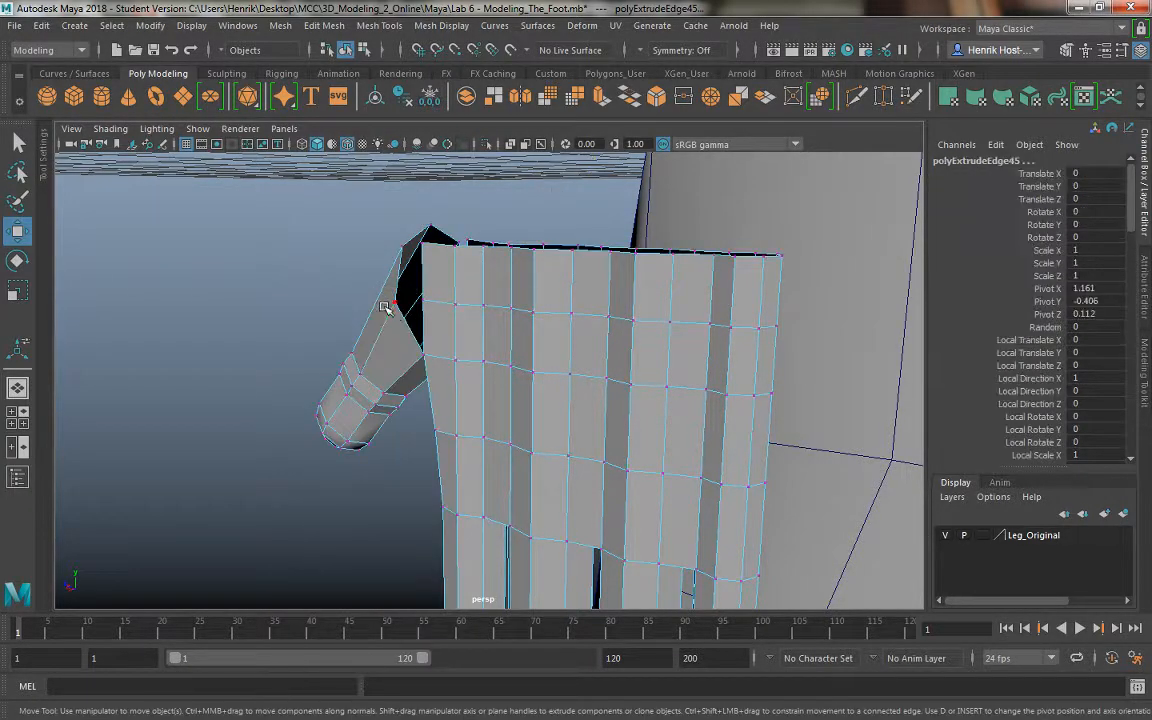
pyautogui.click(411, 301)
pyautogui.keyDown('shift'); pyautogui.moveTo(433, 310); pyautogui.dragTo(404, 177, button='right'); pyautogui.keyUp('shift')
pyautogui.keyDown('alt'); pyautogui.moveTo(404, 177); pyautogui.dragTo(416, 288); pyautogui.keyUp('alt')
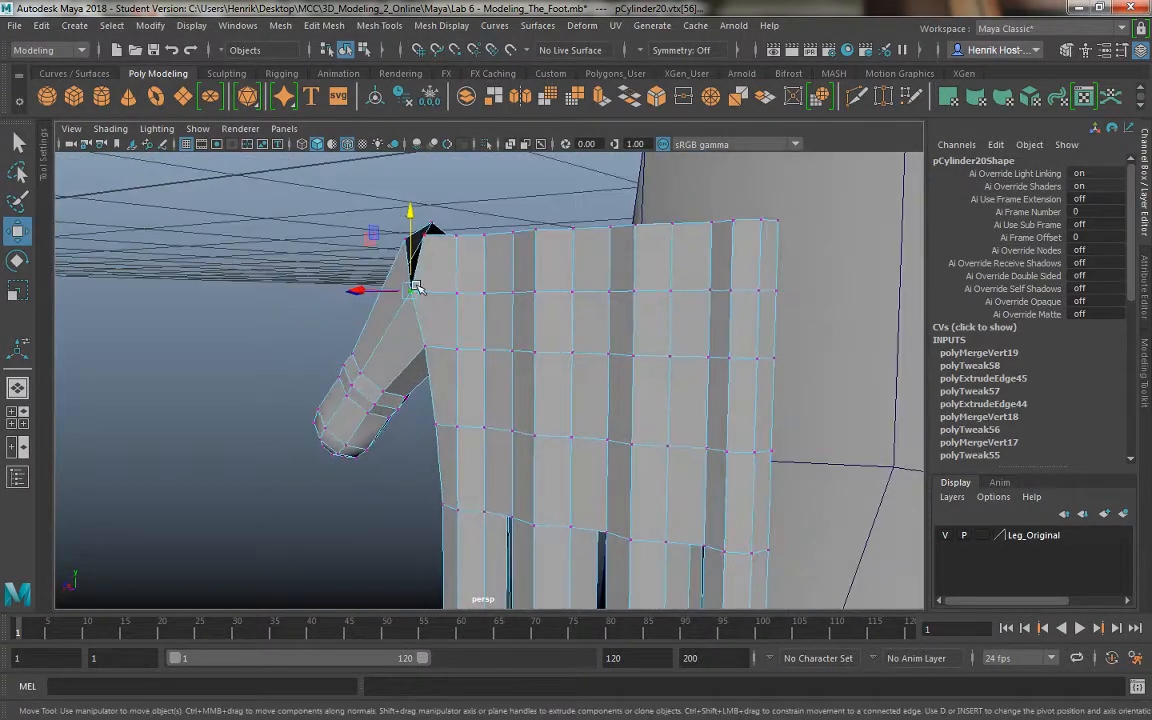
pyautogui.click(405, 262)
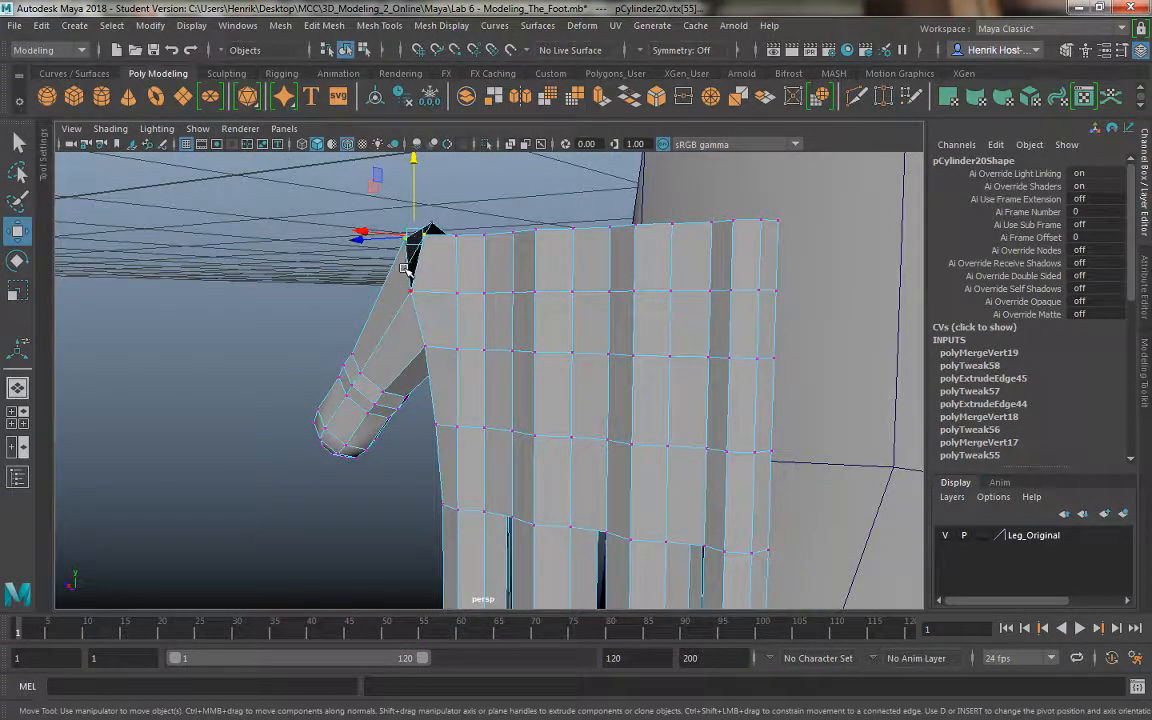
pyautogui.keyDown('shift'); pyautogui.moveTo(405, 268); pyautogui.dragTo(419, 291, button='right'); pyautogui.keyUp('shift')
pyautogui.keyDown('alt'); pyautogui.moveTo(419, 291); pyautogui.dragTo(596, 292); pyautogui.keyUp('alt')
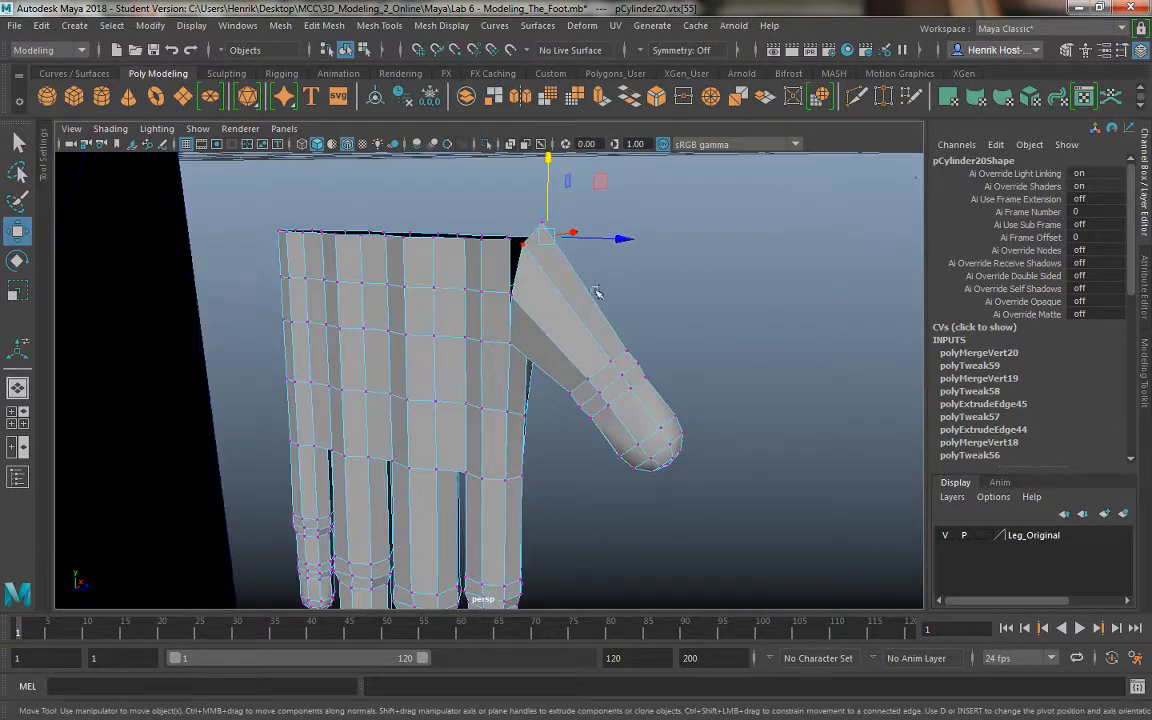
# - Merge the two rows' end vertices with the thumb base vertices on the opposite side of the hand
pyautogui.keyDown('alt'); pyautogui.moveTo(461, 314); pyautogui.dragTo(487, 346); pyautogui.keyUp('alt')
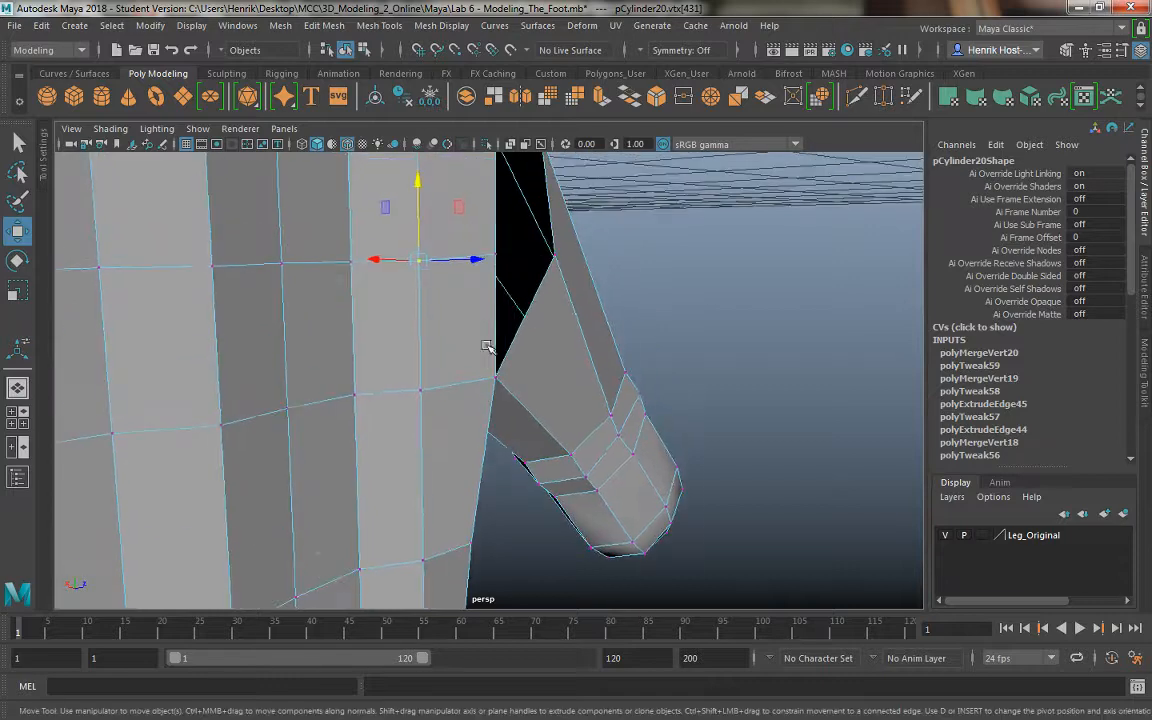
pyautogui.moveTo(477, 303); pyautogui.dragTo(572, 278, button='middle')
pyautogui.moveTo(550, 282)
pyautogui.keyDown('alt'); pyautogui.mouseDown()
pyautogui.moveTo(548, 316)
pyautogui.moveTo(489, 303)
pyautogui.moveTo(552, 298)
pyautogui.mouseUp(); pyautogui.keyUp('alt')
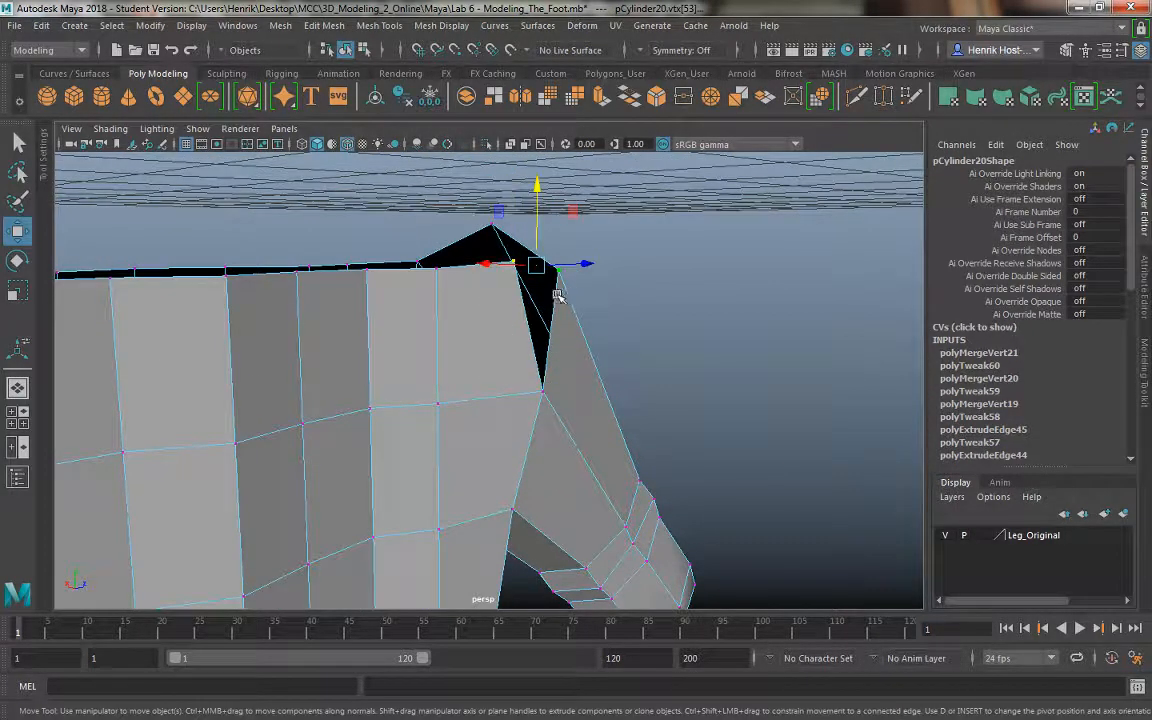
pyautogui.keyDown('alt'); pyautogui.moveTo(450, 327); pyautogui.dragTo(543, 364); pyautogui.keyUp('alt')
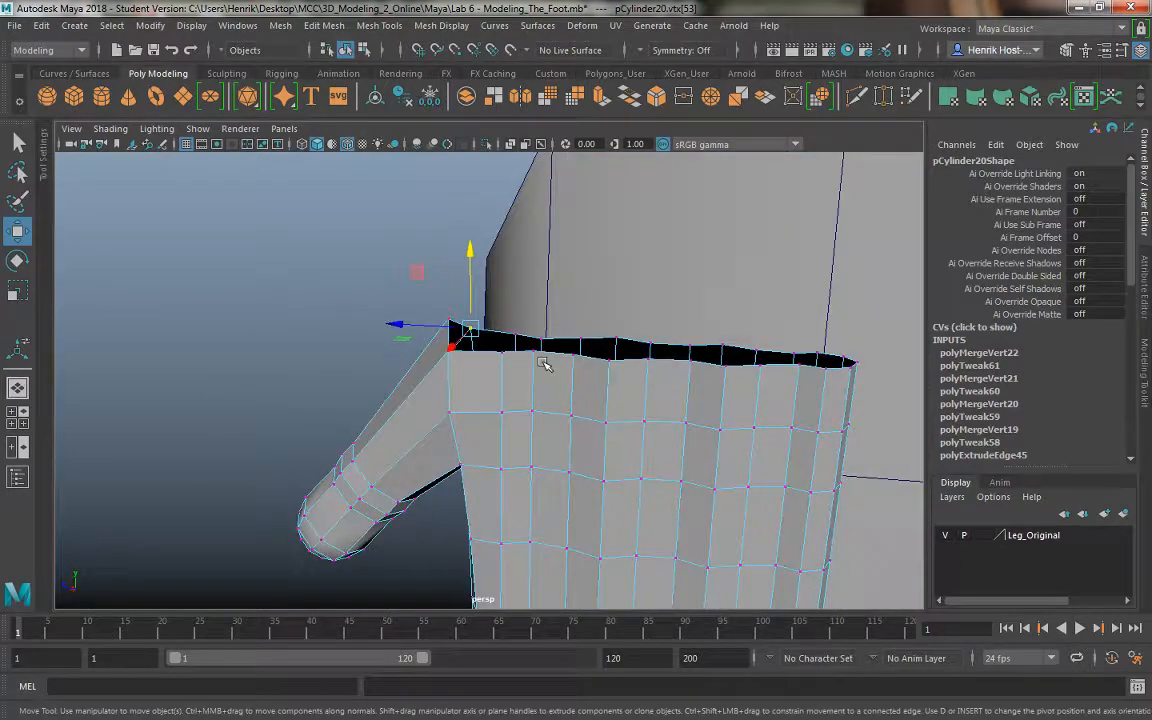
# - Select the full open border loop across the palm and thumb base and extrude it upward twice toward the wrist
pyautogui.moveTo(543, 259); pyautogui.dragTo(542, 200, button='right')
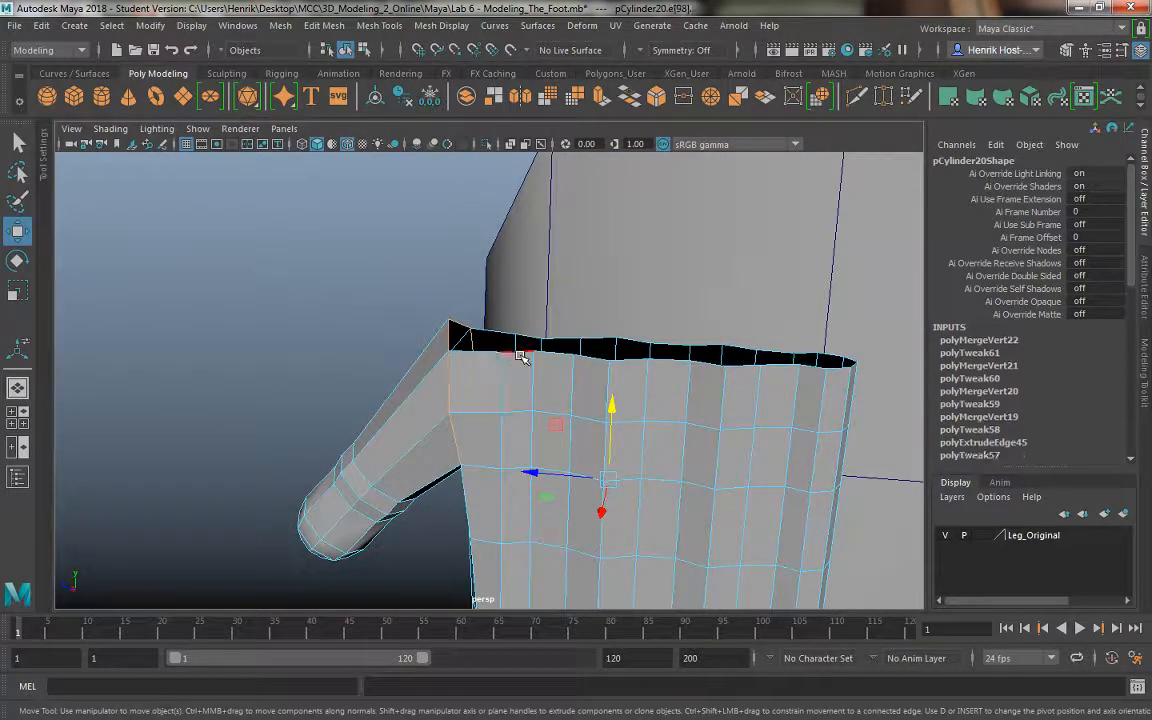
pyautogui.doubleClick(522, 347)
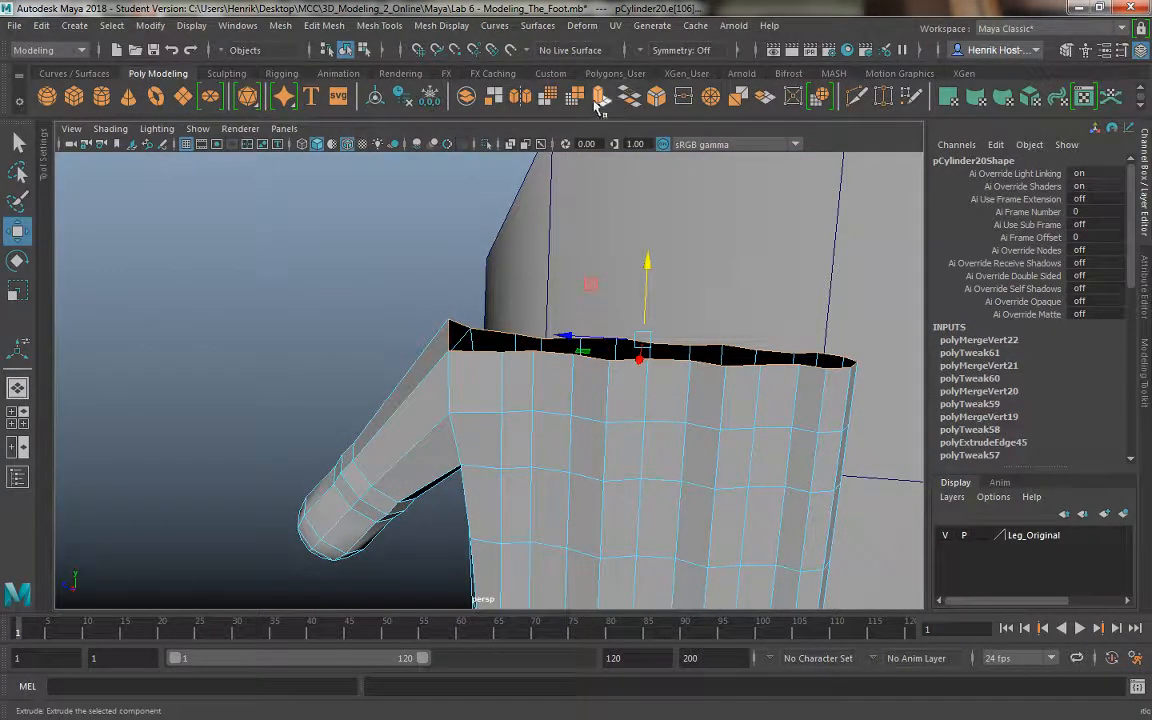
pyautogui.click(547, 97)
pyautogui.press('w')
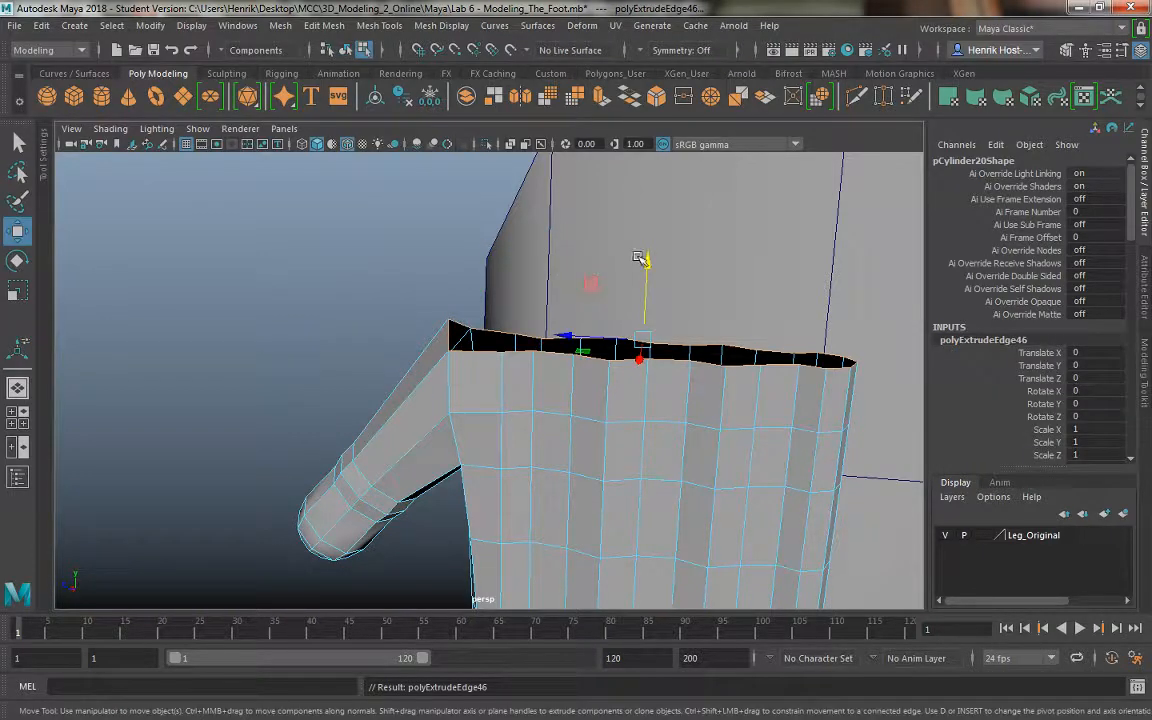
pyautogui.moveTo(643, 257); pyautogui.dragTo(650, 168)
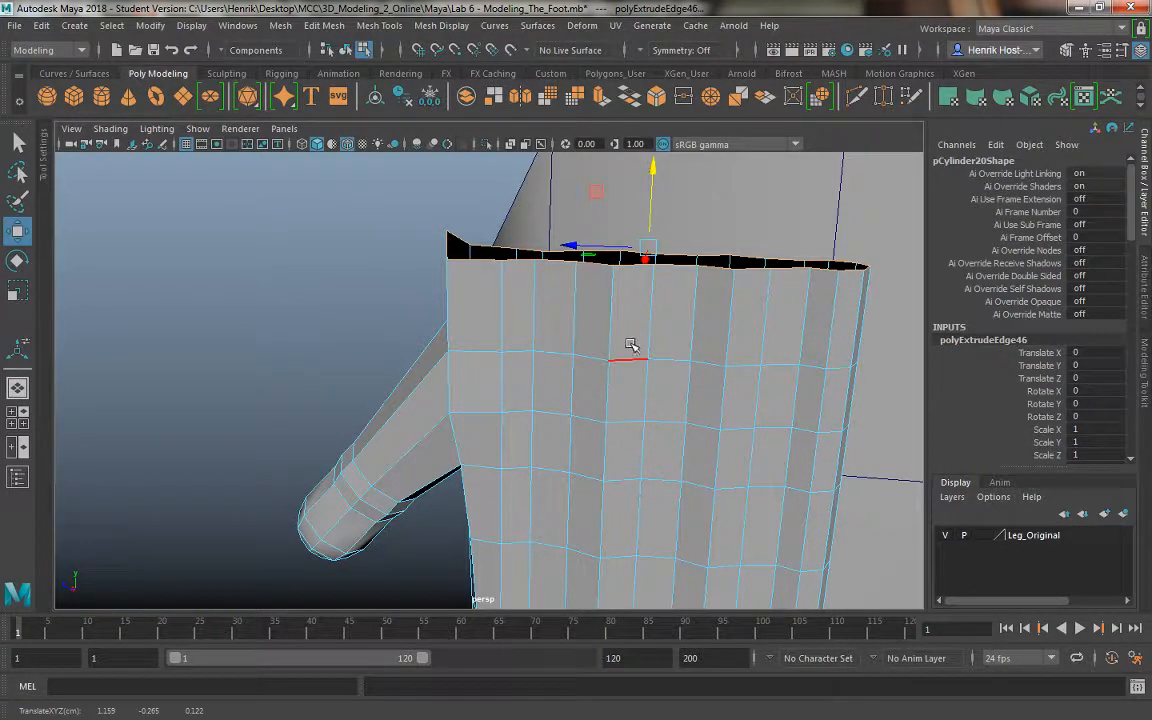
pyautogui.keyDown('alt'); pyautogui.moveTo(630, 342); pyautogui.dragTo(584, 351); pyautogui.keyUp('alt')
pyautogui.keyDown('shift'); pyautogui.moveTo(571, 234); pyautogui.dragTo(575, 289); pyautogui.keyUp('shift')
pyautogui.press('r')
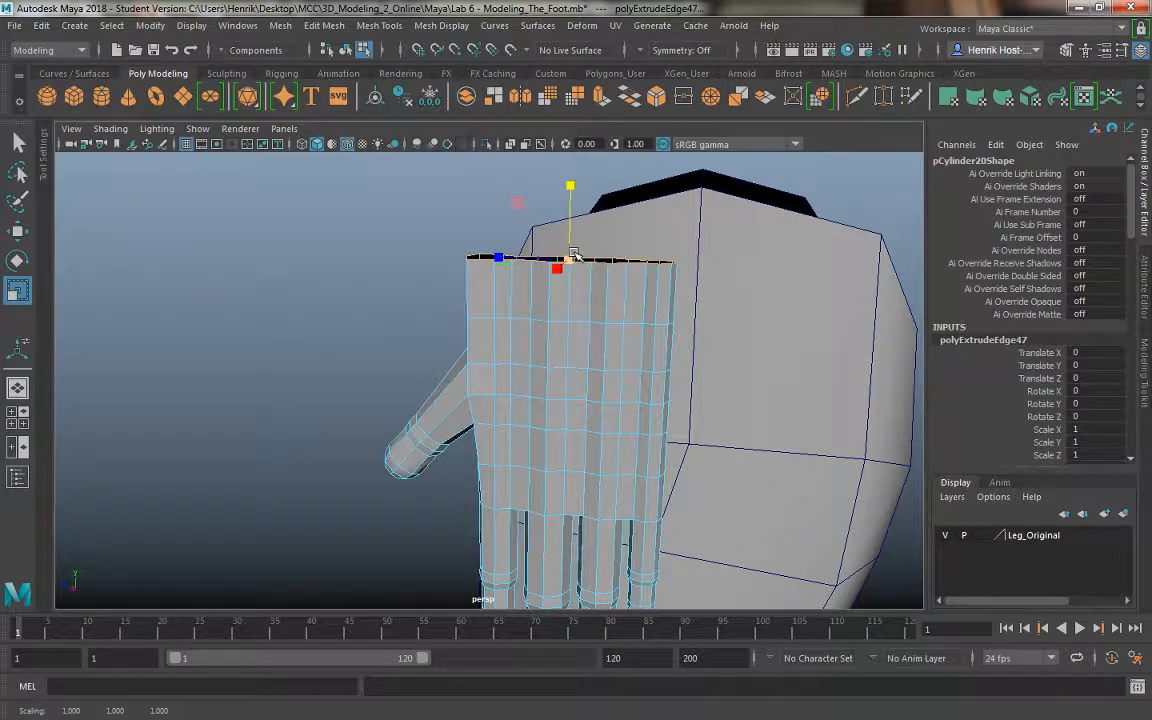
# - Return to object selection and compare the hand's length and shape with the reference image in the side view
pyautogui.keyDown('alt'); pyautogui.moveTo(530, 333); pyautogui.dragTo(733, 297); pyautogui.keyUp('alt')
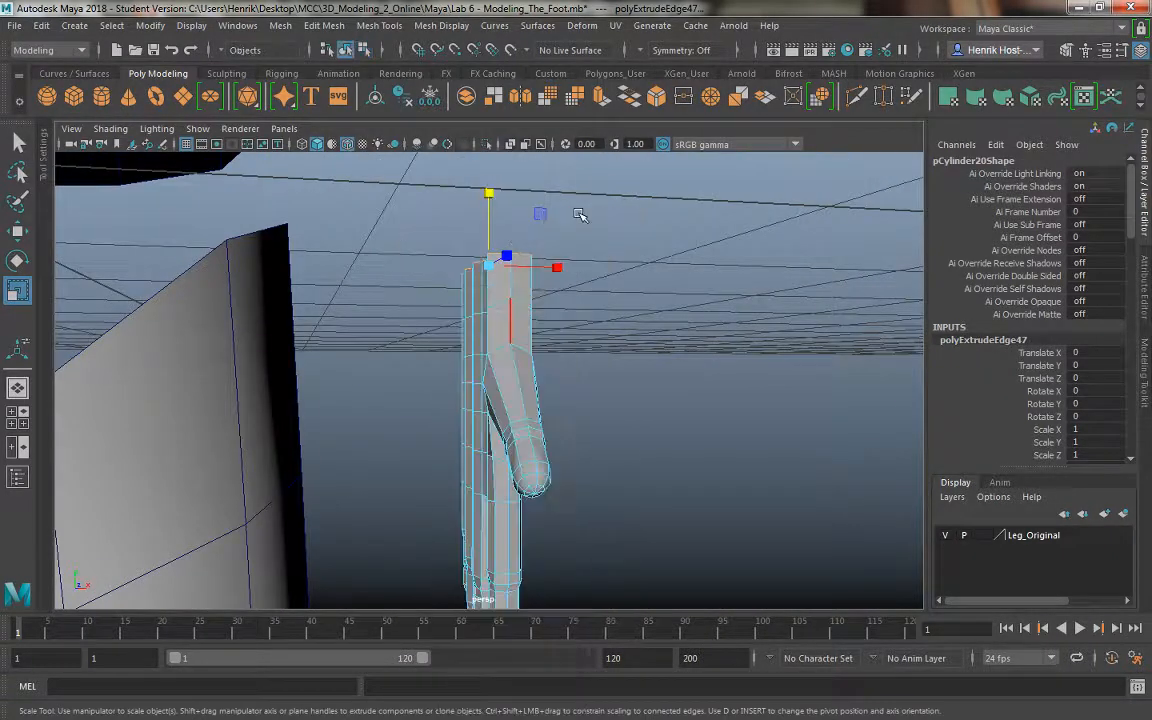
pyautogui.press('F8')
pyautogui.click(607, 417)
pyautogui.press('space')
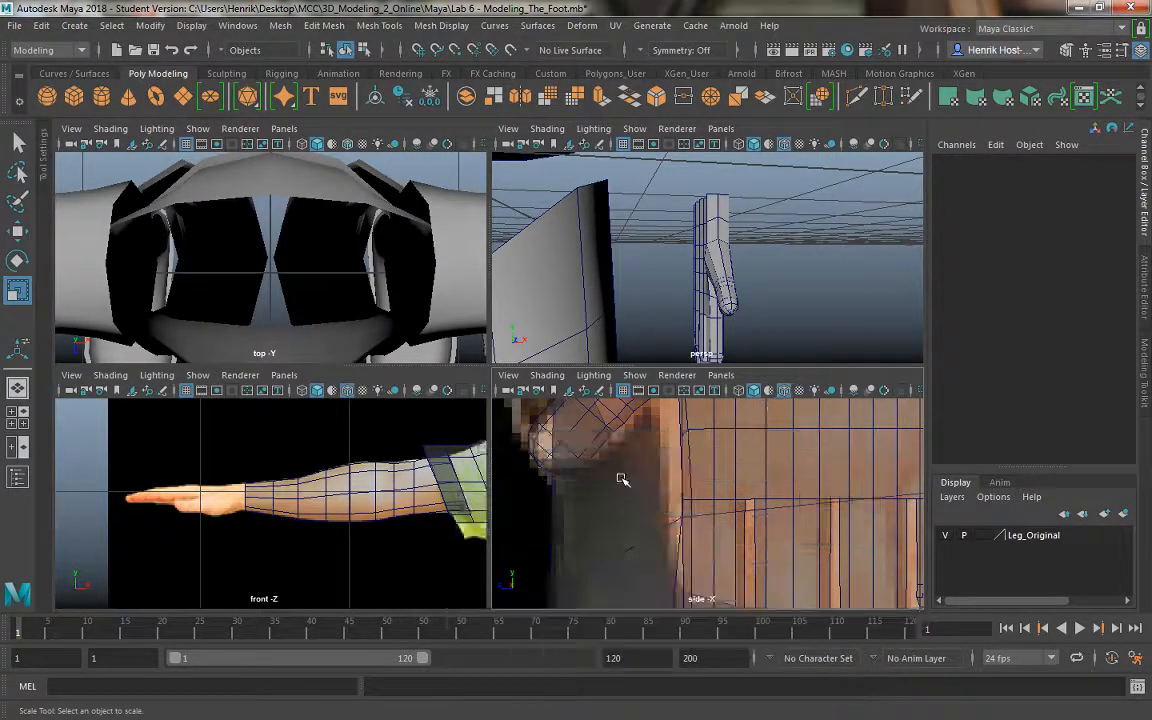
pyautogui.press('space')
pyautogui.keyDown('alt'); pyautogui.moveTo(508, 393); pyautogui.dragTo(607, 553, button='right'); pyautogui.keyUp('alt')
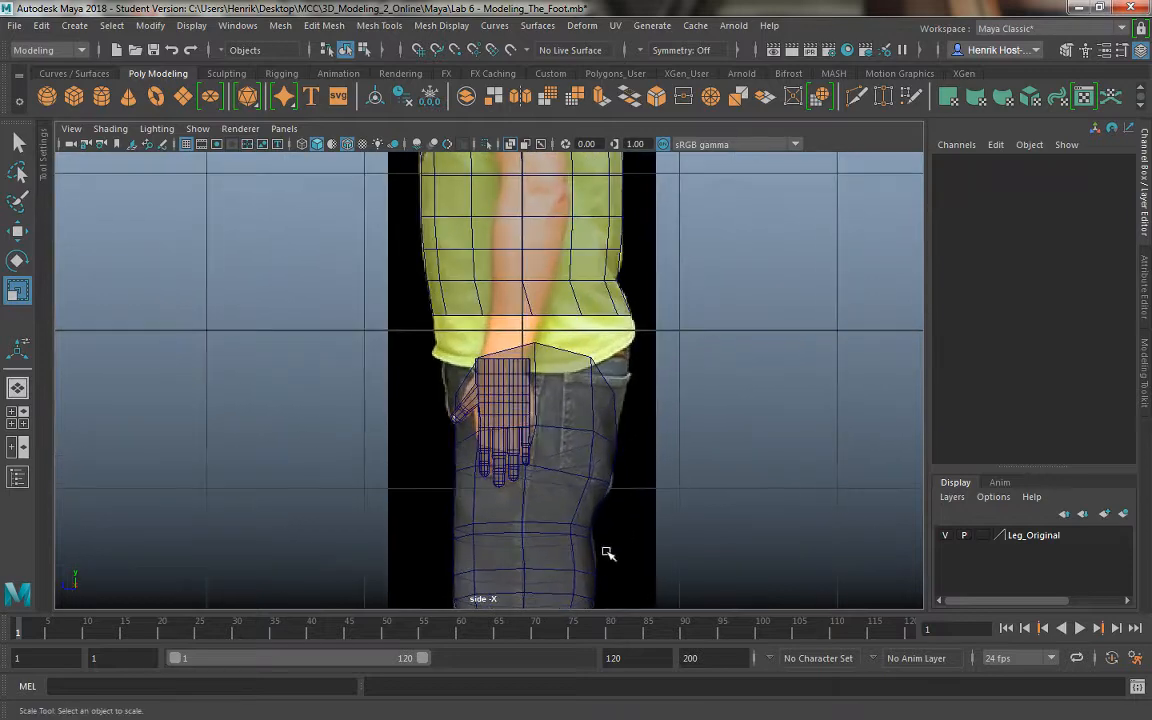
pyautogui.keyDown('alt'); pyautogui.moveTo(492, 357); pyautogui.dragTo(652, 556, button='right'); pyautogui.keyUp('alt')
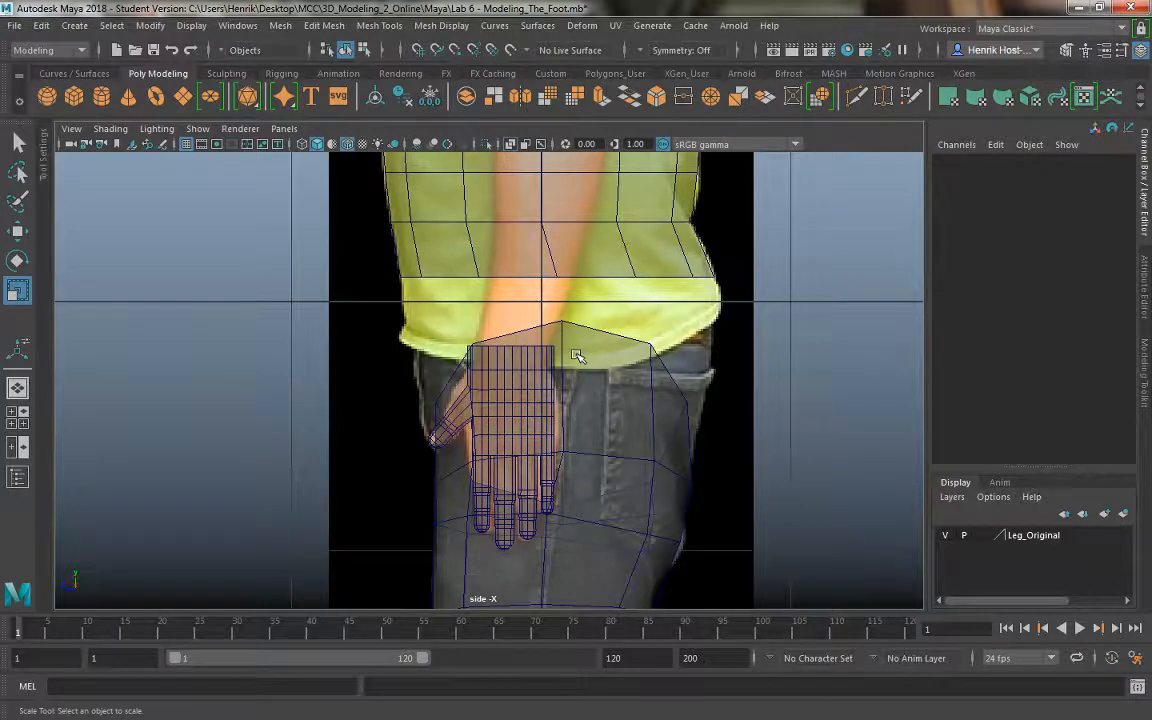
pyautogui.press('space')
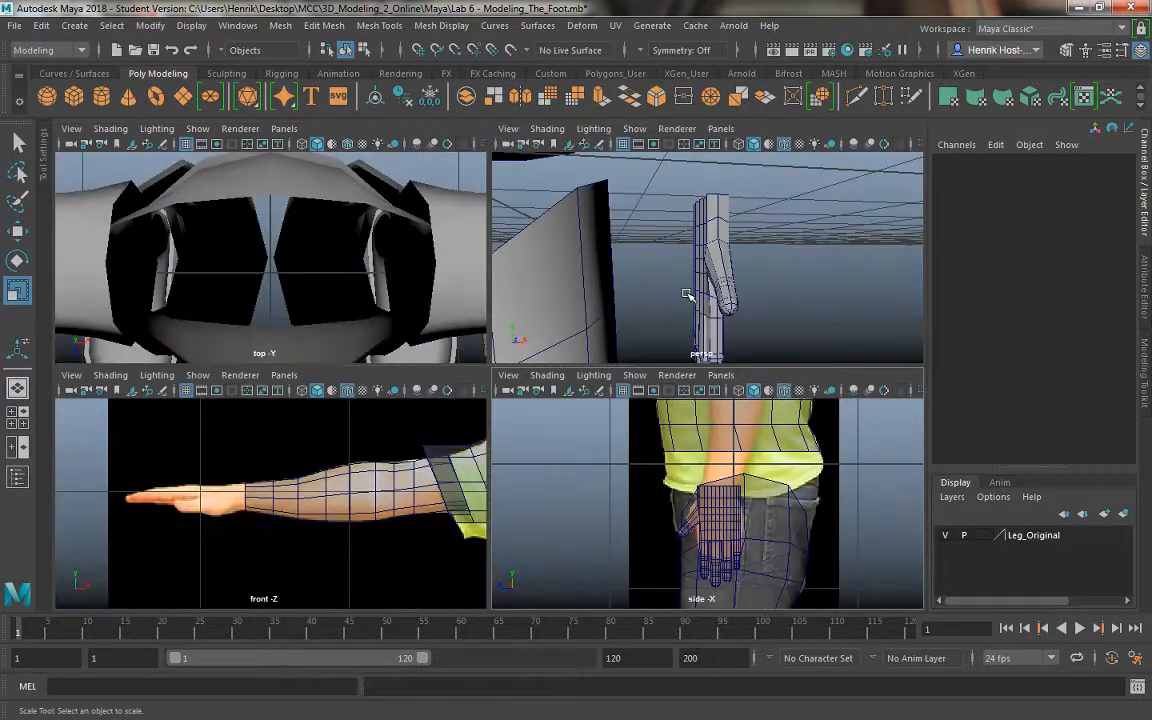
pyautogui.press('space')
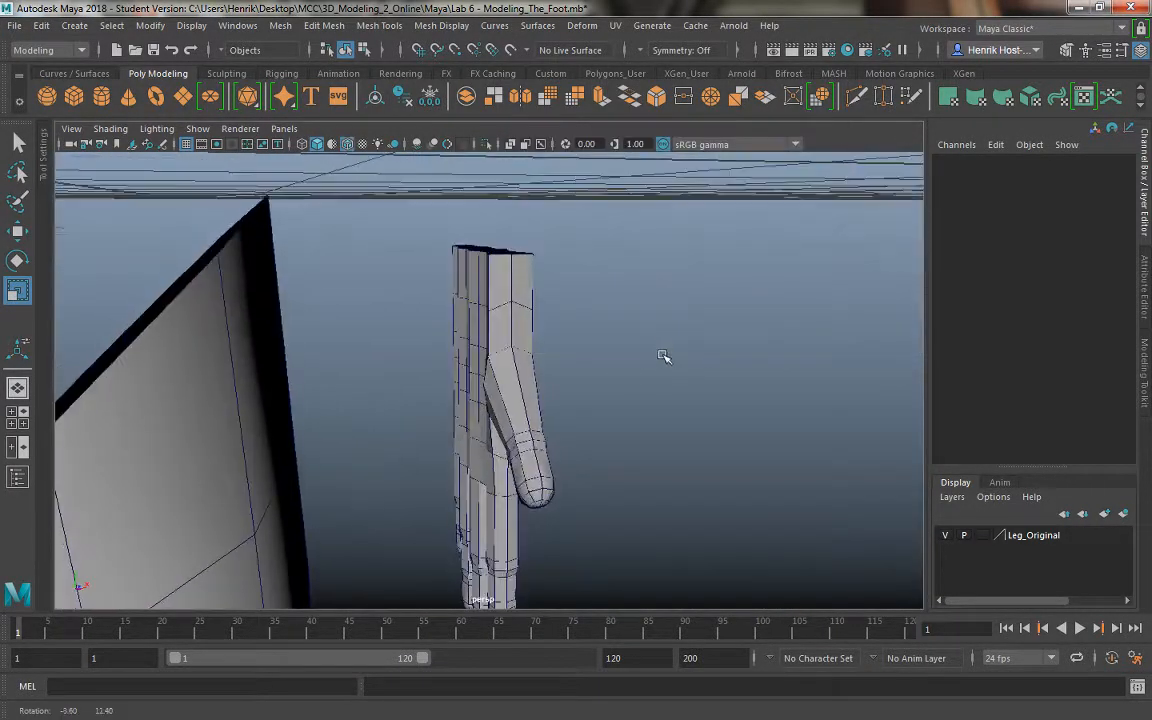
pyautogui.keyDown('alt'); pyautogui.moveTo(663, 355); pyautogui.dragTo(717, 372, button='right'); pyautogui.keyUp('alt')
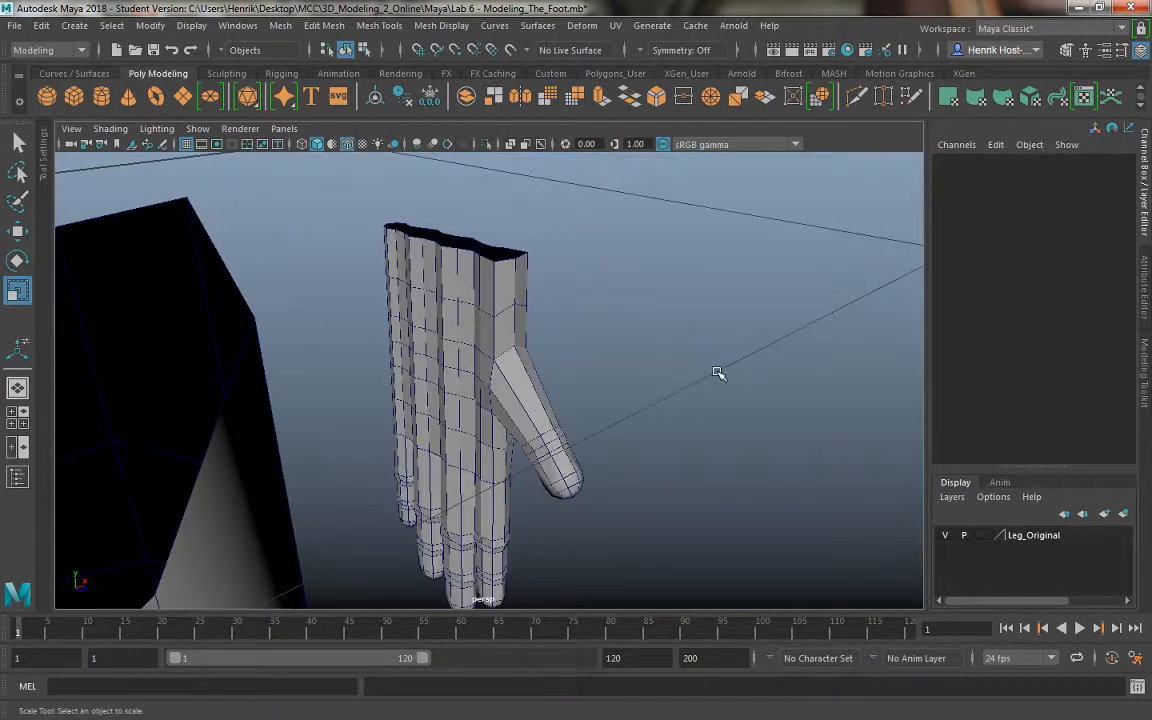
pyautogui.keyDown('alt'); pyautogui.moveTo(717, 372); pyautogui.dragTo(500, 347); pyautogui.keyUp('alt')
# - Isolate the hand mesh in the perspective view
pyautogui.click(458, 329)
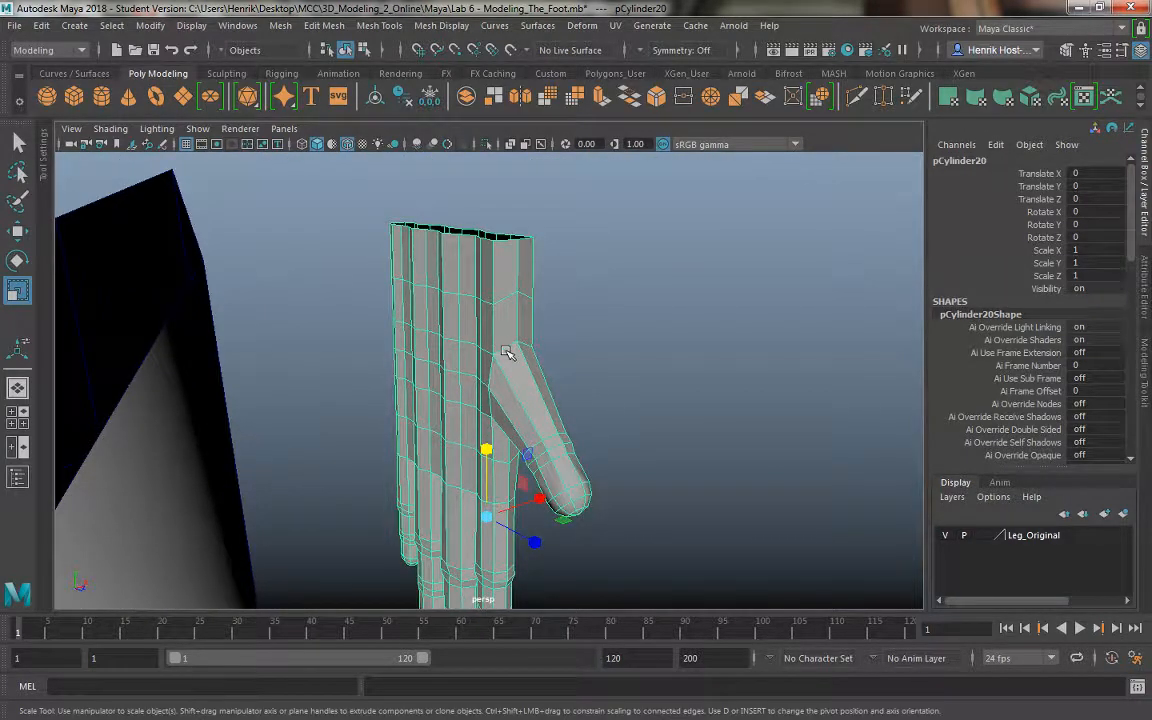
pyautogui.hotkey('ctrl', '1')
pyautogui.click(574, 318)
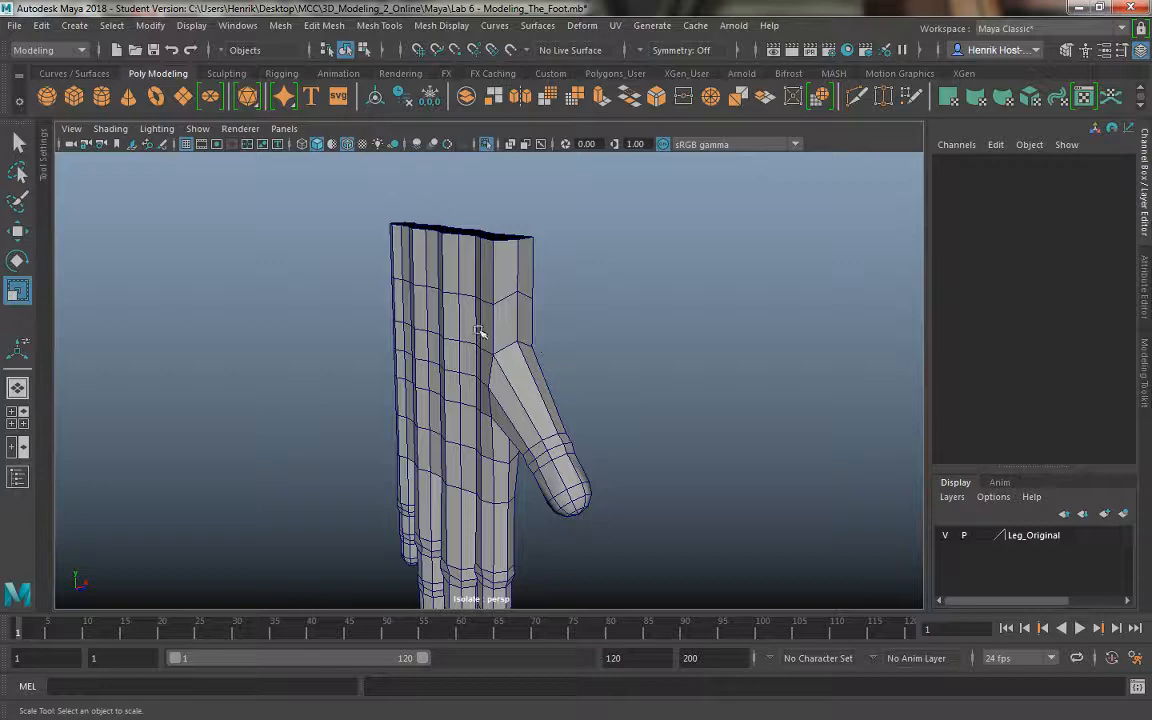
# - Soften the edges of the isolated hand mesh and select the mesh again
pyautogui.click(476, 330)
pyautogui.keyDown('shift'); pyautogui.rightClick(419, 260); pyautogui.keyUp('shift')
pyautogui.keyDown('shift'); pyautogui.moveTo(419, 262); pyautogui.dragTo(548, 267, button='right'); pyautogui.keyUp('shift')
pyautogui.press('w')
pyautogui.click(607, 314)
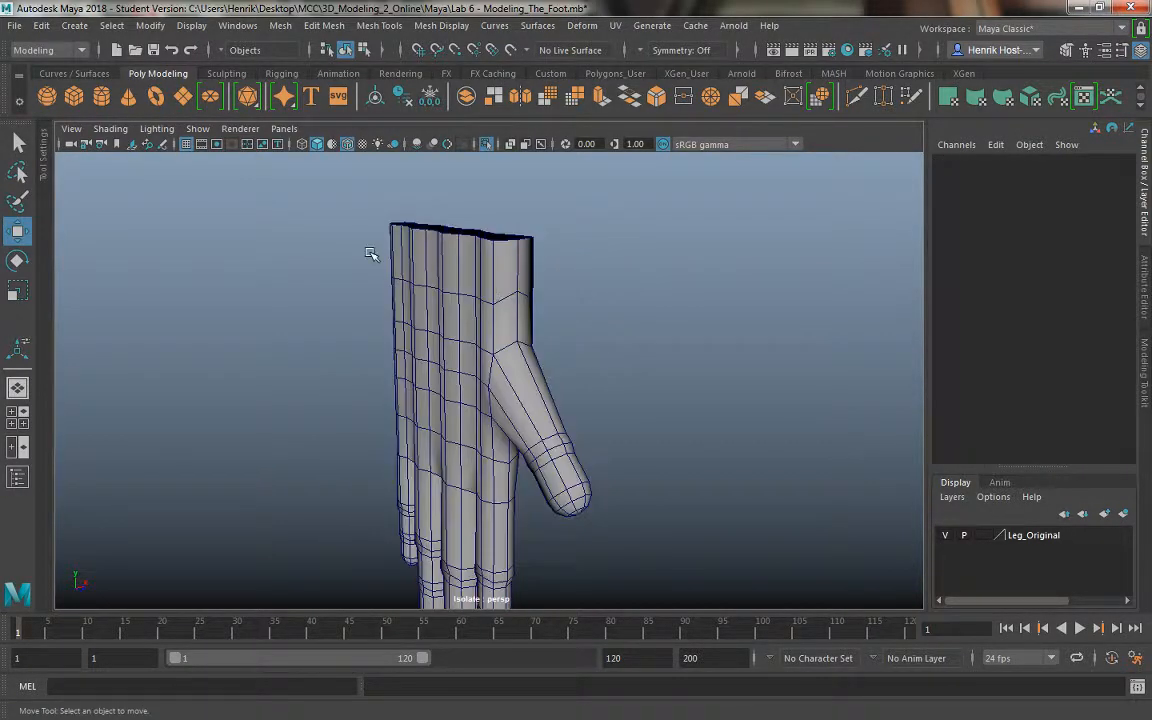
pyautogui.click(441, 321)
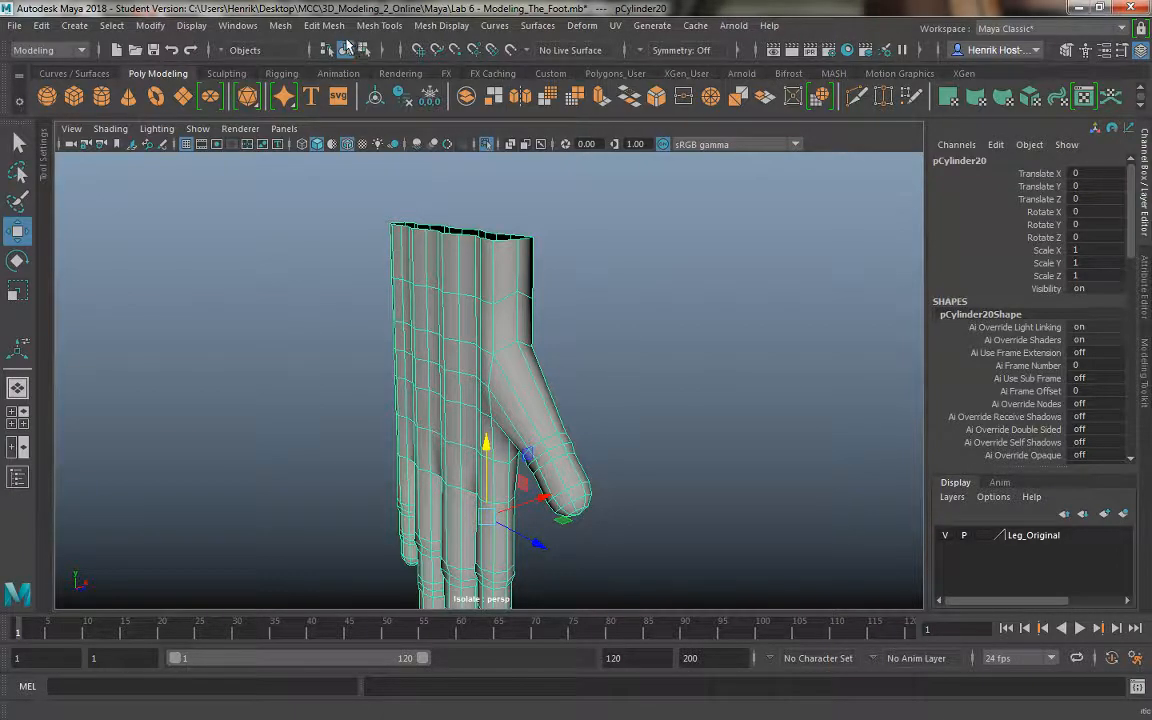
# - Activate the Sculpt Tool on the hand mesh and reduce its brush size
pyautogui.click(379, 25)
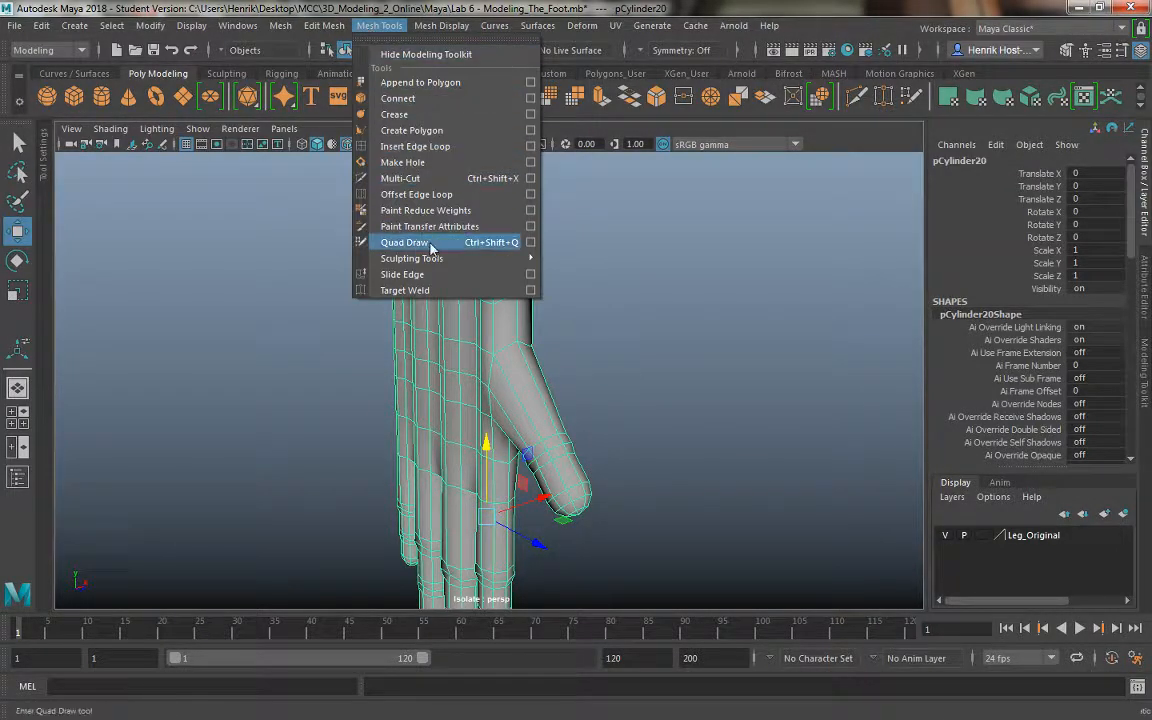
pyautogui.moveTo(440, 258)
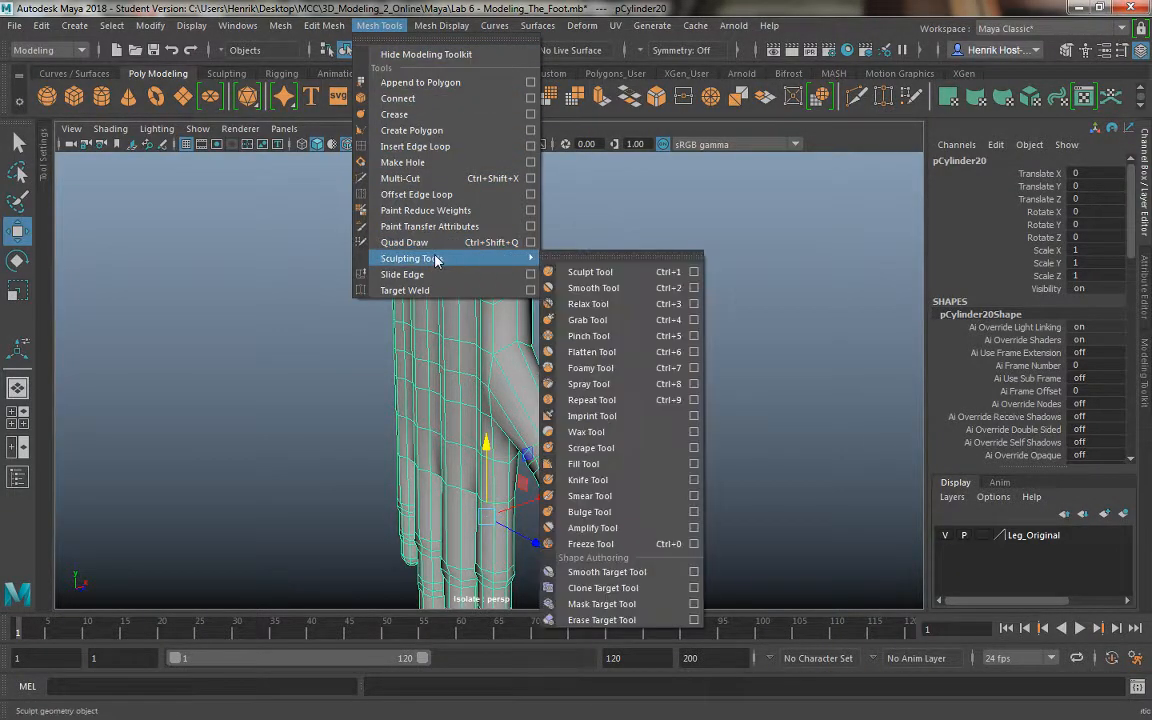
pyautogui.click(612, 278)
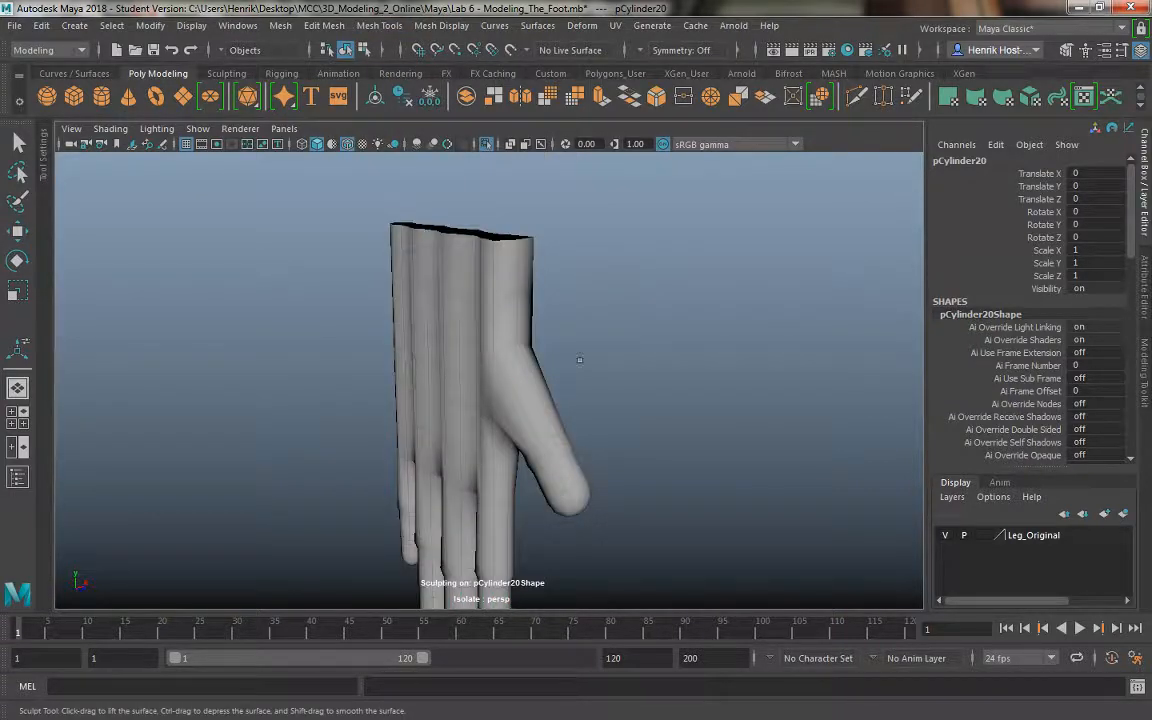
pyautogui.press('b')
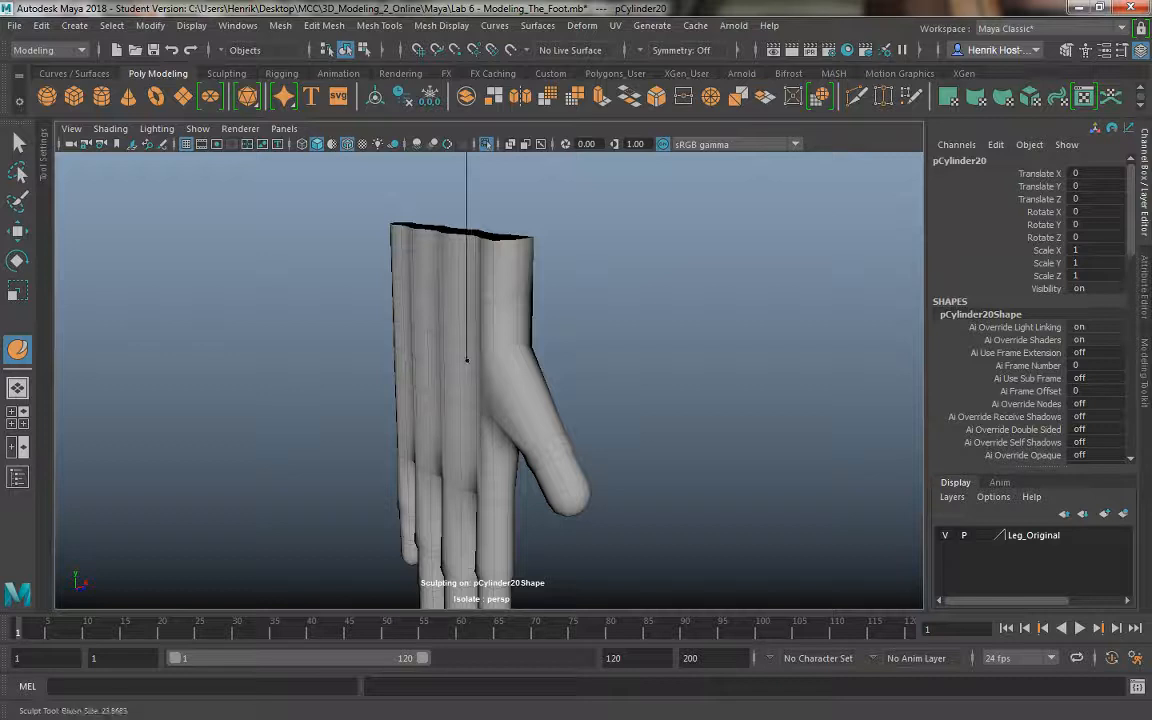
pyautogui.press('b')
pyautogui.moveTo(503, 346); pyautogui.dragTo(496, 348)
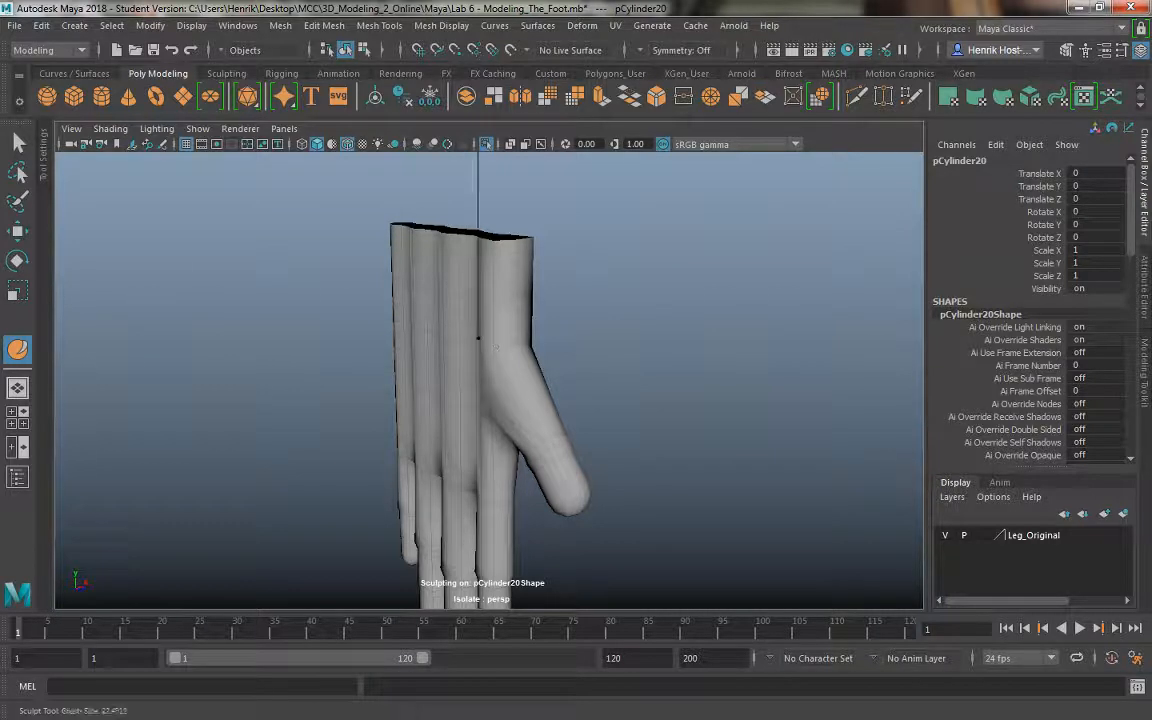
# - Set the Sculpt Tool's brush size to 0.082 and strength to 0.2, undoing the test strokes on the palm
pyautogui.click(44, 172)
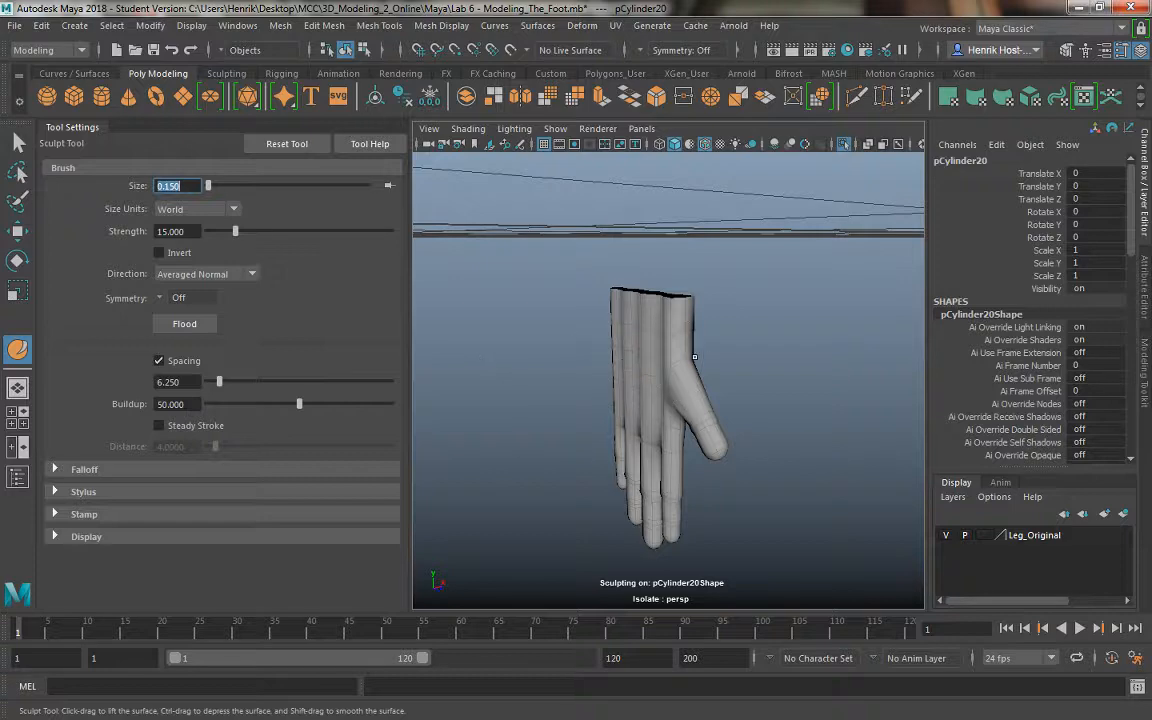
pyautogui.moveTo(630, 360)
pyautogui.keyDown('alt'); pyautogui.mouseDown()
pyautogui.moveTo(656, 373)
pyautogui.moveTo(604, 360)
pyautogui.moveTo(604, 404)
pyautogui.moveTo(609, 395)
pyautogui.moveTo(575, 408)
pyautogui.moveTo(638, 423)
pyautogui.mouseUp(); pyautogui.keyUp('alt')
pyautogui.hotkey('ctrl', 'z')
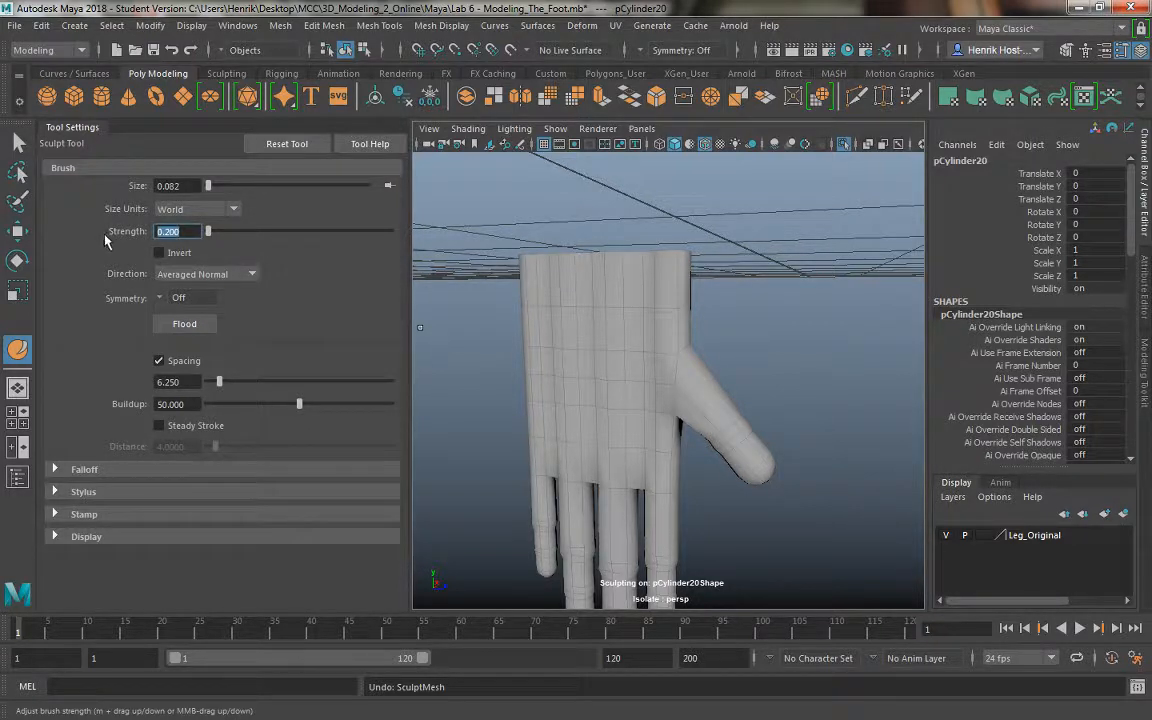
pyautogui.moveTo(590, 445)
pyautogui.mouseDown()
pyautogui.moveTo(602, 394)
pyautogui.moveTo(628, 359)
pyautogui.moveTo(624, 376)
pyautogui.mouseUp()
pyautogui.hotkey('ctrl', 'z')
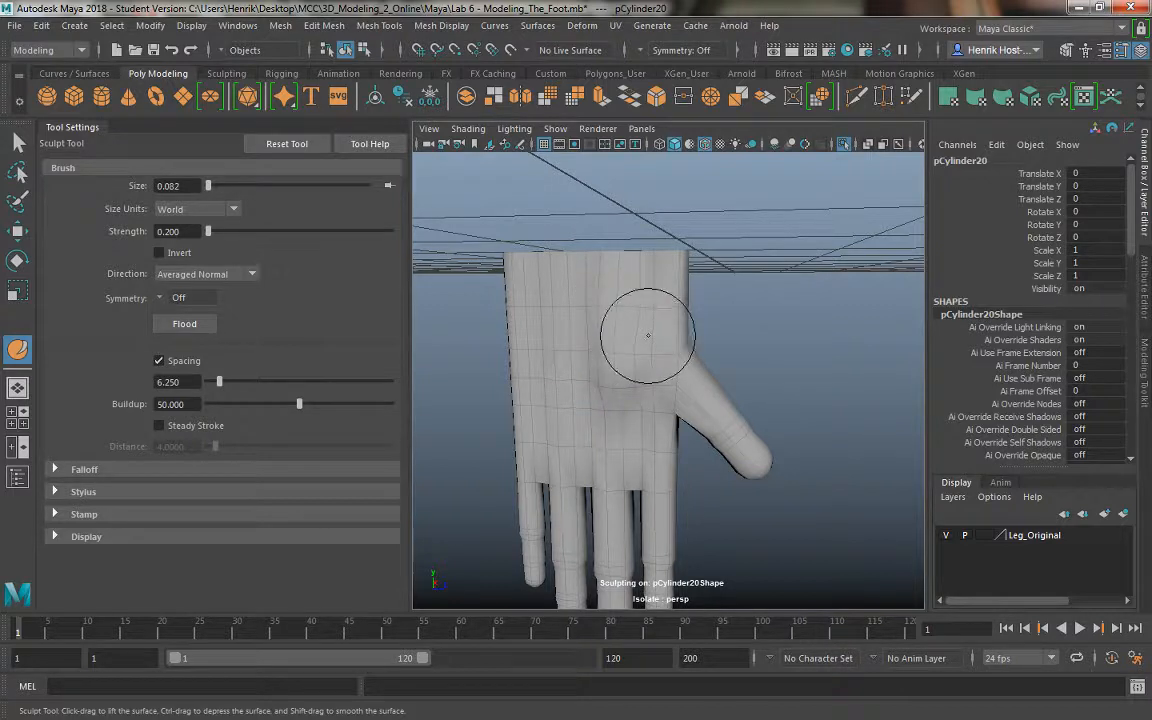
# - Build up volume across the middle of the palm and above the finger bases, and smooth the raised areas
pyautogui.moveTo(636, 345)
pyautogui.mouseDown()
pyautogui.moveTo(617, 358)
pyautogui.moveTo(630, 381)
pyautogui.mouseUp()
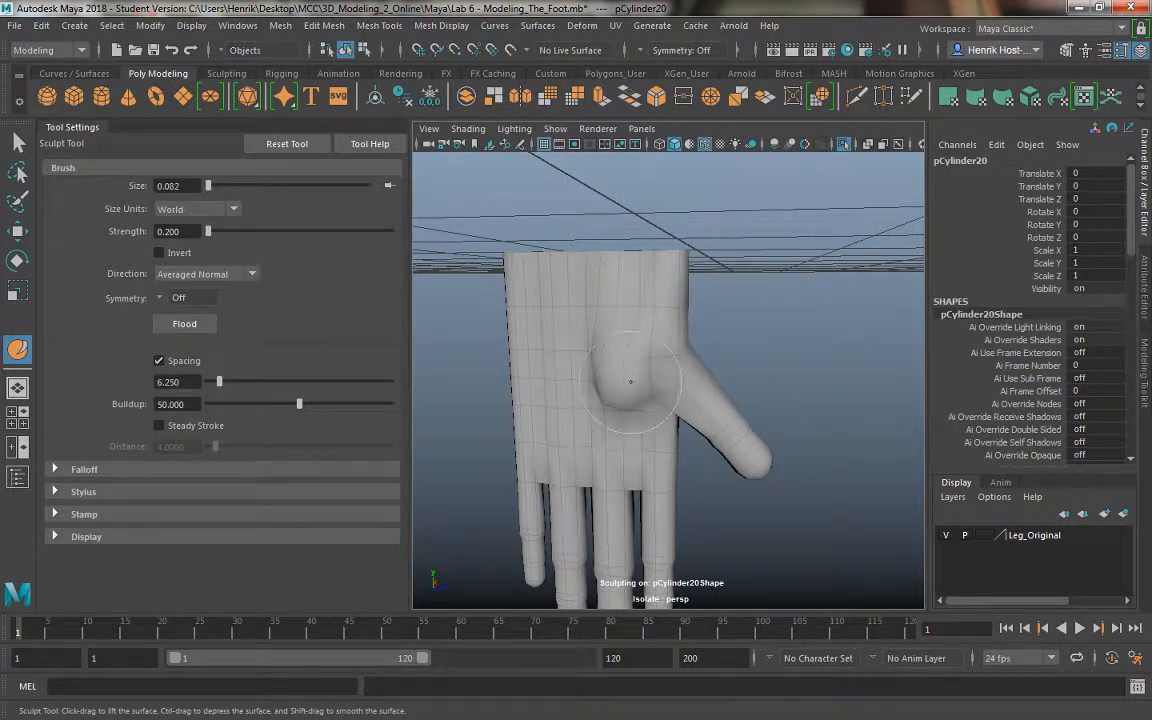
pyautogui.moveTo(626, 318)
pyautogui.keyDown('shift'); pyautogui.mouseDown()
pyautogui.moveTo(627, 383)
pyautogui.moveTo(601, 375)
pyautogui.mouseUp(); pyautogui.keyUp('shift')
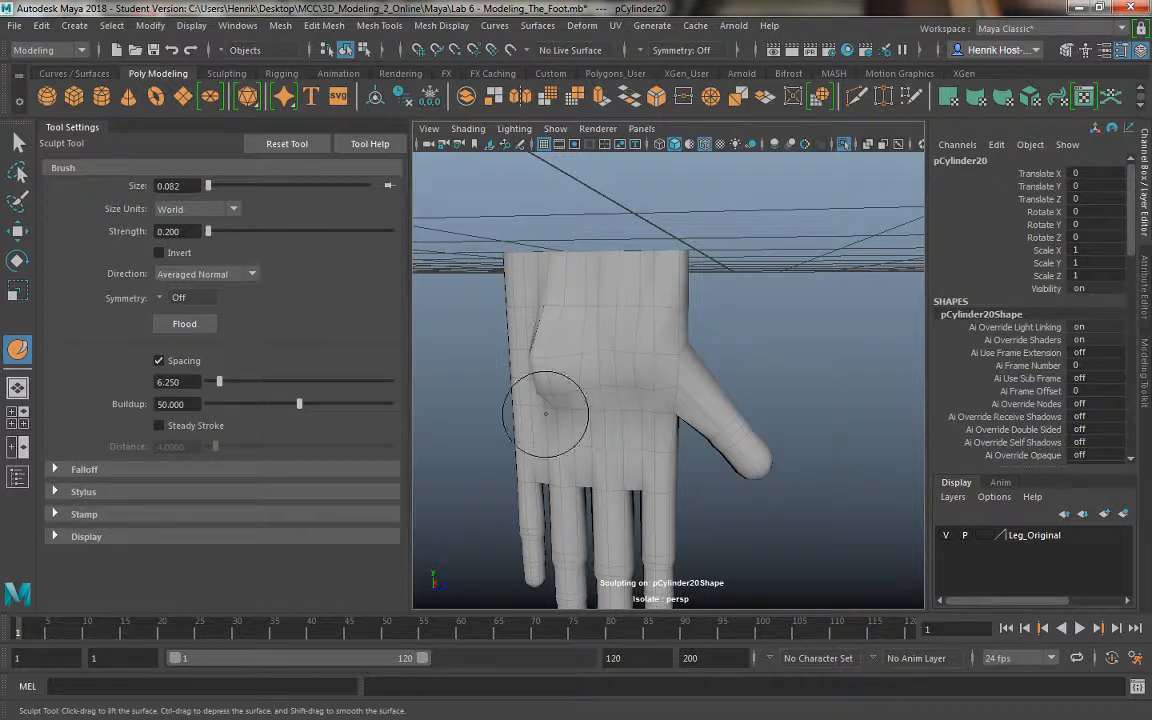
pyautogui.moveTo(561, 457); pyautogui.dragTo(632, 456)
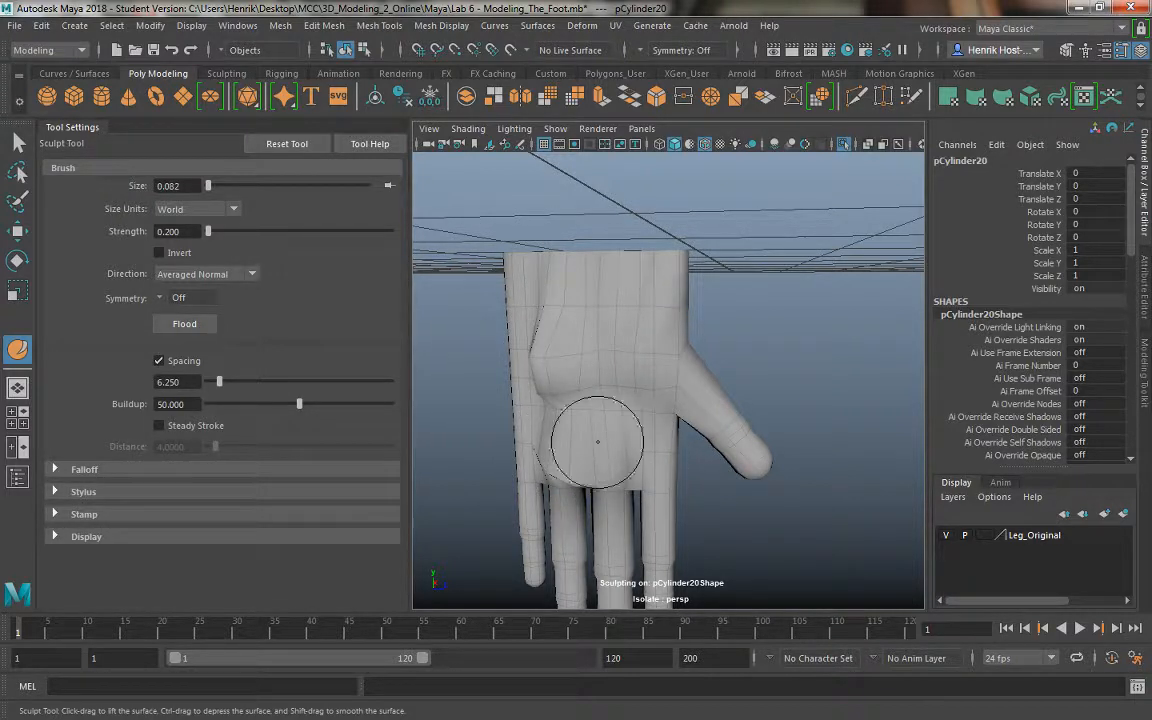
pyautogui.moveTo(562, 415)
pyautogui.mouseDown()
pyautogui.moveTo(609, 428)
pyautogui.moveTo(554, 428)
pyautogui.moveTo(563, 462)
pyautogui.moveTo(549, 452)
pyautogui.moveTo(568, 356)
pyautogui.moveTo(597, 373)
pyautogui.mouseUp()
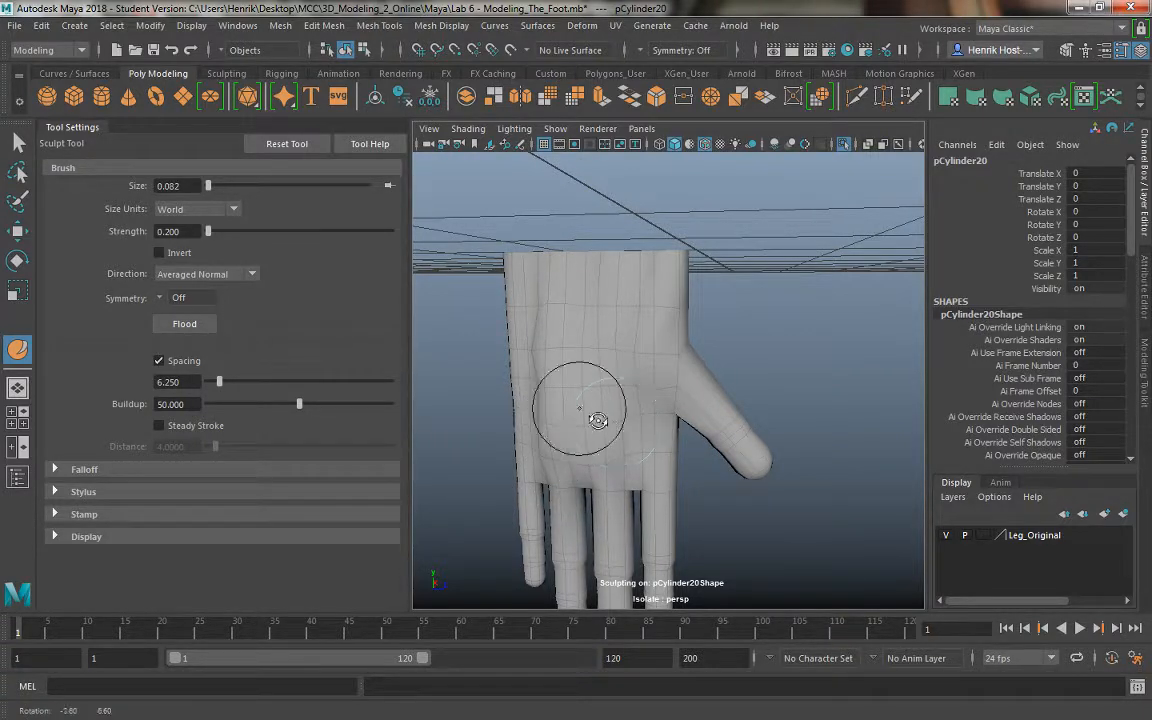
pyautogui.keyDown('alt'); pyautogui.moveTo(599, 419); pyautogui.dragTo(555, 410); pyautogui.keyUp('alt')
pyautogui.moveTo(566, 459)
pyautogui.keyDown('shift'); pyautogui.mouseDown()
pyautogui.moveTo(596, 453)
pyautogui.moveTo(548, 453)
pyautogui.moveTo(591, 381)
pyautogui.mouseUp(); pyautogui.keyUp('shift')
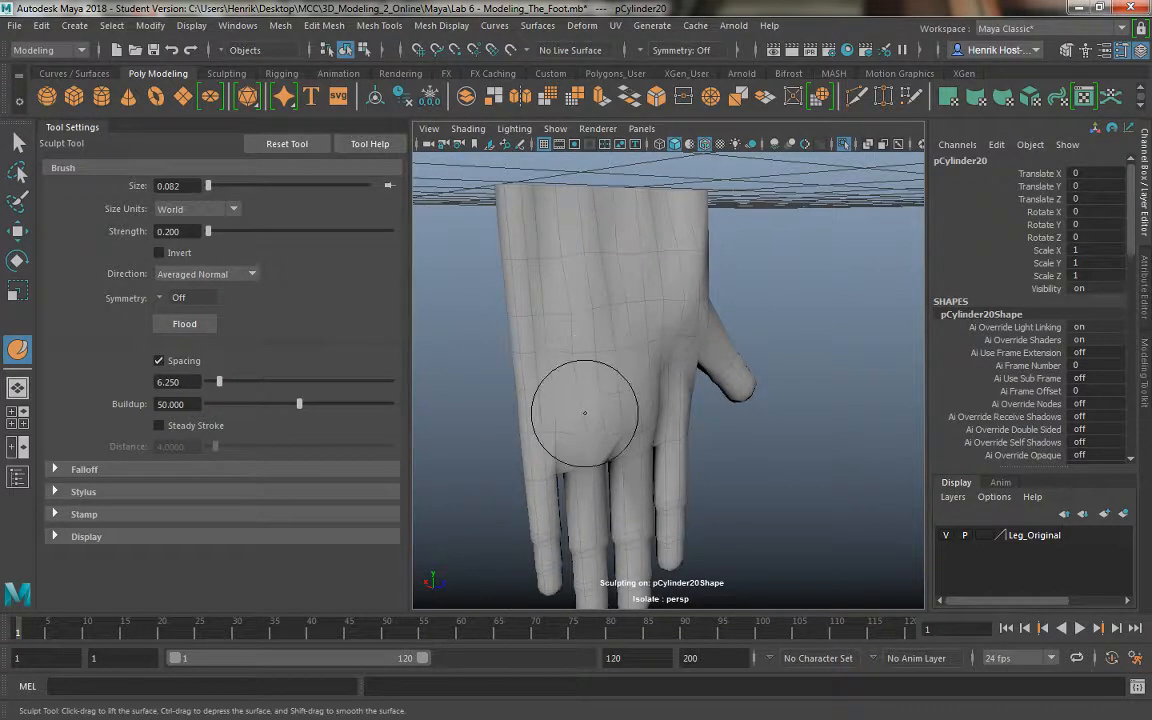
# - Sculpt the palm along the finger bases from the little finger to the index finger, undo the last stroke, and smooth the area
pyautogui.keyDown('alt'); pyautogui.moveTo(583, 420); pyautogui.dragTo(602, 406, button='middle'); pyautogui.keyUp('alt')
pyautogui.keyDown('alt'); pyautogui.moveTo(602, 406); pyautogui.dragTo(648, 420, button='right'); pyautogui.keyUp('alt')
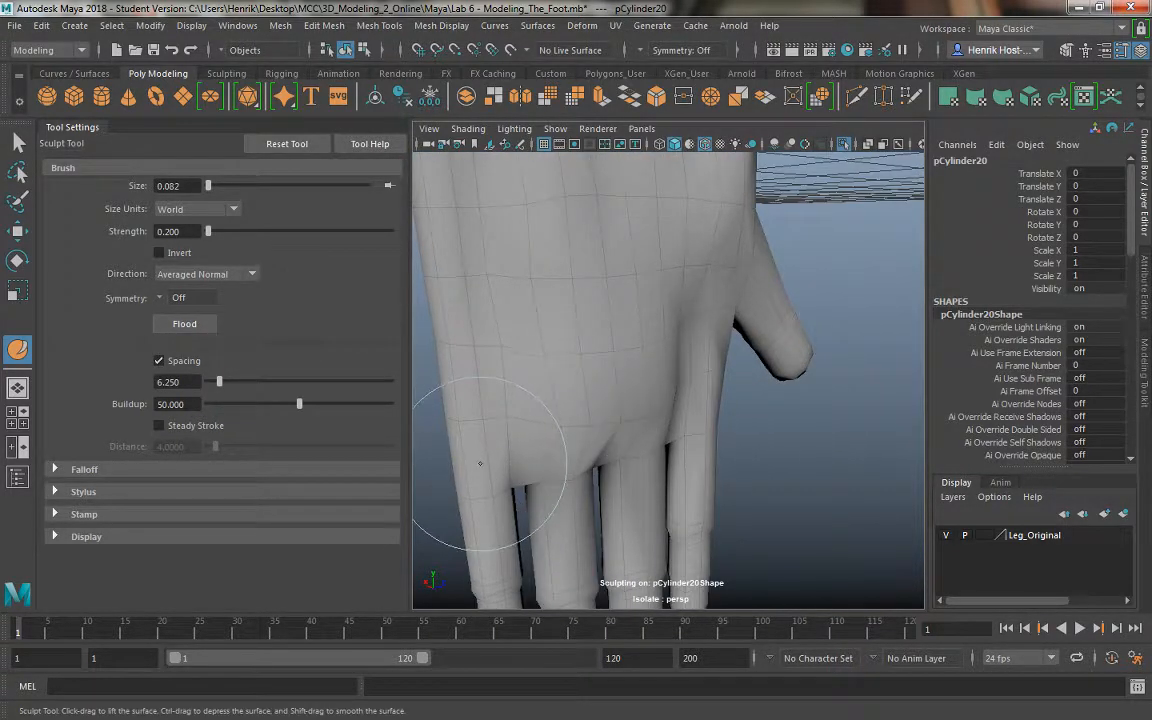
pyautogui.moveTo(480, 463)
pyautogui.mouseDown()
pyautogui.moveTo(498, 449)
pyautogui.moveTo(478, 411)
pyautogui.moveTo(638, 401)
pyautogui.moveTo(719, 375)
pyautogui.mouseUp()
pyautogui.hotkey('ctrl', 'z')
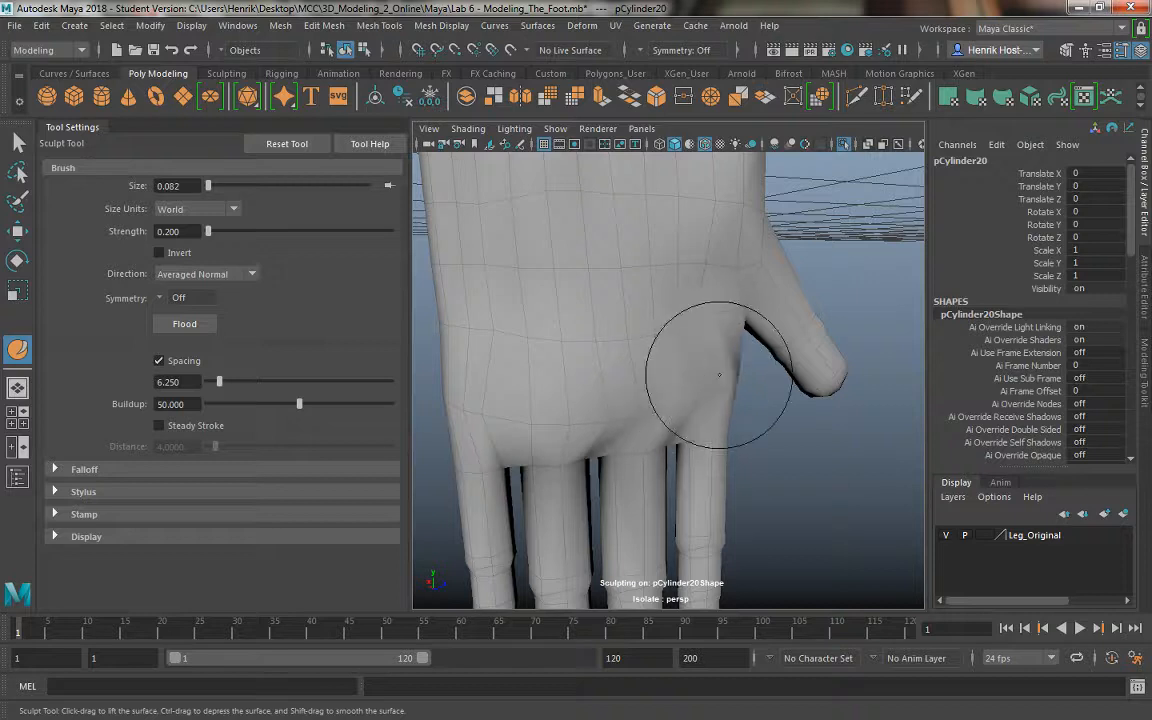
pyautogui.keyDown('shift'); pyautogui.moveTo(472, 399); pyautogui.dragTo(563, 411); pyautogui.keyUp('shift')
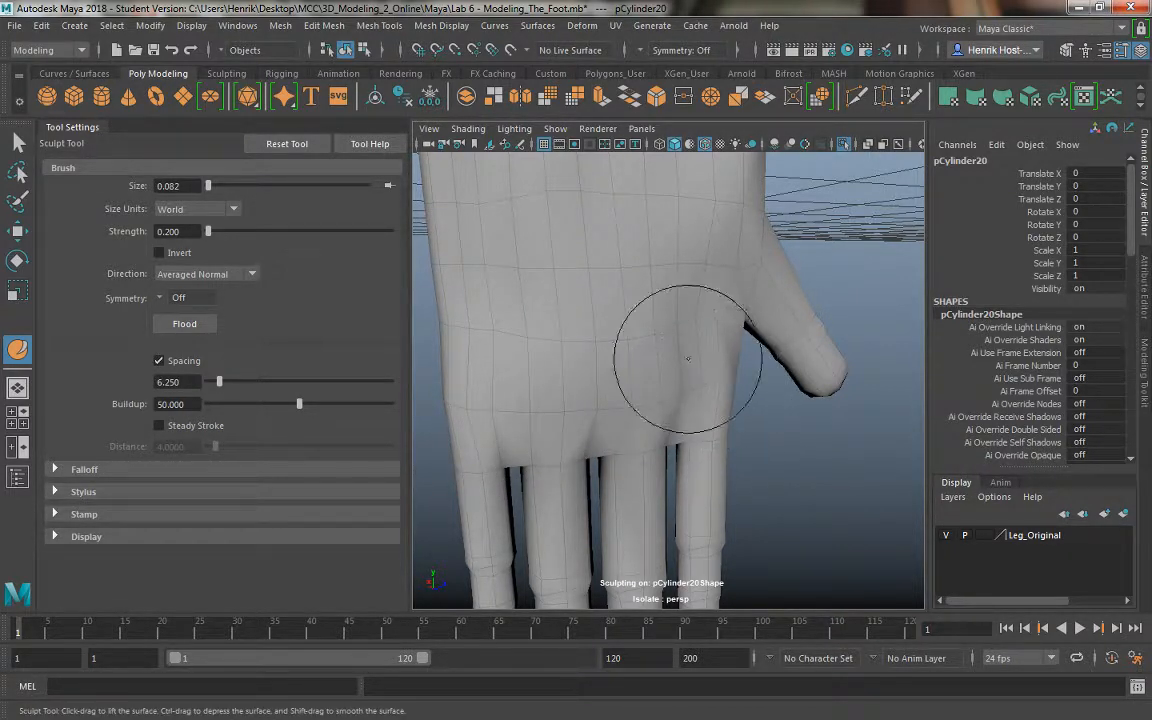
# - Undo a depressing stroke in the palm's centre, set the brush strength to 0.1, and refine the palm surface with softer strokes
pyautogui.moveTo(607, 319)
pyautogui.keyDown('ctrl'); pyautogui.mouseDown()
pyautogui.moveTo(612, 327)
pyautogui.moveTo(598, 280)
pyautogui.moveTo(617, 246)
pyautogui.mouseUp(); pyautogui.keyUp('ctrl')
pyautogui.hotkey('ctrl', 'z')
pyautogui.keyDown('alt'); pyautogui.moveTo(573, 306); pyautogui.dragTo(571, 325); pyautogui.keyUp('alt')
pyautogui.keyDown('alt'); pyautogui.moveTo(571, 325); pyautogui.dragTo(586, 384, button='middle'); pyautogui.keyUp('alt')
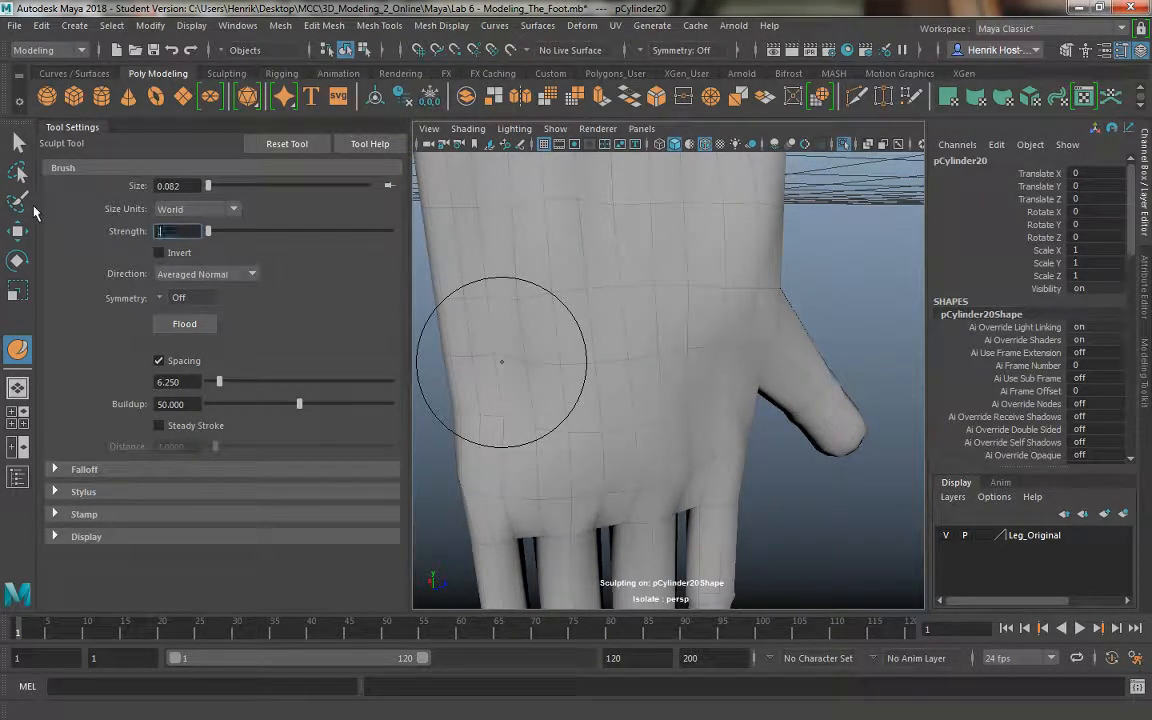
pyautogui.press('Return')
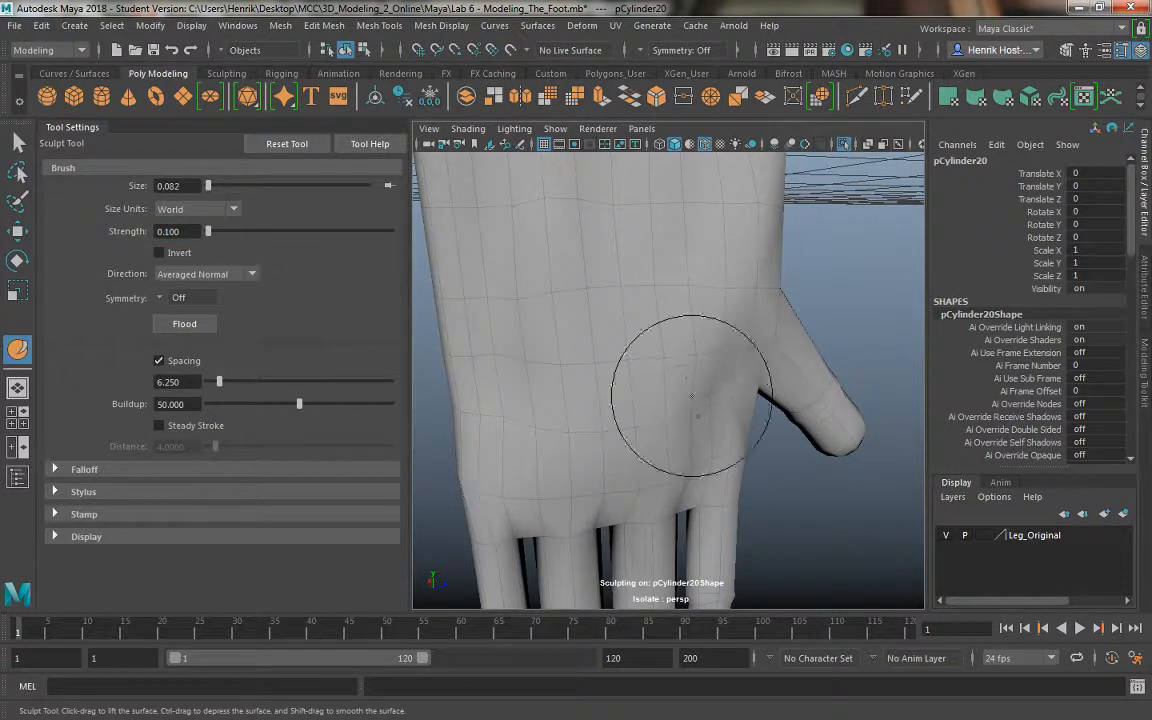
pyautogui.moveTo(710, 404)
pyautogui.mouseDown()
pyautogui.moveTo(715, 432)
pyautogui.moveTo(707, 347)
pyautogui.moveTo(498, 366)
pyautogui.mouseUp()
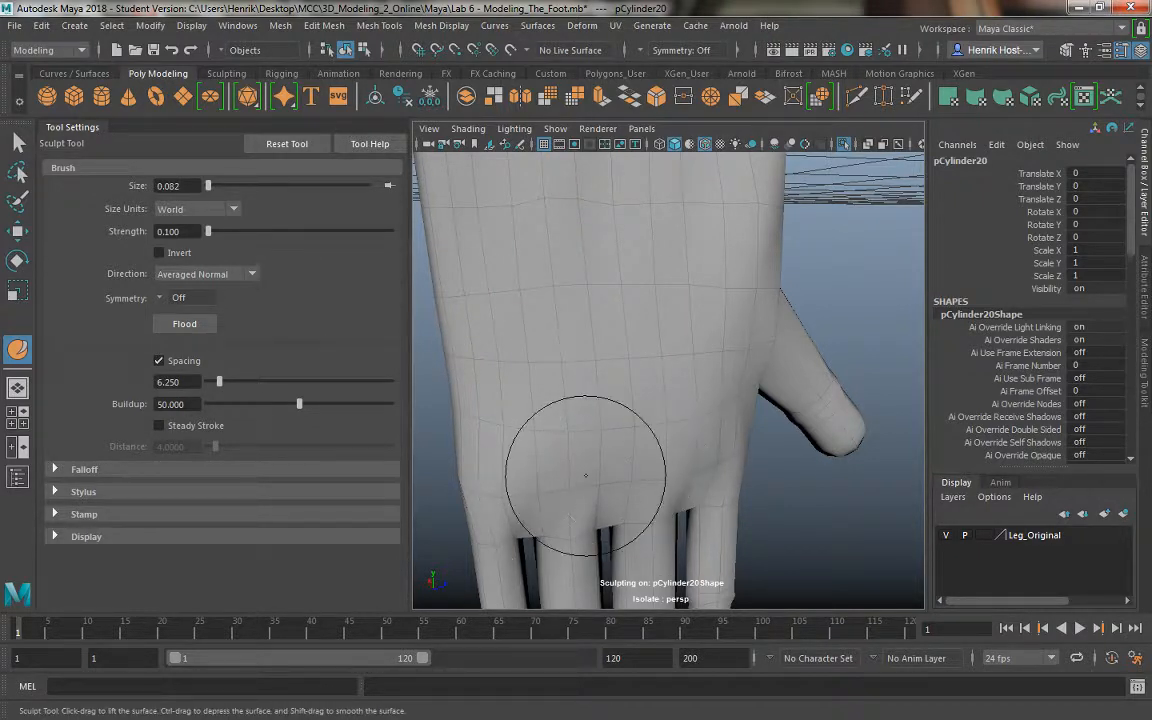
pyautogui.hotkey('ctrl', 'z')
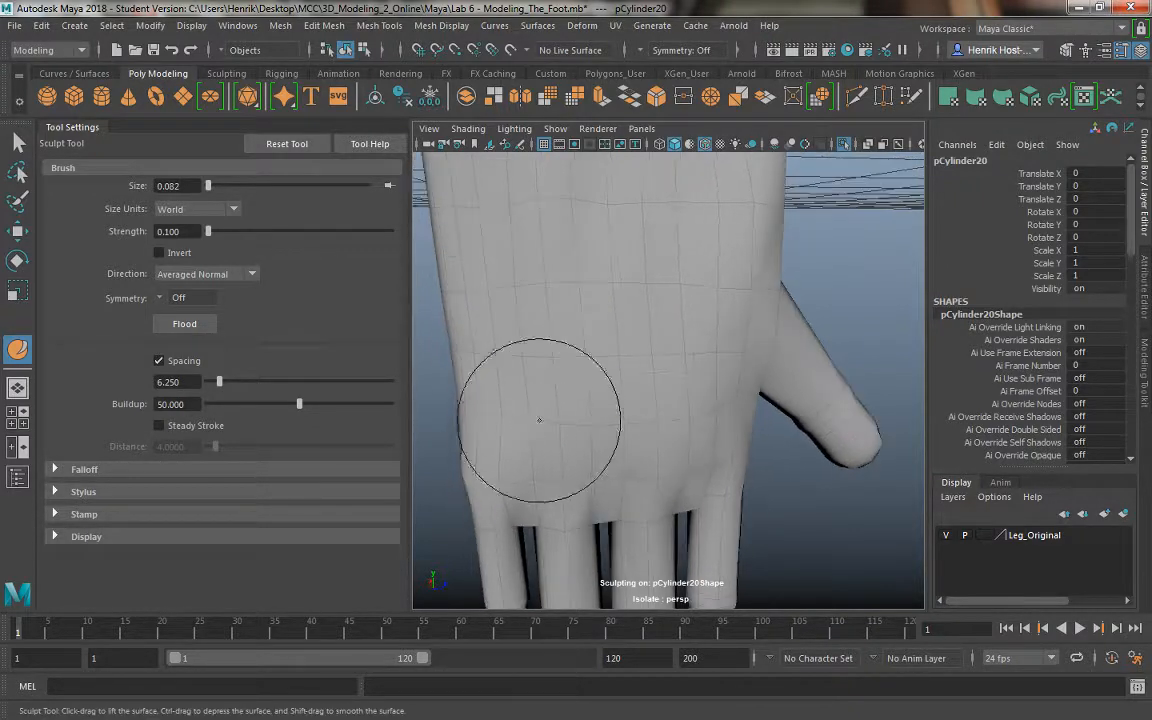
# - Reduce the brush size to 0.044, build up the fleshy mound above the thumb base, and smooth it into the palm
pyautogui.moveTo(522, 419)
pyautogui.mouseDown()
pyautogui.moveTo(515, 410)
pyautogui.moveTo(492, 420)
pyautogui.mouseUp()
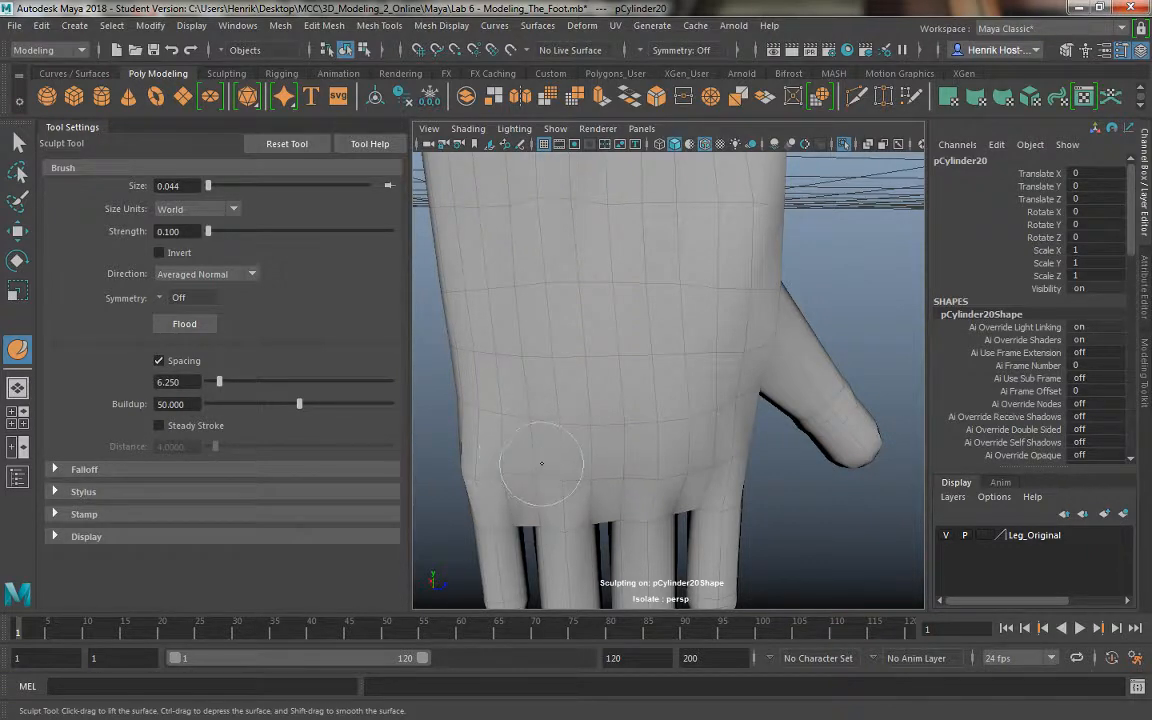
pyautogui.moveTo(527, 488)
pyautogui.keyDown('alt'); pyautogui.mouseDown()
pyautogui.moveTo(607, 488)
pyautogui.moveTo(663, 424)
pyautogui.moveTo(647, 416)
pyautogui.mouseUp(); pyautogui.keyUp('alt')
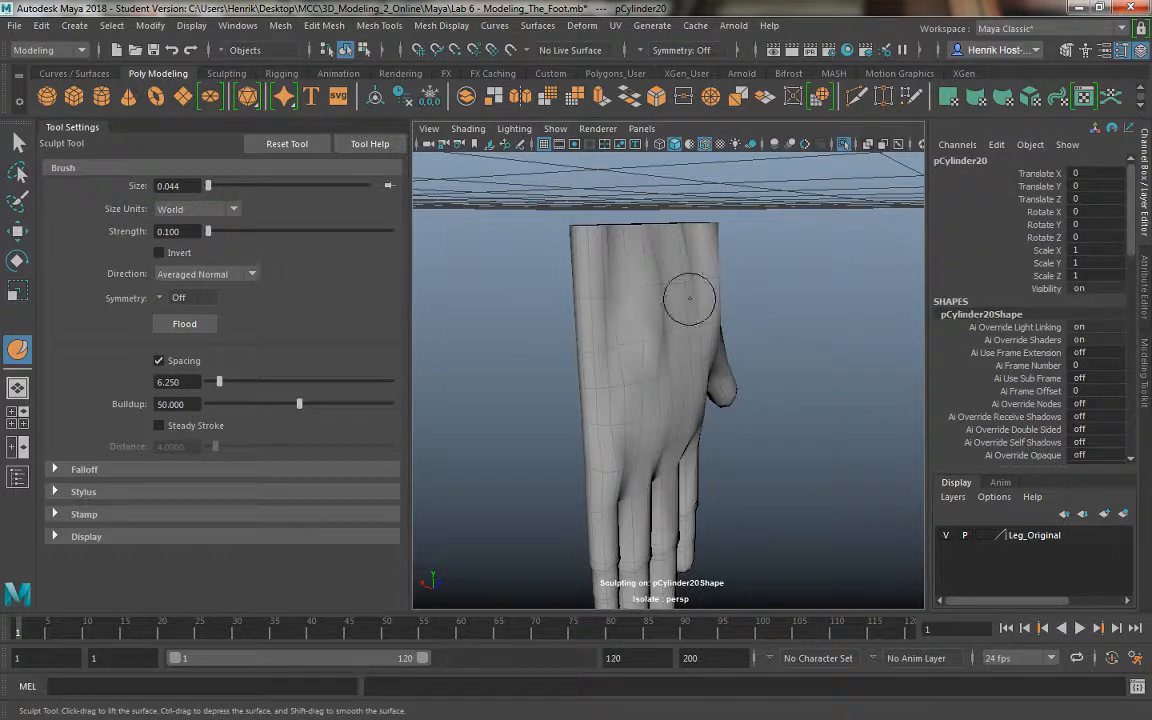
pyautogui.keyDown('alt'); pyautogui.moveTo(666, 337); pyautogui.dragTo(581, 334); pyautogui.keyUp('alt')
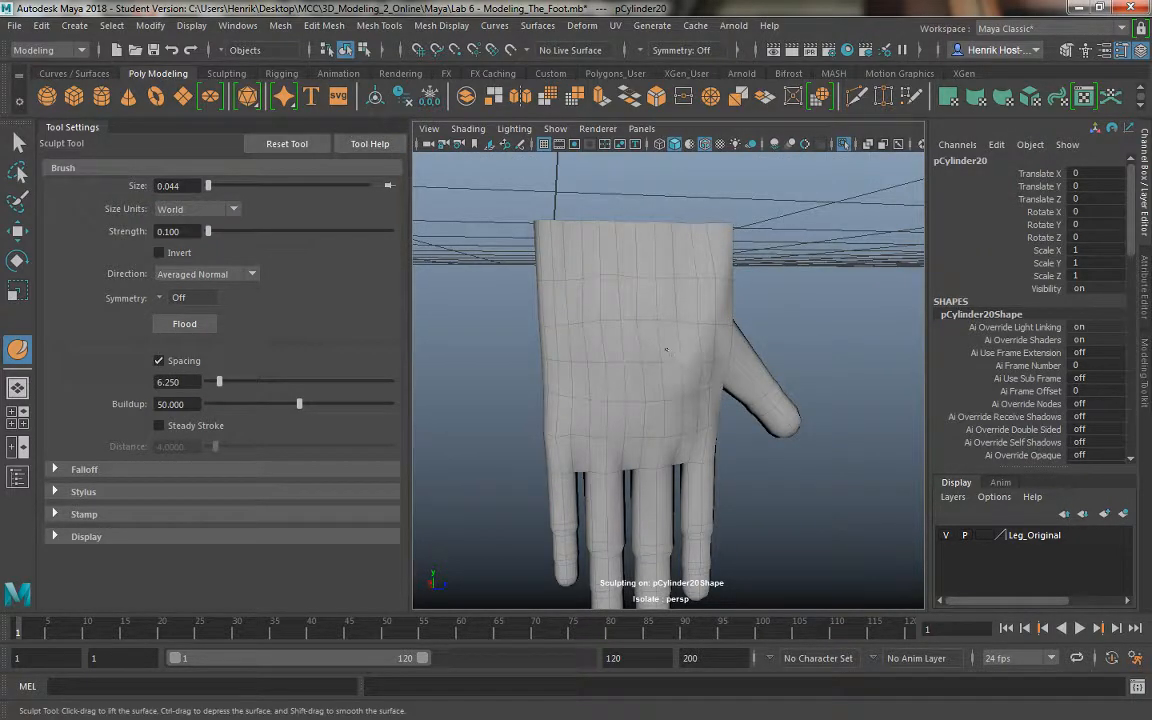
pyautogui.moveTo(701, 271)
pyautogui.mouseDown()
pyautogui.moveTo(699, 329)
pyautogui.moveTo(701, 311)
pyautogui.mouseUp()
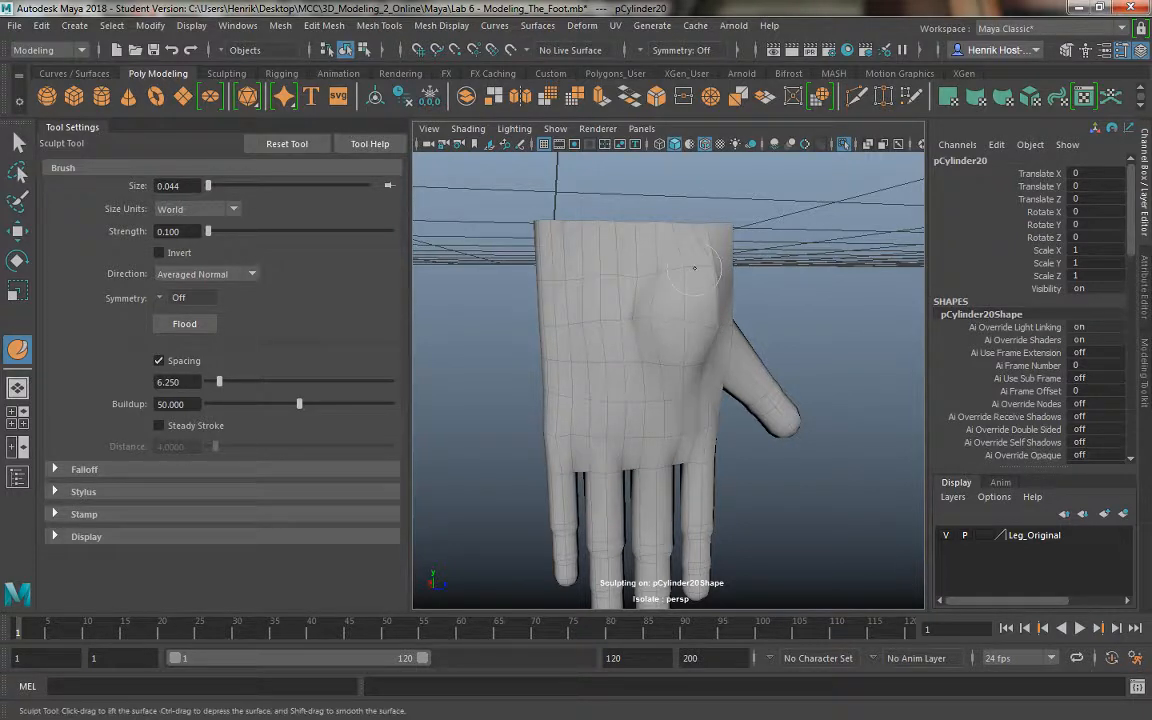
pyautogui.moveTo(710, 275); pyautogui.dragTo(673, 351)
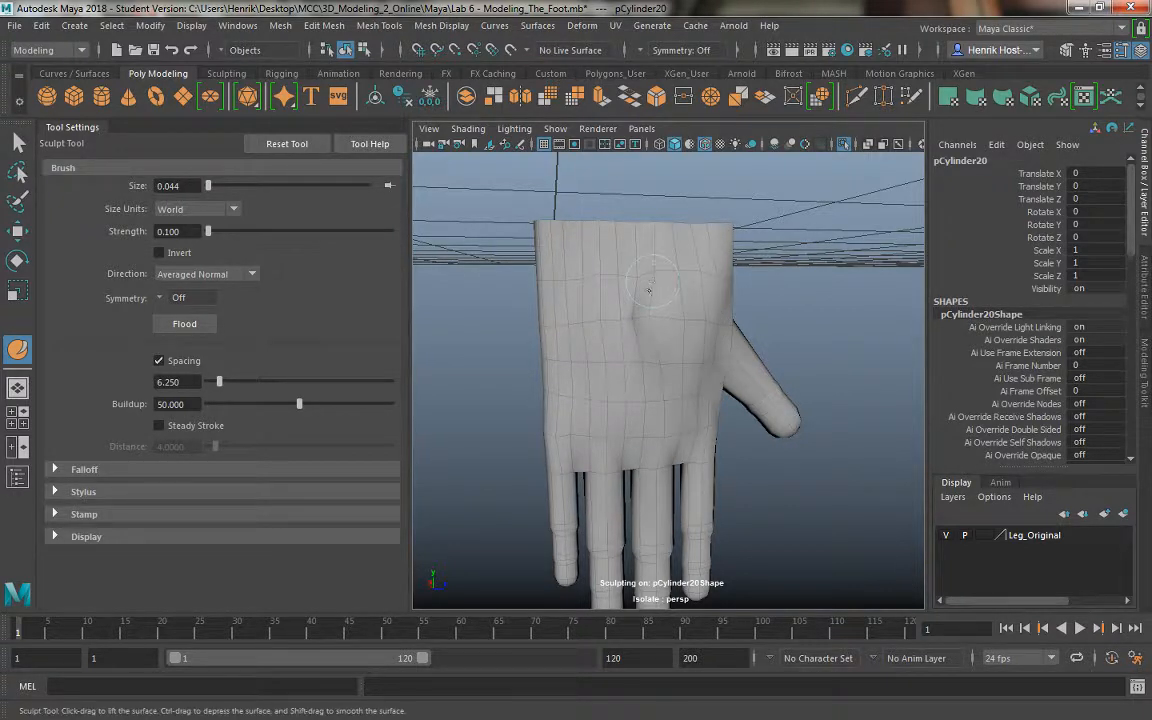
pyautogui.keyDown('shift'); pyautogui.moveTo(709, 290); pyautogui.dragTo(709, 329); pyautogui.keyUp('shift')
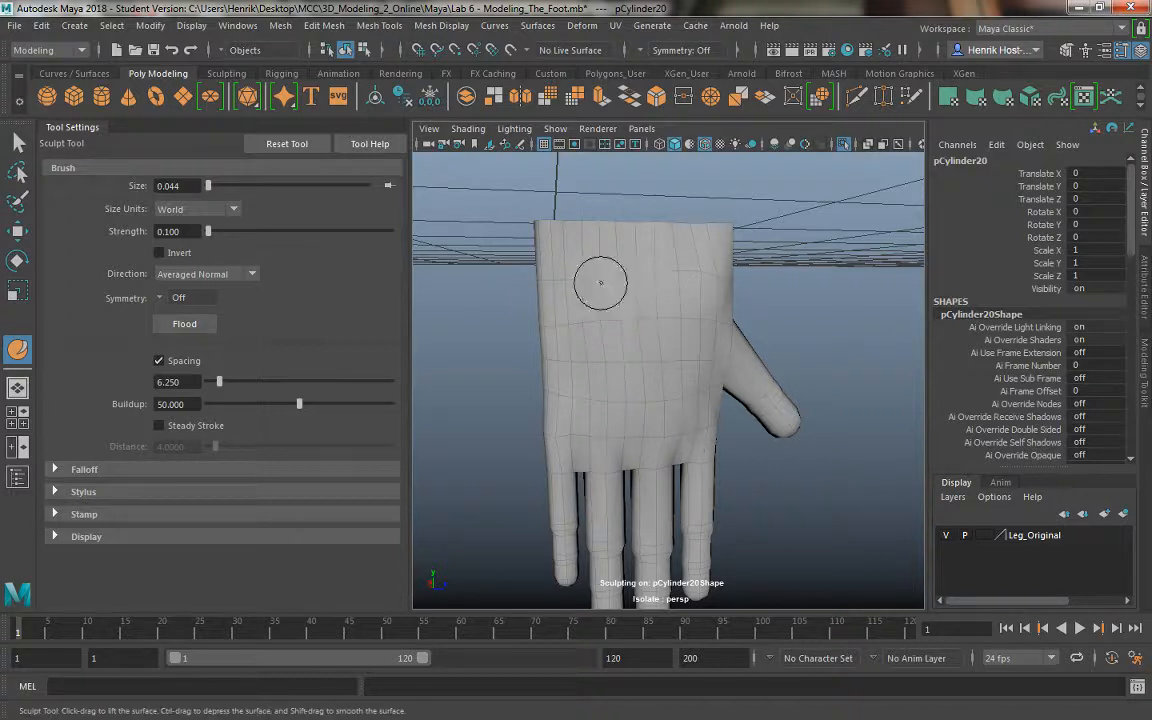
# - Raise the heel of the palm opposite the thumb and smooth the transitions with a 0.066 brush
pyautogui.moveTo(576, 303); pyautogui.dragTo(628, 309)
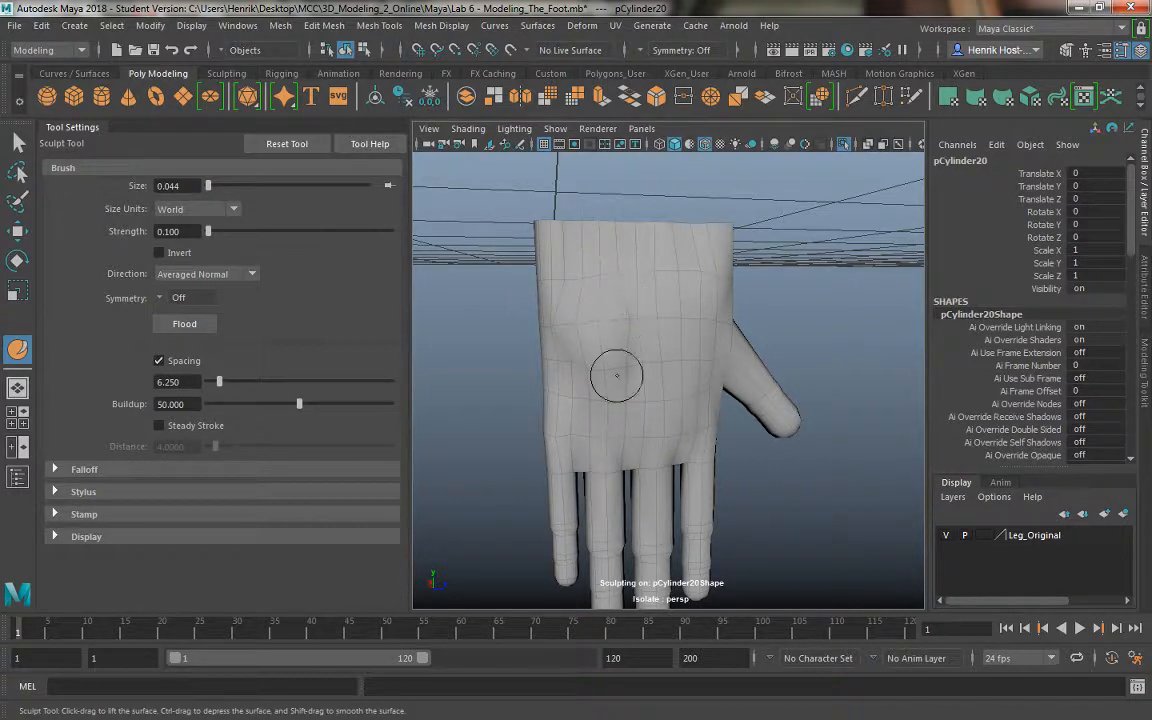
pyautogui.moveTo(560, 413)
pyautogui.keyDown('shift'); pyautogui.mouseDown()
pyautogui.moveTo(575, 406)
pyautogui.moveTo(570, 392)
pyautogui.mouseUp(); pyautogui.keyUp('shift')
pyautogui.press('b')
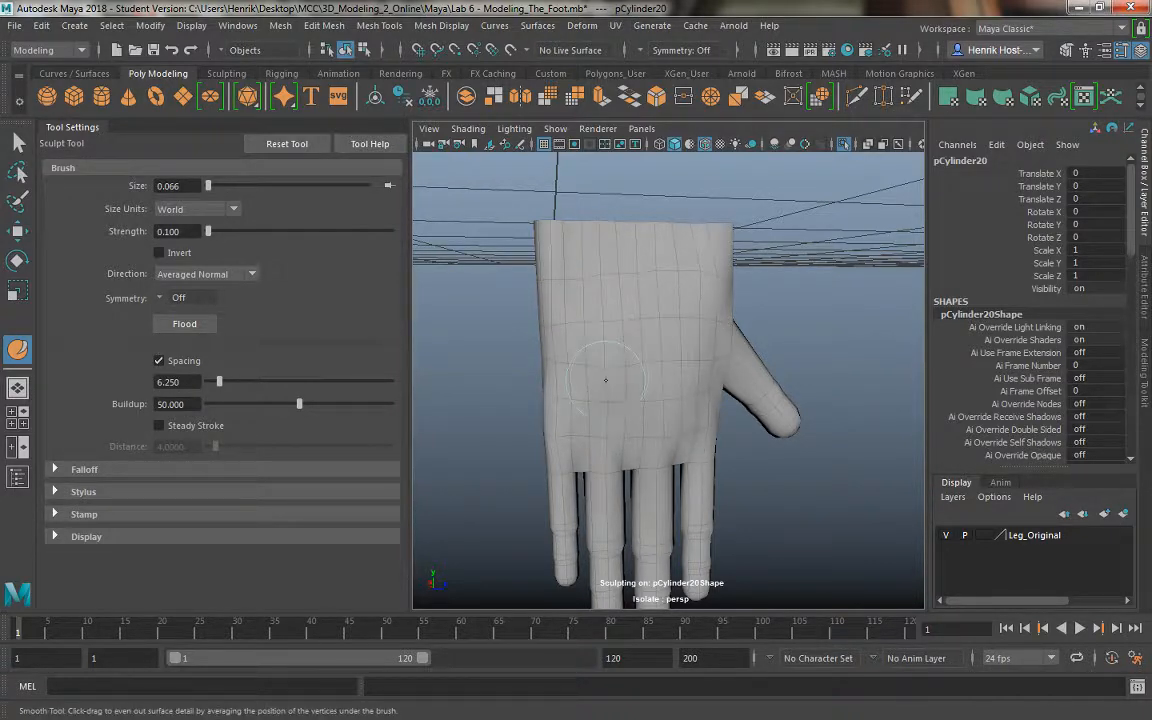
pyautogui.moveTo(627, 383)
pyautogui.keyDown('alt'); pyautogui.mouseDown()
pyautogui.moveTo(778, 389)
pyautogui.moveTo(684, 357)
pyautogui.mouseUp(); pyautogui.keyUp('alt')
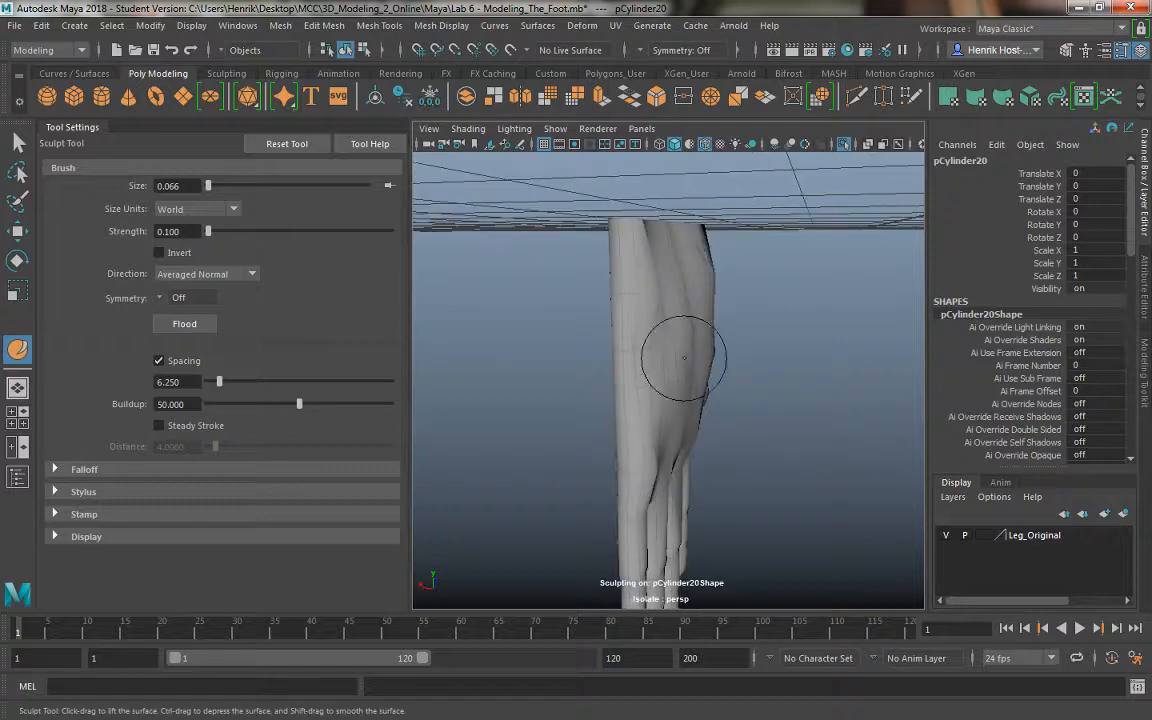
pyautogui.moveTo(672, 290)
pyautogui.keyDown('shift'); pyautogui.mouseDown()
pyautogui.moveTo(671, 268)
pyautogui.moveTo(681, 286)
pyautogui.moveTo(685, 268)
pyautogui.moveTo(610, 350)
pyautogui.mouseUp(); pyautogui.keyUp('shift')
# - Select the border vertices of the open wrist and average them twice with 10 iterations each
pyautogui.click(18, 143)
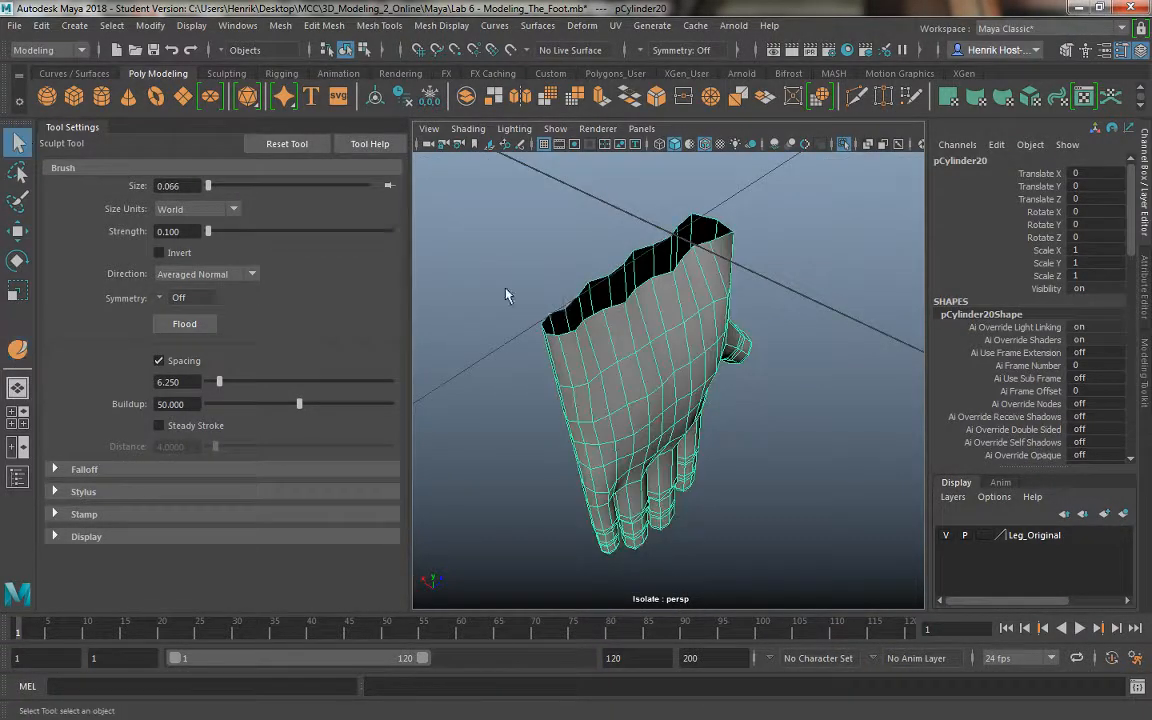
pyautogui.moveTo(540, 278); pyautogui.dragTo(524, 254, button='right')
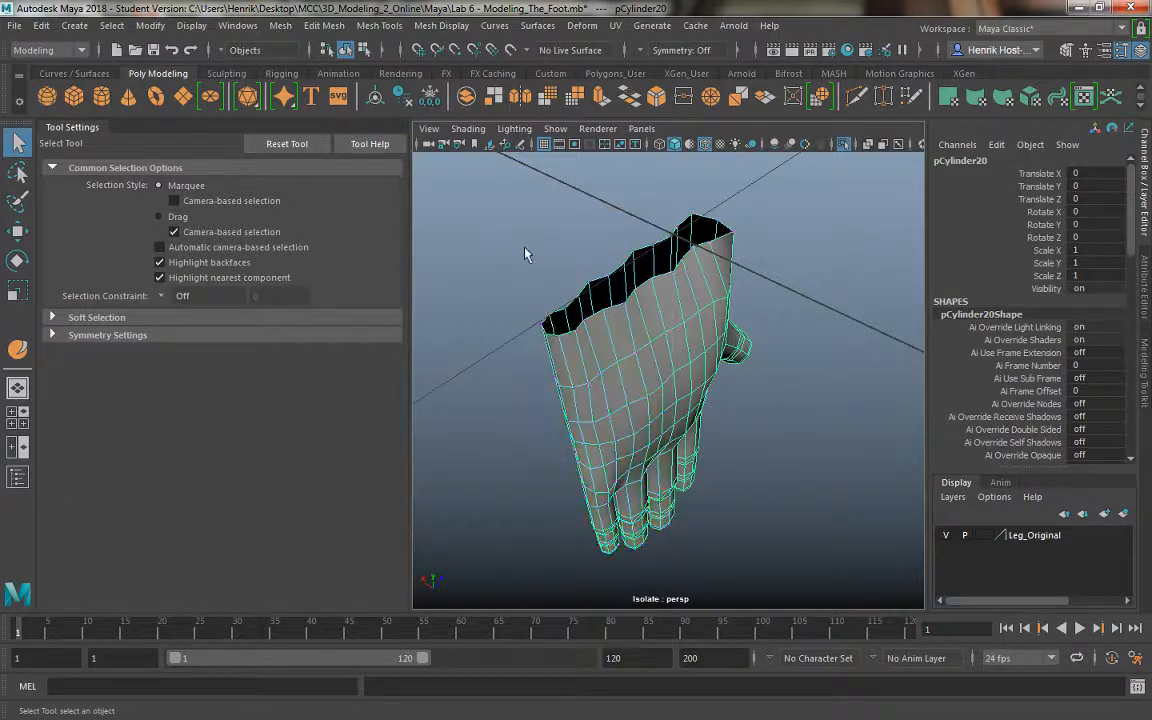
pyautogui.click(578, 327)
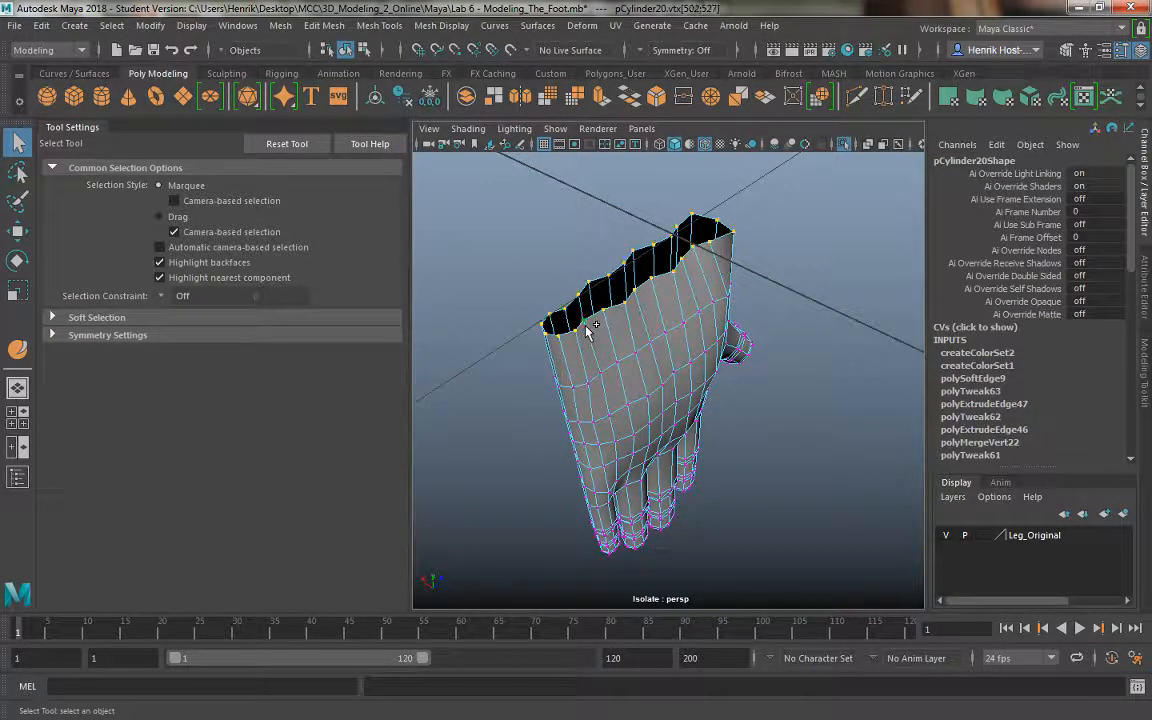
pyautogui.keyDown('shift'); pyautogui.rightClick(597, 321); pyautogui.keyUp('shift')
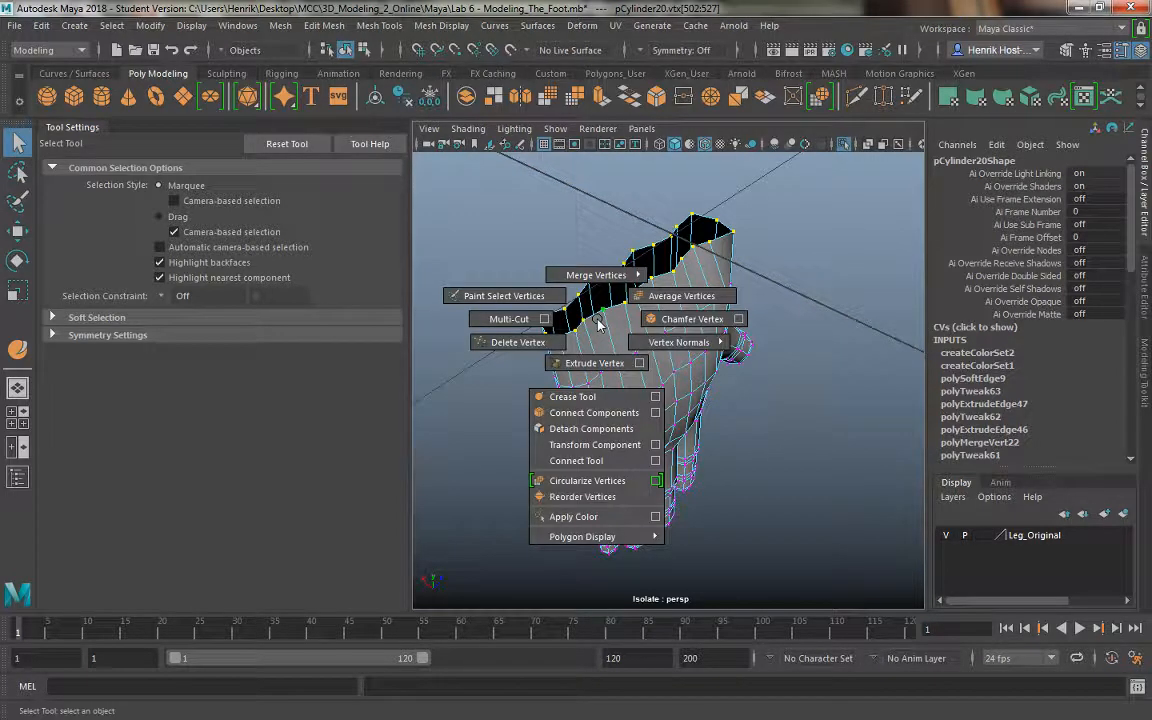
pyautogui.click(645, 297)
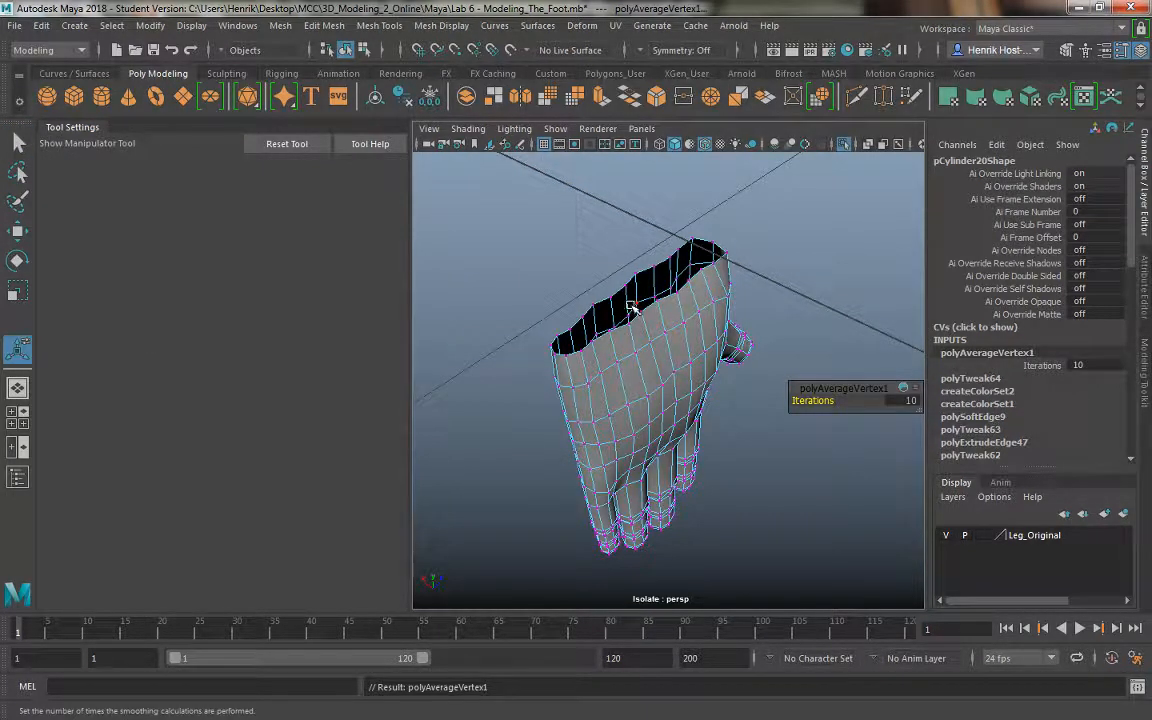
pyautogui.press('g')
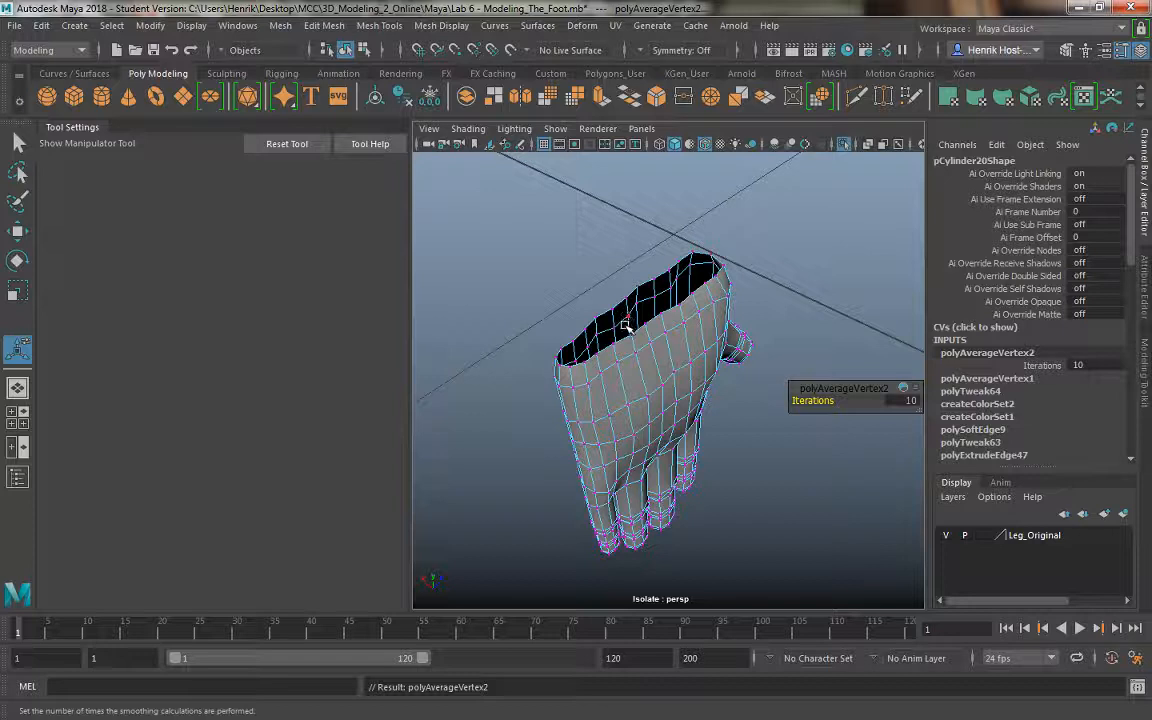
# - Raise the wrist border vertices, scale them to widen the opening front to back and narrow it across, and return to object selection
pyautogui.press('w')
pyautogui.press('r')
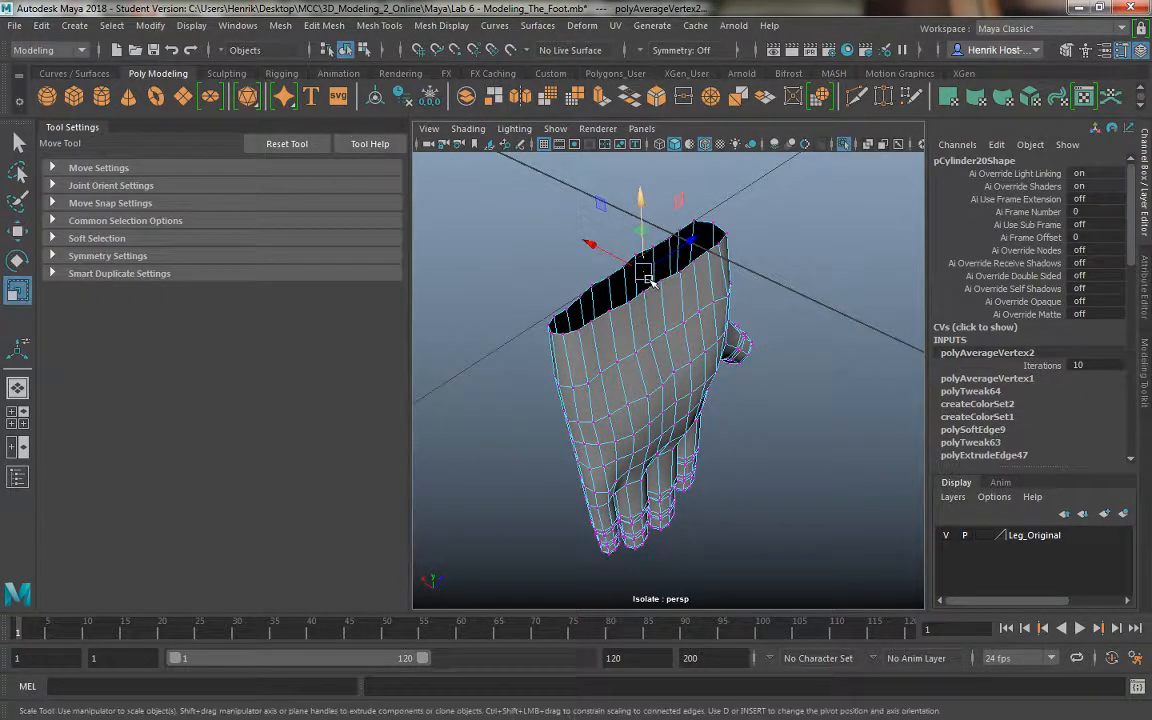
pyautogui.moveTo(590, 243); pyautogui.dragTo(630, 268)
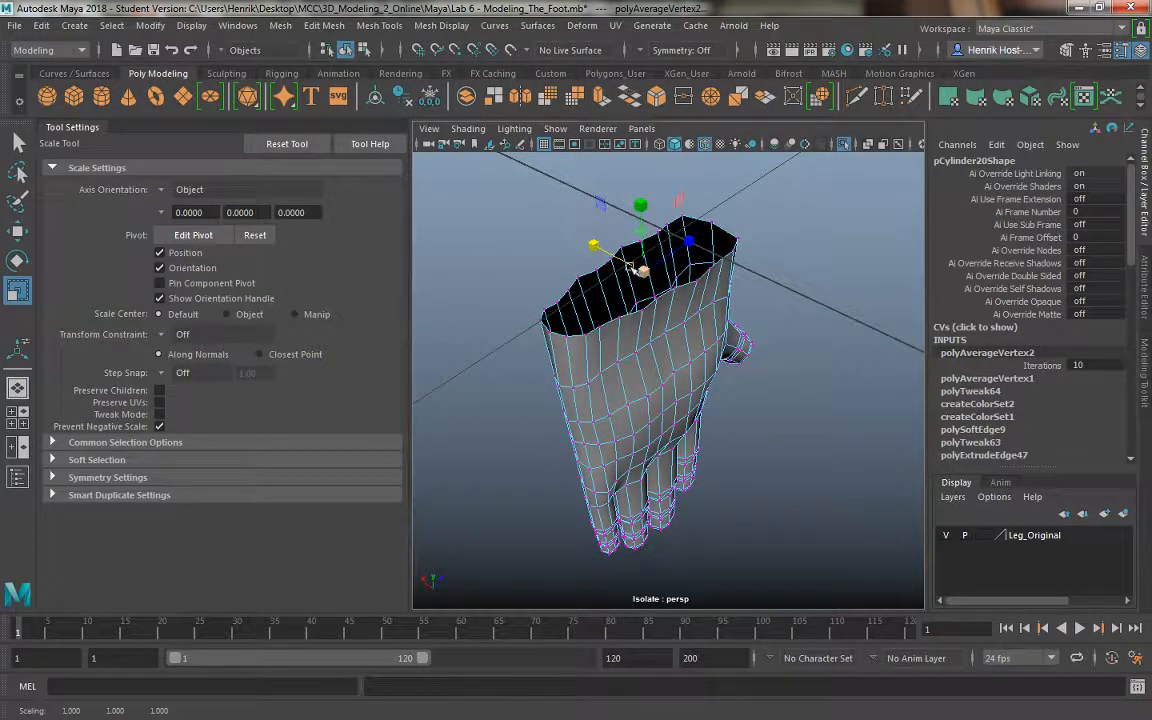
pyautogui.moveTo(688, 241); pyautogui.dragTo(676, 248, button='middle')
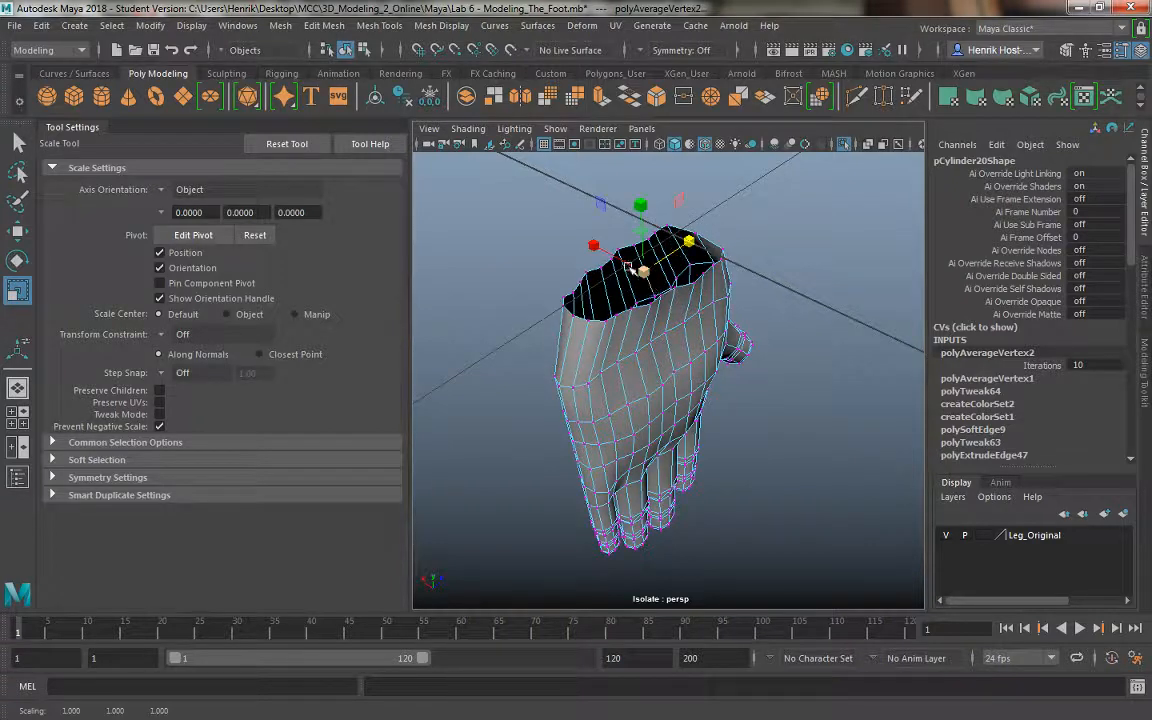
pyautogui.keyDown('alt'); pyautogui.moveTo(589, 259); pyautogui.dragTo(730, 283); pyautogui.keyUp('alt')
pyautogui.keyDown('alt'); pyautogui.moveTo(730, 283); pyautogui.dragTo(748, 291, button='right'); pyautogui.keyUp('alt')
pyautogui.keyDown('alt'); pyautogui.moveTo(748, 291); pyautogui.dragTo(697, 305); pyautogui.keyUp('alt')
pyautogui.moveTo(697, 305); pyautogui.dragTo(771, 221, button='right')
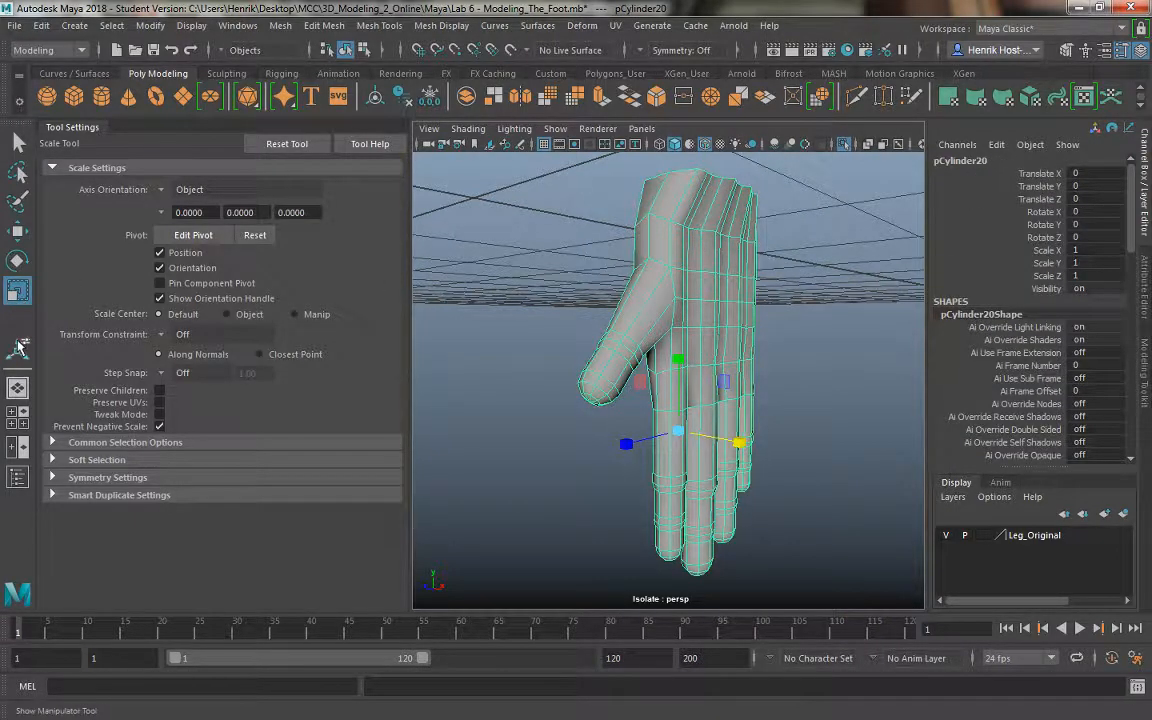
# - Sculpt the back of the hand with the Sculpt tool at size 0.092 and strength 0.1, rounding the knuckle area and wrist
pyautogui.click(379, 25)
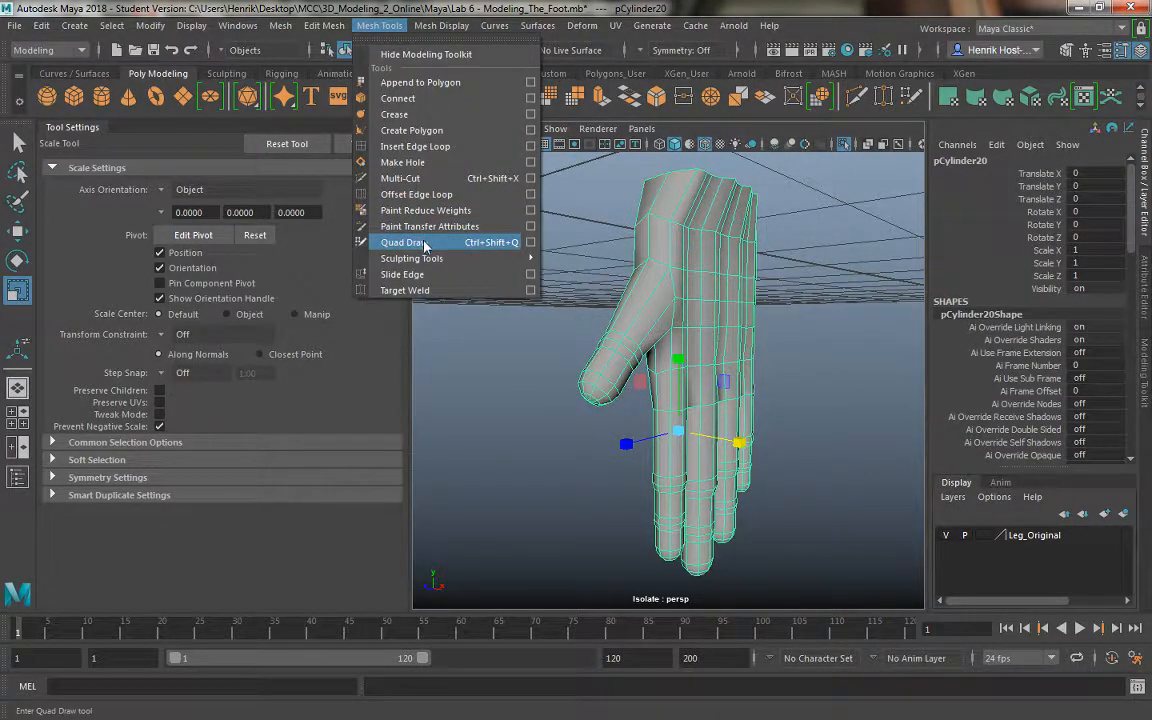
pyautogui.moveTo(450, 258)
pyautogui.click(581, 270)
pyautogui.moveTo(685, 337)
pyautogui.keyDown('alt'); pyautogui.mouseDown()
pyautogui.moveTo(720, 340)
pyautogui.moveTo(718, 316)
pyautogui.mouseUp(); pyautogui.keyUp('alt')
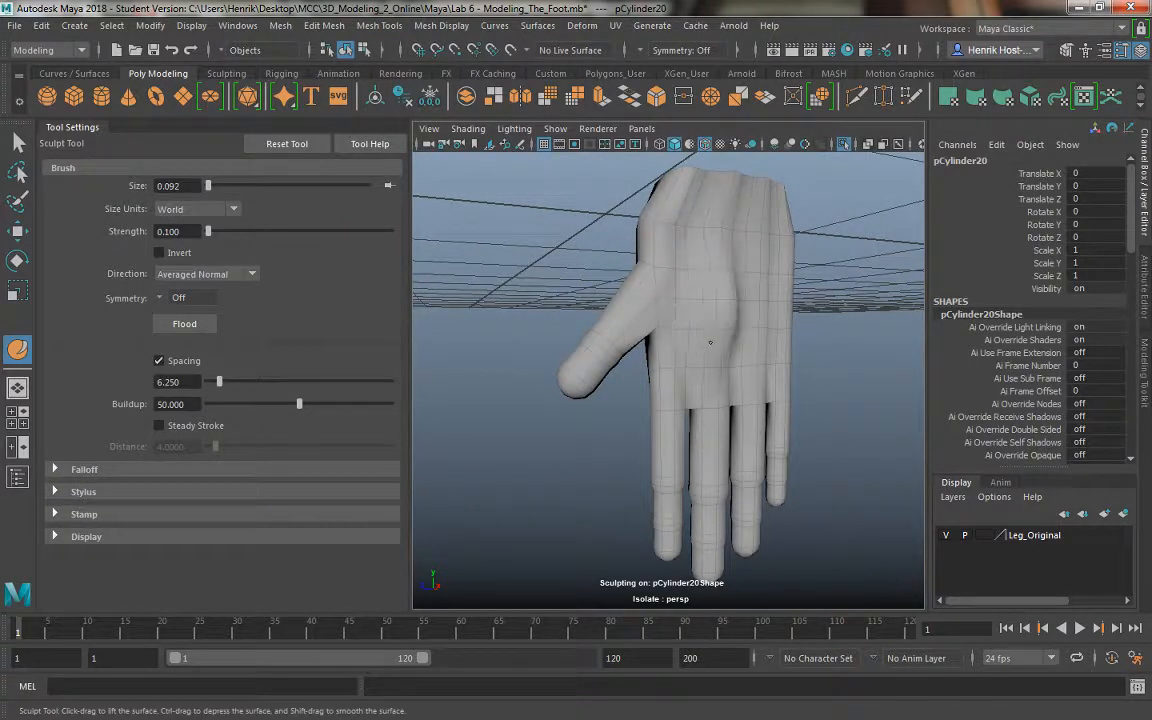
pyautogui.moveTo(738, 364); pyautogui.dragTo(792, 310)
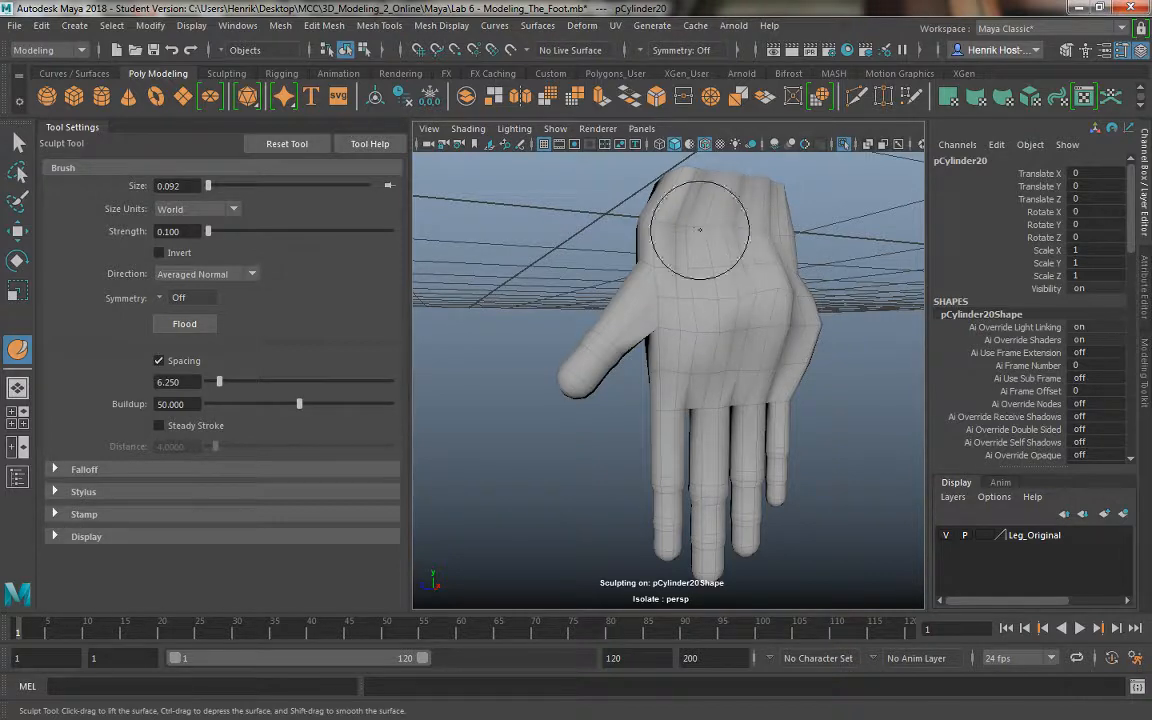
pyautogui.moveTo(699, 229)
pyautogui.mouseDown()
pyautogui.moveTo(714, 227)
pyautogui.moveTo(690, 279)
pyautogui.mouseUp()
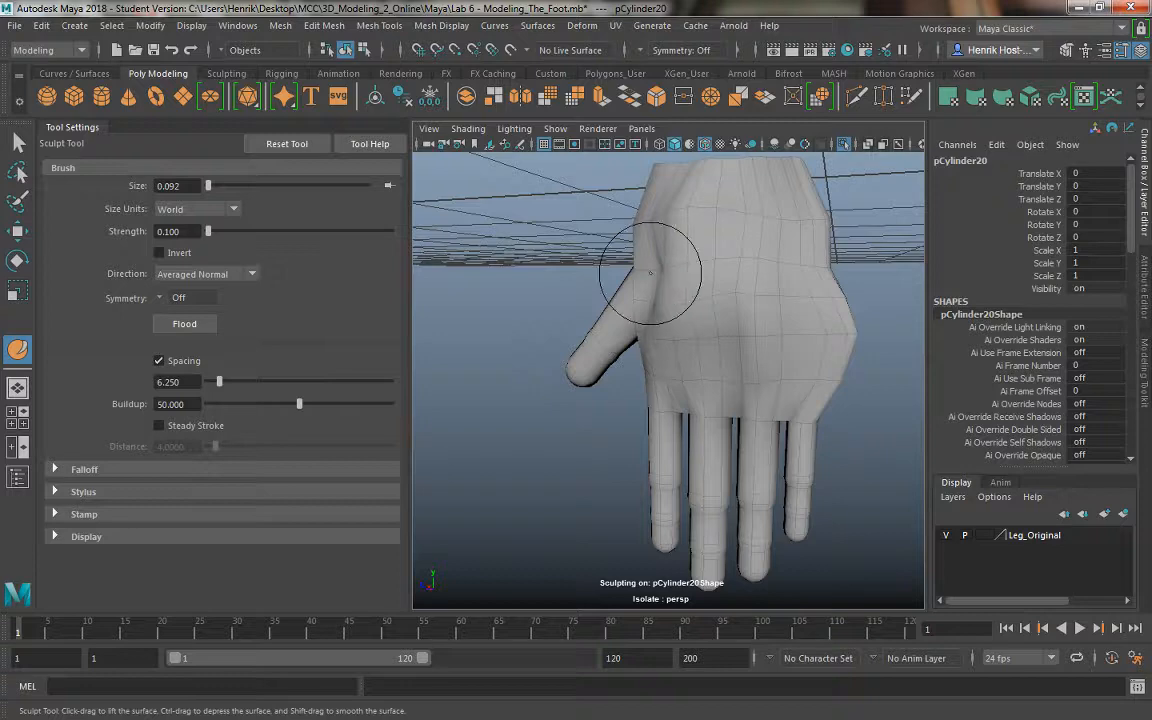
pyautogui.moveTo(651, 268); pyautogui.dragTo(735, 257)
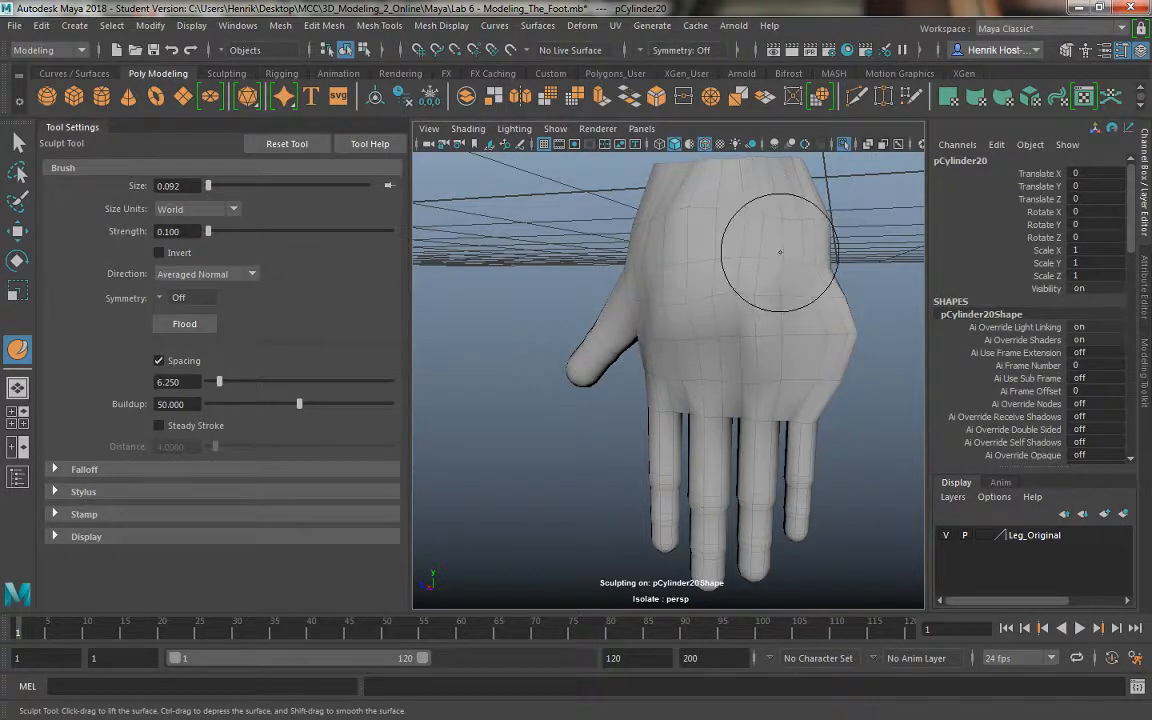
# - Smooth the back of the hand and the bulge along its little-finger side with the Sculpt tool
pyautogui.moveTo(816, 239)
pyautogui.keyDown('alt'); pyautogui.mouseDown()
pyautogui.moveTo(688, 298)
pyautogui.moveTo(740, 354)
pyautogui.moveTo(745, 386)
pyautogui.moveTo(740, 265)
pyautogui.moveTo(765, 225)
pyautogui.mouseUp(); pyautogui.keyUp('alt')
pyautogui.moveTo(704, 306)
pyautogui.keyDown('alt'); pyautogui.mouseDown()
pyautogui.moveTo(780, 293)
pyautogui.moveTo(717, 220)
pyautogui.mouseUp(); pyautogui.keyUp('alt')
pyautogui.moveTo(704, 306)
pyautogui.keyDown('shift'); pyautogui.mouseDown()
pyautogui.moveTo(722, 306)
pyautogui.moveTo(733, 356)
pyautogui.moveTo(882, 334)
pyautogui.mouseUp(); pyautogui.keyUp('shift')
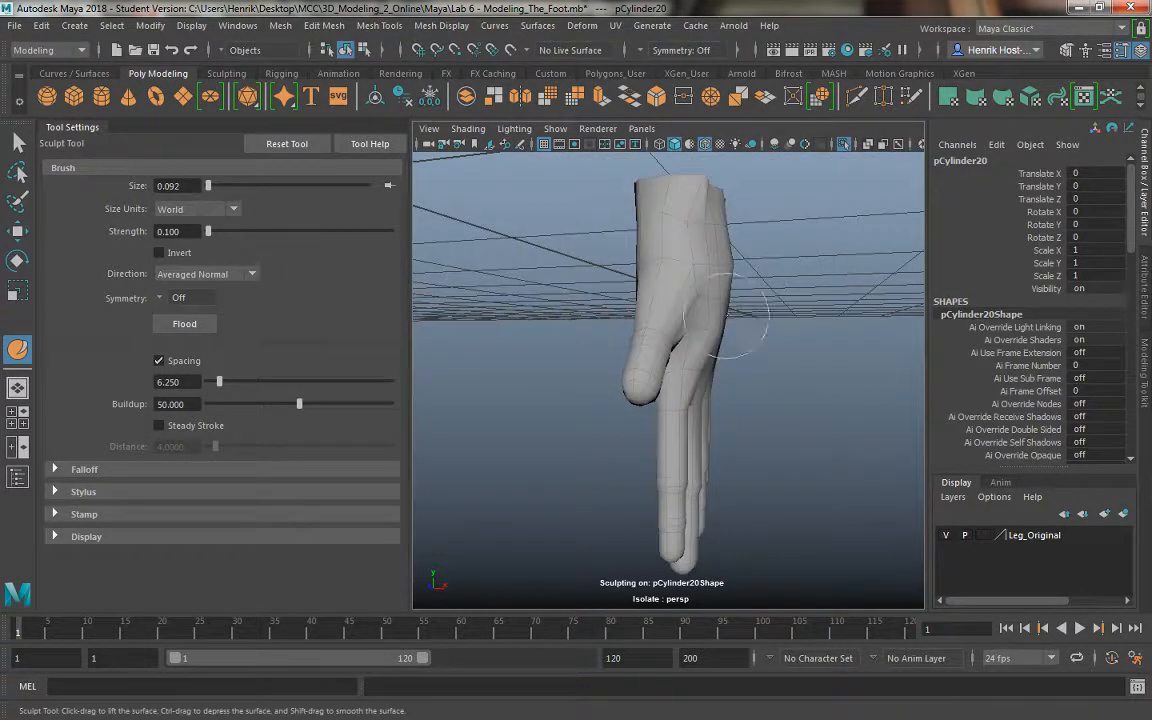
pyautogui.moveTo(710, 267)
pyautogui.keyDown('alt'); pyautogui.mouseDown()
pyautogui.moveTo(728, 296)
pyautogui.moveTo(681, 347)
pyautogui.moveTo(781, 296)
pyautogui.mouseUp(); pyautogui.keyUp('alt')
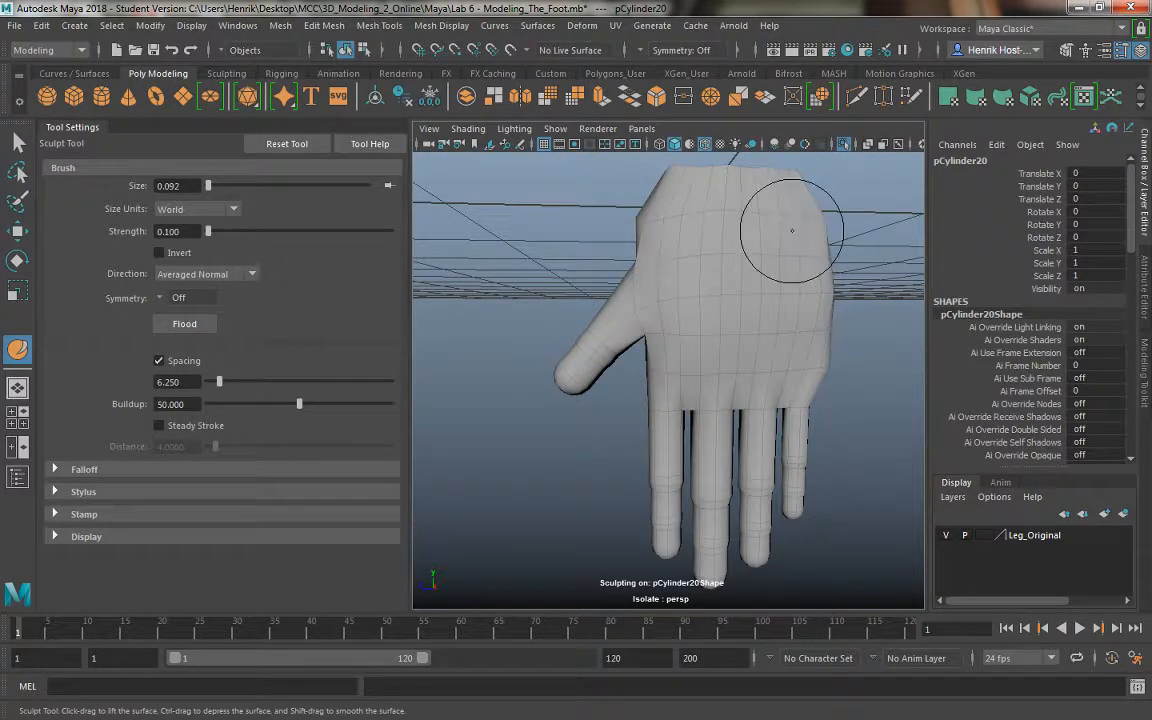
pyautogui.moveTo(791, 230)
pyautogui.keyDown('alt'); pyautogui.mouseDown()
pyautogui.moveTo(725, 291)
pyautogui.moveTo(853, 310)
pyautogui.moveTo(643, 291)
pyautogui.moveTo(664, 231)
pyautogui.moveTo(664, 242)
pyautogui.moveTo(666, 232)
pyautogui.moveTo(751, 265)
pyautogui.moveTo(685, 253)
pyautogui.moveTo(833, 257)
pyautogui.moveTo(812, 316)
pyautogui.moveTo(715, 320)
pyautogui.mouseUp(); pyautogui.keyUp('alt')
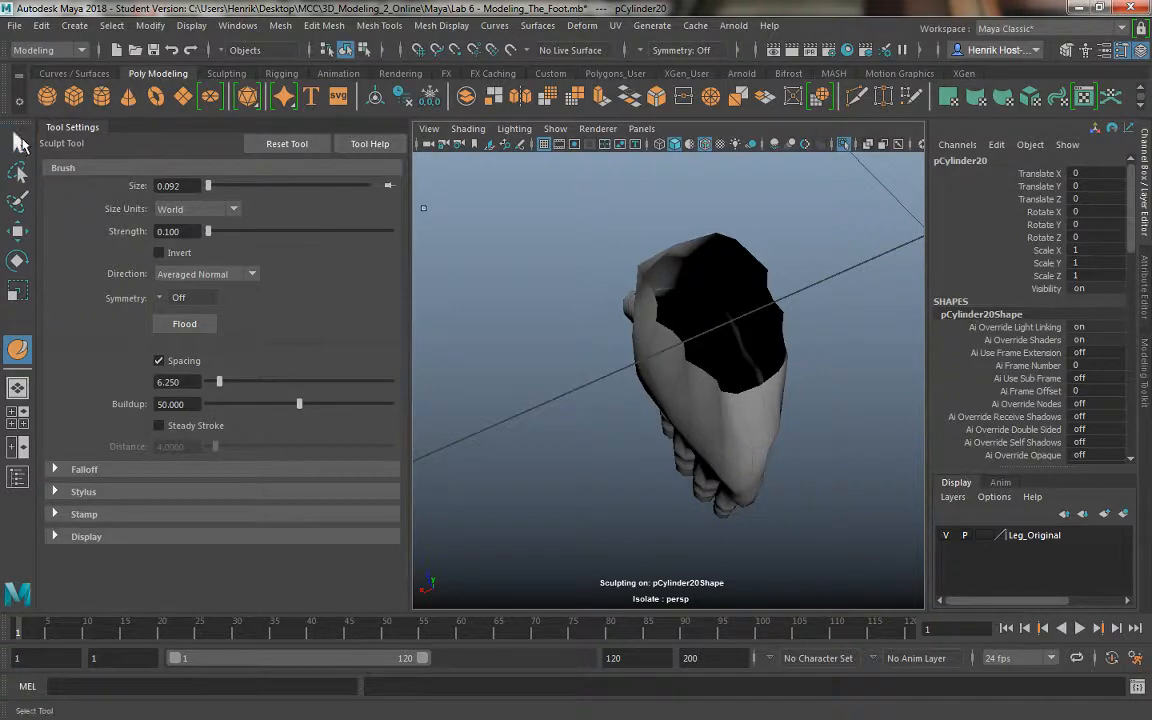
# - Select the border vertices of the wrist opening and average them twice with 10 iterations each
pyautogui.click(17, 143)
pyautogui.keyDown('alt'); pyautogui.moveTo(638, 345); pyautogui.dragTo(784, 257); pyautogui.keyUp('alt')
pyautogui.moveTo(780, 243)
pyautogui.mouseDown(button='right')
pyautogui.moveTo(782, 208)
pyautogui.moveTo(690, 256)
pyautogui.moveTo(703, 243)
pyautogui.moveTo(712, 262)
pyautogui.moveTo(756, 212)
pyautogui.moveTo(768, 251)
pyautogui.mouseUp(button='right')
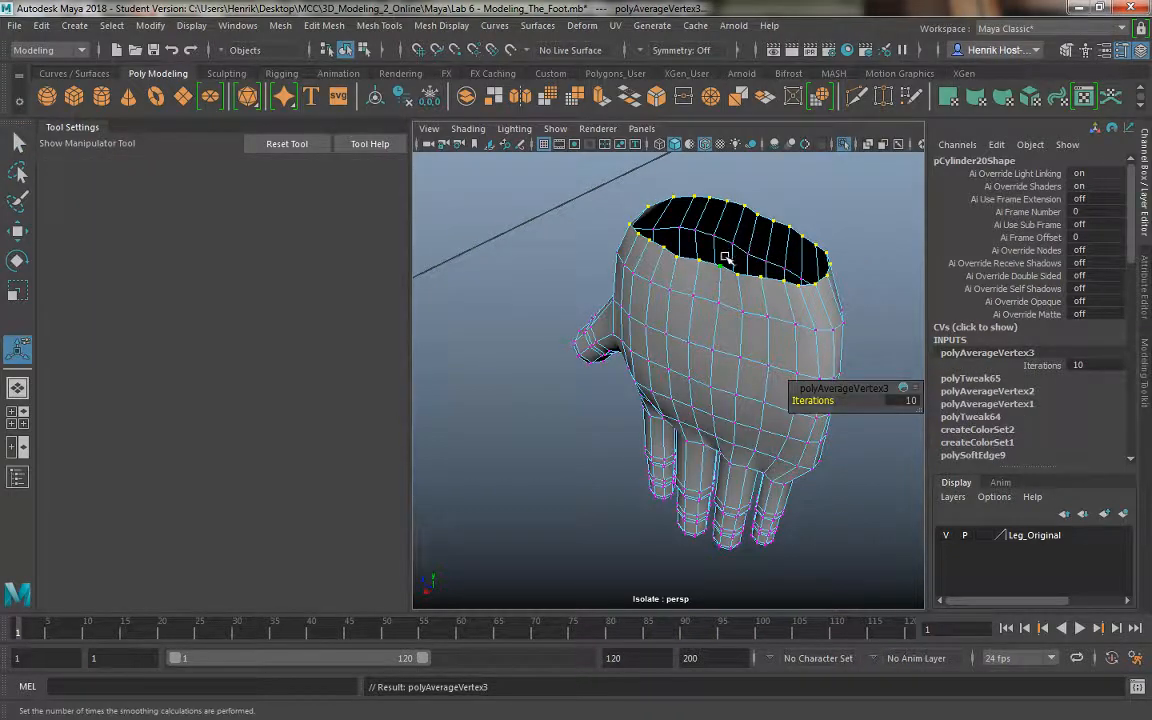
pyautogui.press('g')
# - Raise the wrist border vertices and scale them uniformly to about 0.9
pyautogui.press('w')
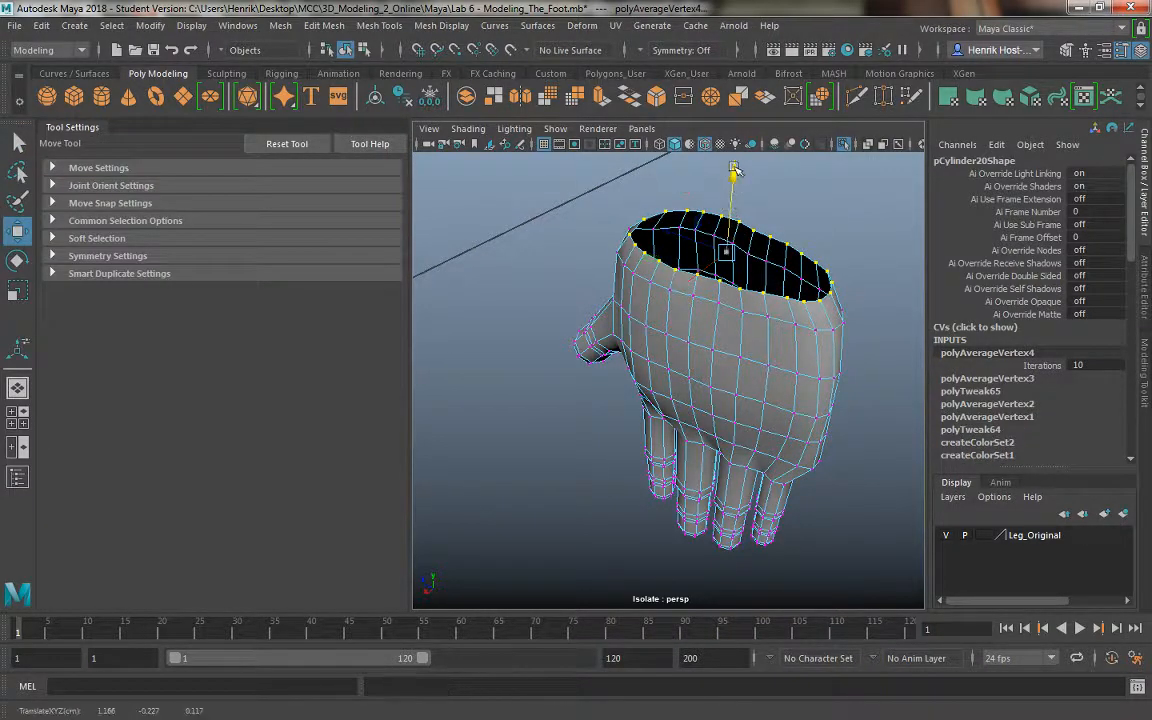
pyautogui.moveTo(737, 152); pyautogui.dragTo(738, 137)
pyautogui.keyDown('alt'); pyautogui.moveTo(747, 274); pyautogui.dragTo(726, 229); pyautogui.keyUp('alt')
pyautogui.press('r')
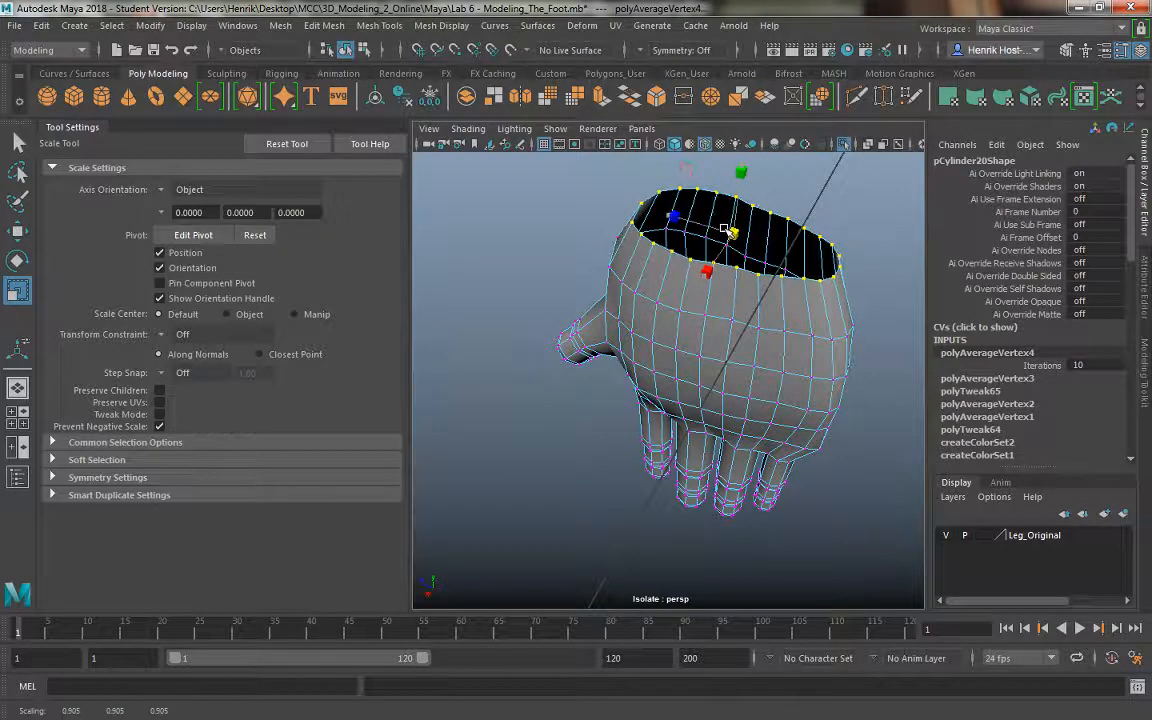
pyautogui.keyDown('alt'); pyautogui.moveTo(726, 229); pyautogui.dragTo(703, 246, button='right'); pyautogui.keyUp('alt')
pyautogui.keyDown('alt'); pyautogui.moveTo(703, 246); pyautogui.dragTo(646, 316); pyautogui.keyUp('alt')
# - In the side view, pull the thumb-side palm vertices outward with soft selection to match the reference image
pyautogui.press('space')
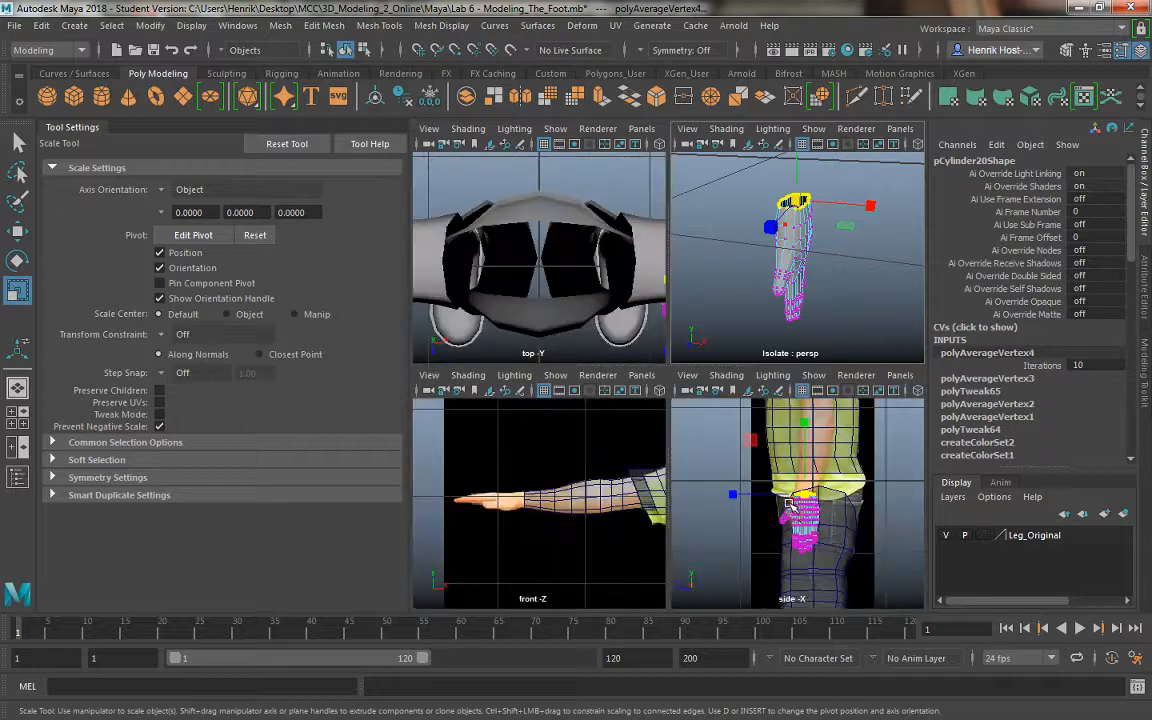
pyautogui.press('space')
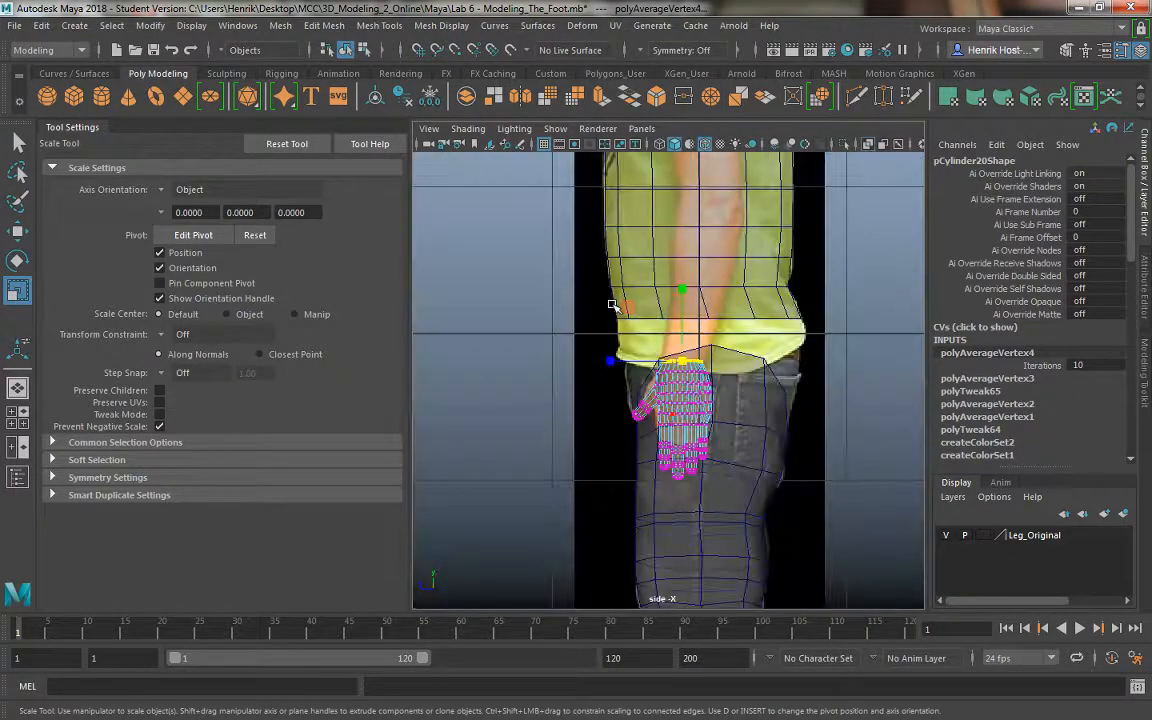
pyautogui.keyDown('alt'); pyautogui.moveTo(617, 303); pyautogui.dragTo(715, 501, button='right'); pyautogui.keyUp('alt')
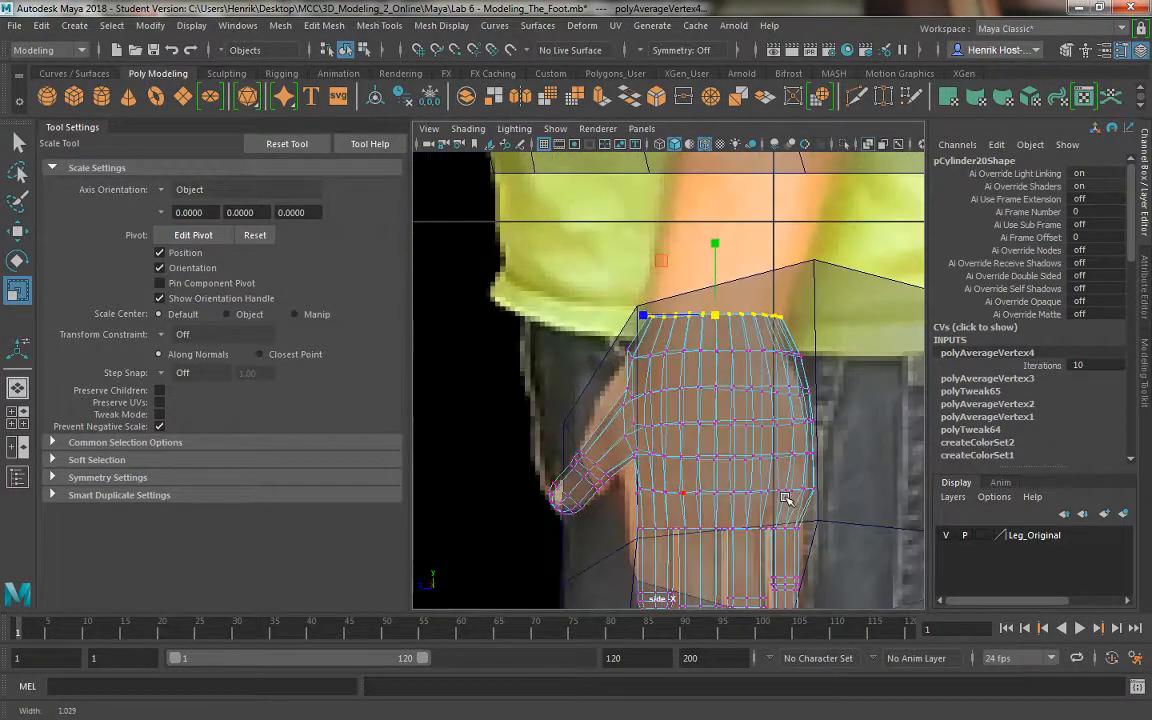
pyautogui.click(631, 390)
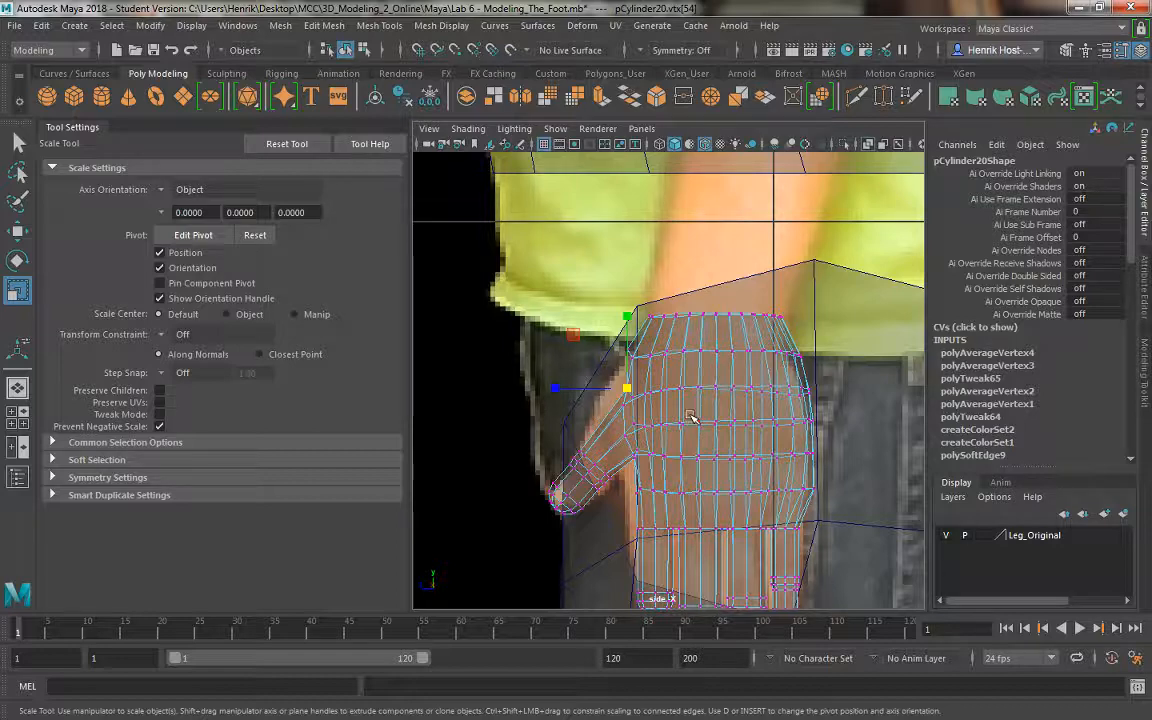
pyautogui.press('b')
pyautogui.moveTo(641, 402); pyautogui.dragTo(619, 381)
pyautogui.press('w')
pyautogui.keyDown('alt'); pyautogui.moveTo(686, 442); pyautogui.dragTo(689, 334, button='middle'); pyautogui.keyUp('alt')
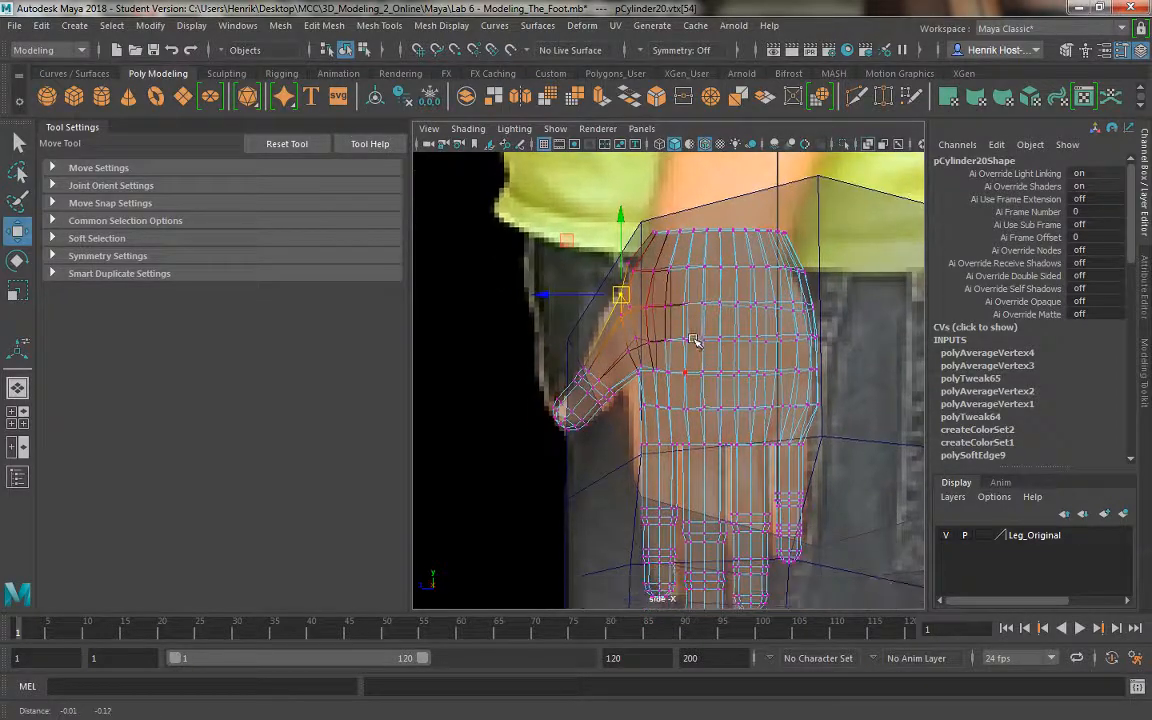
pyautogui.click(641, 421)
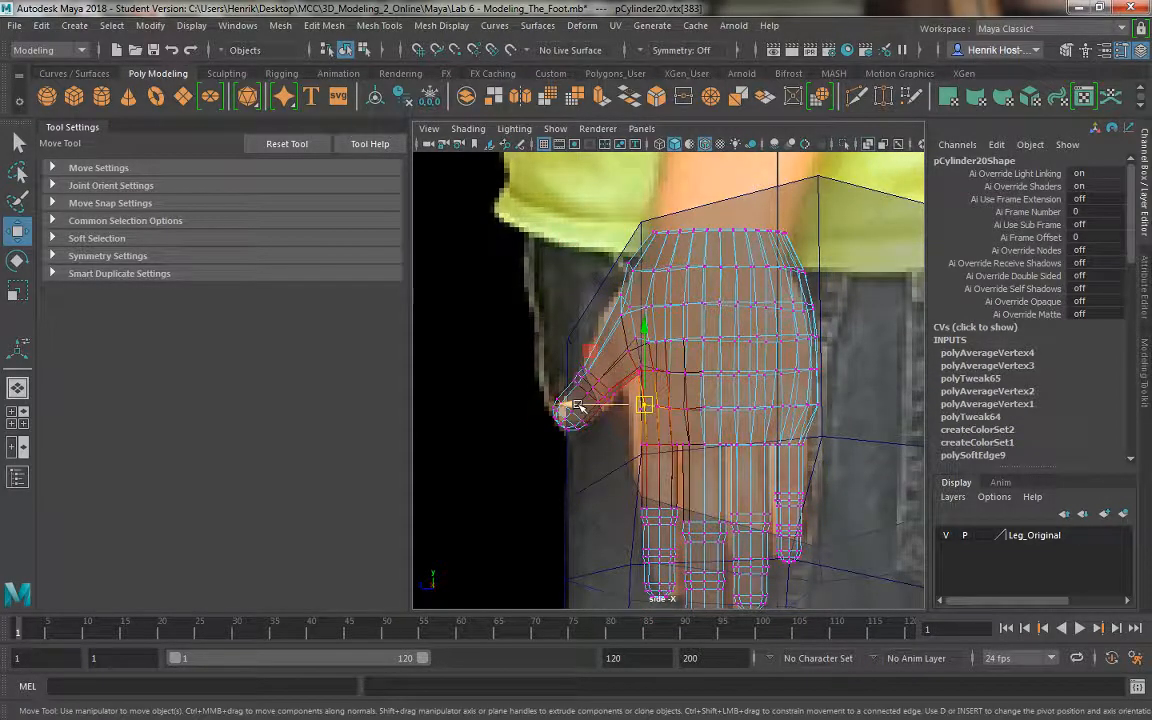
# - Move the vertices along the palm's little-finger edge slightly inward with soft selection to refine the outline
pyautogui.click(806, 272)
pyautogui.moveTo(748, 270); pyautogui.dragTo(735, 270)
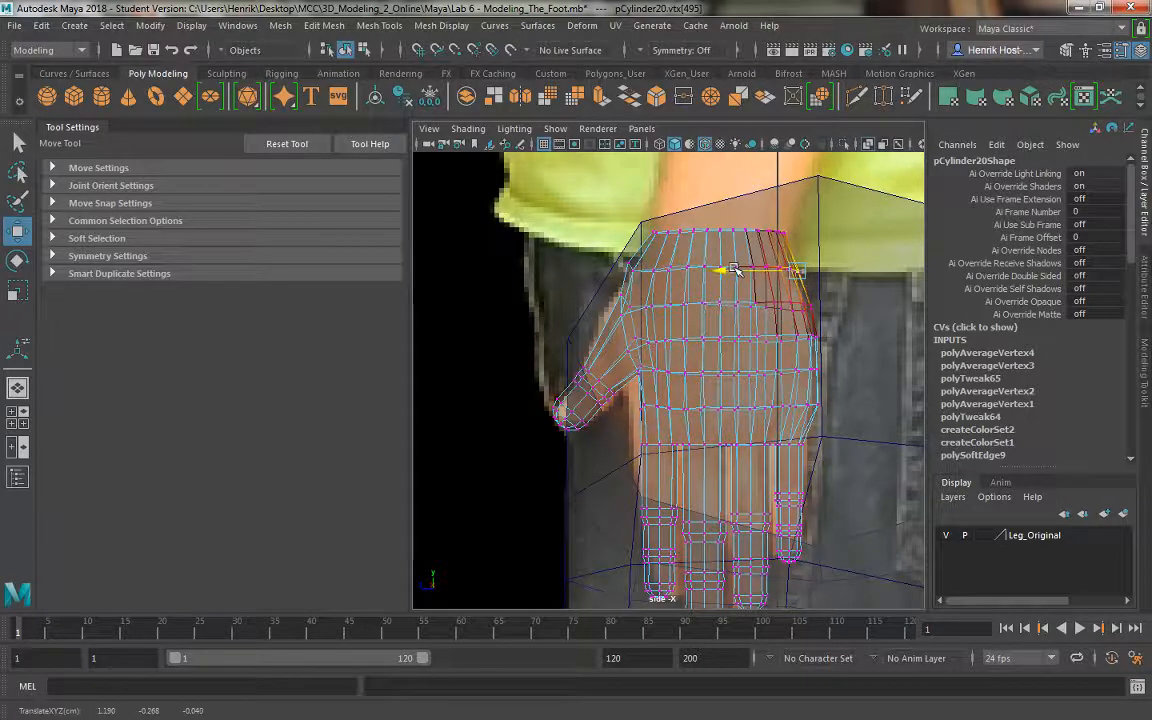
pyautogui.click(806, 305)
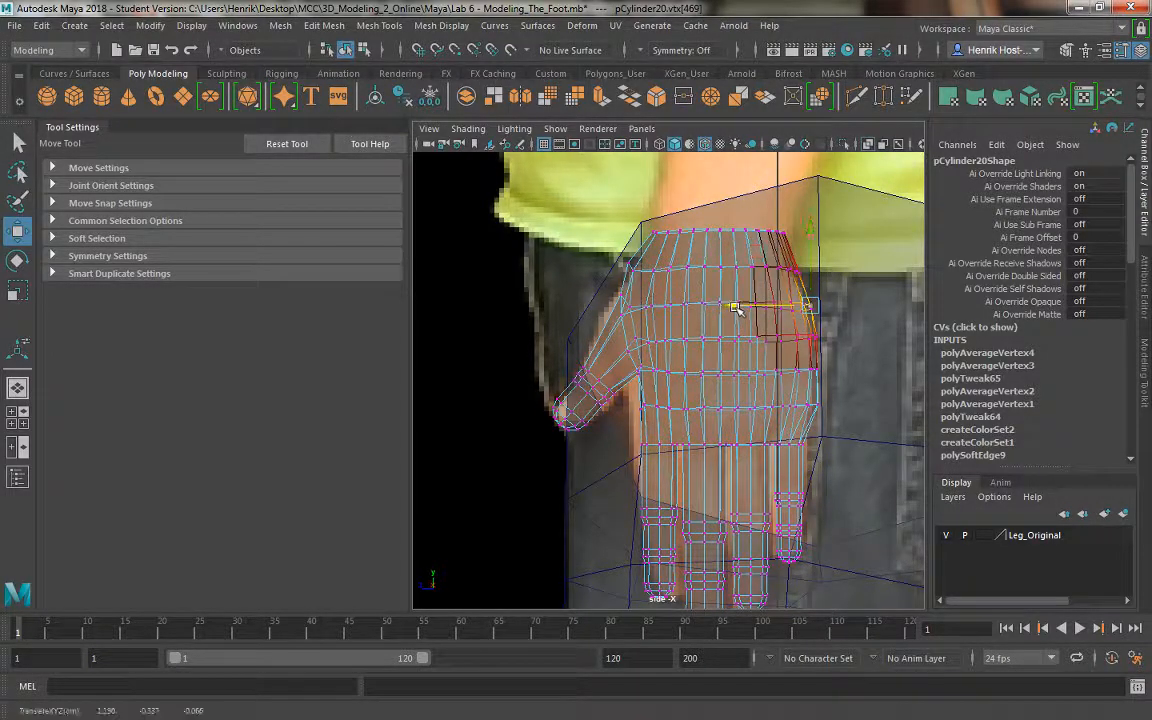
pyautogui.moveTo(840, 364); pyautogui.dragTo(808, 389)
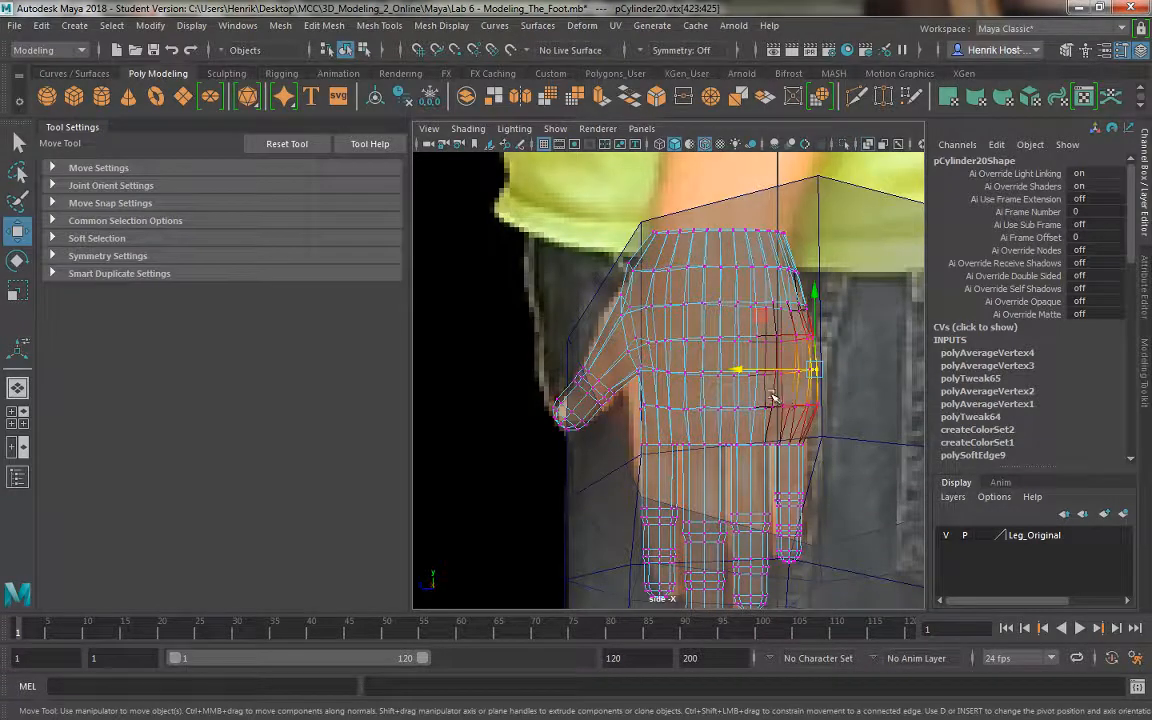
pyautogui.moveTo(738, 372); pyautogui.dragTo(729, 371)
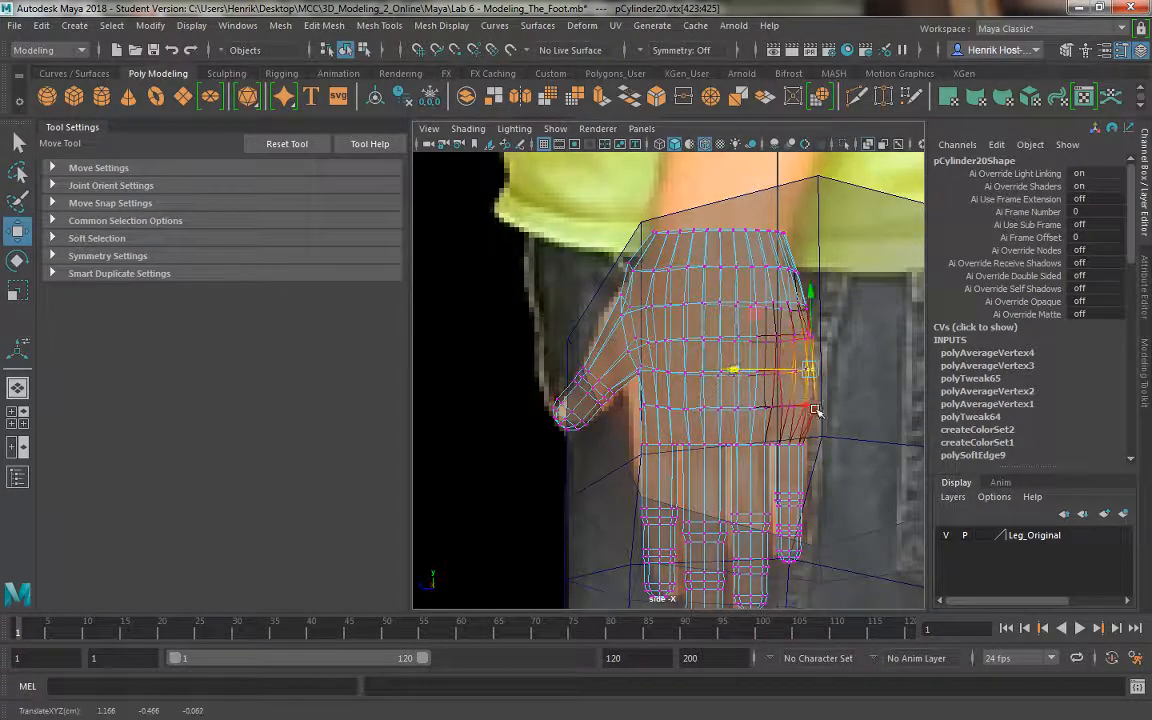
# - Undo the last vertex move above the little finger, adjust the soft selection falloff, and nudge those vertices inward again
pyautogui.moveTo(830, 394); pyautogui.dragTo(734, 406)
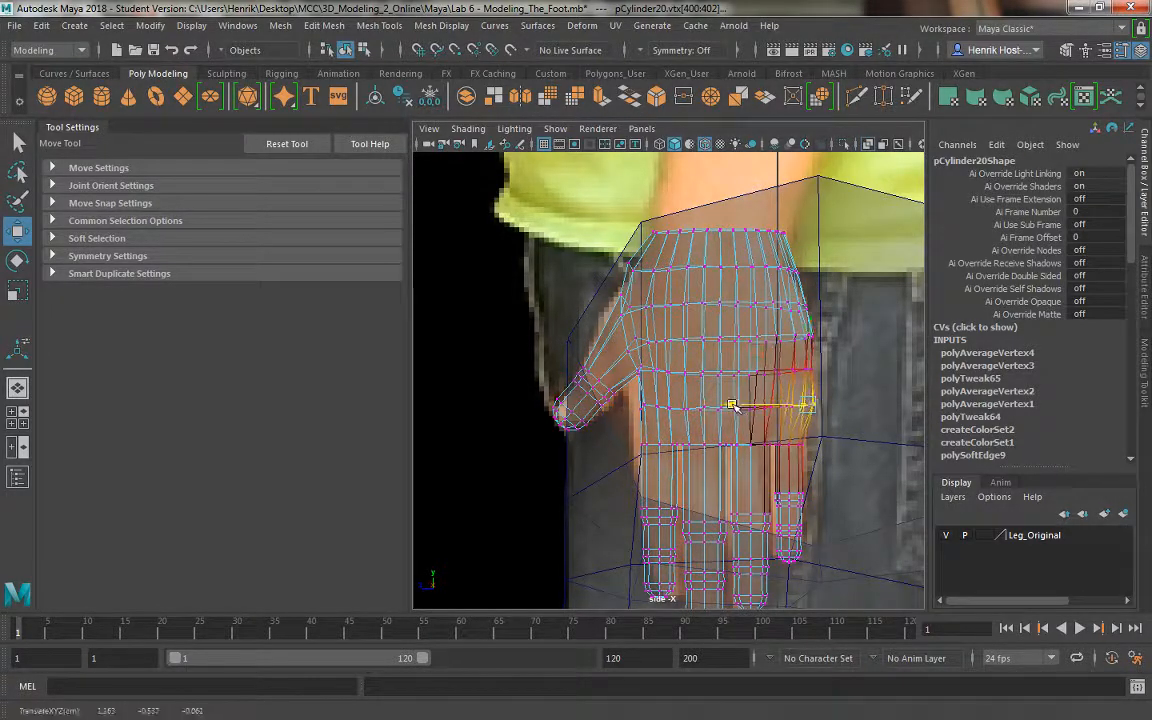
pyautogui.hotkey('ctrl', 'z')
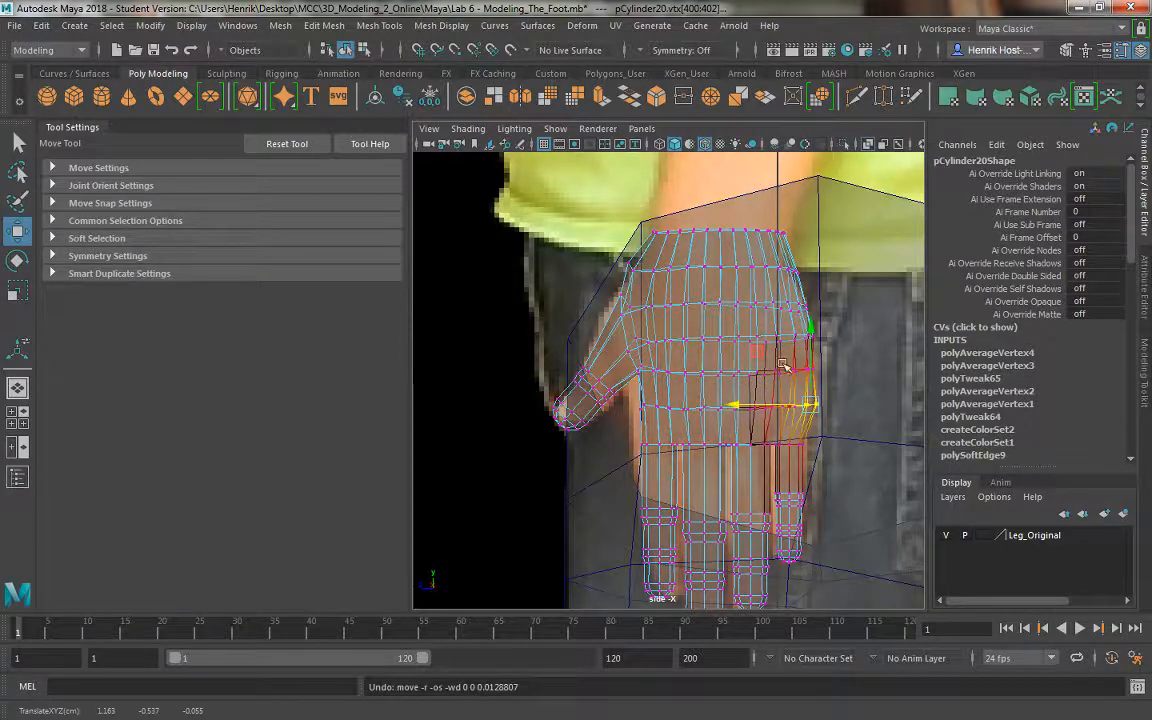
pyautogui.scroll(1, 803, 403)
pyautogui.press('b')
pyautogui.moveTo(812, 405); pyautogui.dragTo(740, 408)
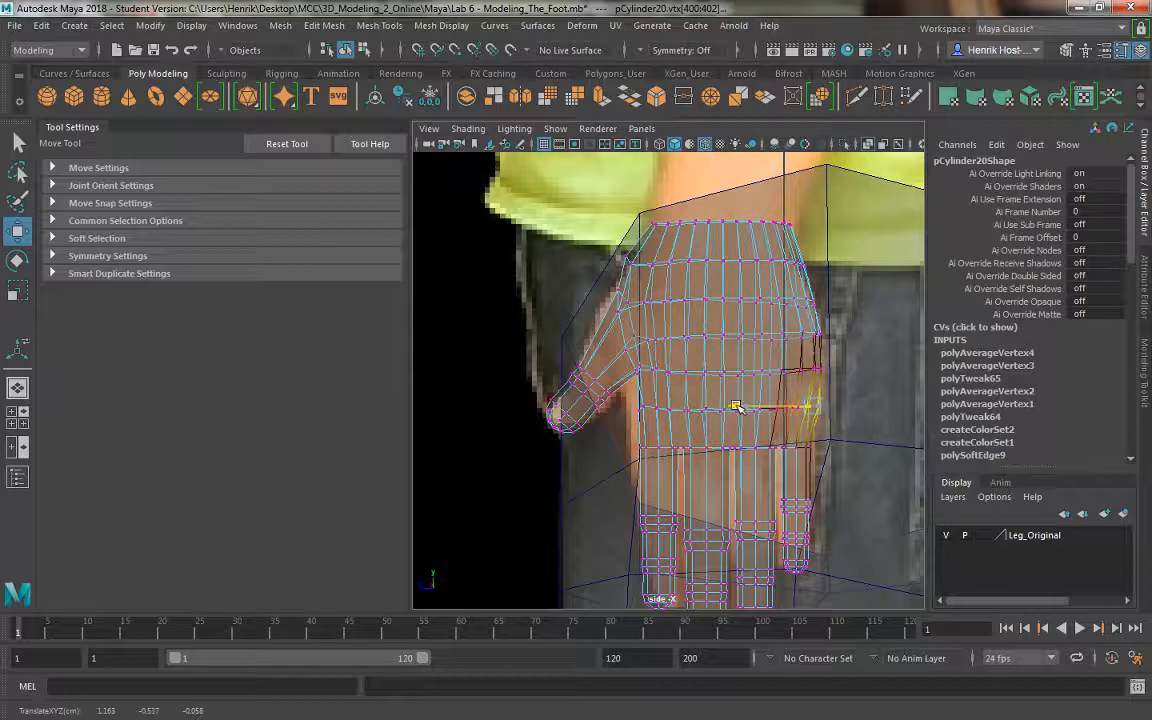
pyautogui.moveTo(739, 243); pyautogui.dragTo(794, 217, button='right')
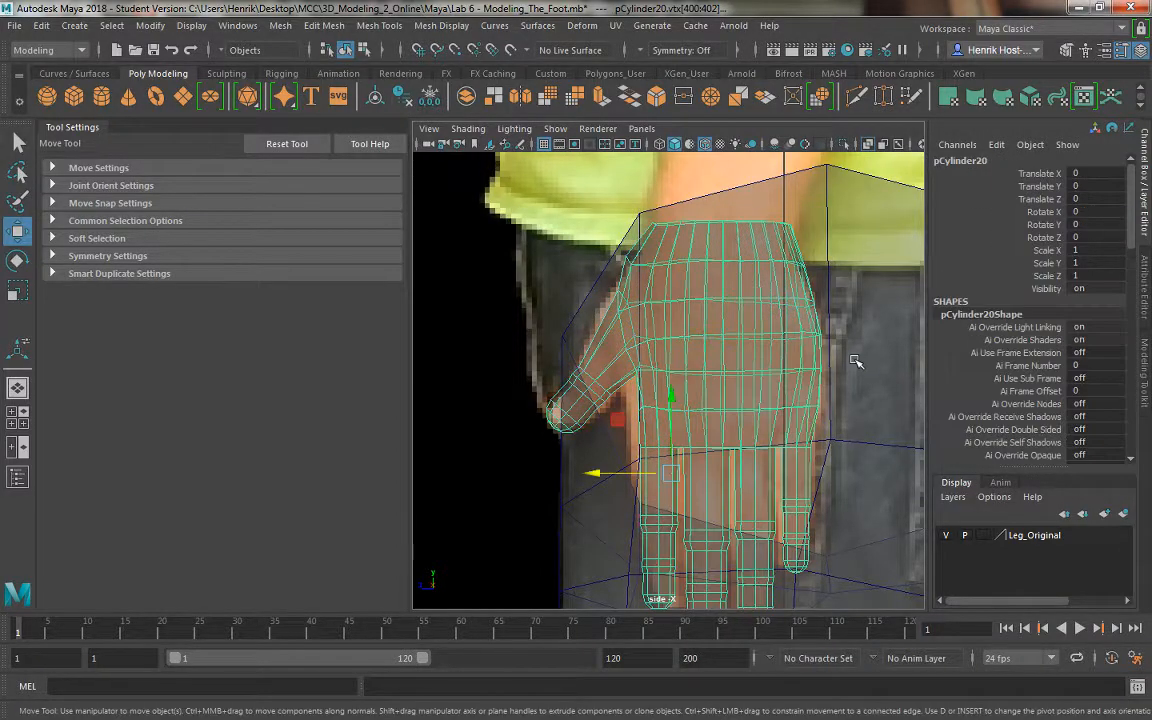
# - Return to the perspective view and turn off isolation to show the whole character
pyautogui.click(855, 361)
pyautogui.press('space')
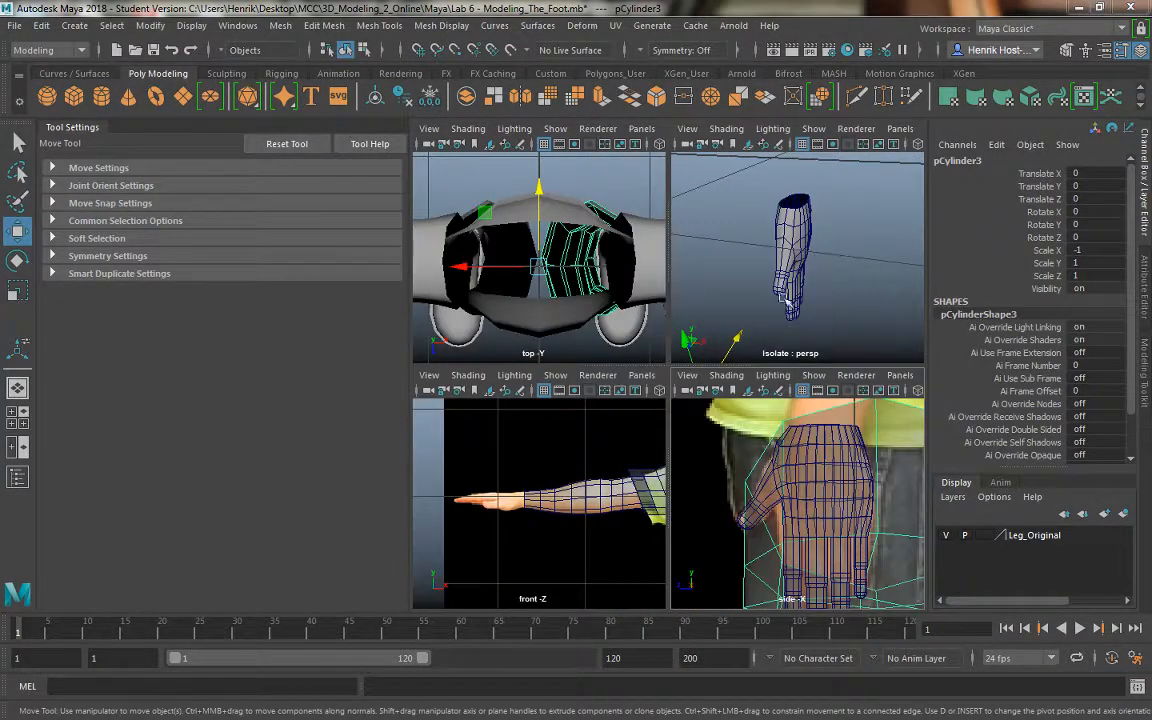
pyautogui.press('space')
pyautogui.keyDown('alt'); pyautogui.moveTo(657, 345); pyautogui.dragTo(707, 373); pyautogui.keyUp('alt')
pyautogui.keyDown('alt'); pyautogui.moveTo(707, 373); pyautogui.dragTo(622, 296, button='right'); pyautogui.keyUp('alt')
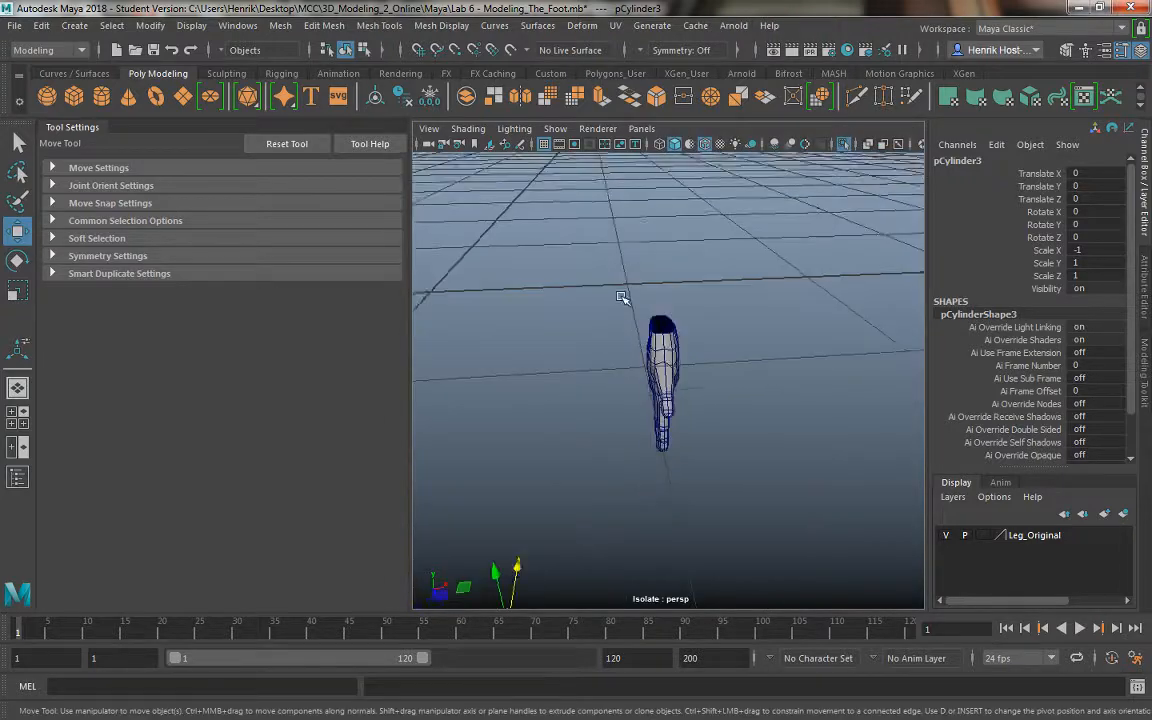
pyautogui.keyDown('alt'); pyautogui.moveTo(622, 296); pyautogui.dragTo(618, 360); pyautogui.keyUp('alt')
pyautogui.click(618, 360)
pyautogui.click(674, 367)
pyautogui.keyDown('alt'); pyautogui.moveTo(674, 365); pyautogui.dragTo(552, 222, button='right'); pyautogui.keyUp('alt')
pyautogui.keyDown('alt'); pyautogui.moveTo(665, 335); pyautogui.dragTo(733, 298); pyautogui.keyUp('alt')
pyautogui.click(757, 301)
pyautogui.hotkey('ctrl', '1')
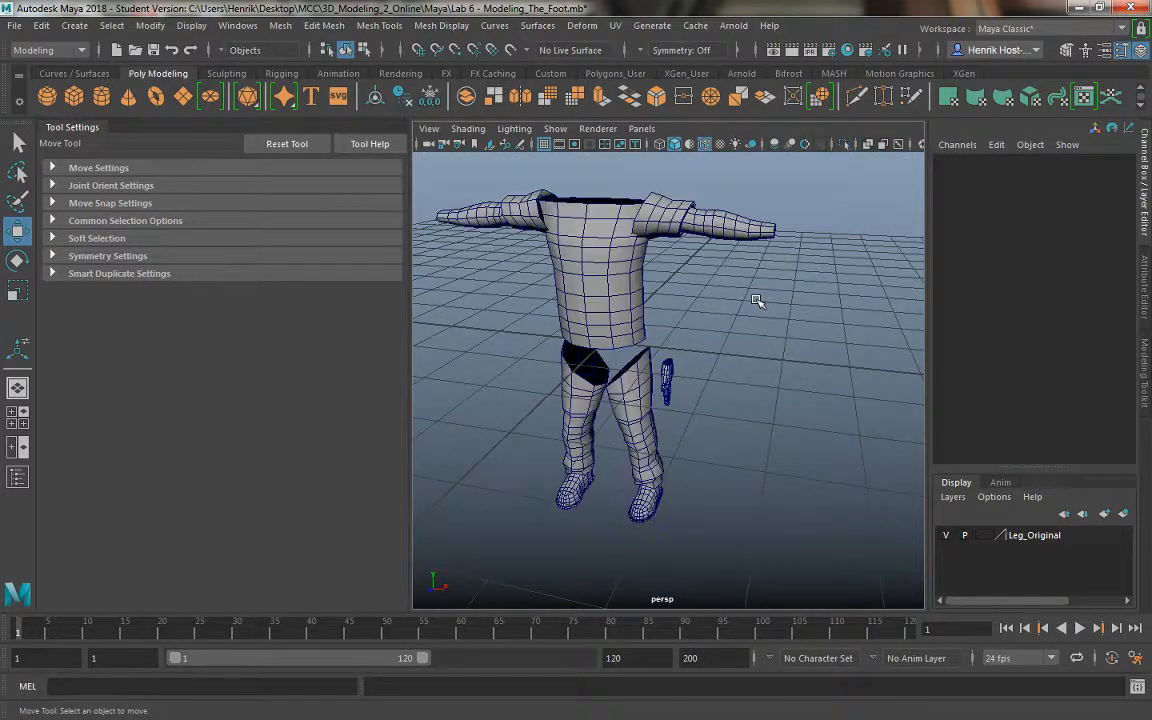
# - Move the hand beyond the arm on the negative X side, to Translate X -4.75 and Translate Y 2.08
pyautogui.click(668, 385)
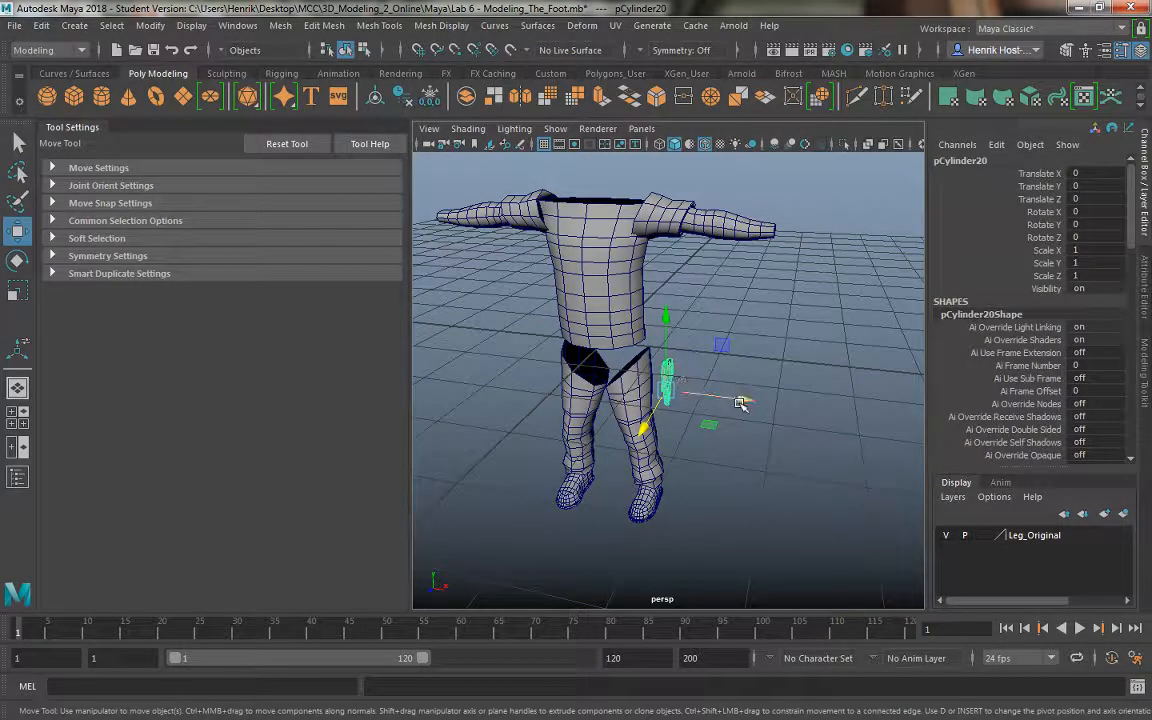
pyautogui.moveTo(740, 403); pyautogui.dragTo(689, 334)
pyautogui.moveTo(617, 330); pyautogui.dragTo(672, 348)
# - Rotate the hand to -90 degrees around Z so it lies horizontally
pyautogui.press('e')
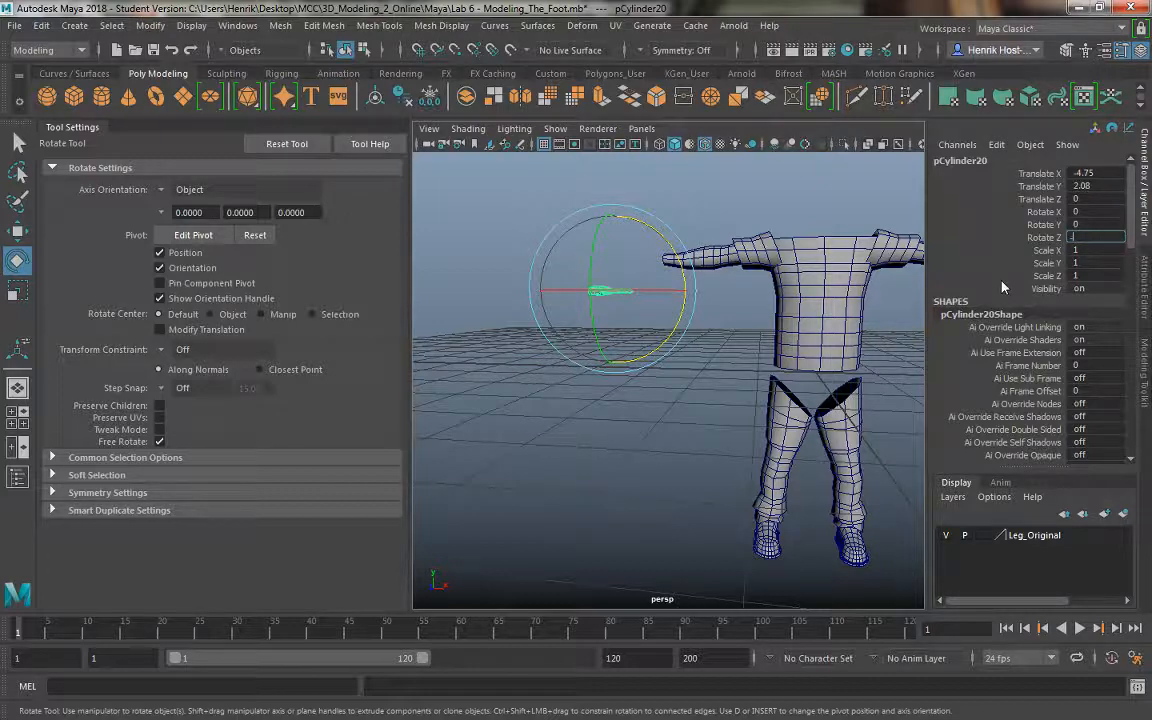
pyautogui.press('Return')
pyautogui.keyDown('alt'); pyautogui.moveTo(460, 285); pyautogui.dragTo(540, 383); pyautogui.keyUp('alt')
pyautogui.keyDown('alt'); pyautogui.moveTo(540, 383); pyautogui.dragTo(617, 350, button='right'); pyautogui.keyUp('alt')
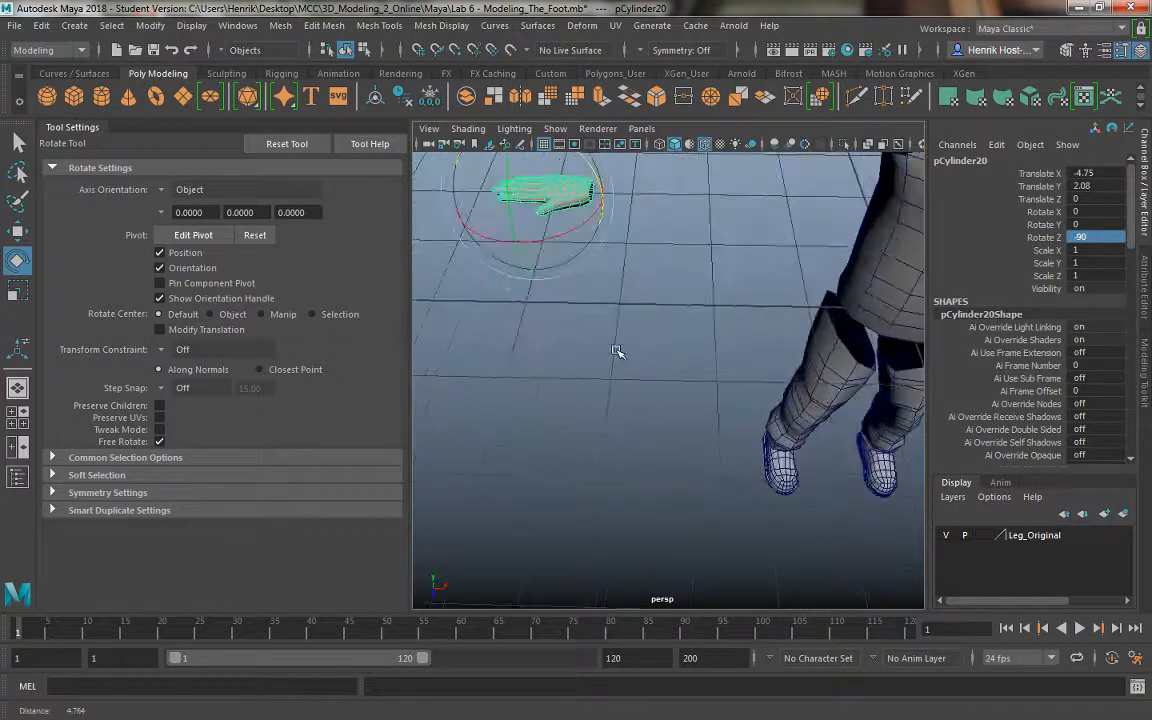
# - Try turning the hand around its Y axis, and undo the rotation
pyautogui.keyDown('alt'); pyautogui.moveTo(560, 245); pyautogui.dragTo(612, 340, button='middle'); pyautogui.keyUp('alt')
pyautogui.keyDown('alt'); pyautogui.moveTo(612, 340); pyautogui.dragTo(585, 311); pyautogui.keyUp('alt')
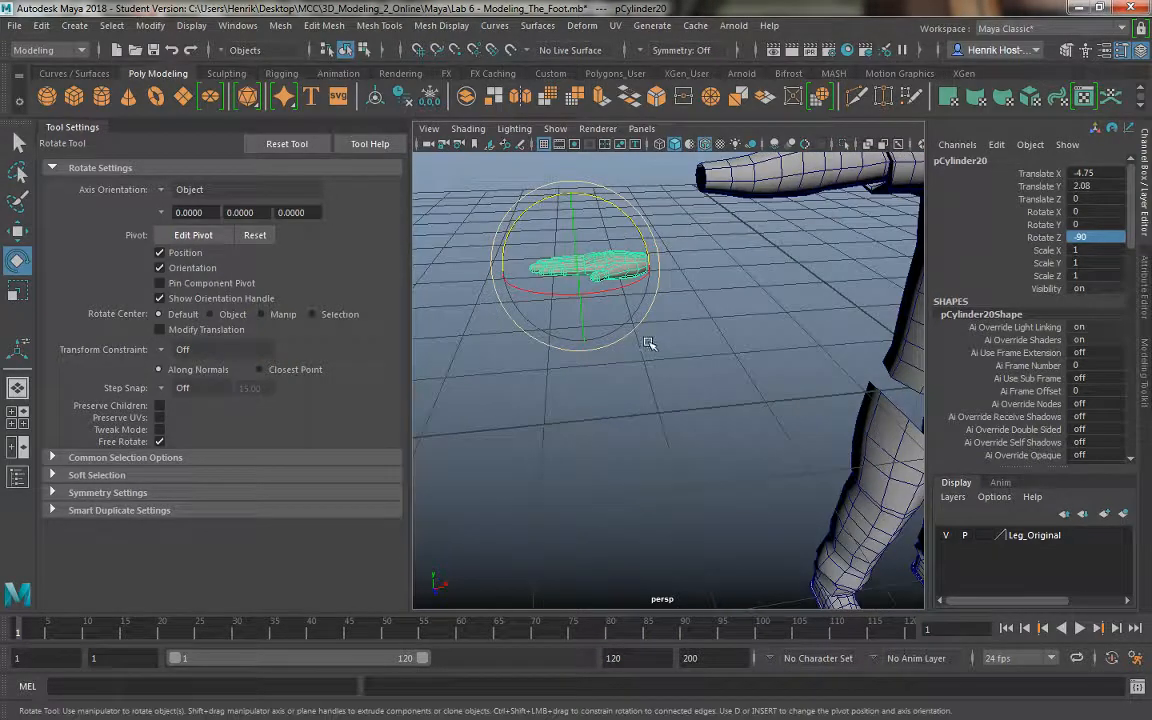
pyautogui.moveTo(589, 265); pyautogui.dragTo(623, 360)
pyautogui.doubleClick(1099, 229)
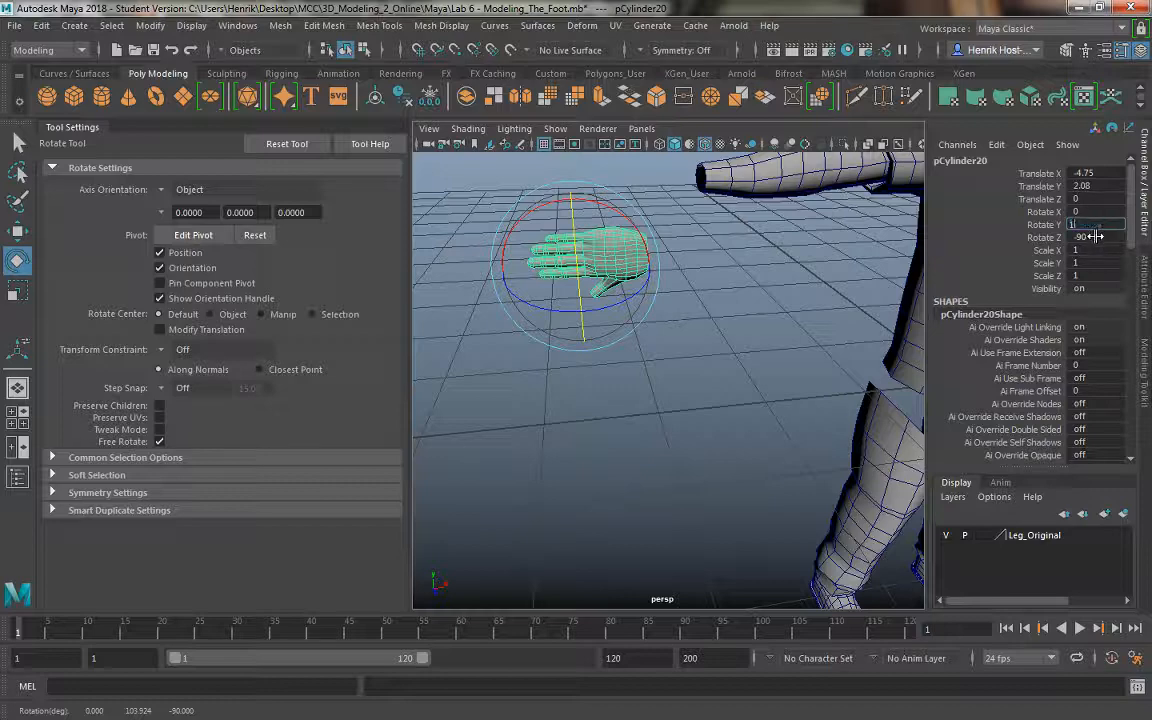
pyautogui.press('Return')
pyautogui.keyDown('alt'); pyautogui.moveTo(660, 390); pyautogui.dragTo(650, 231); pyautogui.keyUp('alt')
pyautogui.hotkey('ctrl', 'z')
pyautogui.hotkey('ctrl', 'z')
# - Move the hand to the open end of the forearm, to about Translate X -4.382, Y 2.646 and Z -0.059
pyautogui.press('w')
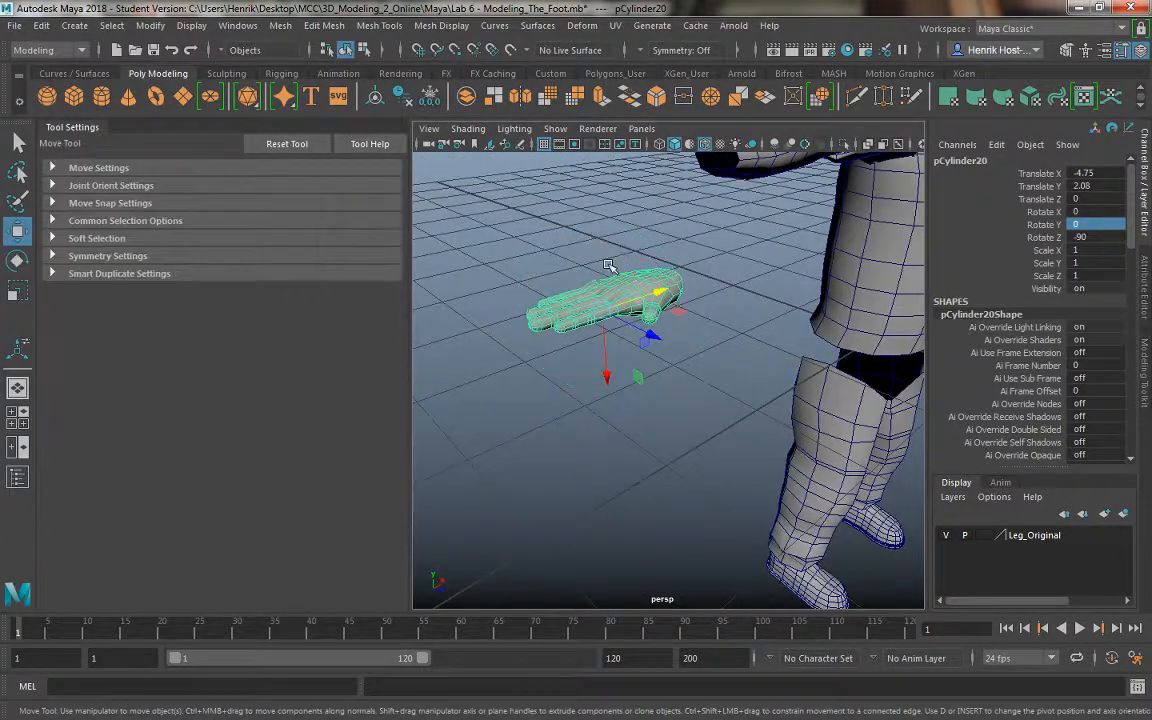
pyautogui.moveTo(607, 379); pyautogui.dragTo(599, 257)
pyautogui.keyDown('alt'); pyautogui.moveTo(663, 275); pyautogui.dragTo(620, 303); pyautogui.keyUp('alt')
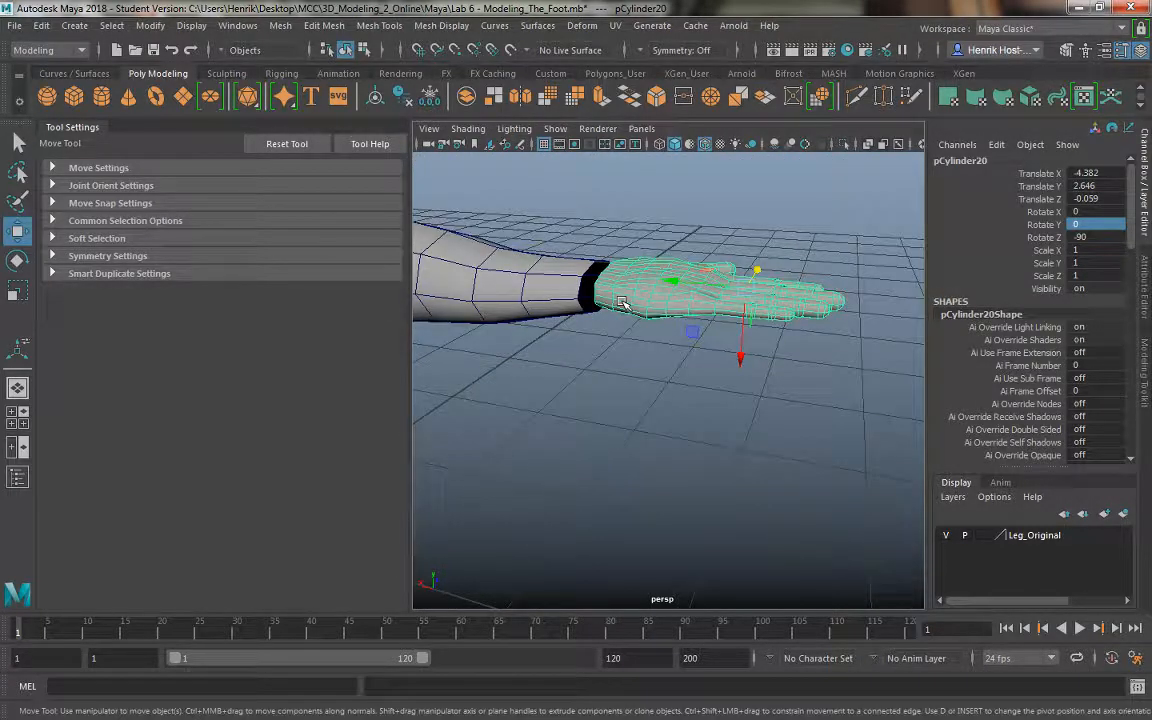
pyautogui.keyDown('alt'); pyautogui.moveTo(604, 296); pyautogui.dragTo(632, 355); pyautogui.keyUp('alt')
# - In the front view, slide the hand along X to meet the forearm's wrist edge, at Translate X -4.348
pyautogui.press('space')
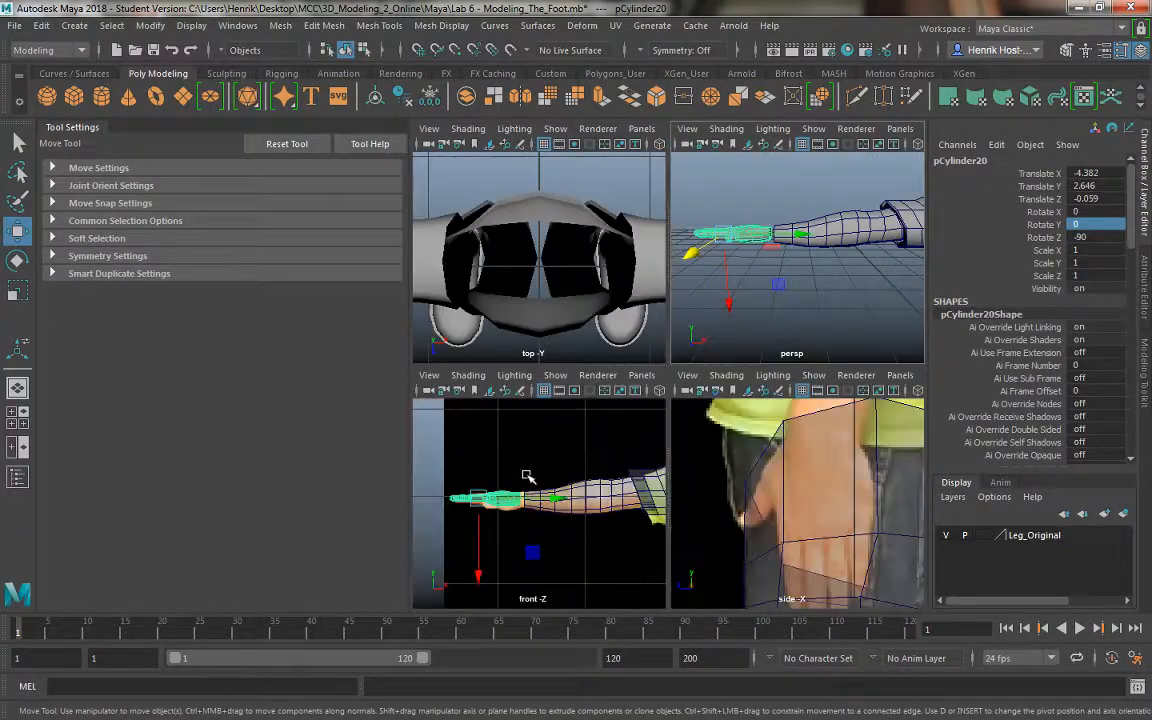
pyautogui.press('space')
pyautogui.keyDown('alt'); pyautogui.moveTo(494, 366); pyautogui.dragTo(540, 422, button='right'); pyautogui.keyUp('alt')
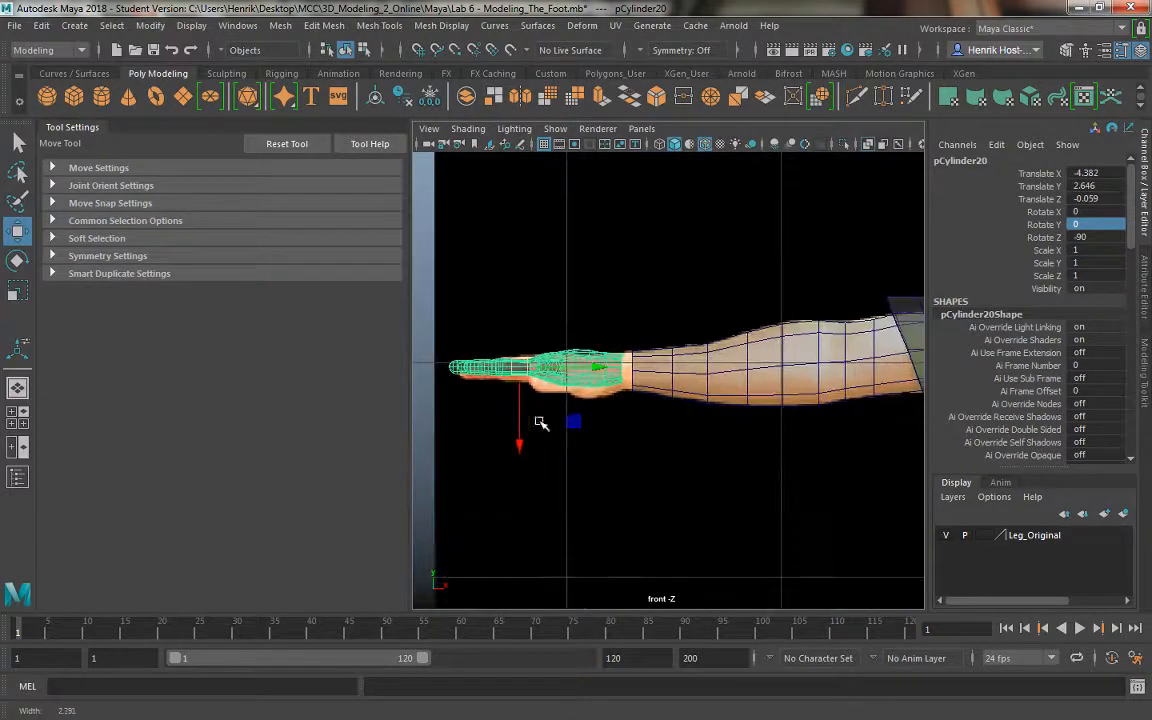
pyautogui.keyDown('alt'); pyautogui.moveTo(589, 368); pyautogui.dragTo(664, 399, button='middle'); pyautogui.keyUp('alt')
pyautogui.keyDown('alt'); pyautogui.moveTo(625, 405); pyautogui.dragTo(657, 449, button='right'); pyautogui.keyUp('alt')
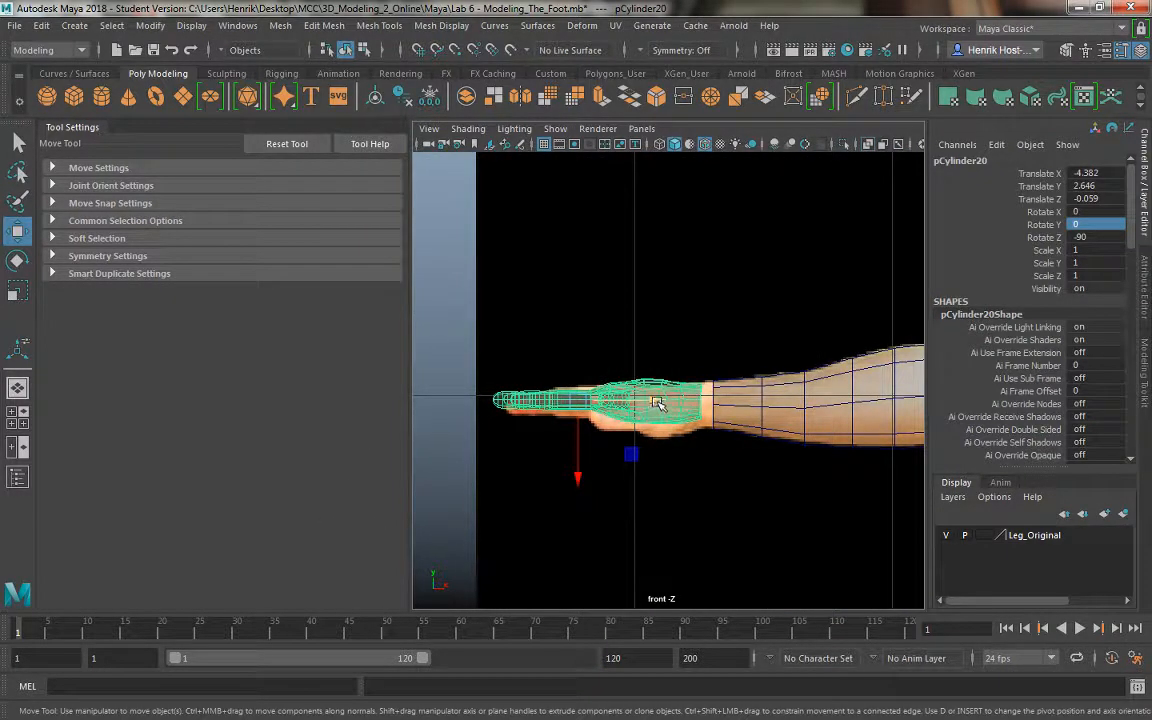
pyautogui.moveTo(657, 402); pyautogui.dragTo(669, 404)
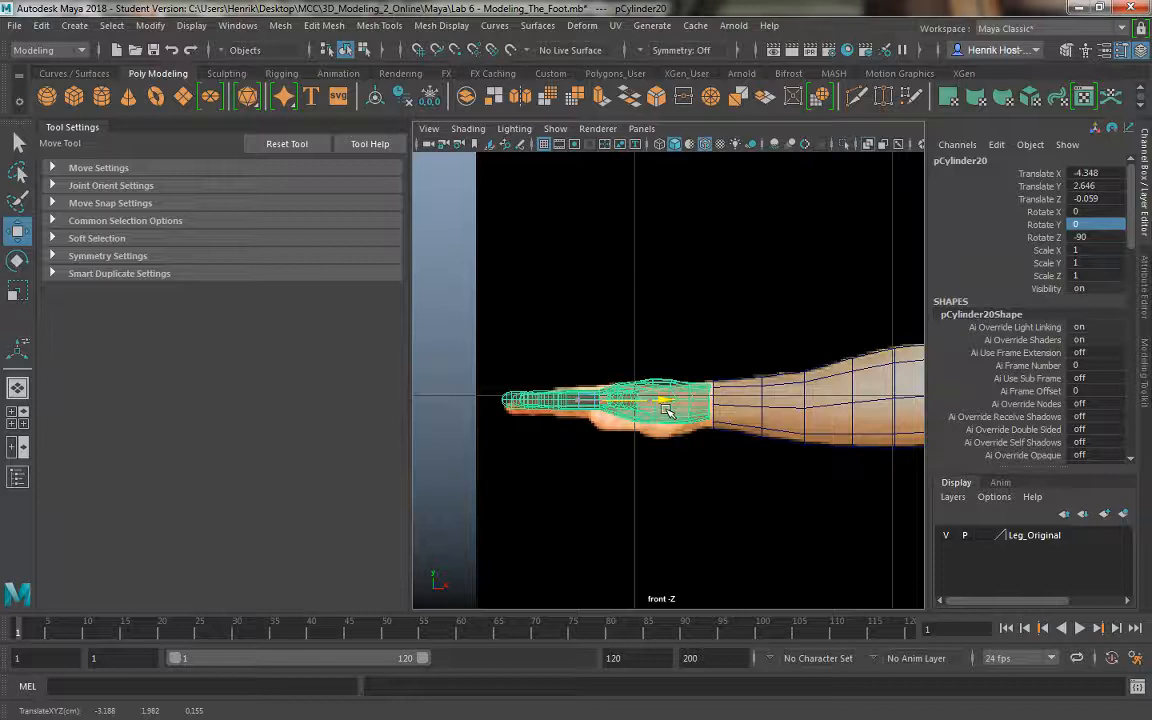
# - Lower the hand slightly to line up with the wrist, at Translate Y 2.637
pyautogui.press('r')
pyautogui.moveTo(589, 463); pyautogui.dragTo(587, 479)
pyautogui.hotkey('ctrl', 'z')
pyautogui.press('w')
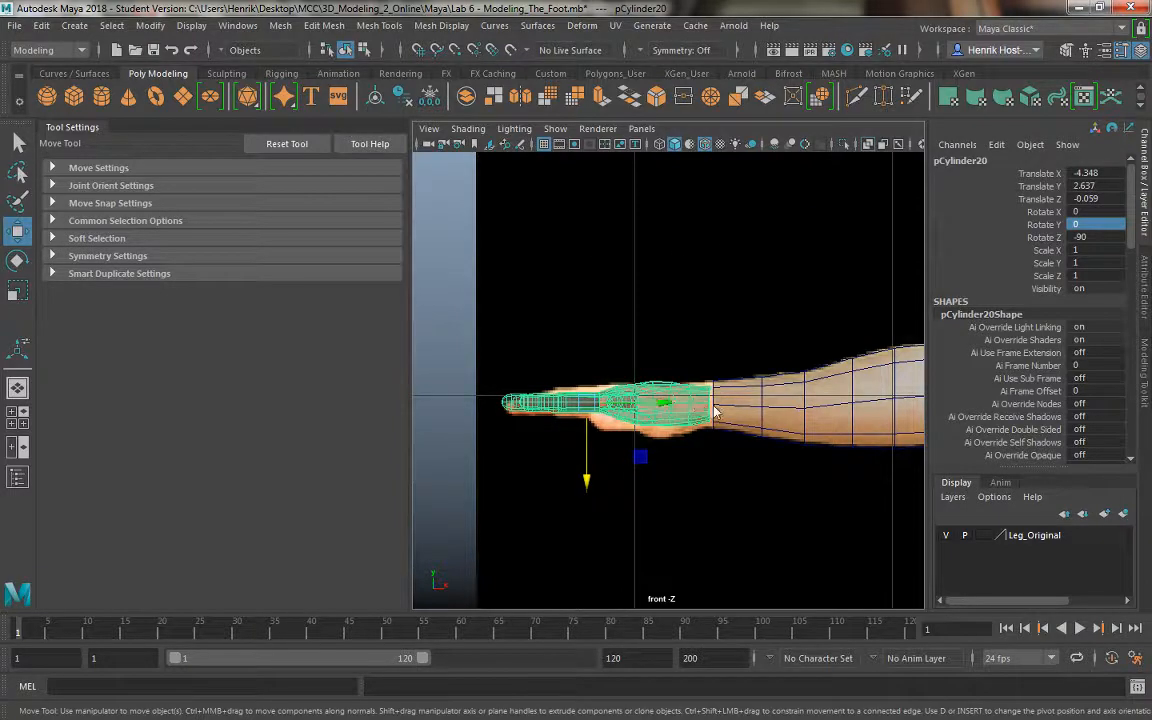
# - Freeze the hand's transformations
pyautogui.moveTo(713, 416); pyautogui.dragTo(803, 216, button='right')
pyautogui.scroll(-5, 745, 450)
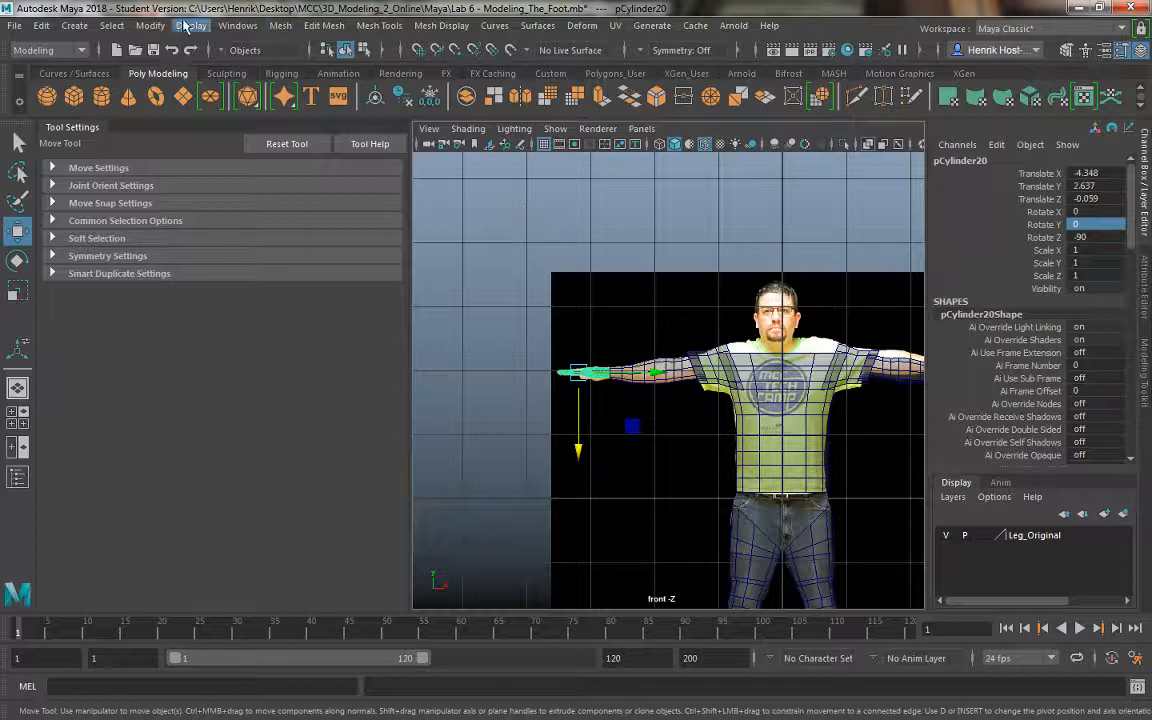
pyautogui.click(150, 25)
pyautogui.click(180, 96)
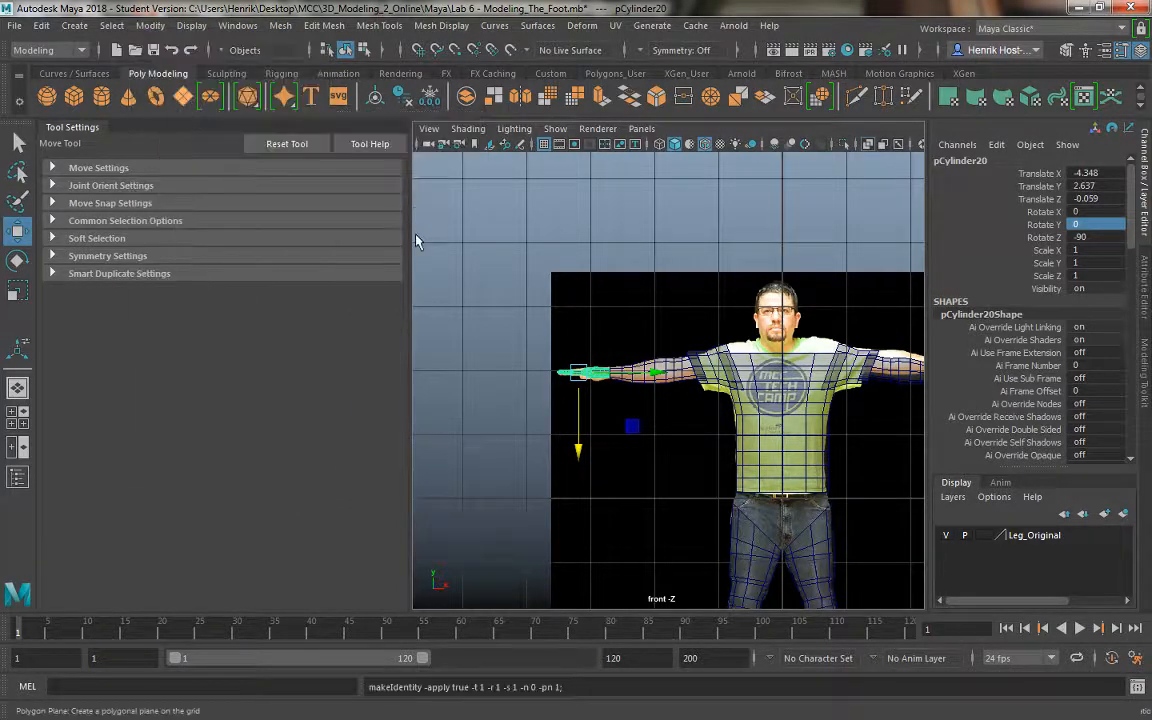
# - Move the hand's pivot along X to the character's centre line, snapped to the grid
pyautogui.keyDown('alt'); pyautogui.moveTo(512, 278); pyautogui.dragTo(450, 265, button='middle'); pyautogui.keyUp('alt')
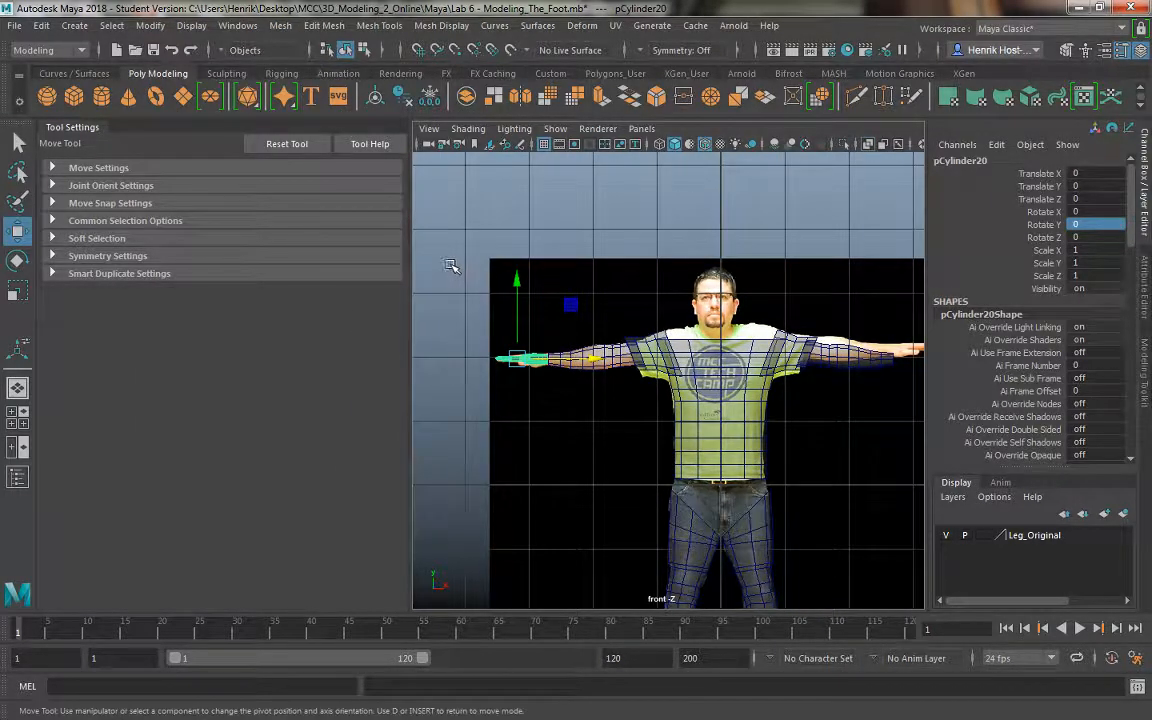
pyautogui.press('d')
pyautogui.press('x')
pyautogui.moveTo(593, 359); pyautogui.dragTo(721, 376)
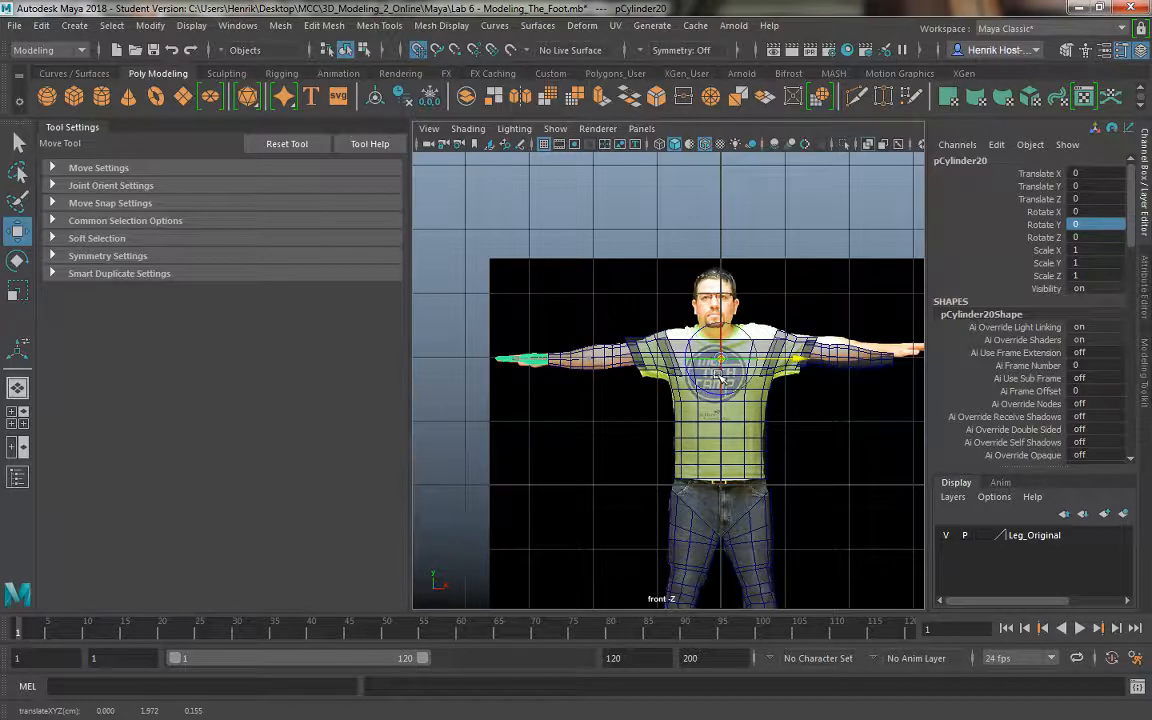
# - Duplicate the hand and mirror the copy to the opposite arm with Scale X -1
pyautogui.keyDown('alt'); pyautogui.moveTo(589, 423); pyautogui.dragTo(490, 415, button='middle'); pyautogui.keyUp('alt')
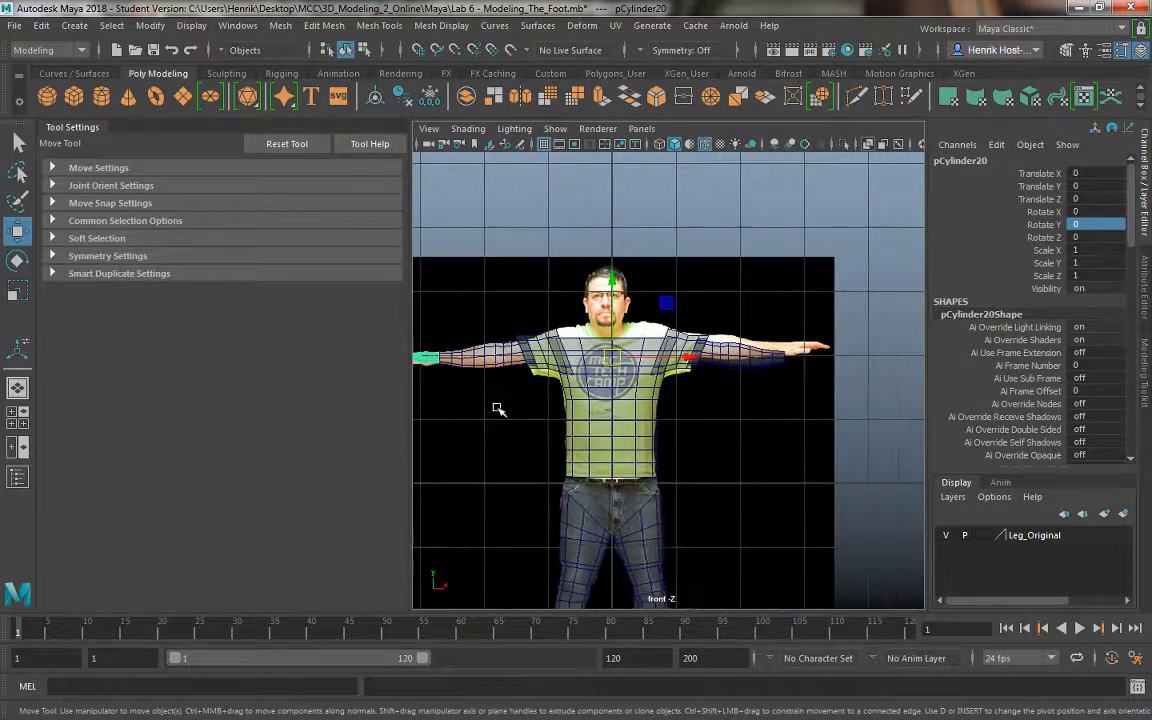
pyautogui.scroll(2, 545, 370)
pyautogui.keyDown('alt'); pyautogui.moveTo(589, 319); pyautogui.dragTo(651, 331, button='middle'); pyautogui.keyUp('alt')
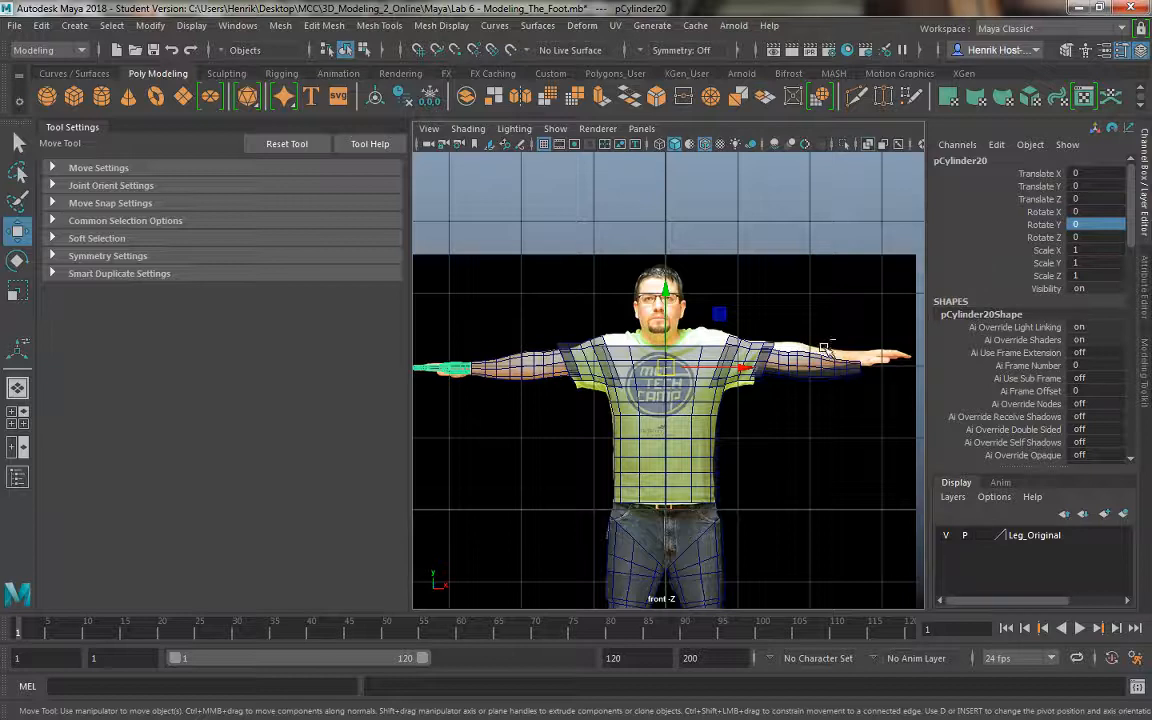
pyautogui.hotkey('ctrl', 'd')
pyautogui.click(1098, 251)
pyautogui.write('-')
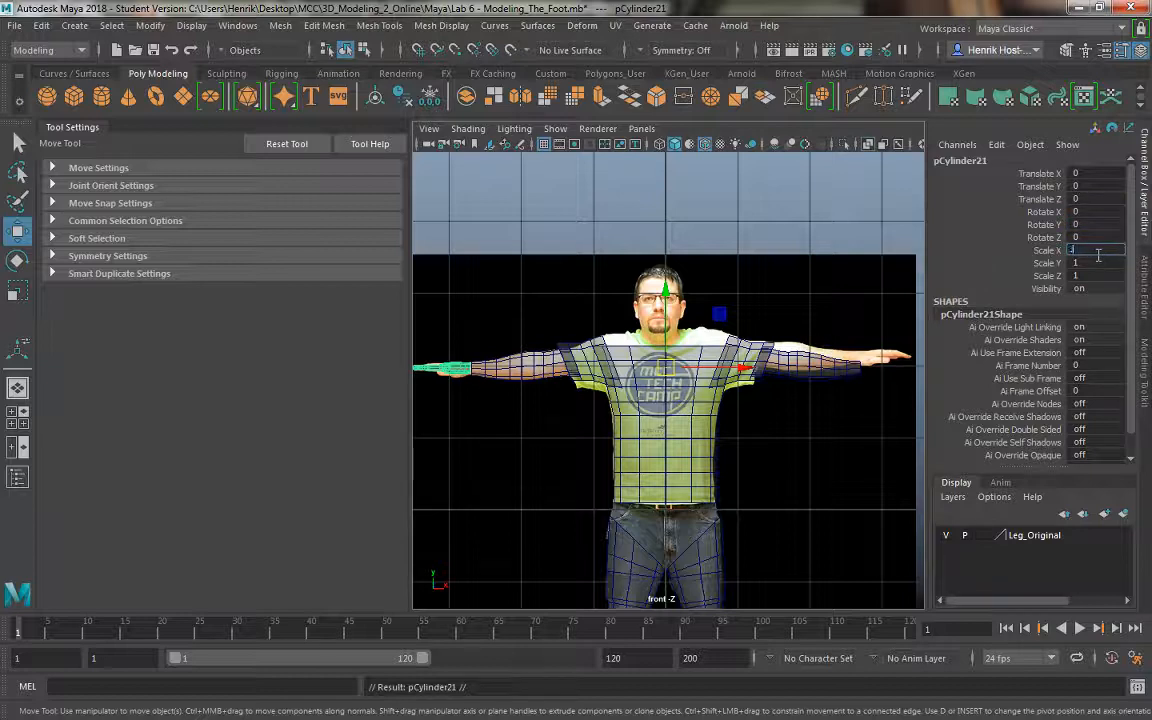
pyautogui.write('1')
pyautogui.press('Return')
pyautogui.click(760, 410)
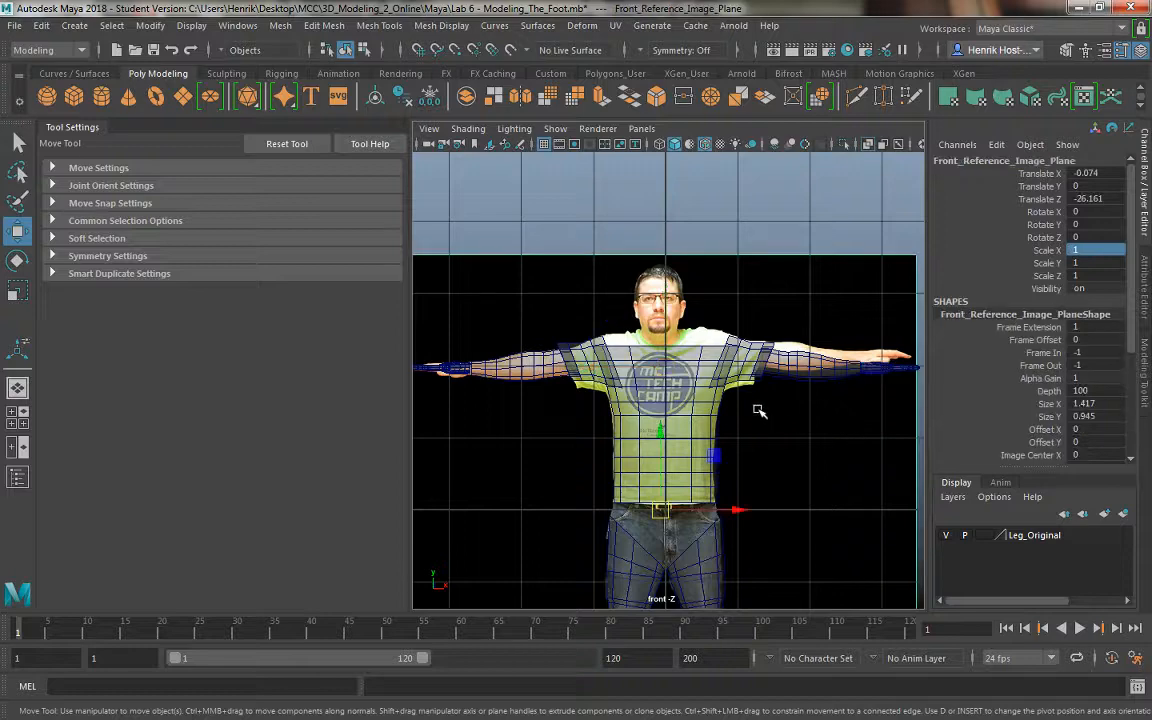
# - Return to the perspective view, clear the selection, and examine both hands on the character from several angles
pyautogui.press('space')
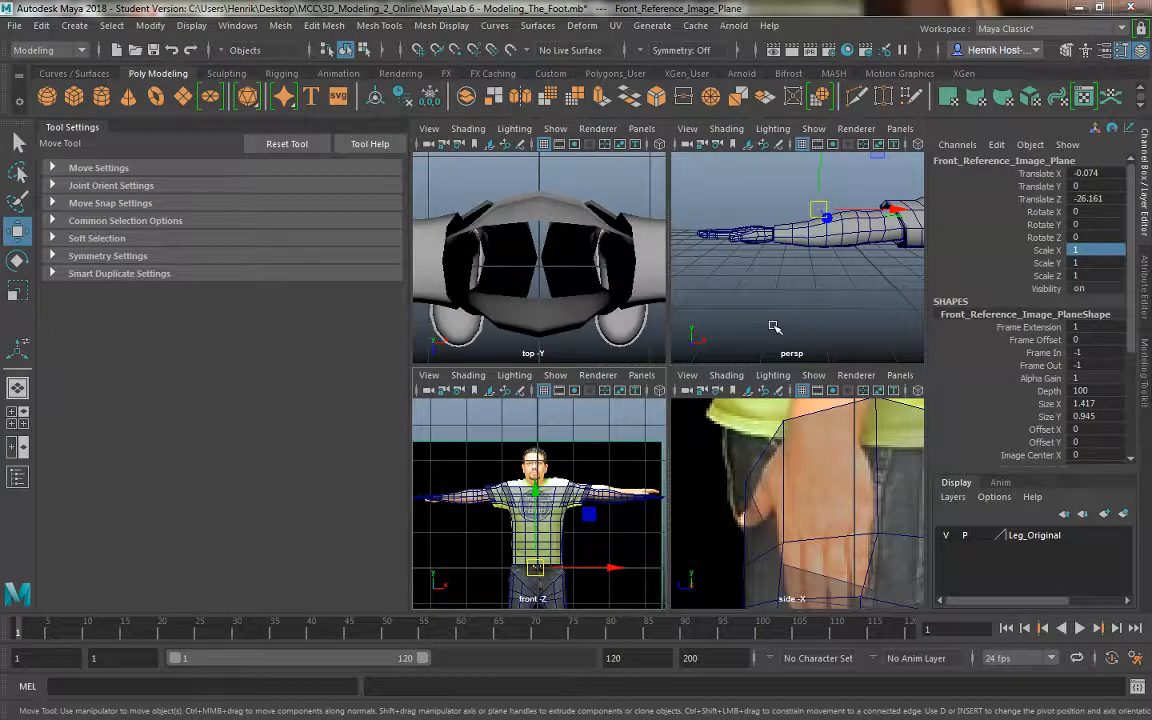
pyautogui.press('space')
pyautogui.keyDown('alt'); pyautogui.moveTo(740, 362); pyautogui.dragTo(658, 368); pyautogui.keyUp('alt')
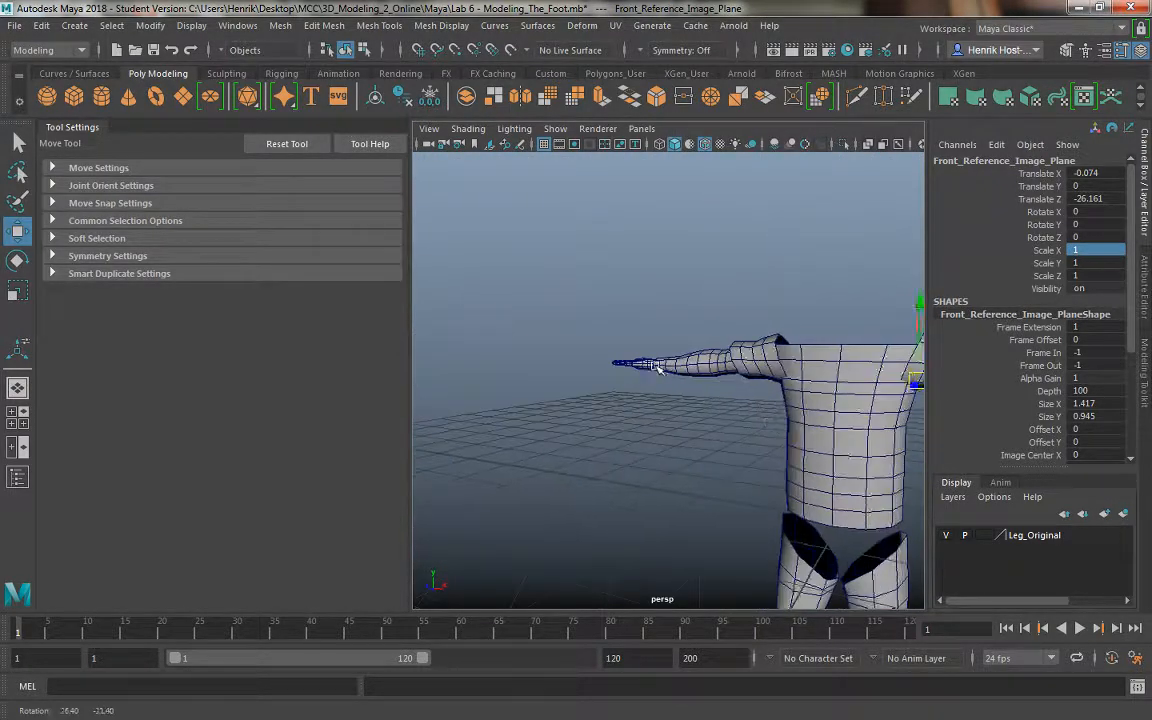
pyautogui.keyDown('alt'); pyautogui.moveTo(787, 428); pyautogui.dragTo(617, 380, button='middle'); pyautogui.keyUp('alt')
pyautogui.scroll(-5, 615, 372)
pyautogui.keyDown('alt'); pyautogui.moveTo(615, 370); pyautogui.dragTo(671, 521); pyautogui.keyUp('alt')
pyautogui.click(848, 416)
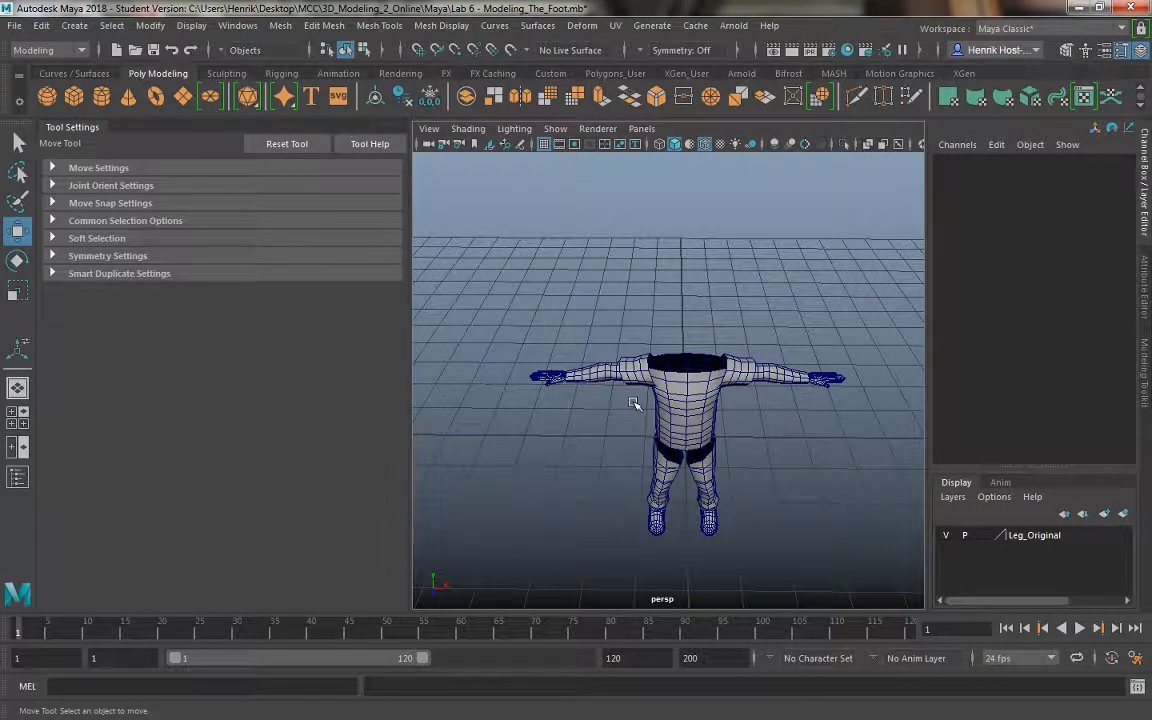
pyautogui.keyDown('alt'); pyautogui.moveTo(593, 396); pyautogui.dragTo(663, 428); pyautogui.keyUp('alt')
pyautogui.scroll(2, 712, 396)
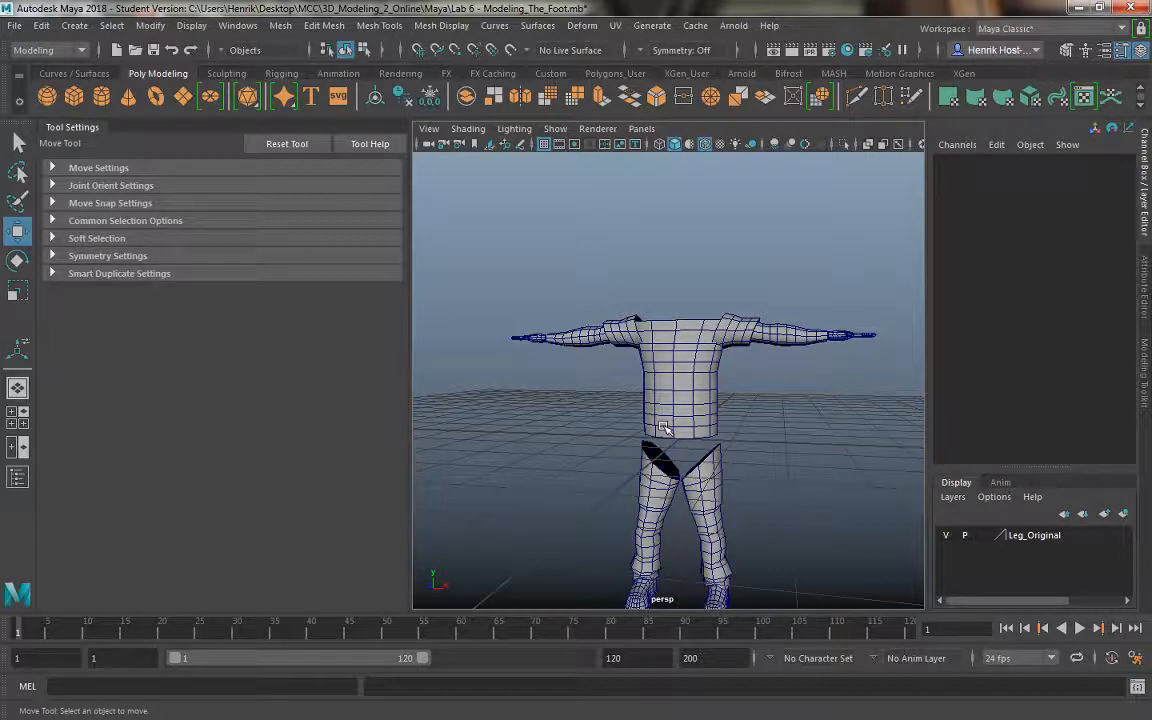
pyautogui.moveTo(718, 404)
pyautogui.keyDown('alt'); pyautogui.mouseDown()
pyautogui.moveTo(700, 398)
pyautogui.moveTo(713, 389)
pyautogui.moveTo(728, 421)
pyautogui.mouseUp(); pyautogui.keyUp('alt')
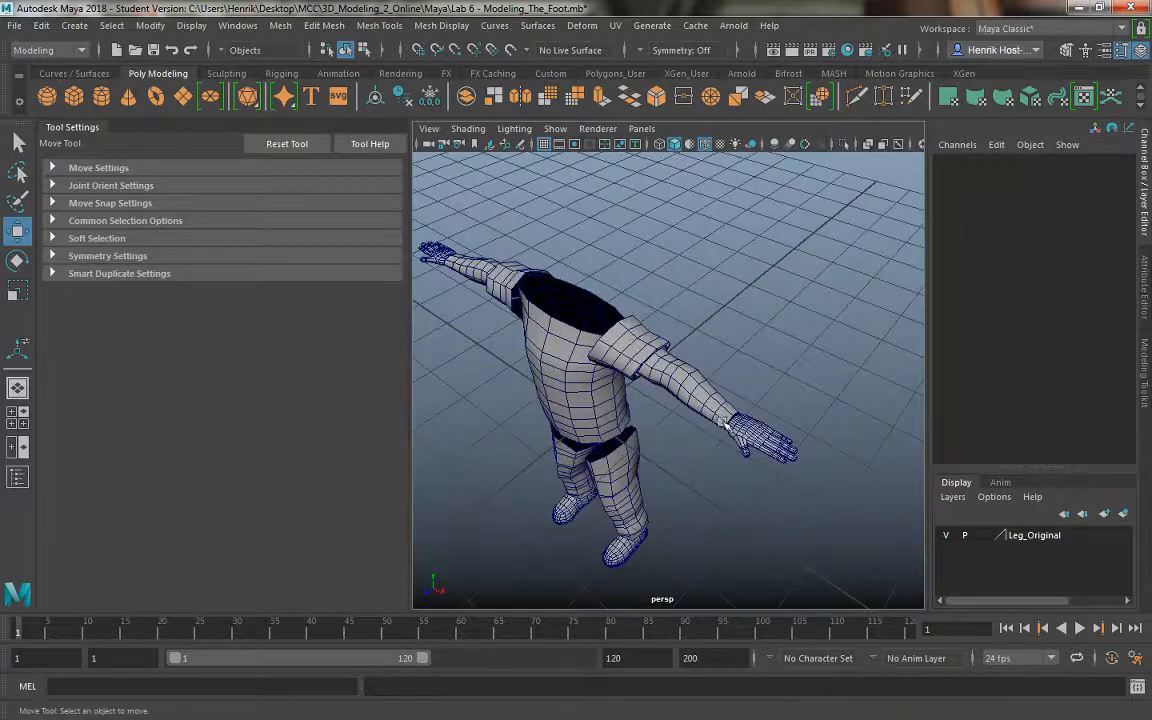
pyautogui.keyDown('alt'); pyautogui.moveTo(728, 421); pyautogui.dragTo(772, 485, button='right'); pyautogui.keyUp('alt')
pyautogui.keyDown('alt'); pyautogui.moveTo(772, 485); pyautogui.dragTo(692, 442, button='middle'); pyautogui.keyUp('alt')
pyautogui.keyDown('alt'); pyautogui.moveTo(692, 442); pyautogui.dragTo(715, 370); pyautogui.keyUp('alt')
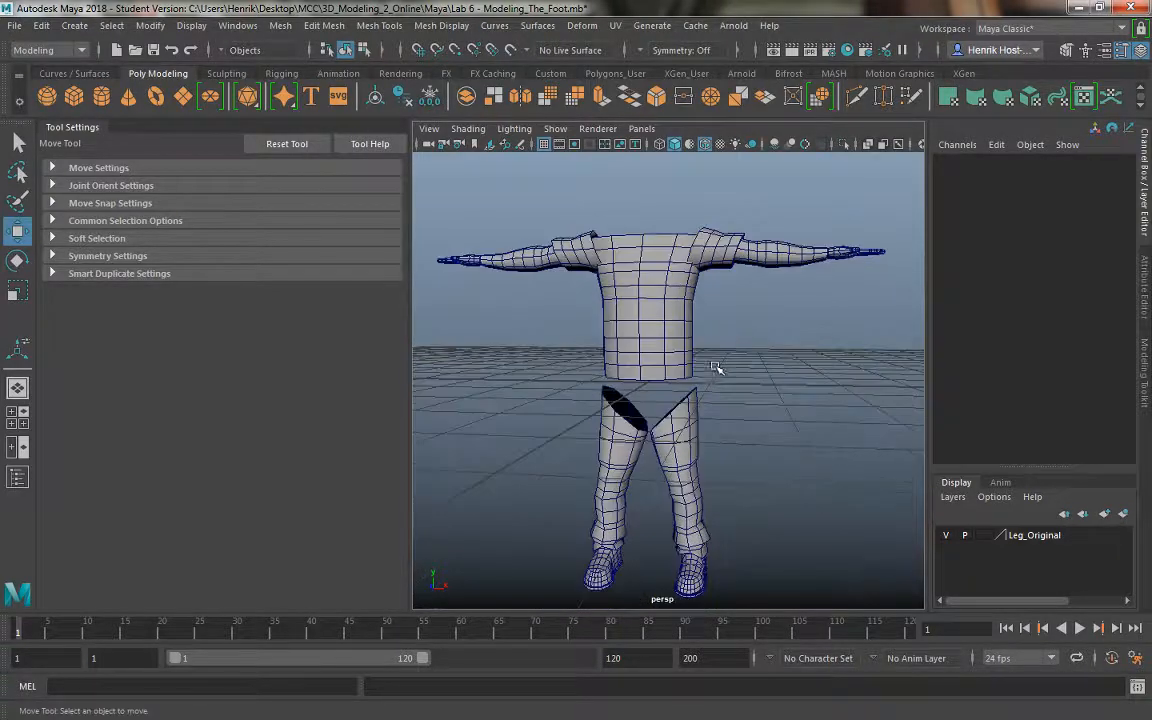